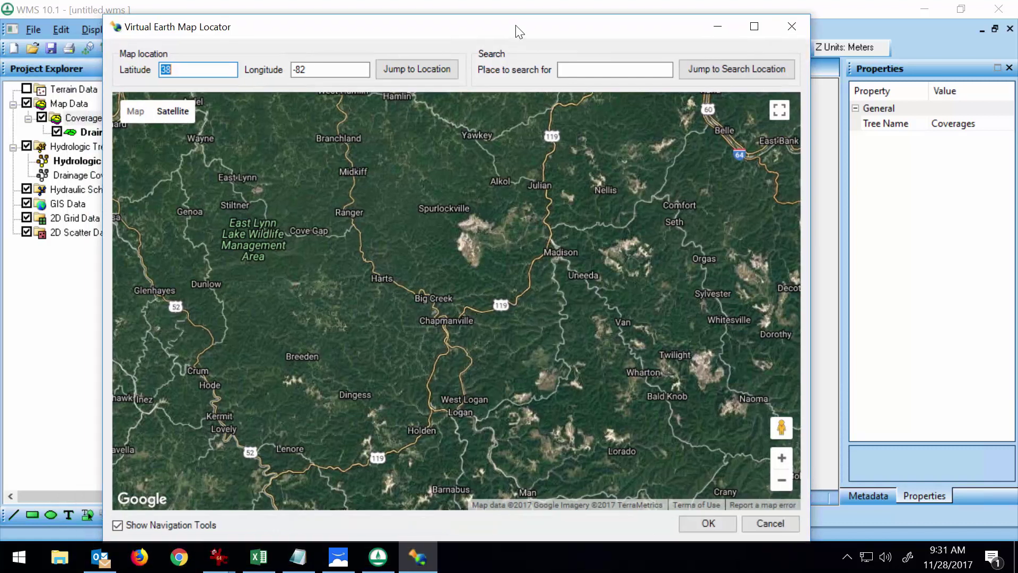
# Locate Threemile Creek along the Ohio River east of Huntington on the Virtual Earth satellite map.
pyautogui.moveTo(371, 228); pyautogui.dragTo(536, 341)
pyautogui.moveTo(325, 293); pyautogui.dragTo(235, 427)
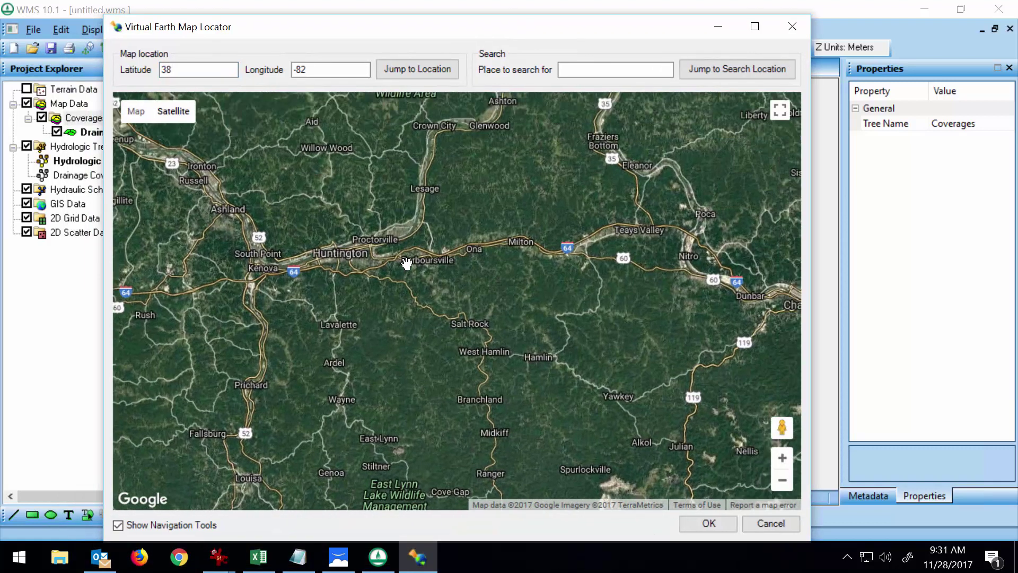
pyautogui.scroll(2, 413, 261)
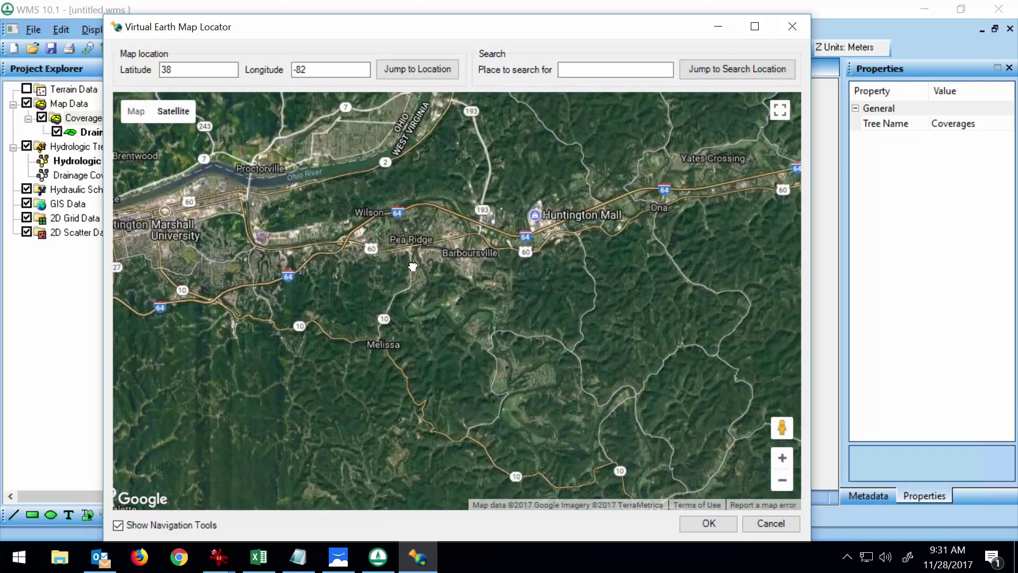
pyautogui.moveTo(412, 262); pyautogui.dragTo(403, 332)
pyautogui.scroll(2, 409, 323)
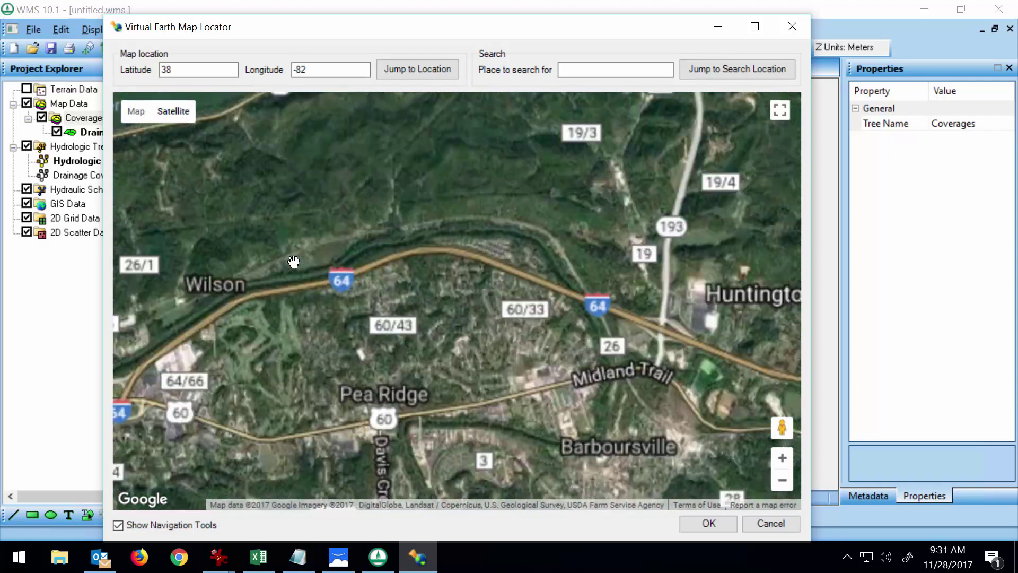
pyautogui.moveTo(414, 222); pyautogui.dragTo(448, 352)
pyautogui.scroll(1, 409, 291)
pyautogui.scroll(1, 427, 268)
pyautogui.moveTo(456, 183); pyautogui.dragTo(455, 272)
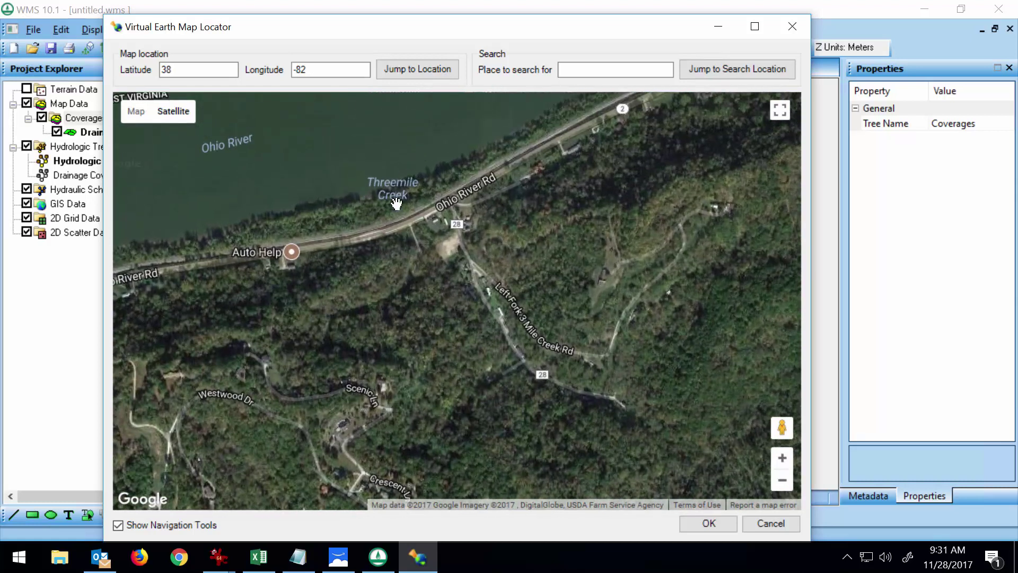
# Examine the terrain and roads around Threemile Creek between the Ohio River and the Guyandotte River.
pyautogui.scroll(1, 504, 324)
pyautogui.scroll(-1, 500, 328)
pyautogui.scroll(-2, 416, 333)
pyautogui.scroll(-2, 418, 333)
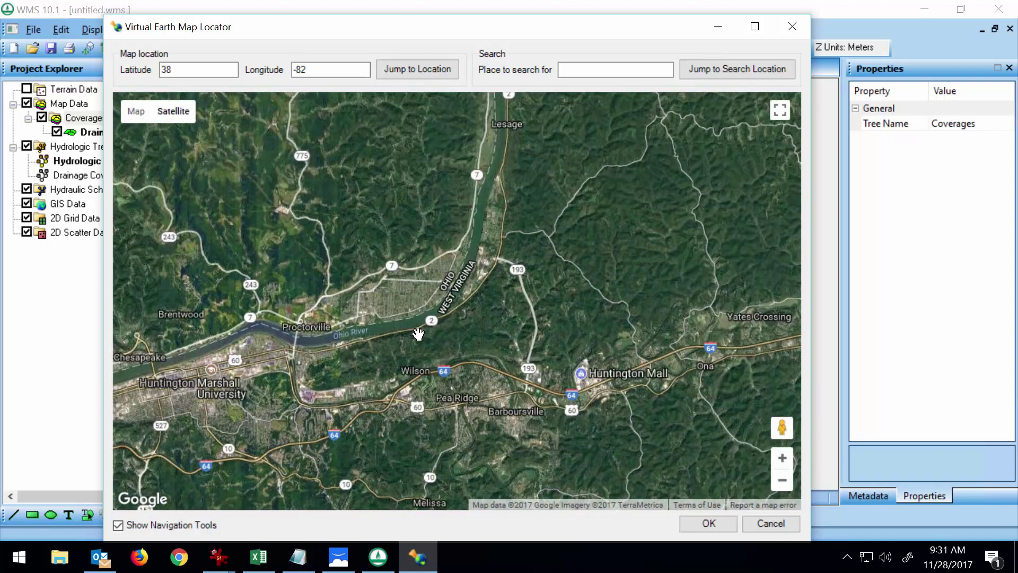
pyautogui.scroll(1, 413, 331)
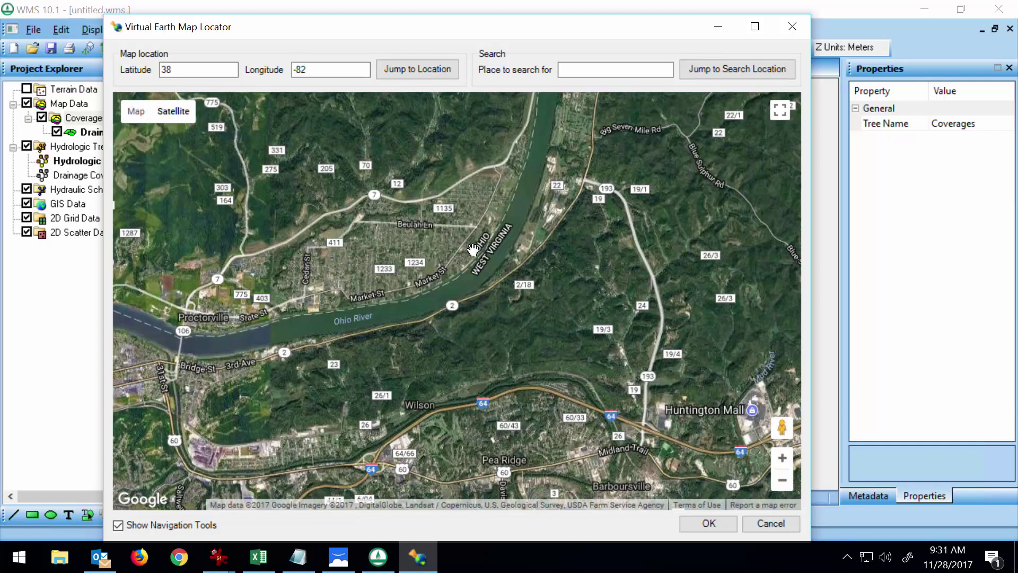
pyautogui.scroll(1, 416, 265)
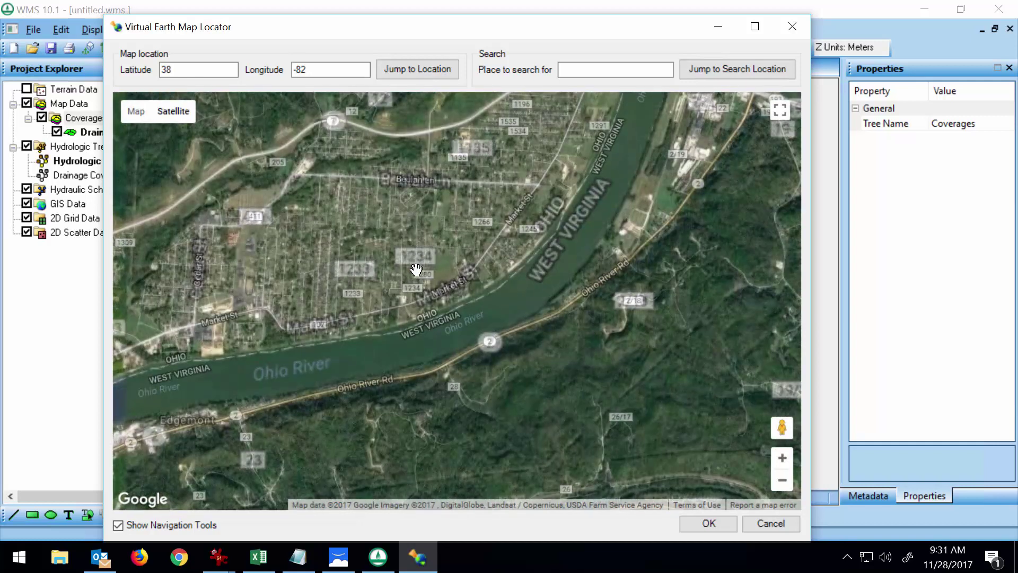
pyautogui.scroll(-1, 419, 263)
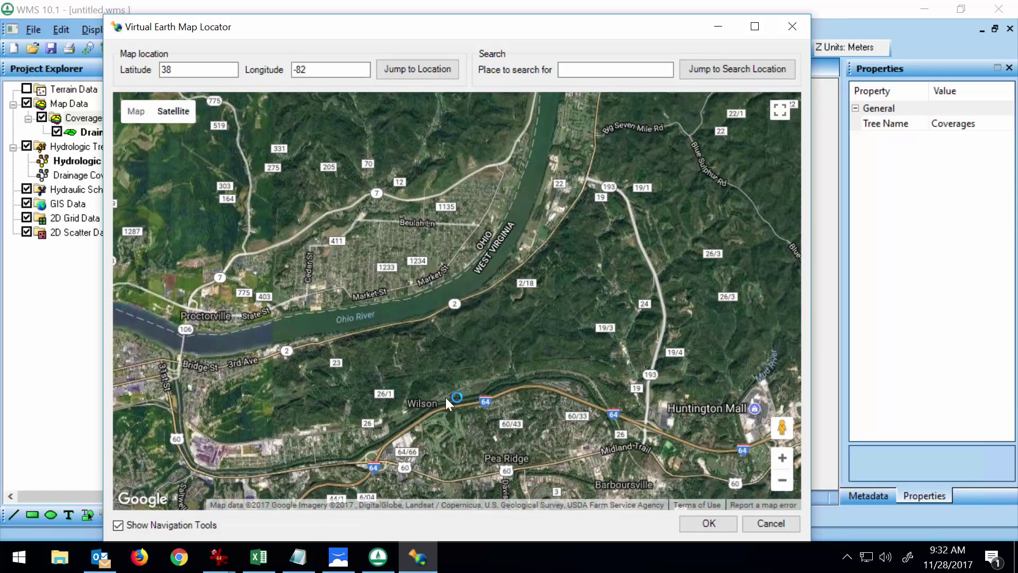
pyautogui.scroll(1, 446, 401)
pyautogui.scroll(1, 456, 297)
pyautogui.scroll(1, 443, 324)
pyautogui.scroll(-1, 440, 330)
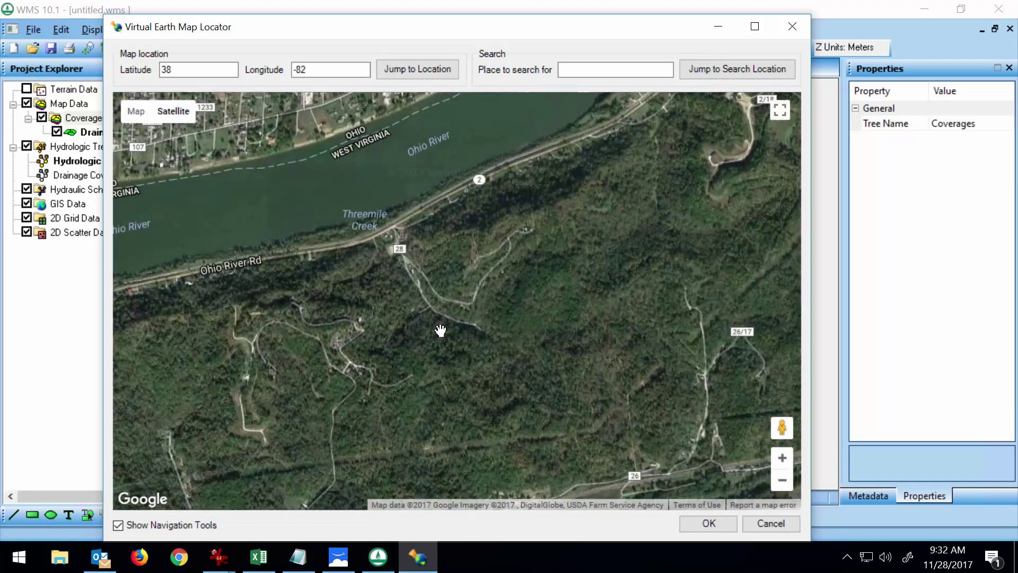
pyautogui.moveTo(416, 339); pyautogui.dragTo(407, 317)
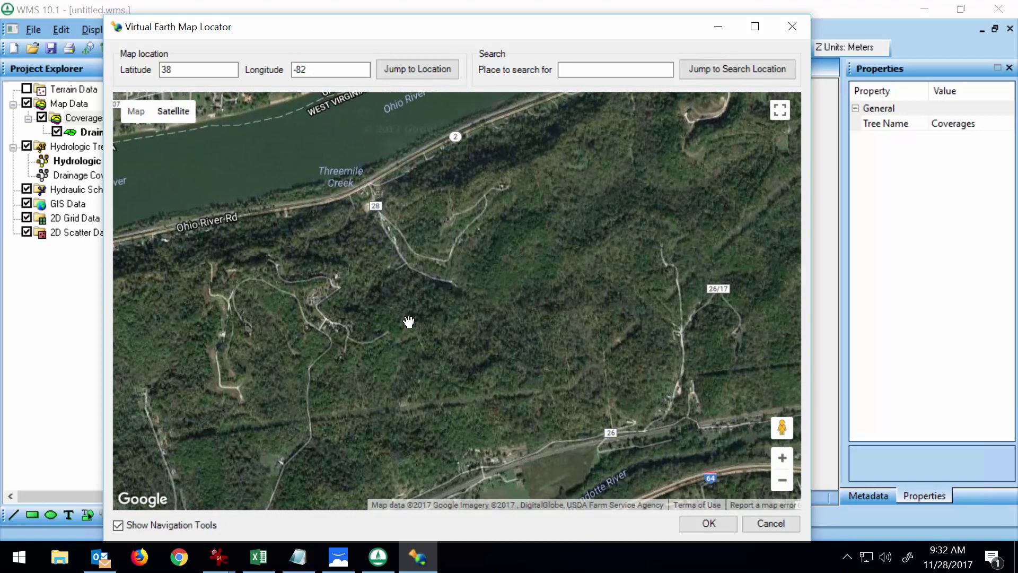
pyautogui.scroll(-1, 417, 331)
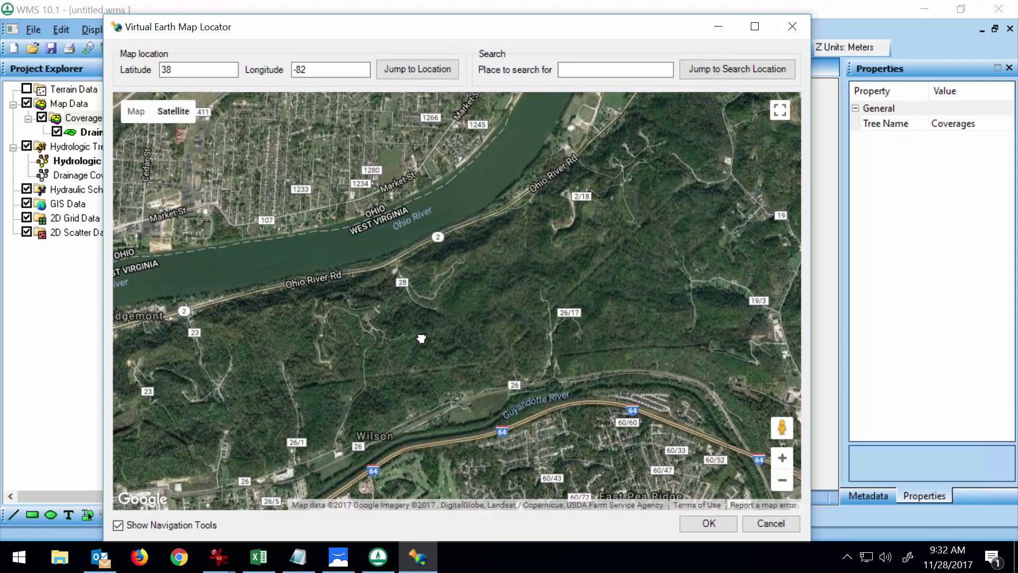
pyautogui.moveTo(419, 336); pyautogui.dragTo(409, 311)
pyautogui.scroll(1, 412, 320)
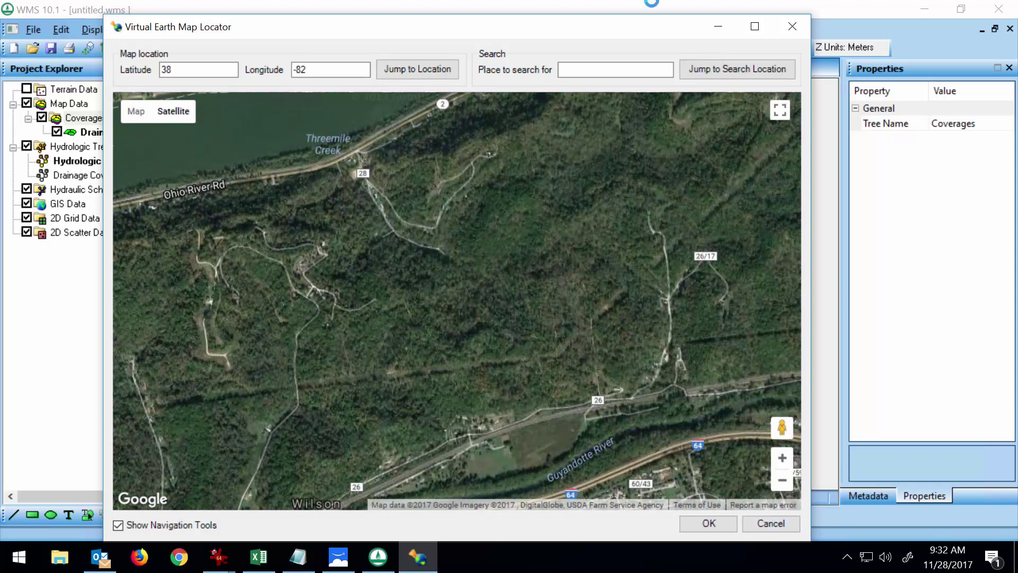
pyautogui.click(727, 14)
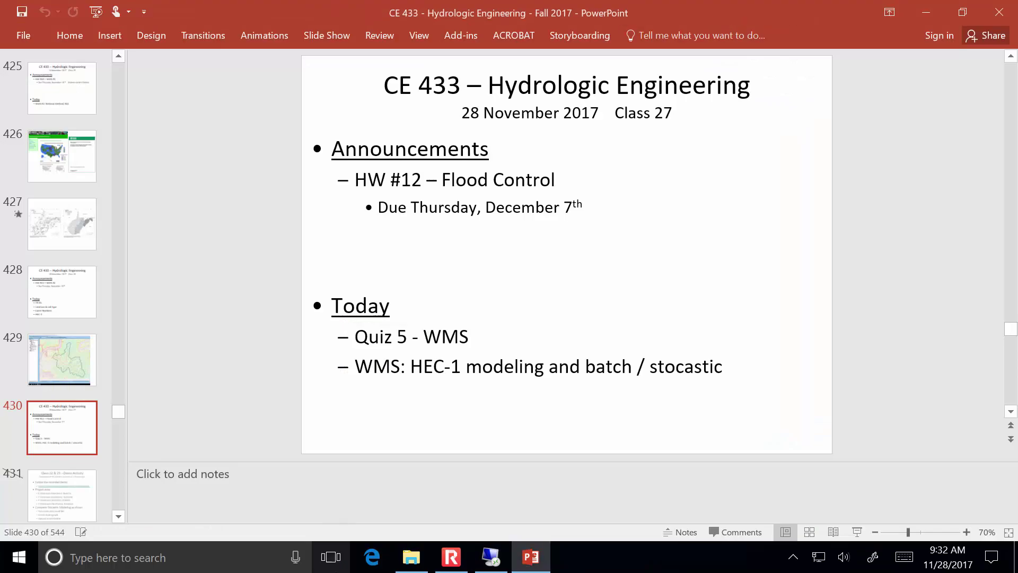
pyautogui.click(451, 557)
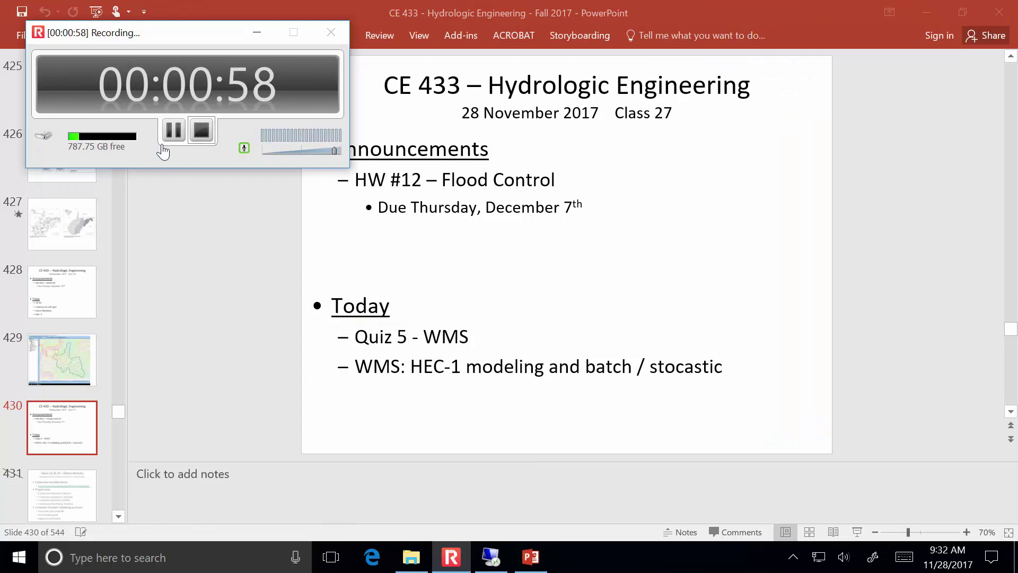
pyautogui.click(173, 134)
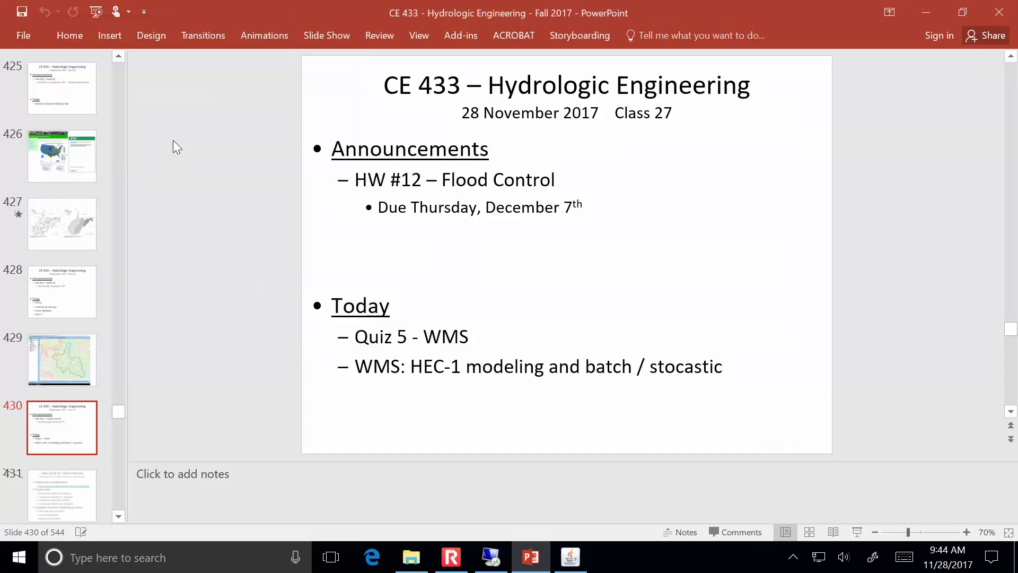
# Switch to the remote desktop's Blackboard page and save the Land Use Table from WMS files as IWW Curve Number.txt in C:\Temp.
pyautogui.moveTo(544, 570)
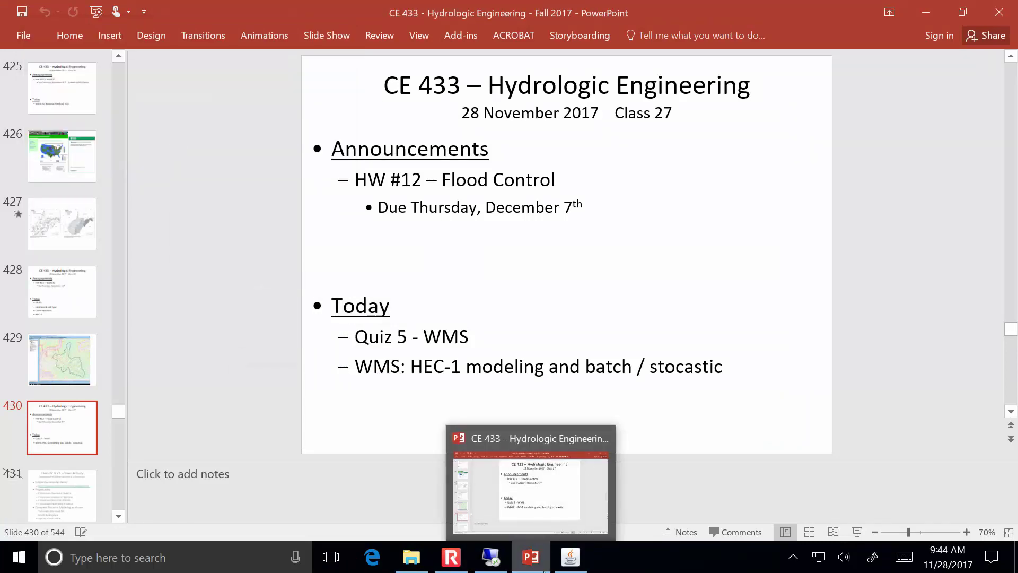
pyautogui.click(518, 557)
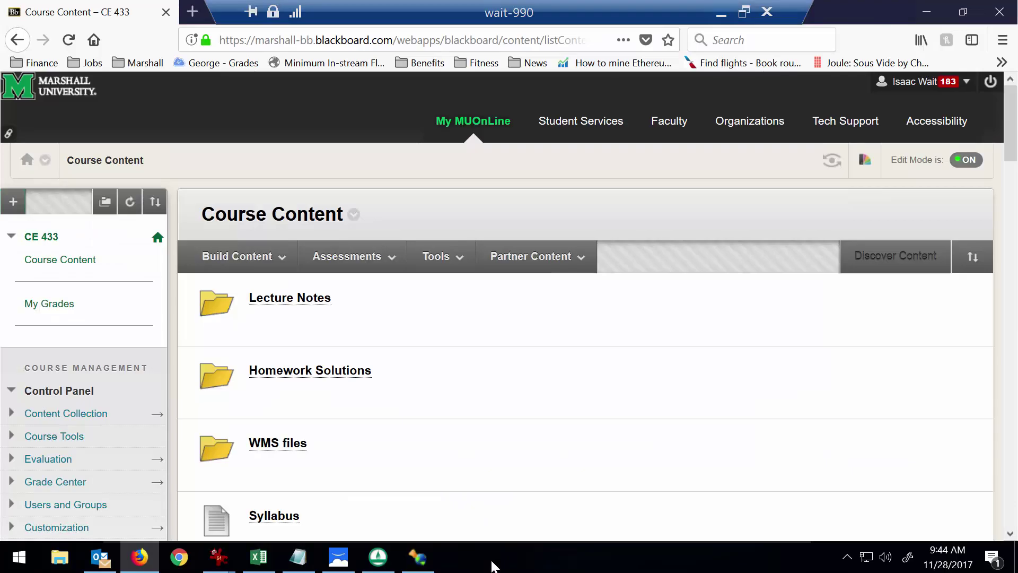
pyautogui.click(287, 448)
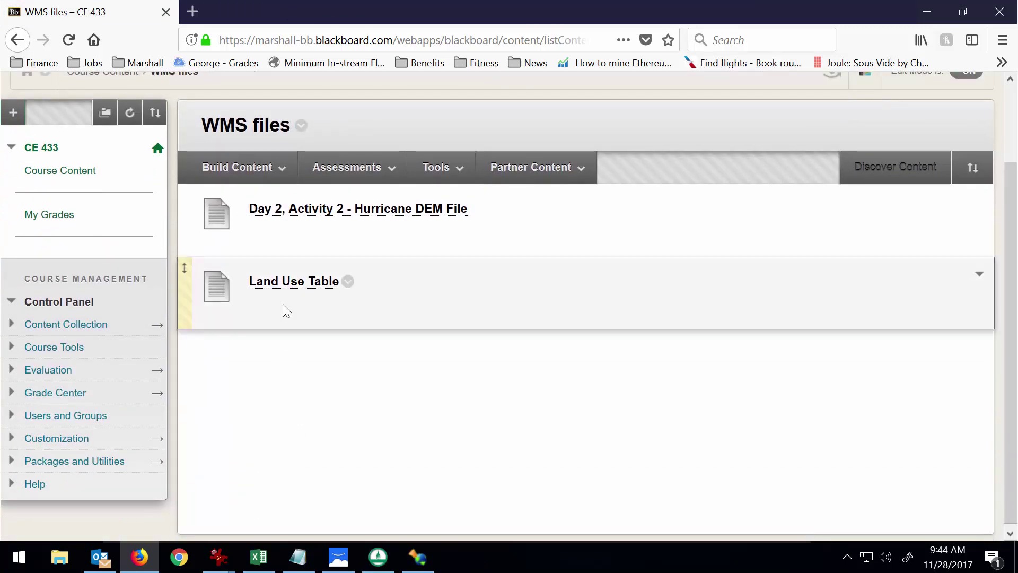
pyautogui.rightClick(284, 290)
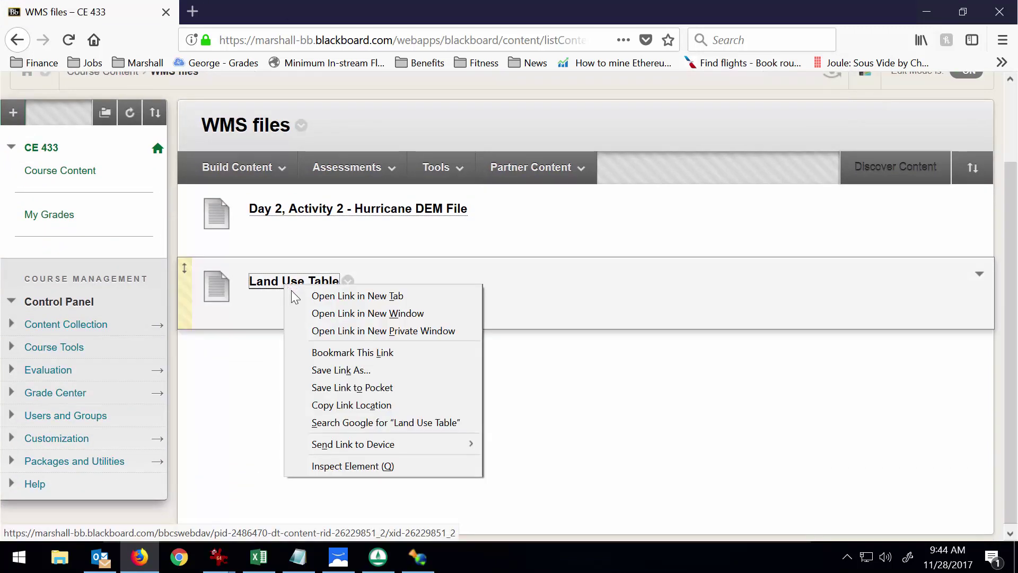
pyautogui.click(351, 370)
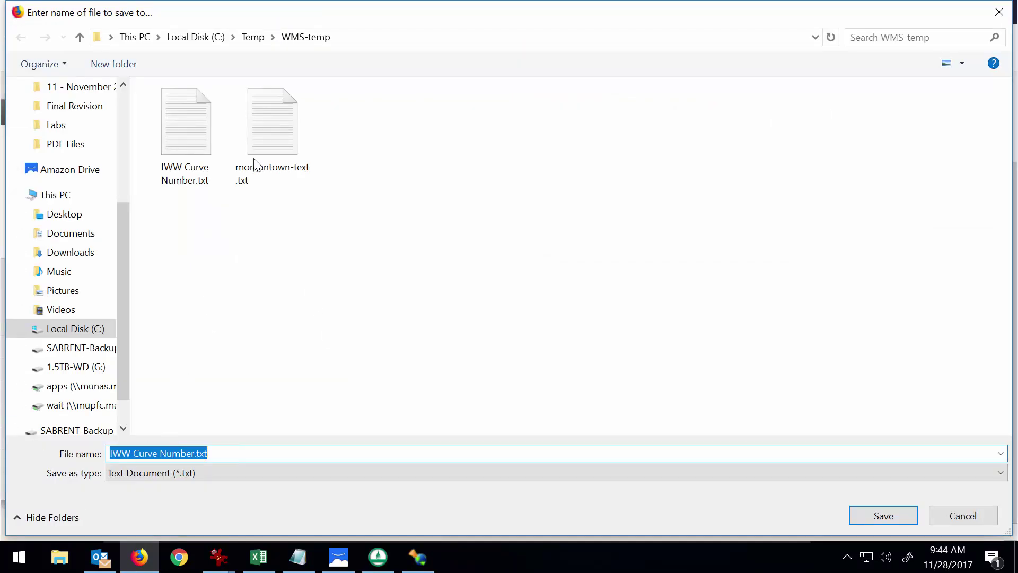
pyautogui.click(256, 44)
pyautogui.click(884, 517)
pyautogui.rightClick(265, 289)
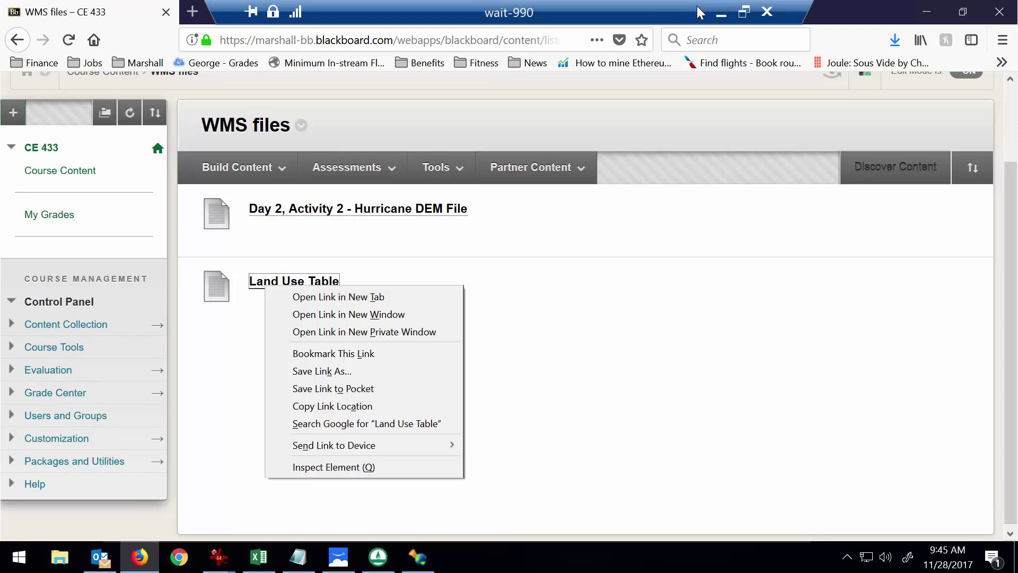
pyautogui.click(721, 13)
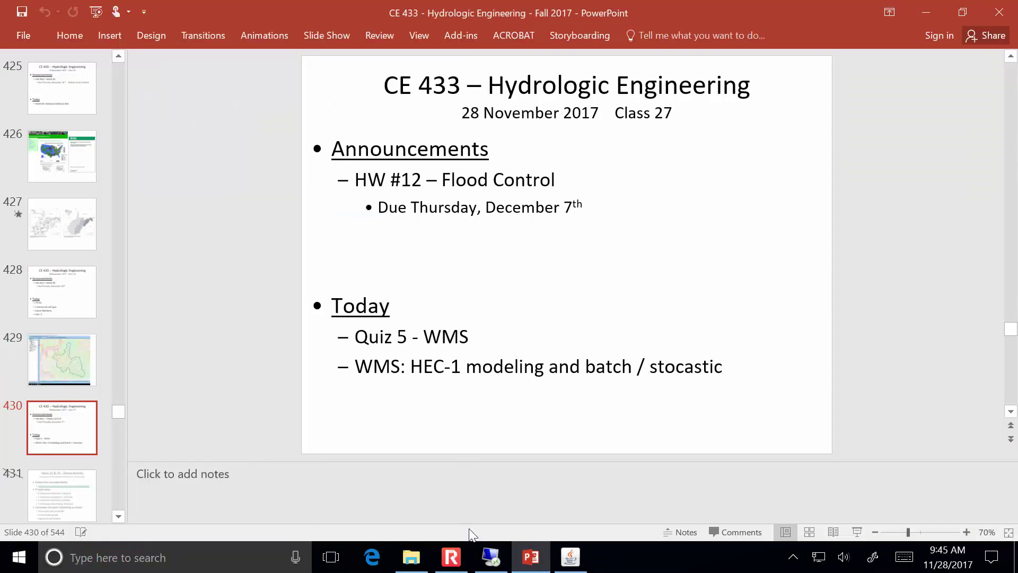
pyautogui.click(456, 569)
pyautogui.click(174, 130)
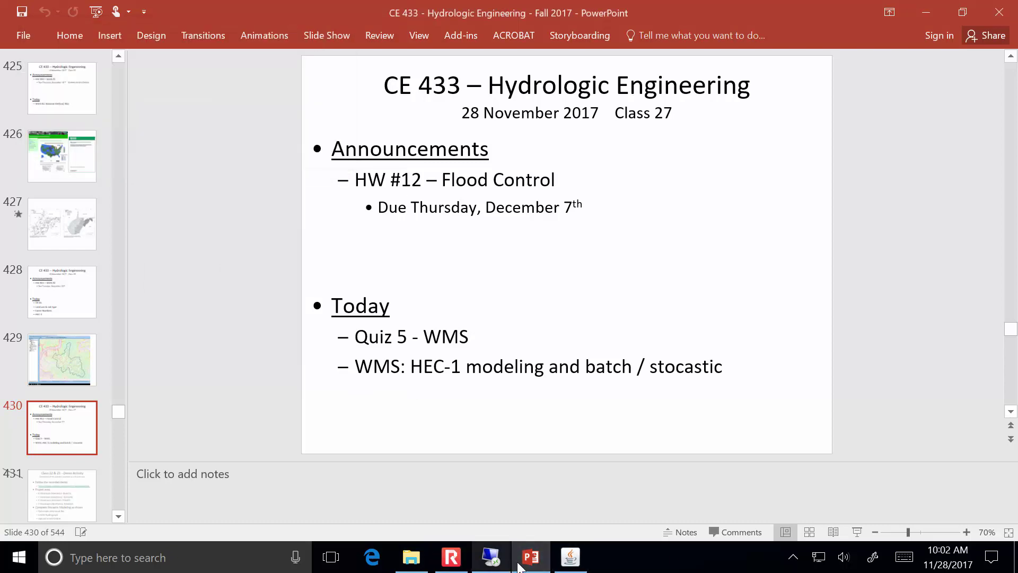
pyautogui.click(451, 557)
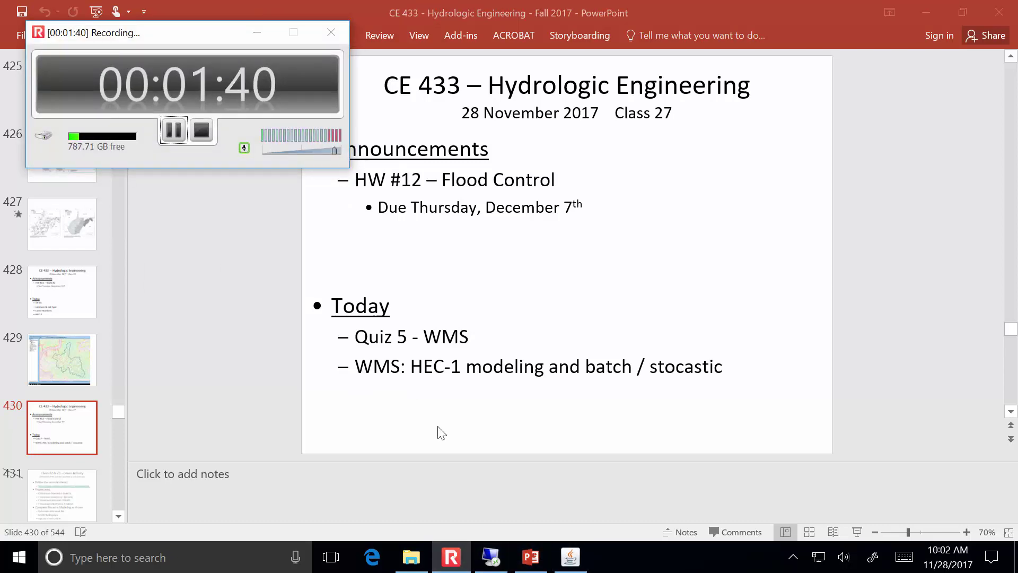
# Switch to WMS in the remote desktop session and start the hydrologic modeling wizard.
pyautogui.moveTo(496, 559)
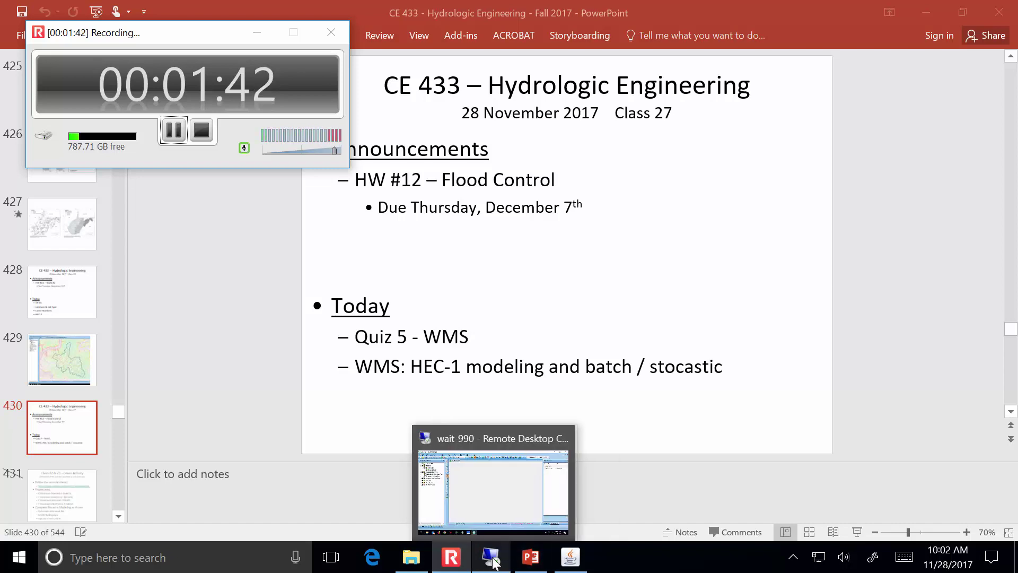
pyautogui.click(497, 559)
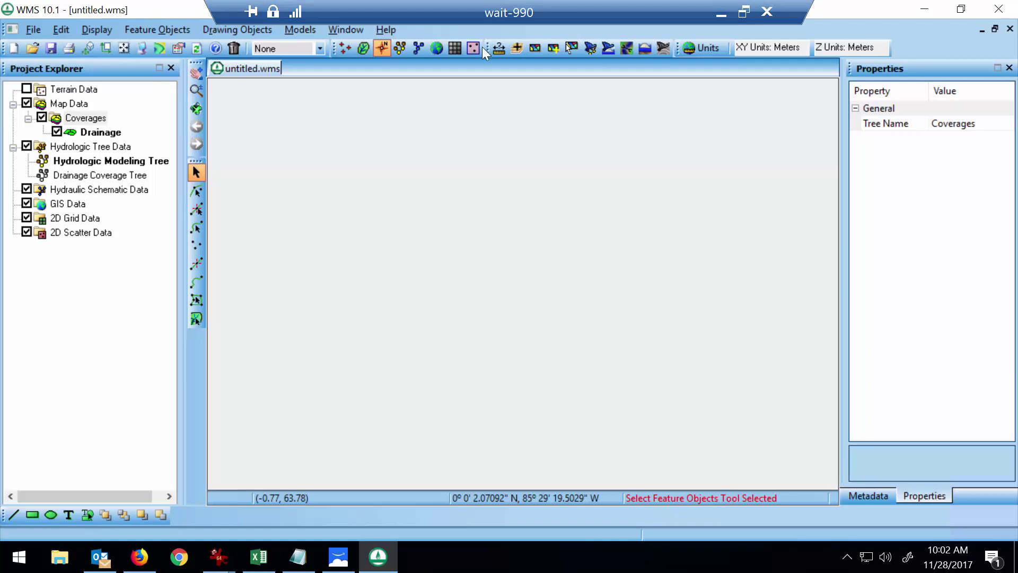
pyautogui.click(571, 48)
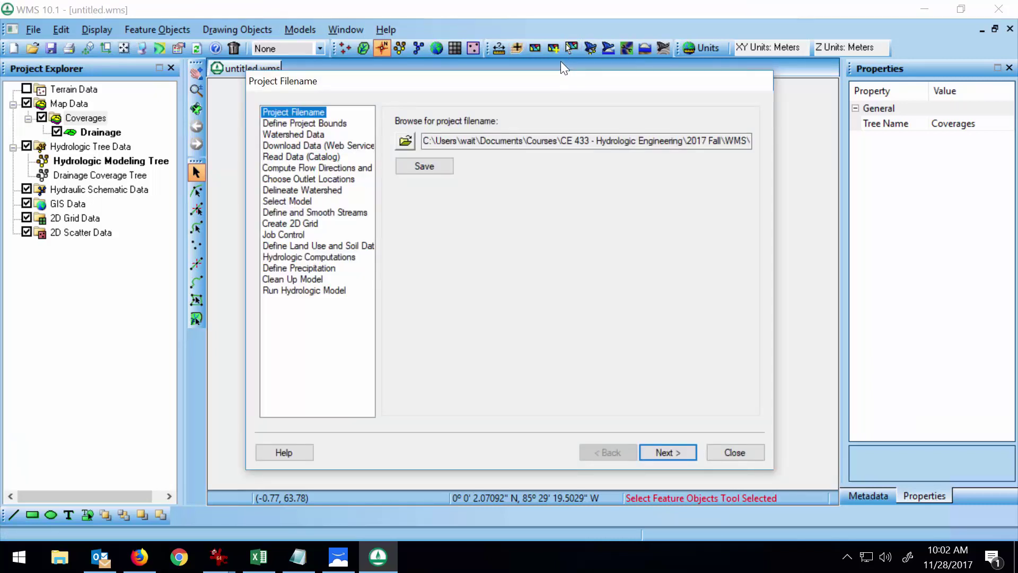
# Save the project as Quiz example.wms in a new folder named quiz under C:\Temp.
pyautogui.click(406, 141)
pyautogui.click(568, 141)
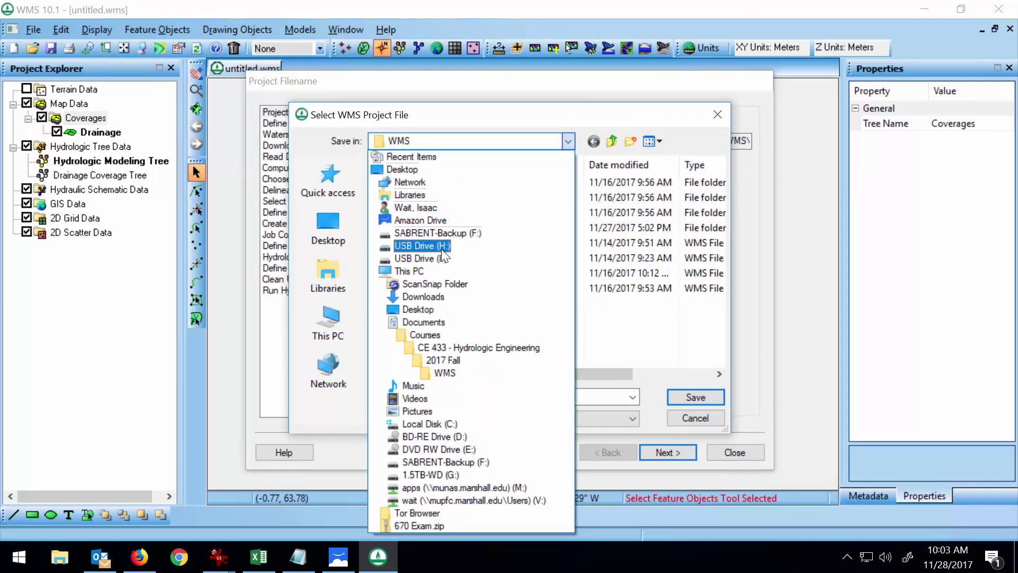
pyautogui.click(439, 423)
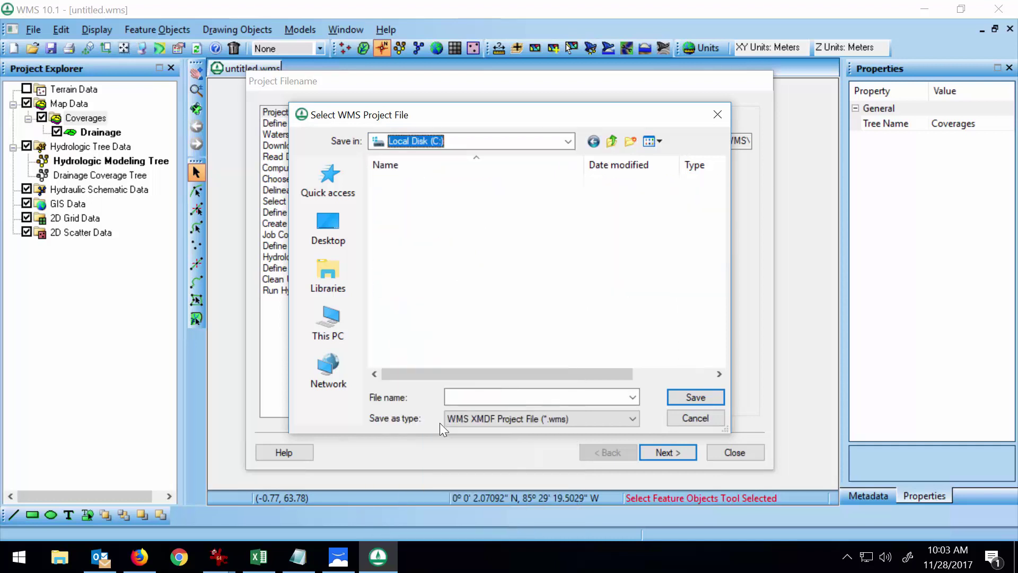
pyautogui.scroll(-2, 462, 345)
pyautogui.doubleClick(399, 319)
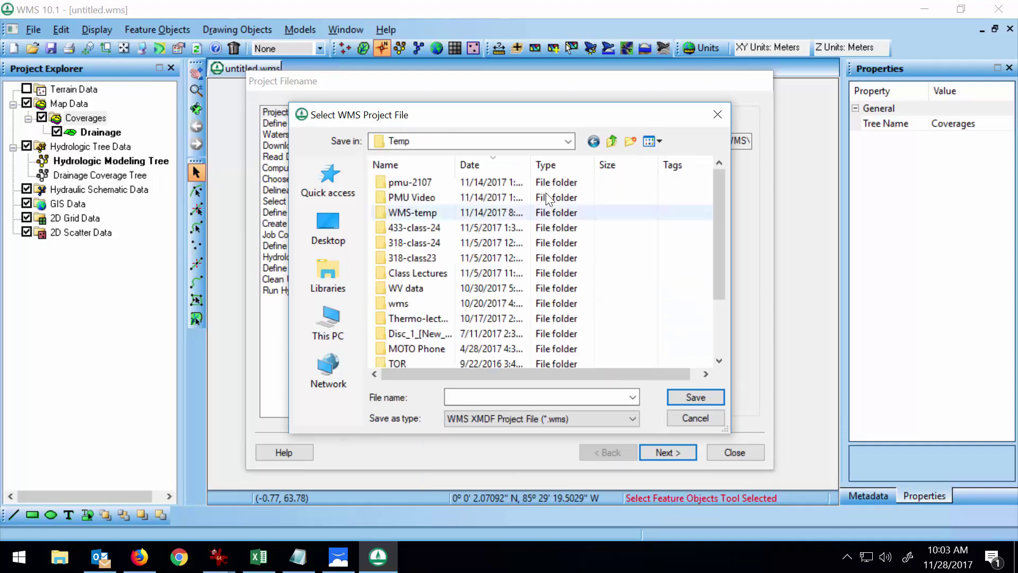
pyautogui.click(629, 141)
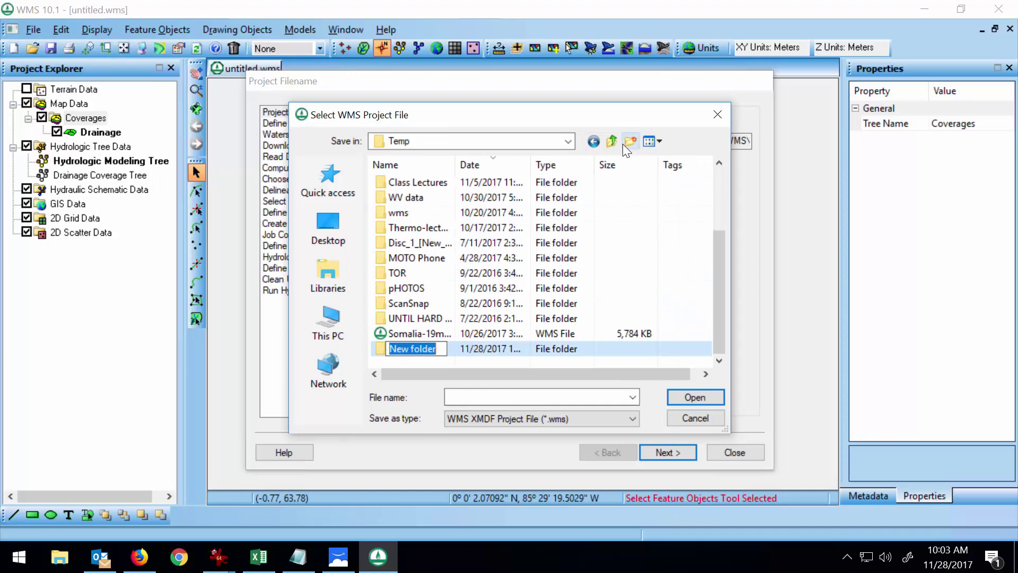
pyautogui.write('quiz')
pyautogui.press('Return')
pyautogui.press('Return')
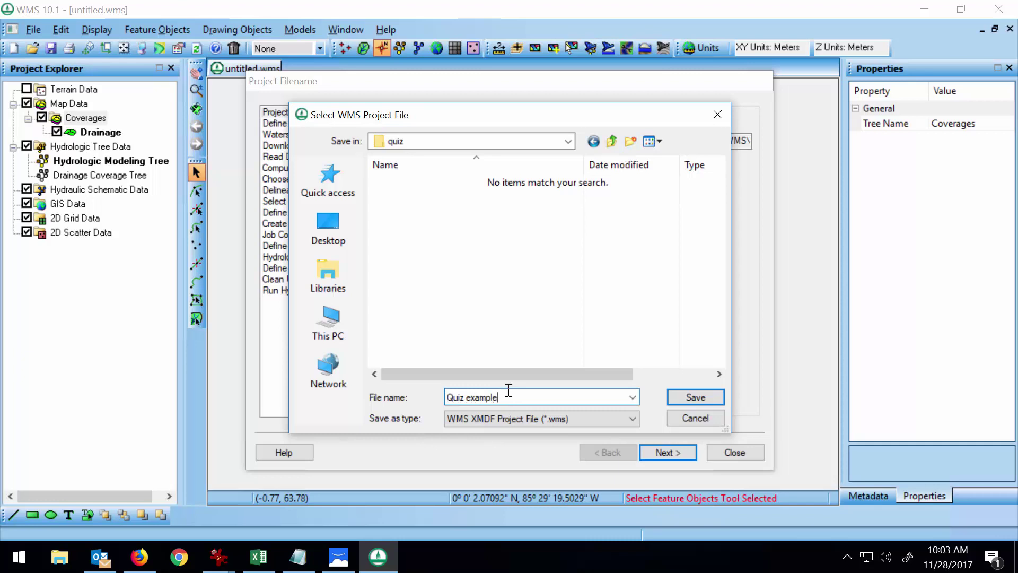
pyautogui.click(685, 398)
pyautogui.click(446, 168)
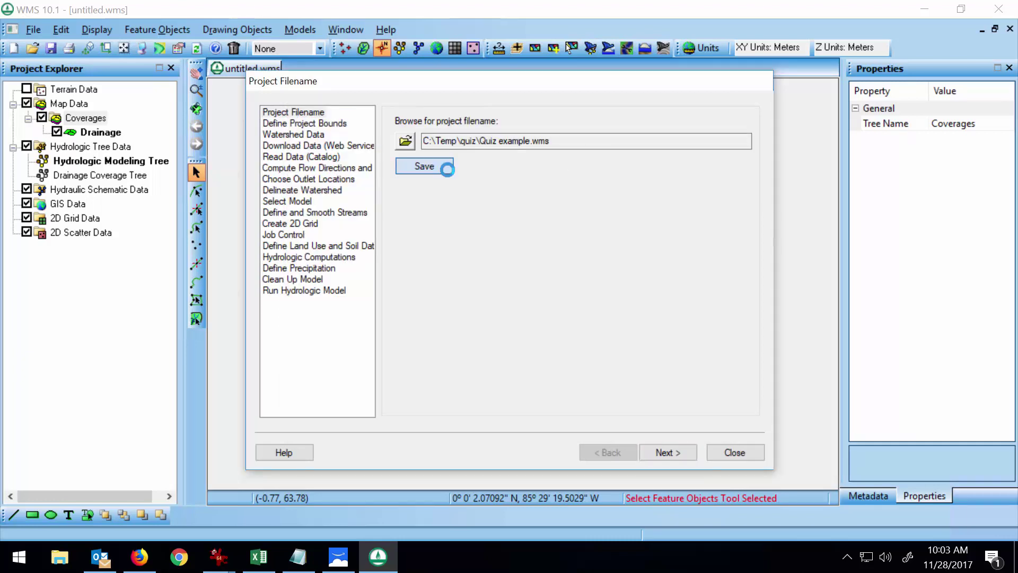
# Define the project boundary from a satellite map extent covering Threemile Creek between the Ohio River and the Guyandotte River.
pyautogui.click(667, 448)
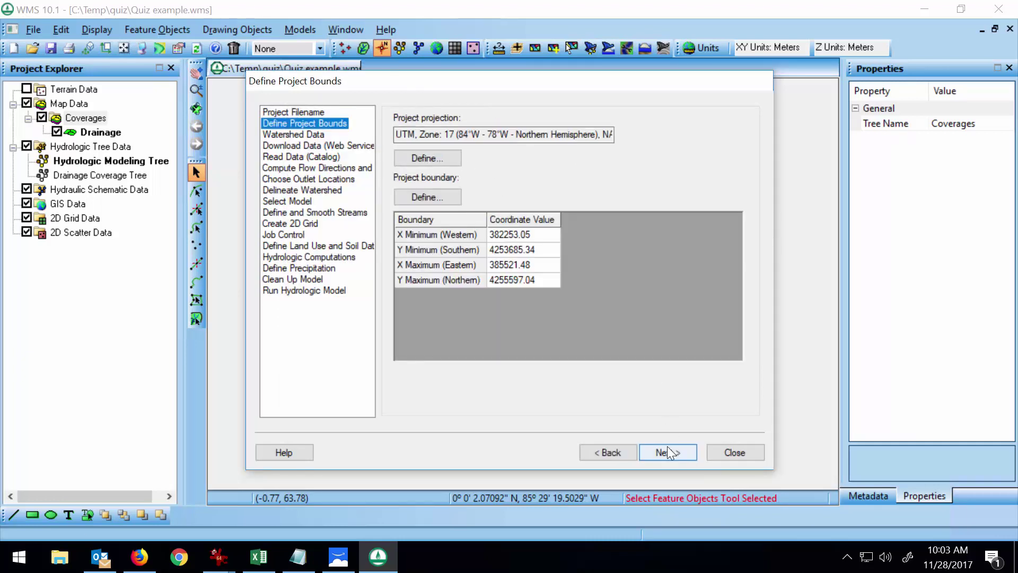
pyautogui.click(450, 200)
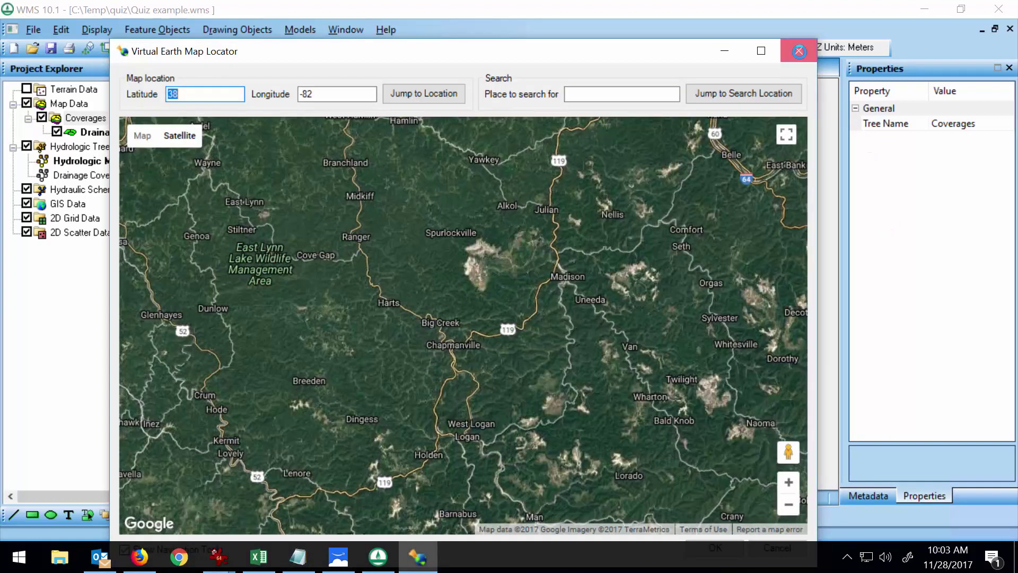
pyautogui.click(799, 50)
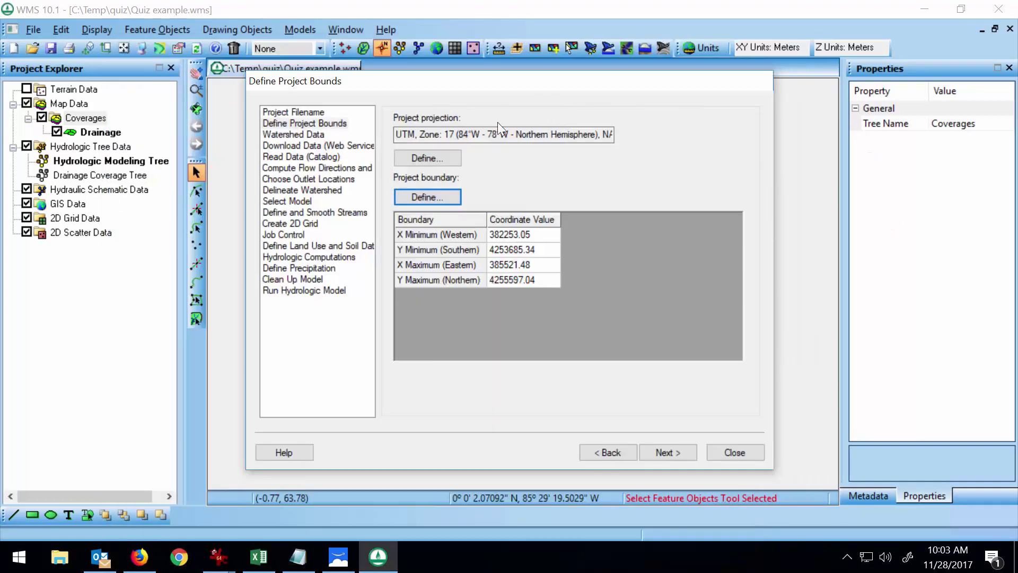
pyautogui.click(445, 201)
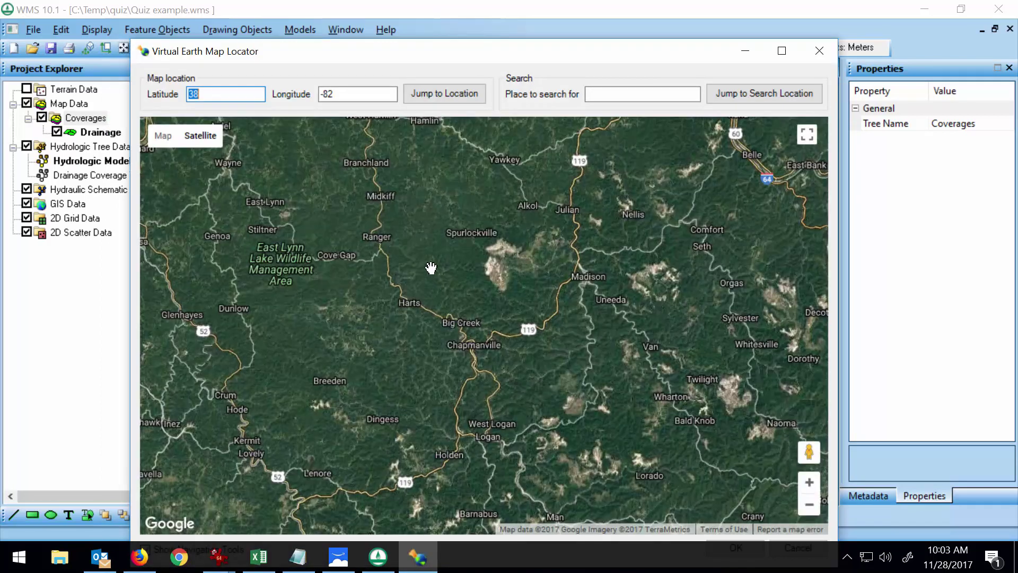
pyautogui.moveTo(432, 268); pyautogui.dragTo(682, 444)
pyautogui.scroll(3, 476, 229)
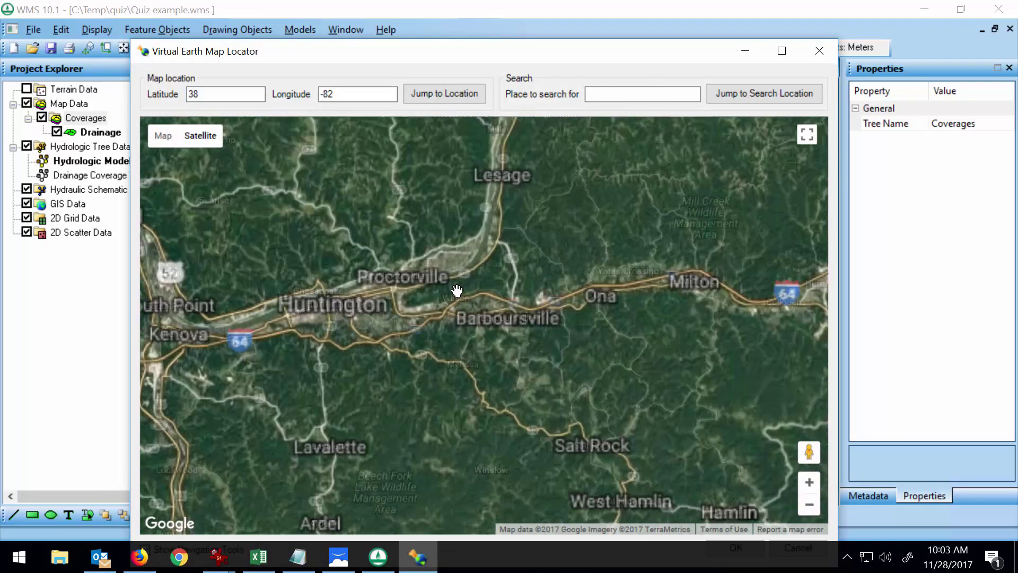
pyautogui.scroll(2, 453, 288)
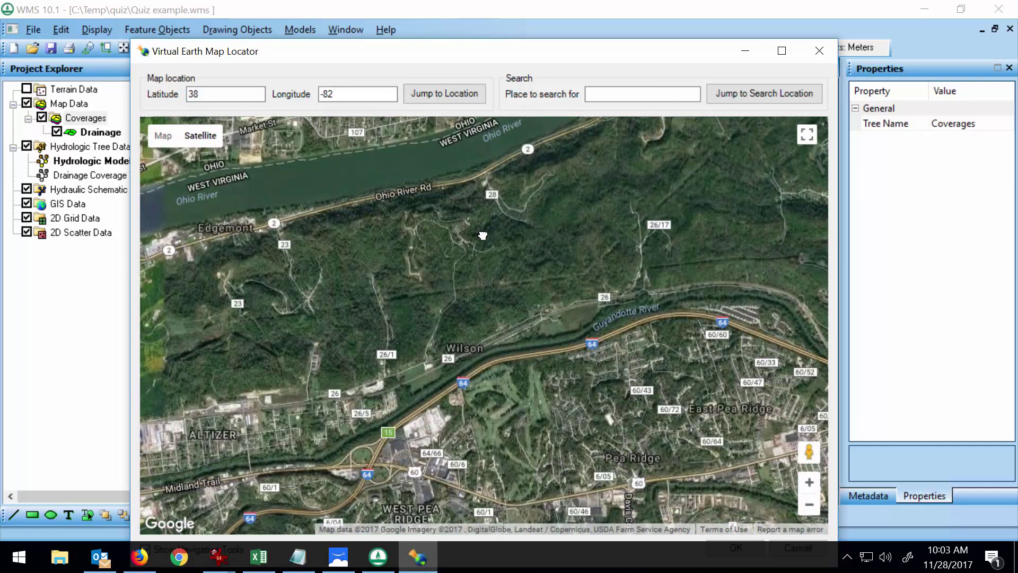
pyautogui.scroll(1, 450, 283)
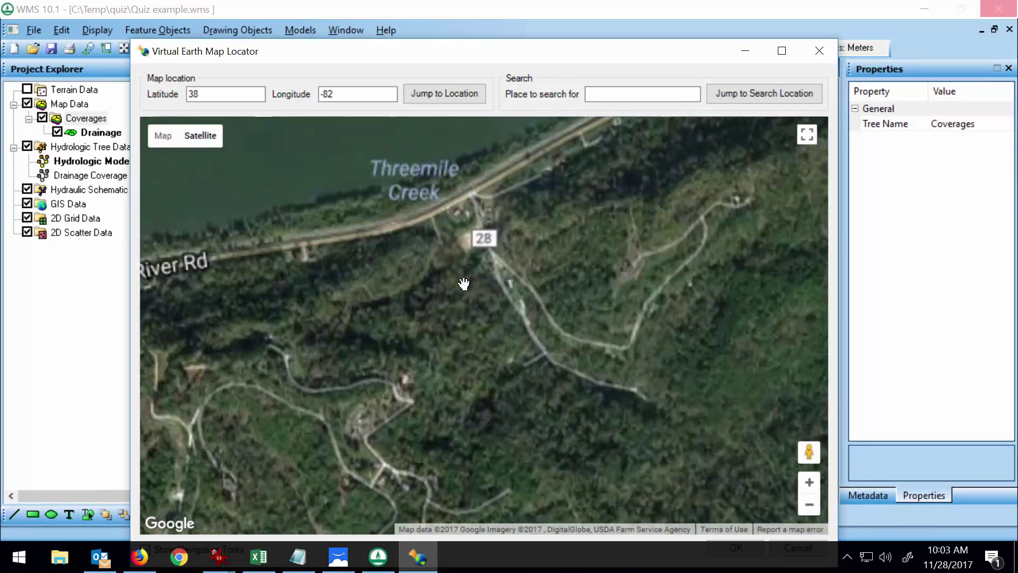
pyautogui.scroll(1, 461, 284)
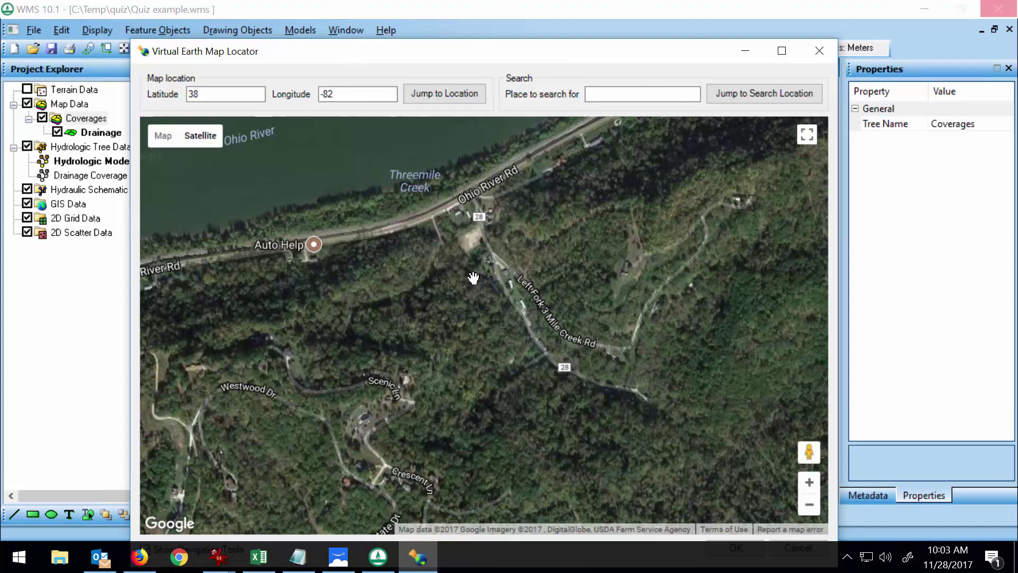
pyautogui.moveTo(461, 276); pyautogui.dragTo(375, 273)
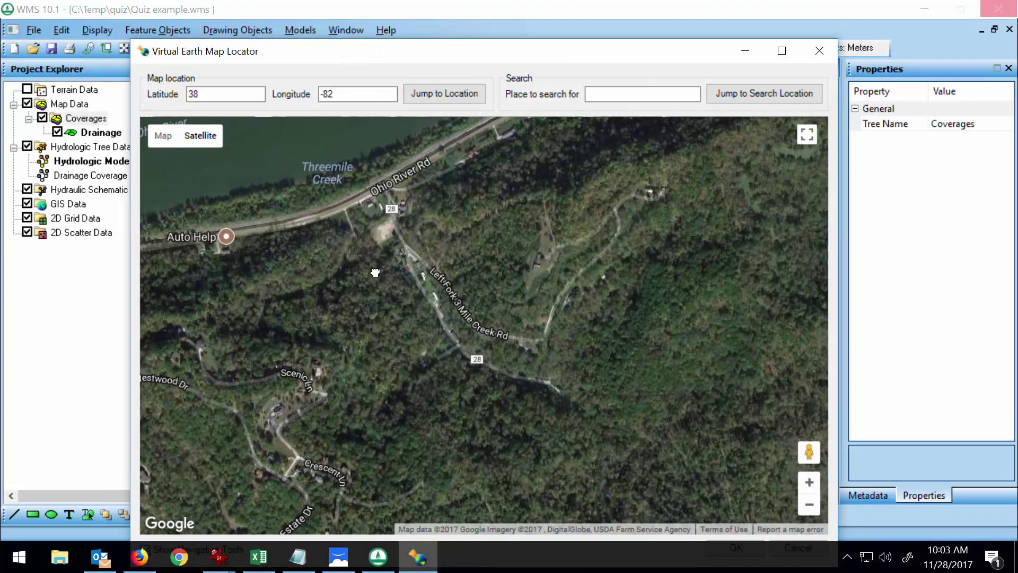
pyautogui.scroll(-1, 375, 271)
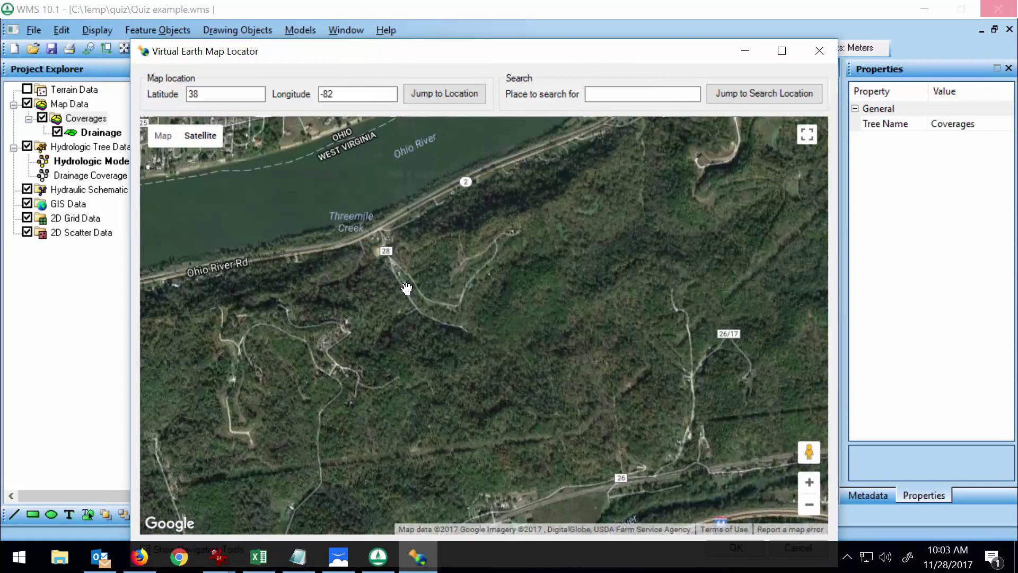
pyautogui.moveTo(504, 47); pyautogui.dragTo(505, 21)
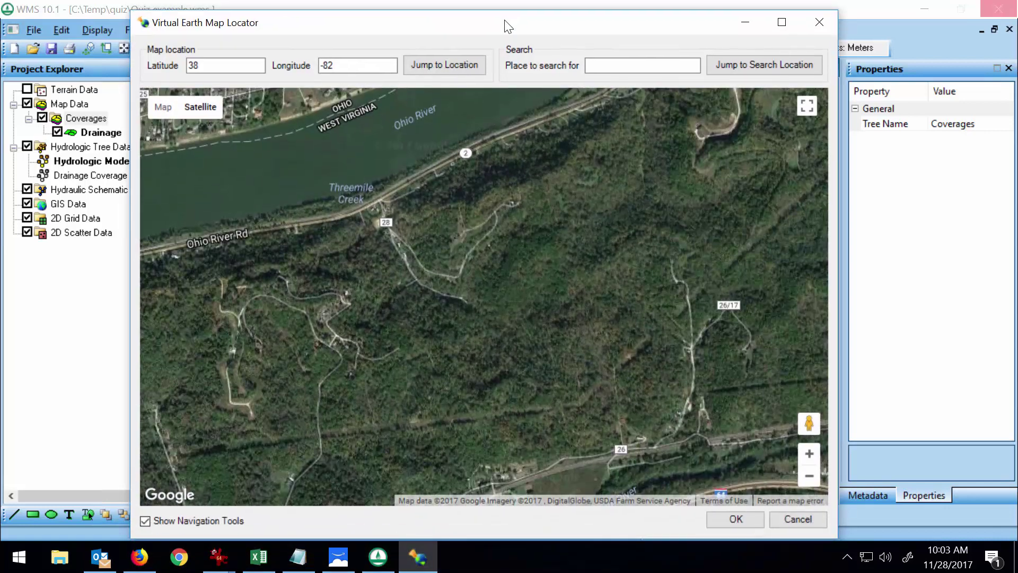
pyautogui.moveTo(525, 276); pyautogui.dragTo(516, 255)
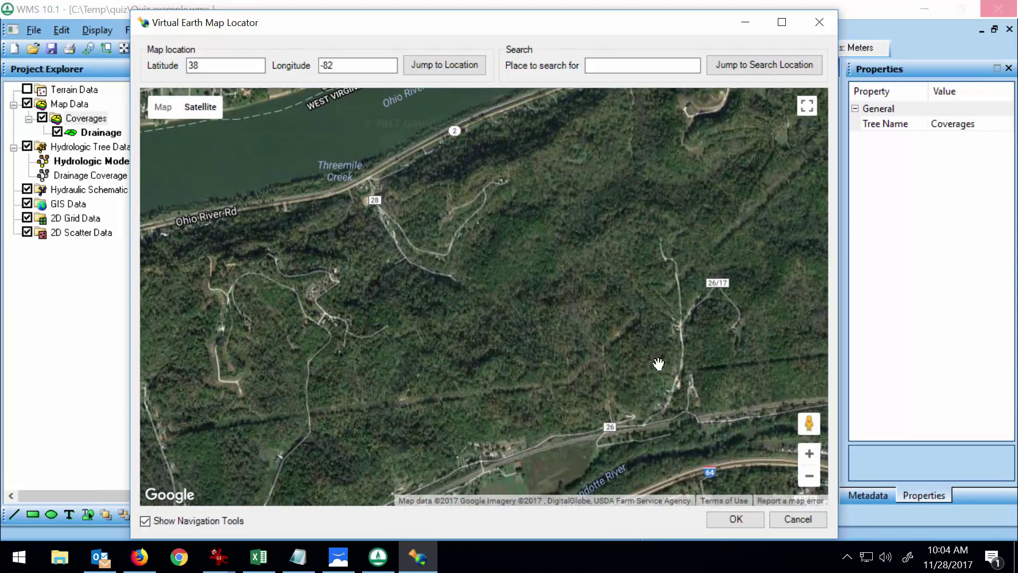
pyautogui.click(736, 519)
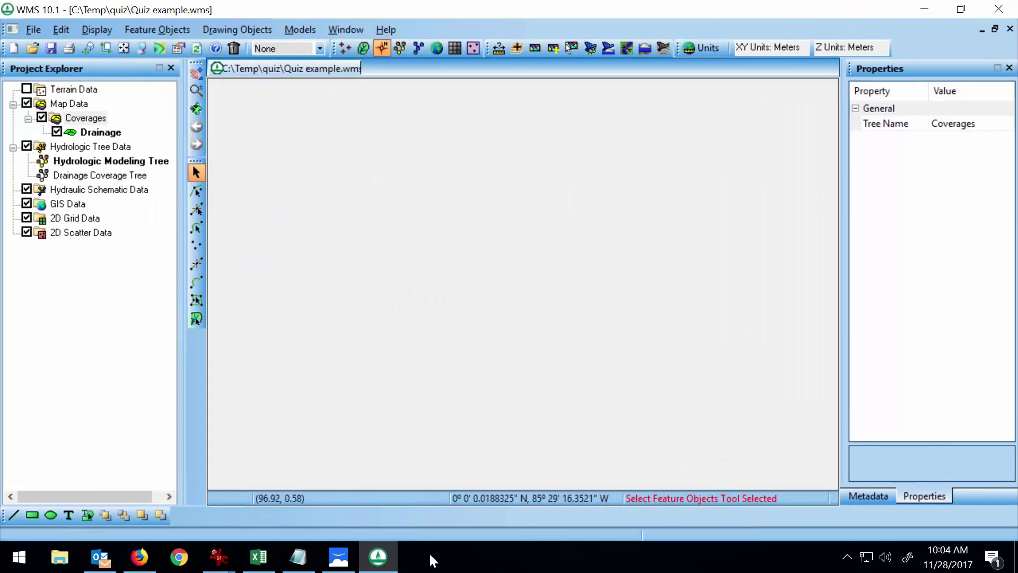
# Download the United States elevation, NLCD 2006 land cover and Ssurgo soil data from web services with a 10.0 m DEM cell size.
pyautogui.moveTo(382, 561)
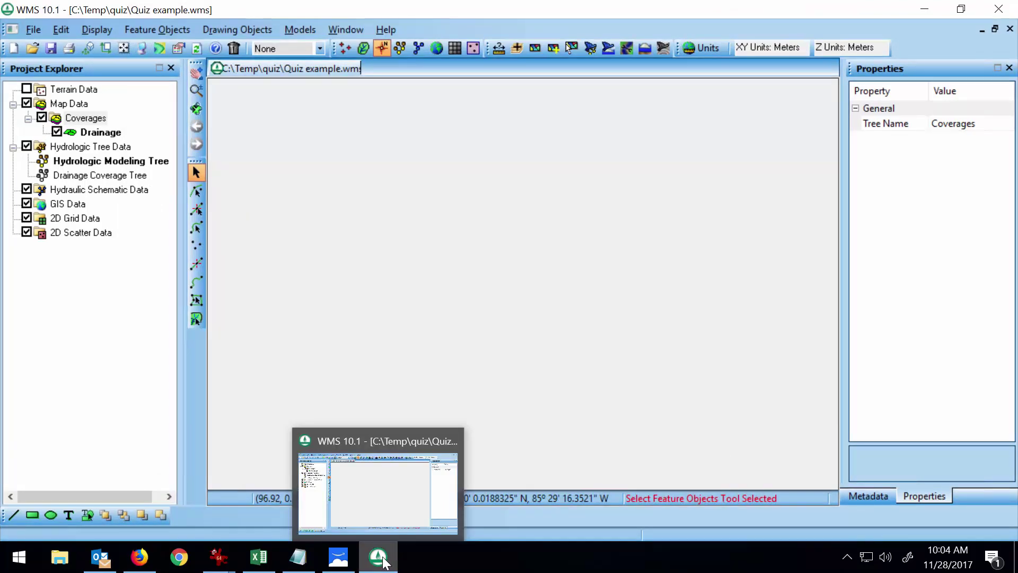
pyautogui.click(384, 559)
pyautogui.click(384, 559)
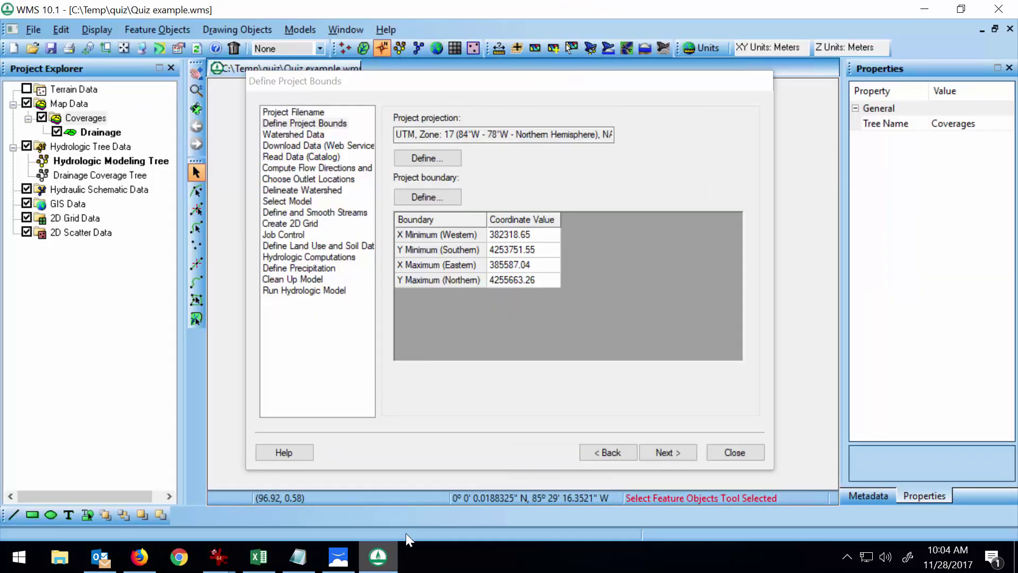
pyautogui.click(665, 450)
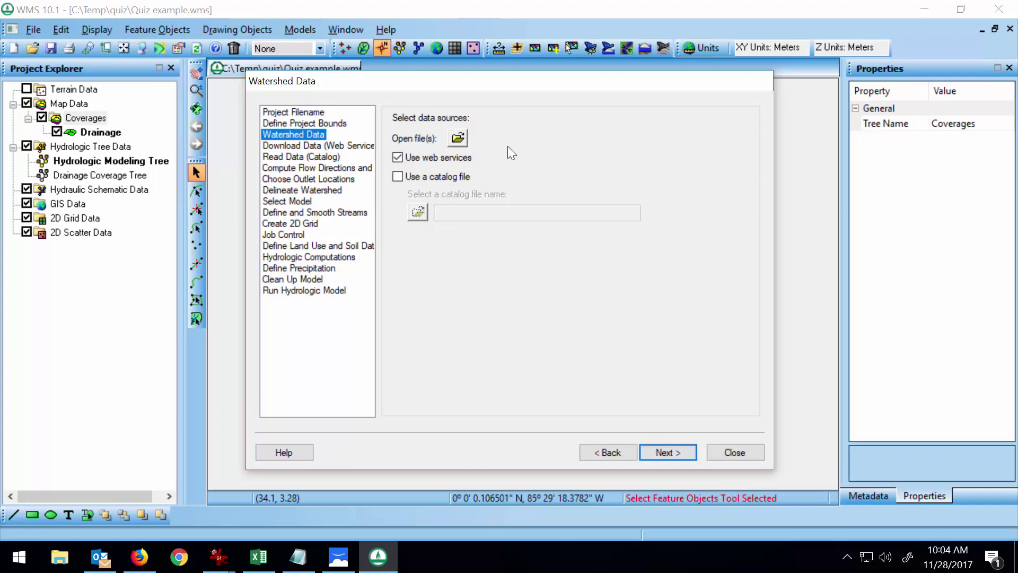
pyautogui.click(657, 450)
pyautogui.moveTo(469, 146); pyautogui.dragTo(547, 147)
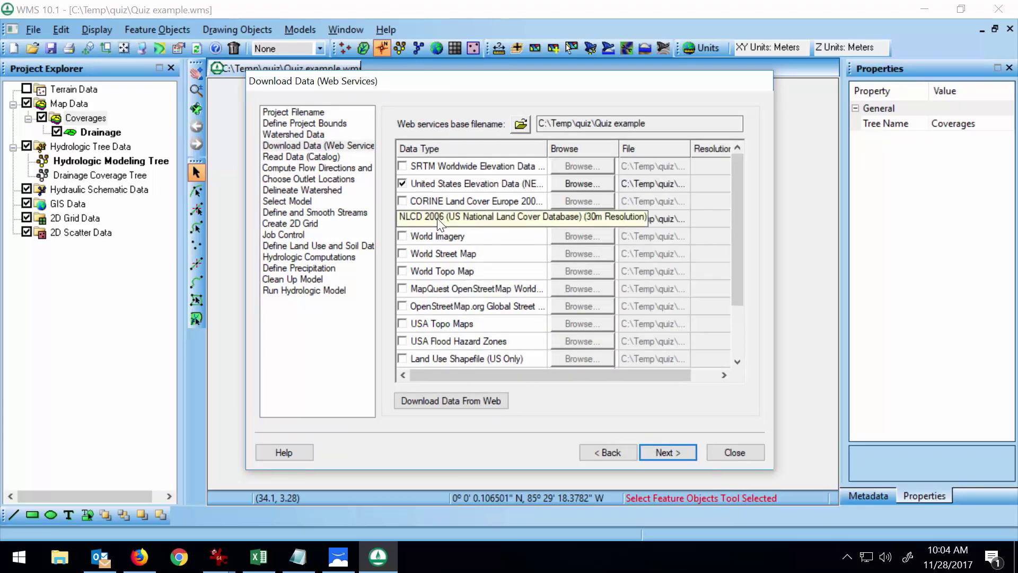
pyautogui.moveTo(736, 250); pyautogui.dragTo(736, 336)
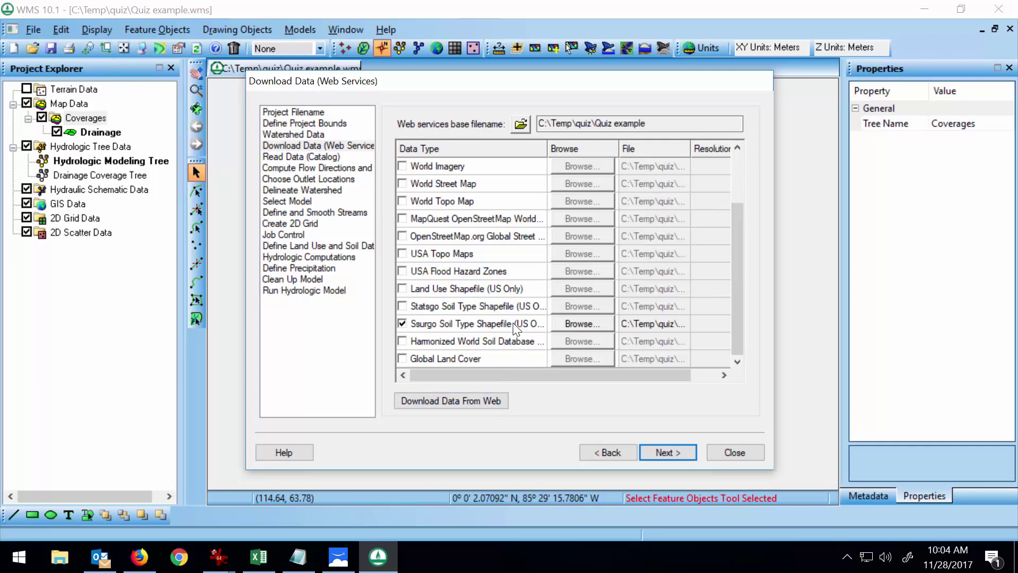
pyautogui.scroll(2, 519, 268)
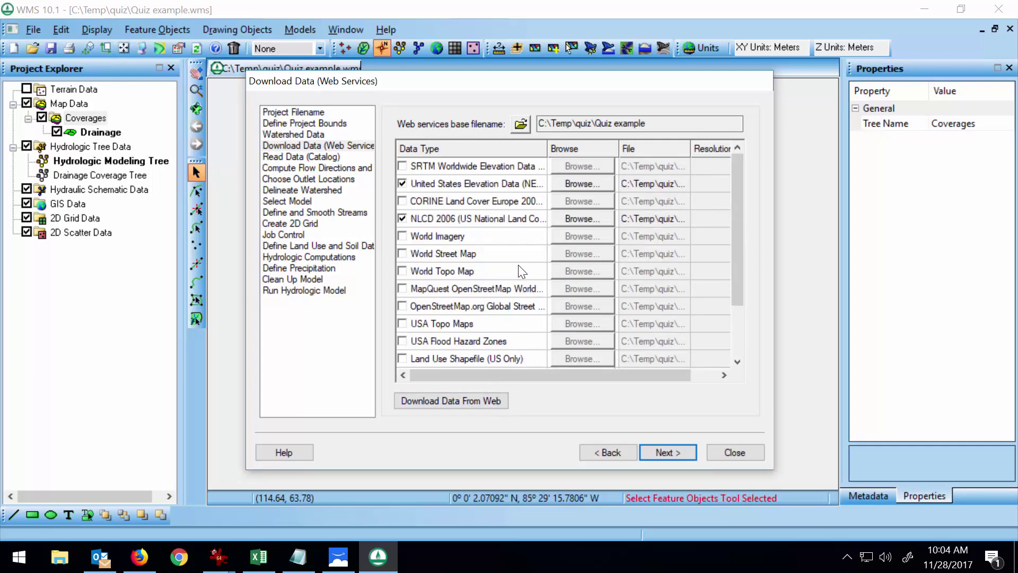
pyautogui.click(494, 185)
pyautogui.click(489, 396)
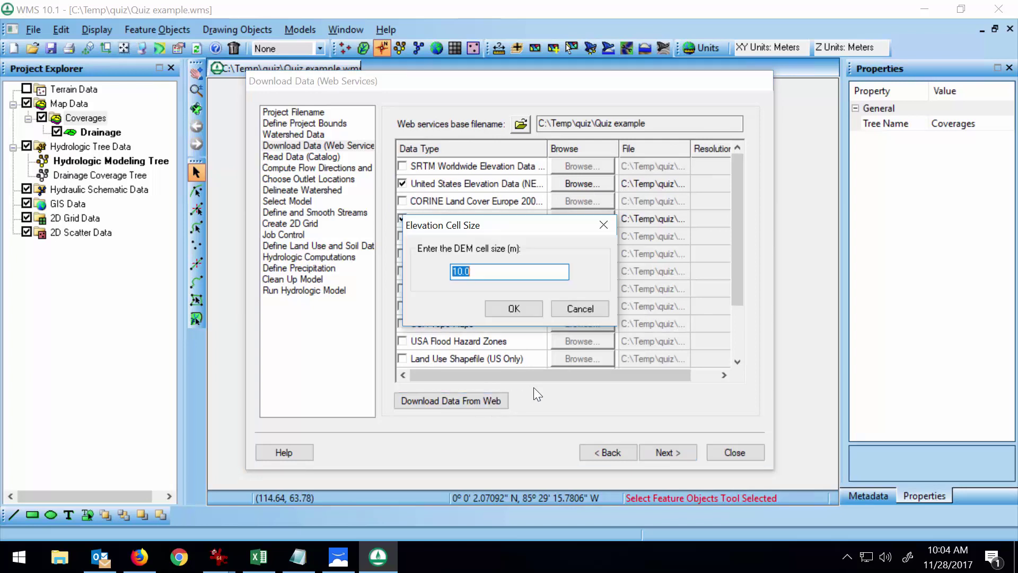
pyautogui.click(514, 307)
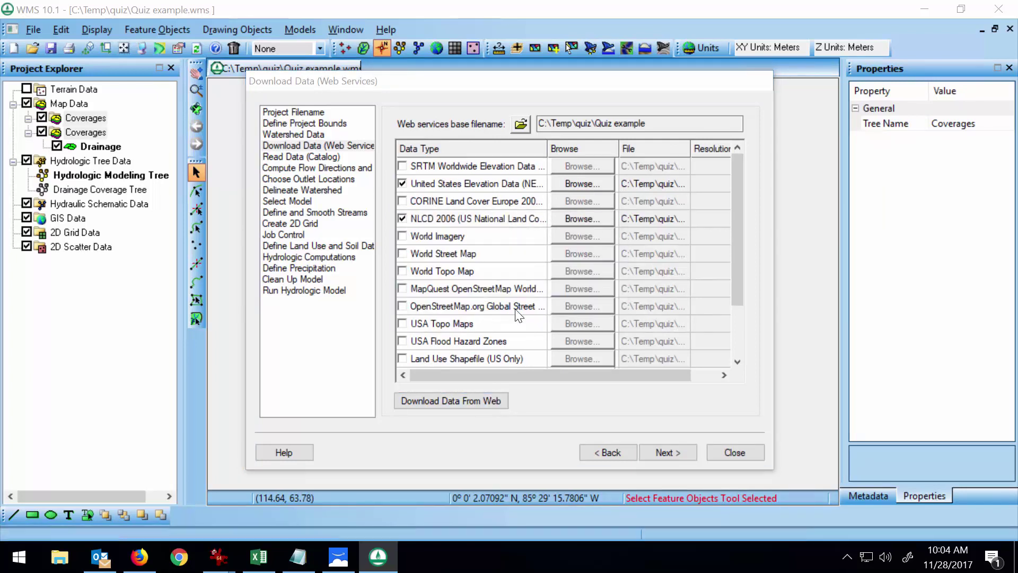
pyautogui.click(514, 310)
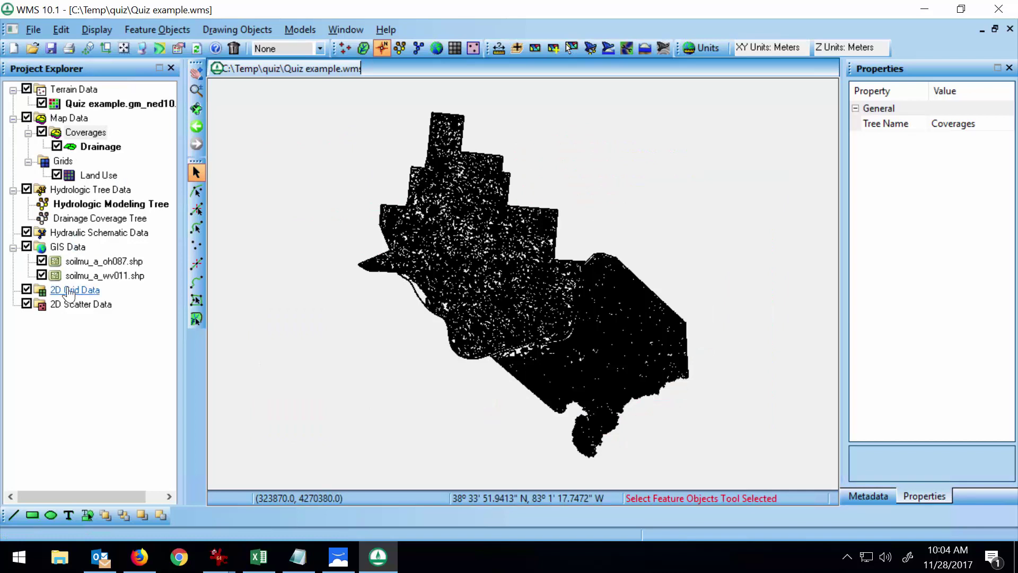
# Hide the soil shapefiles soilmu_a_oh087.shp and soilmu_a_wv011.shp and activate the terrain data module.
pyautogui.click(41, 275)
pyautogui.click(41, 261)
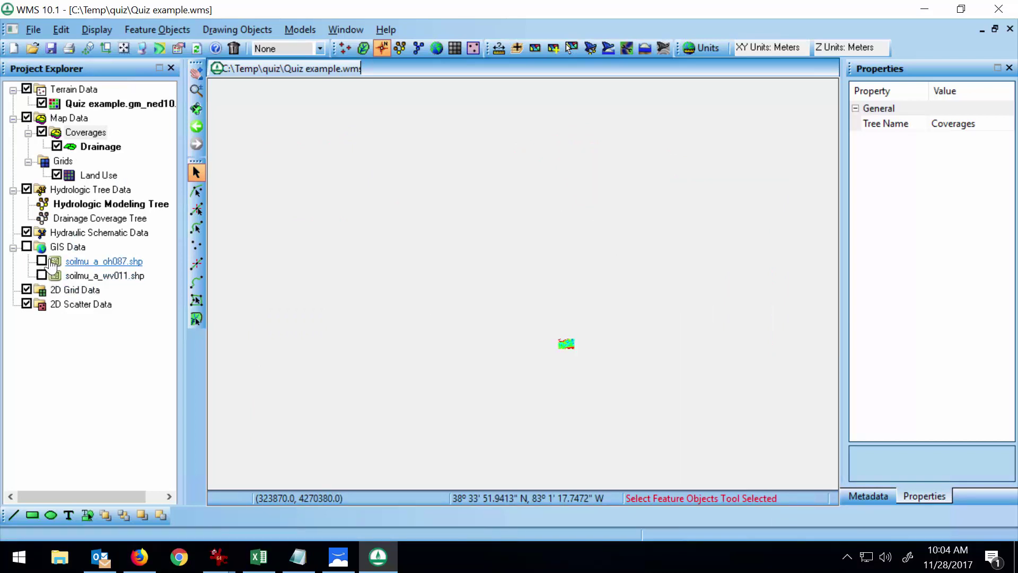
pyautogui.click(137, 50)
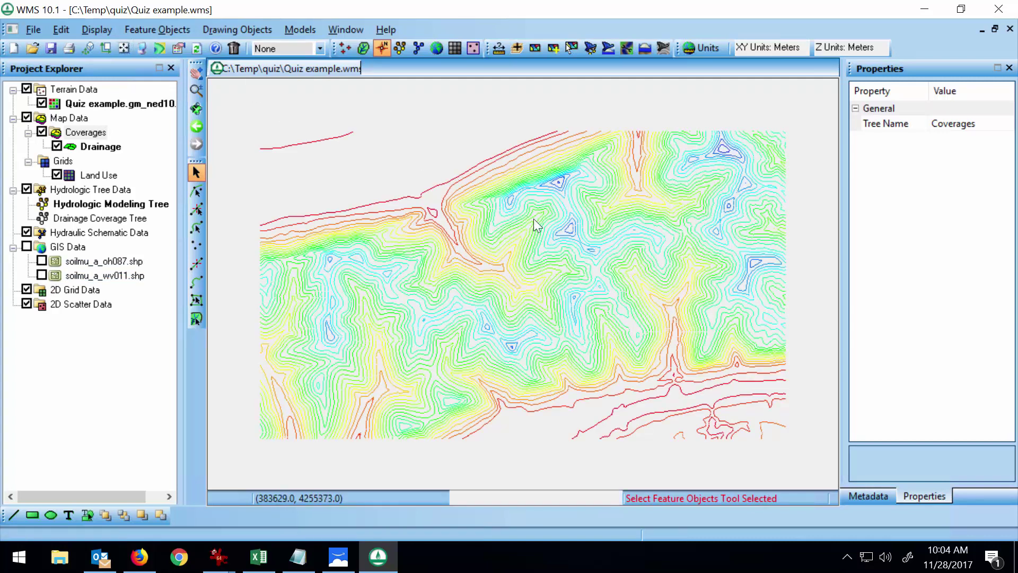
pyautogui.click(370, 50)
pyautogui.click(170, 26)
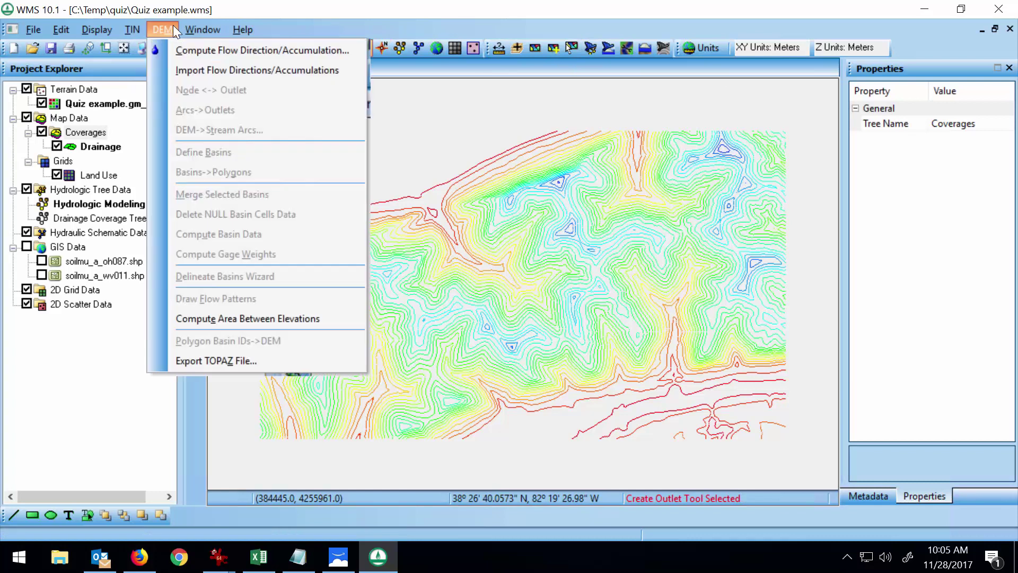
pyautogui.moveTo(202, 30)
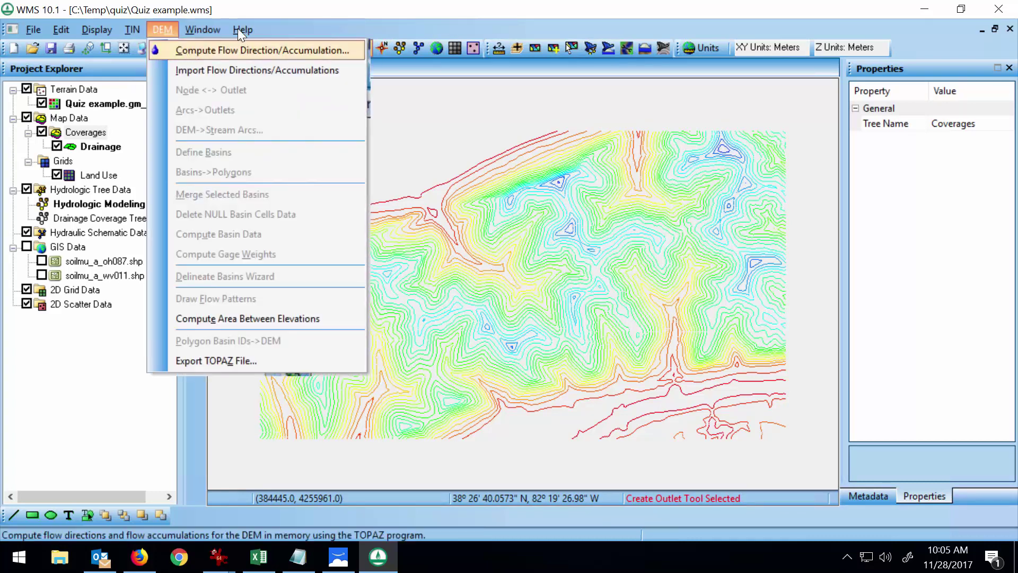
pyautogui.click(661, 24)
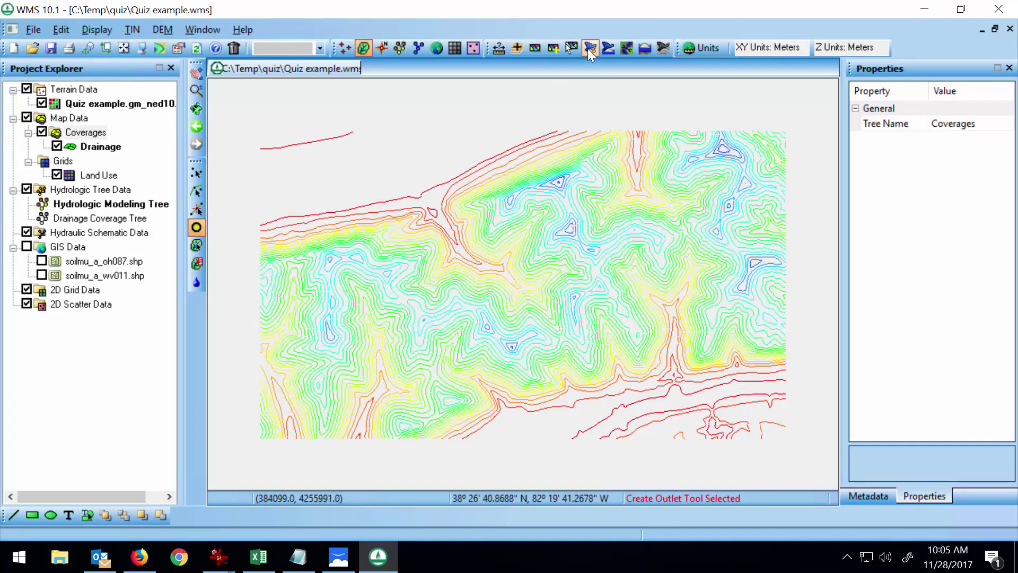
# Compute the TOPAZ flow directions and accumulations with sub-basin areas in acres and distances in feet, and close the modeling wizard.
pyautogui.click(391, 560)
pyautogui.click(391, 564)
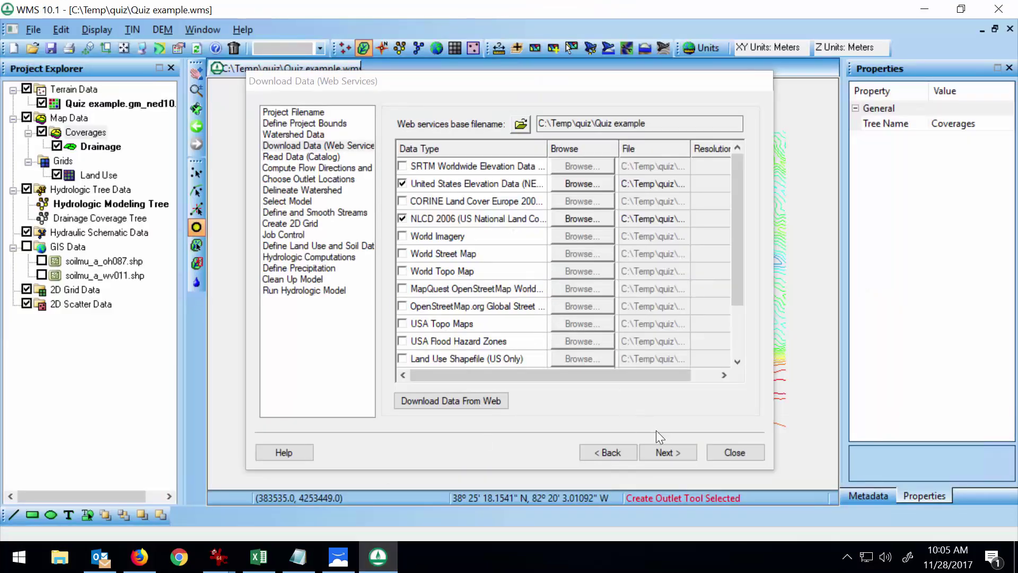
pyautogui.click(669, 452)
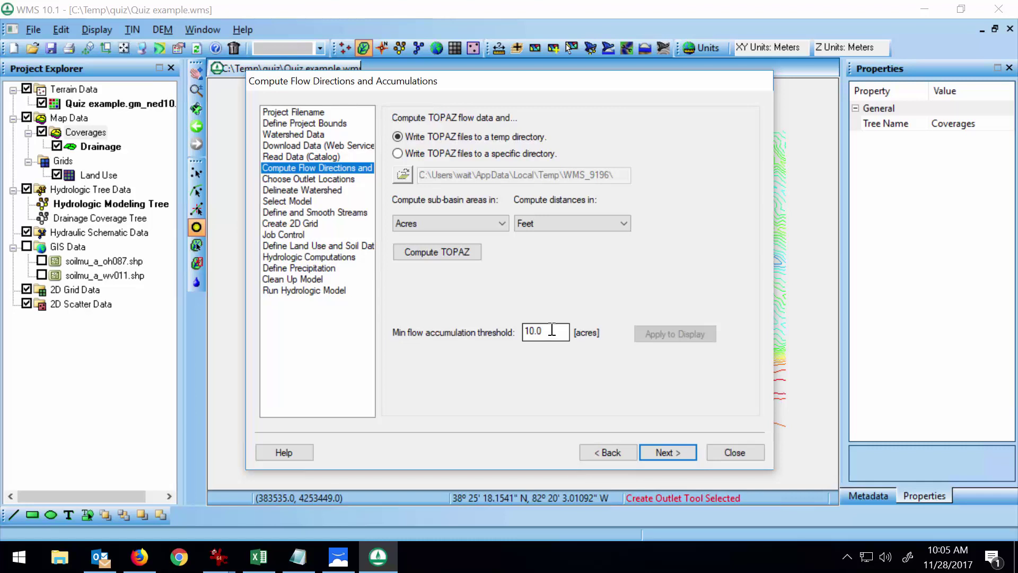
pyautogui.click(451, 254)
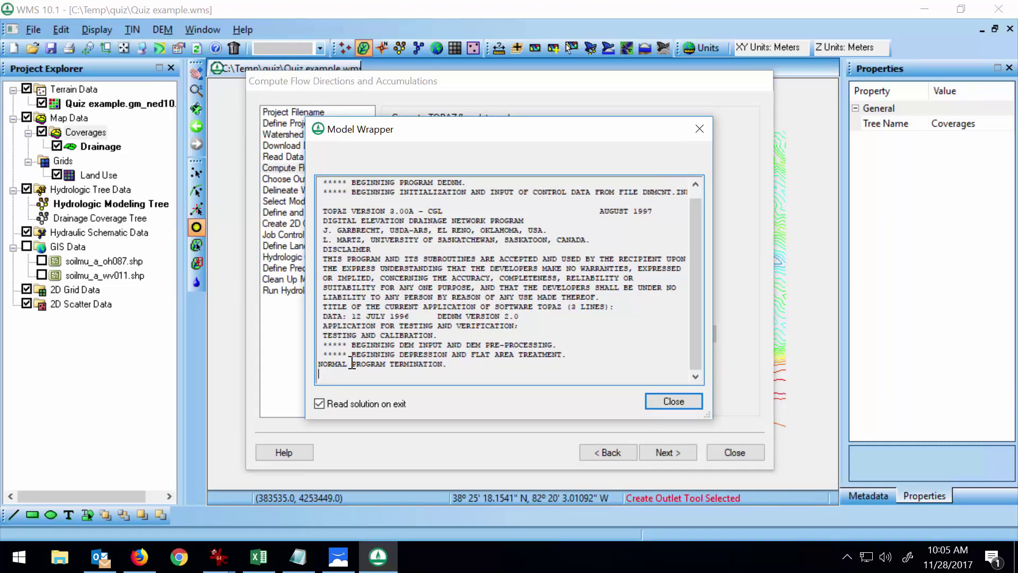
pyautogui.click(682, 405)
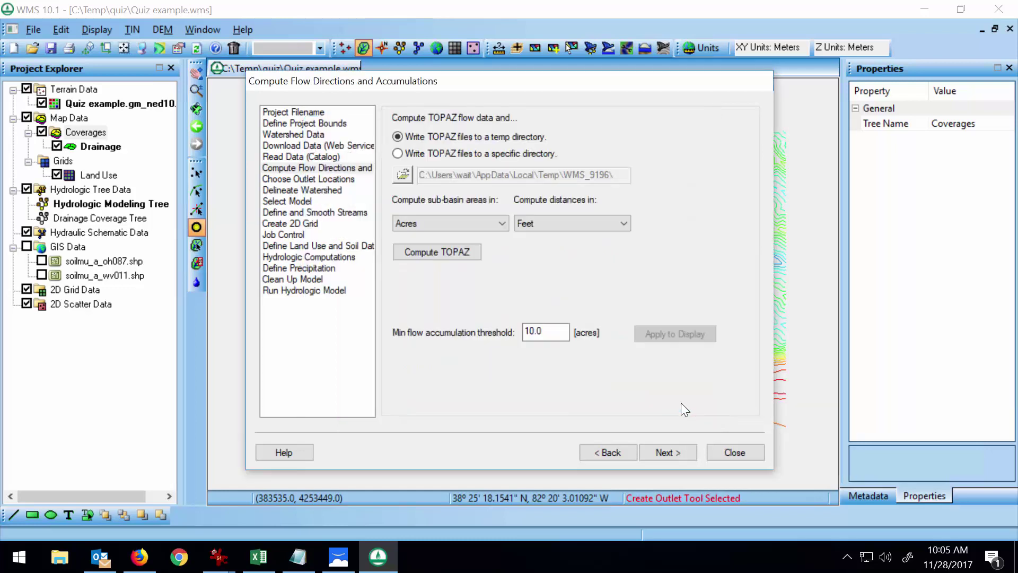
pyautogui.click(728, 453)
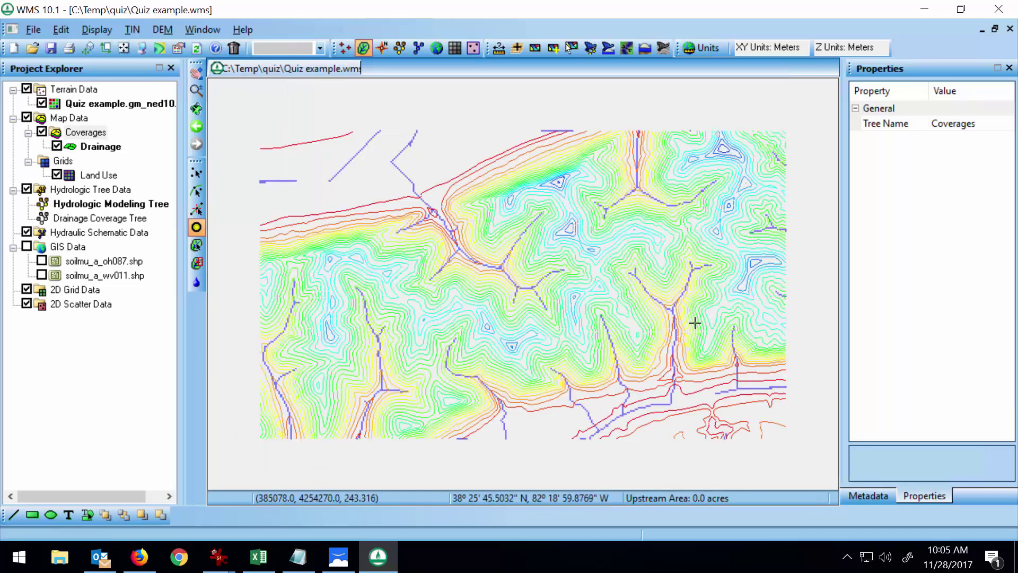
# Add the World Street Map online map as a background around the Threemile Creek drainage.
pyautogui.scroll(2, 417, 208)
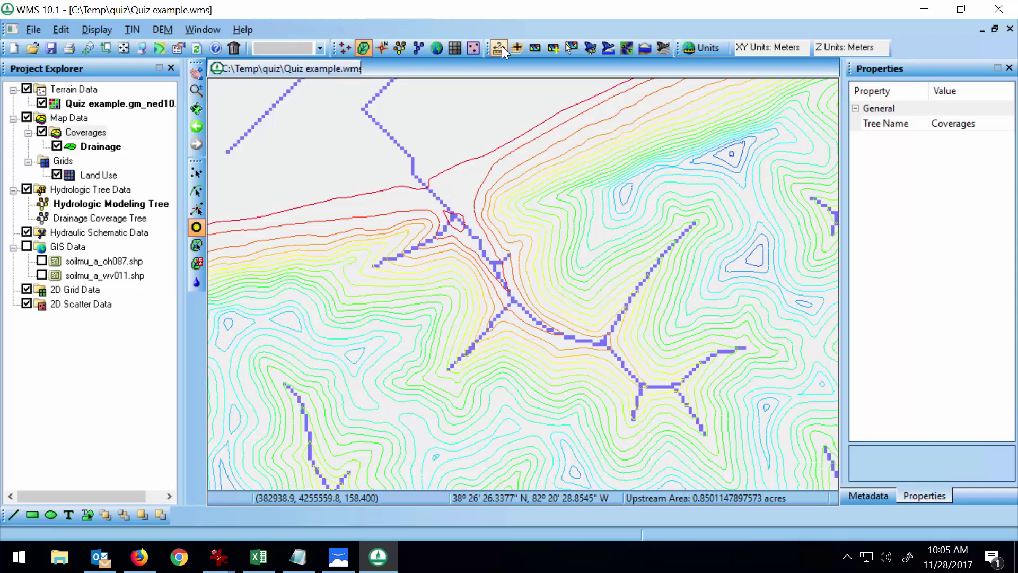
pyautogui.click(556, 46)
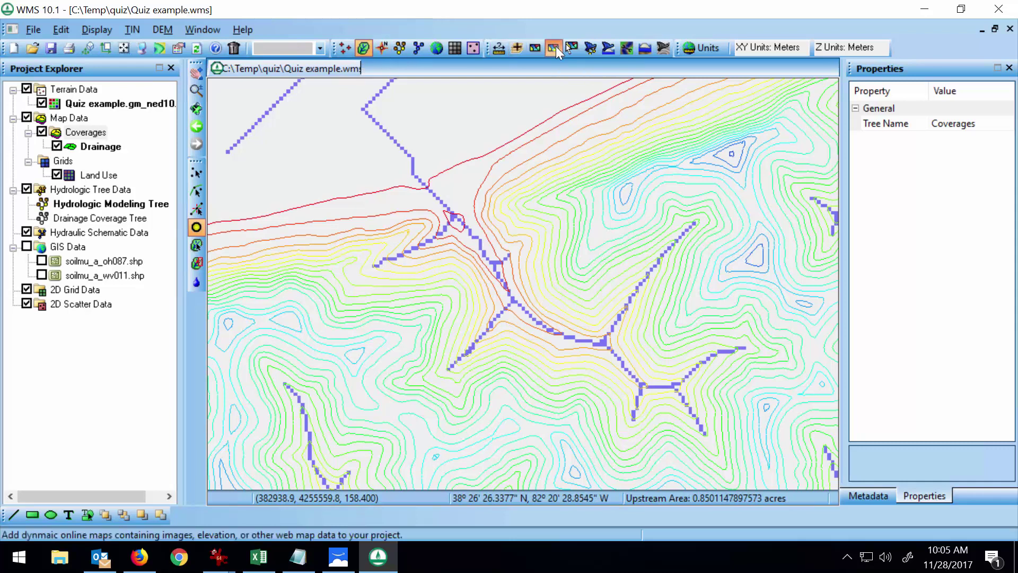
pyautogui.click(552, 202)
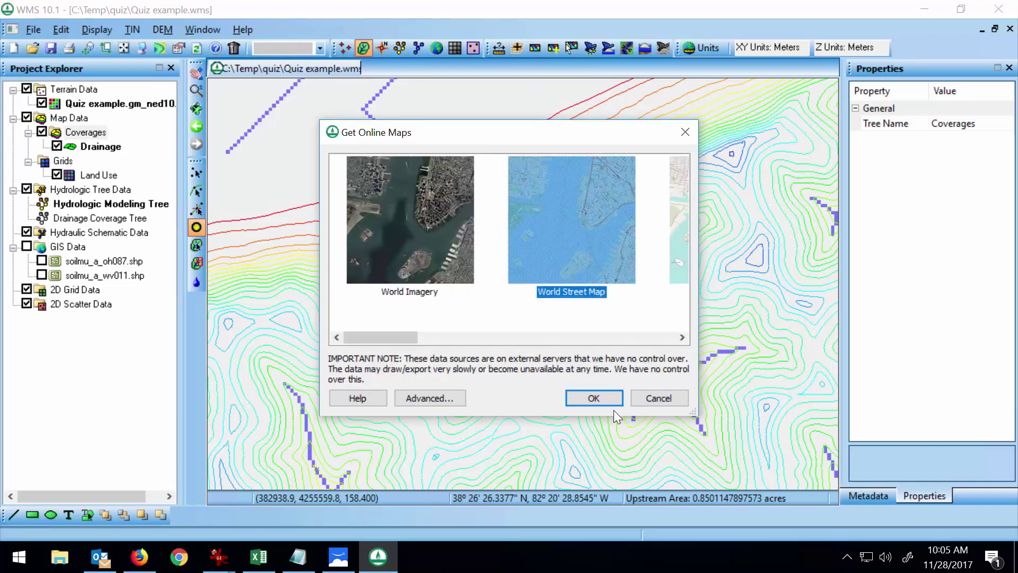
pyautogui.click(594, 398)
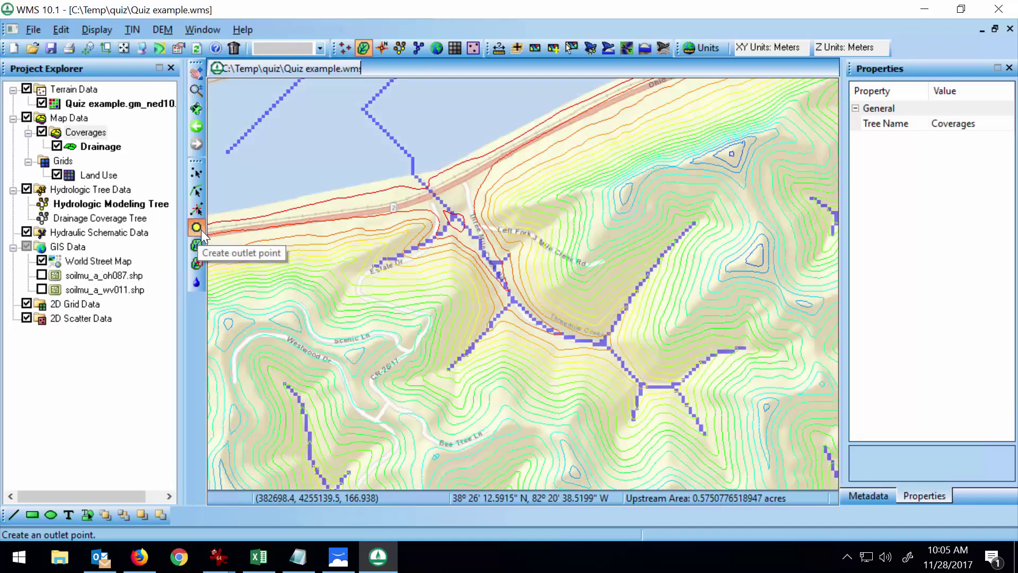
# Place an outlet point on the main stream just before the Ohio River road, delineate its watershed and close the modeling wizard.
pyautogui.click(437, 198)
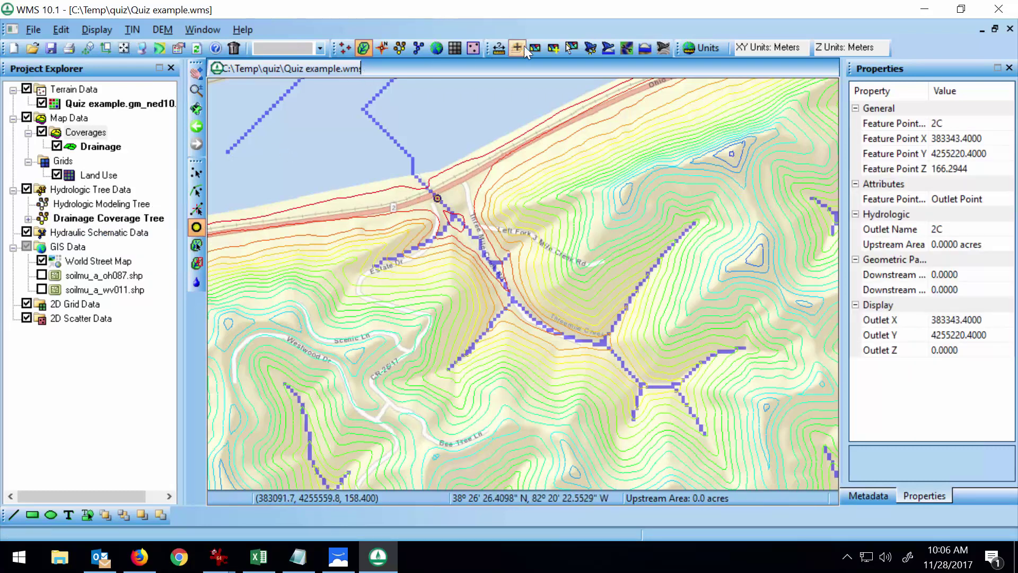
pyautogui.click(590, 48)
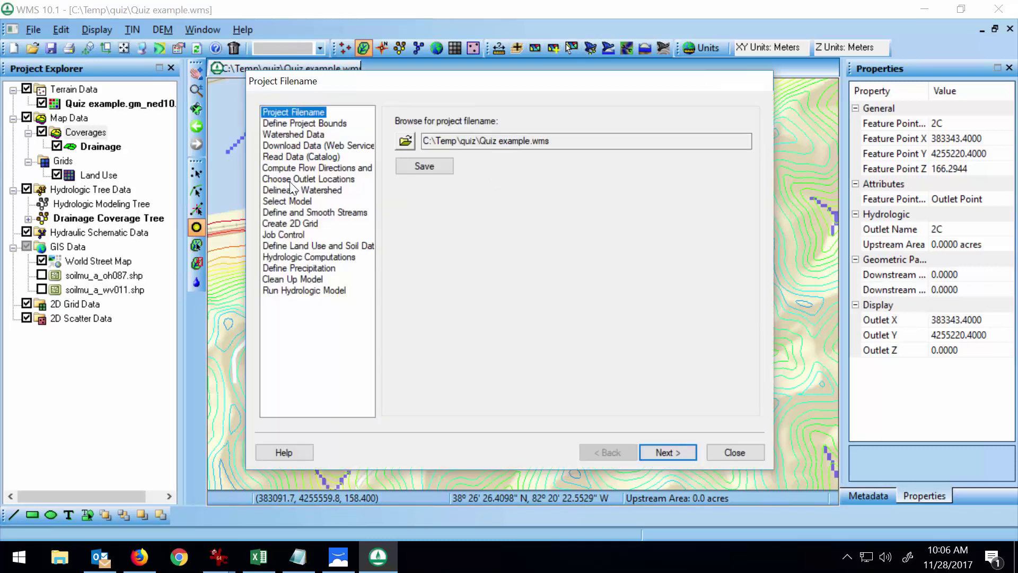
pyautogui.click(294, 189)
pyautogui.click(433, 355)
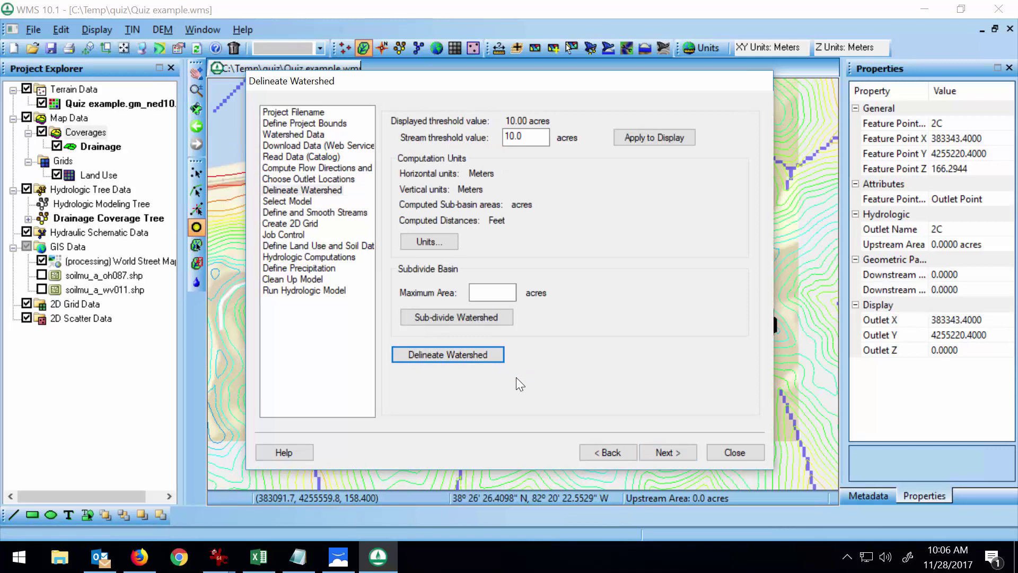
pyautogui.click(743, 452)
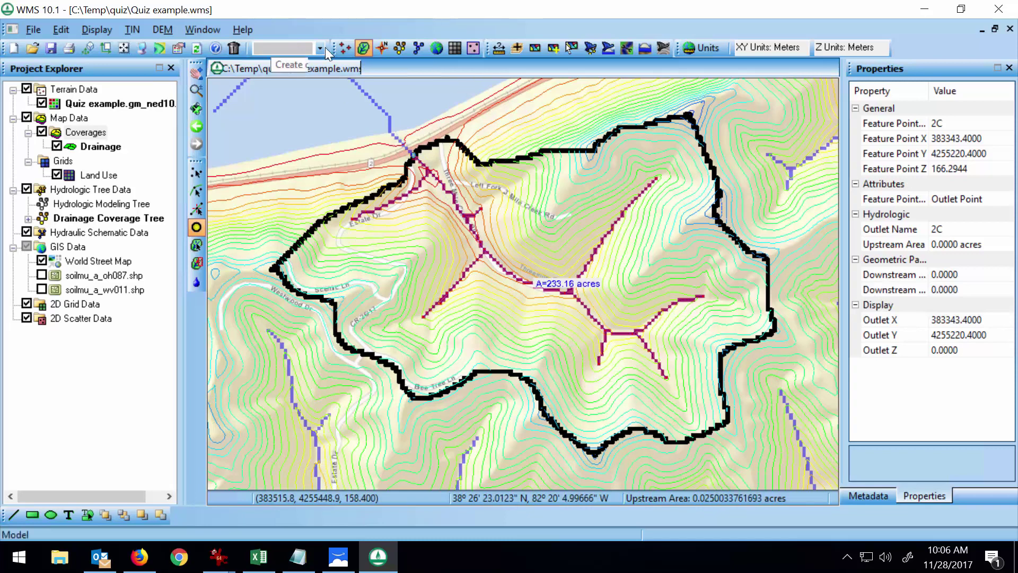
# Delete the soil shapefile soilmu_a_oh087.shp and show soilmu_a_wv011.shp over the delineated watershed.
pyautogui.click(398, 48)
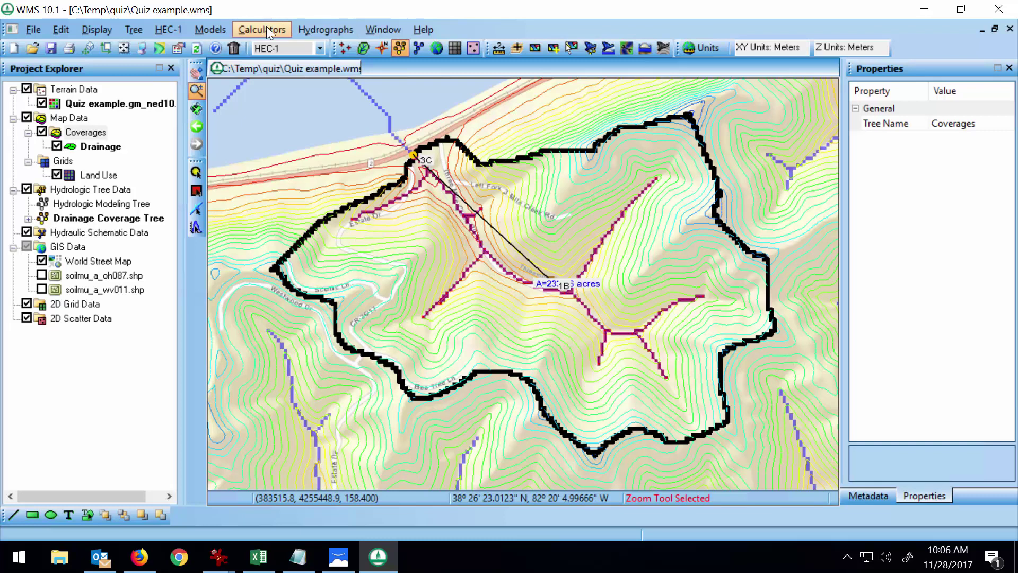
pyautogui.click(41, 275)
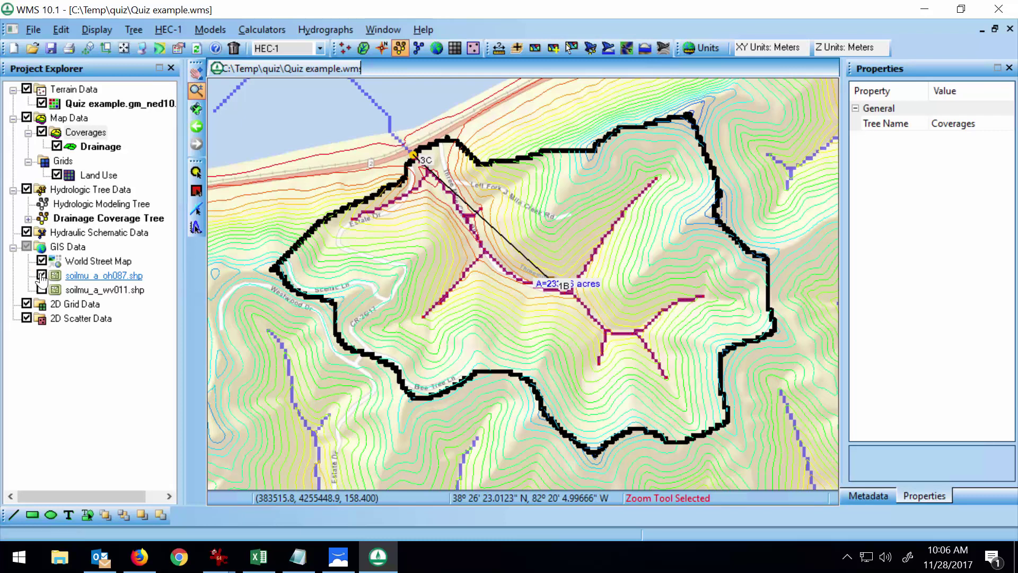
pyautogui.click(41, 275)
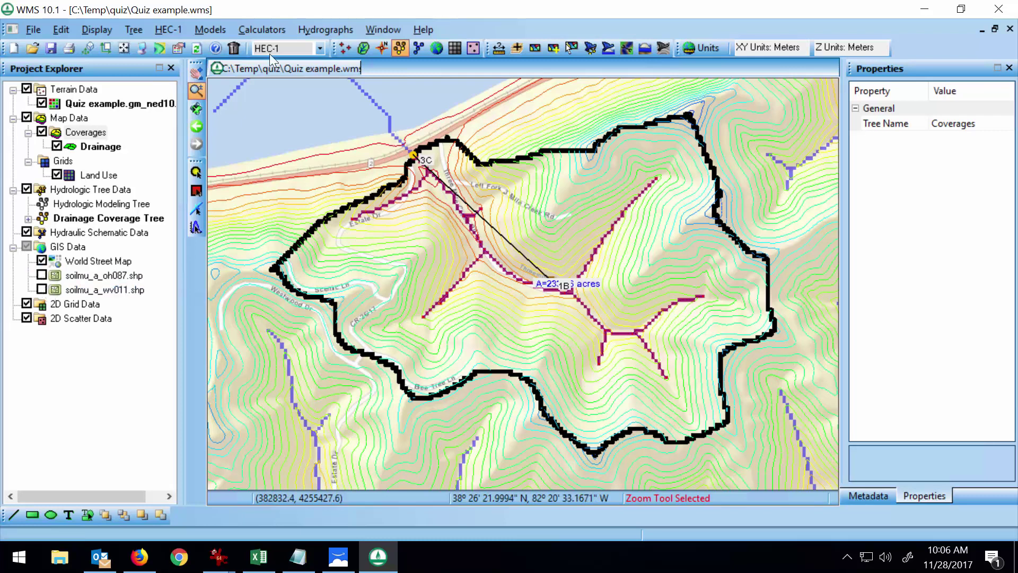
pyautogui.click(41, 289)
pyautogui.click(41, 290)
pyautogui.click(80, 279)
pyautogui.rightClick(80, 278)
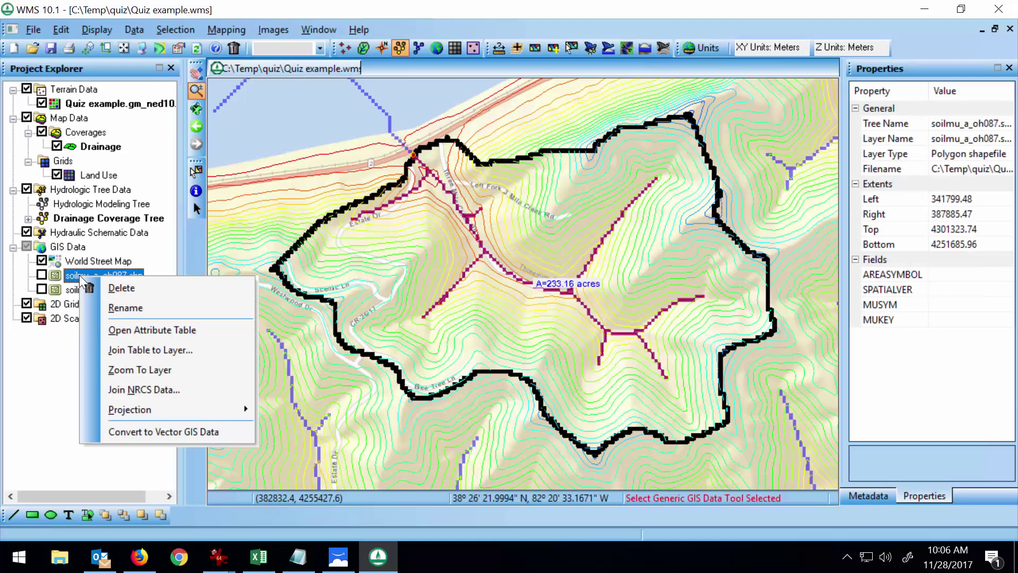
pyautogui.click(121, 290)
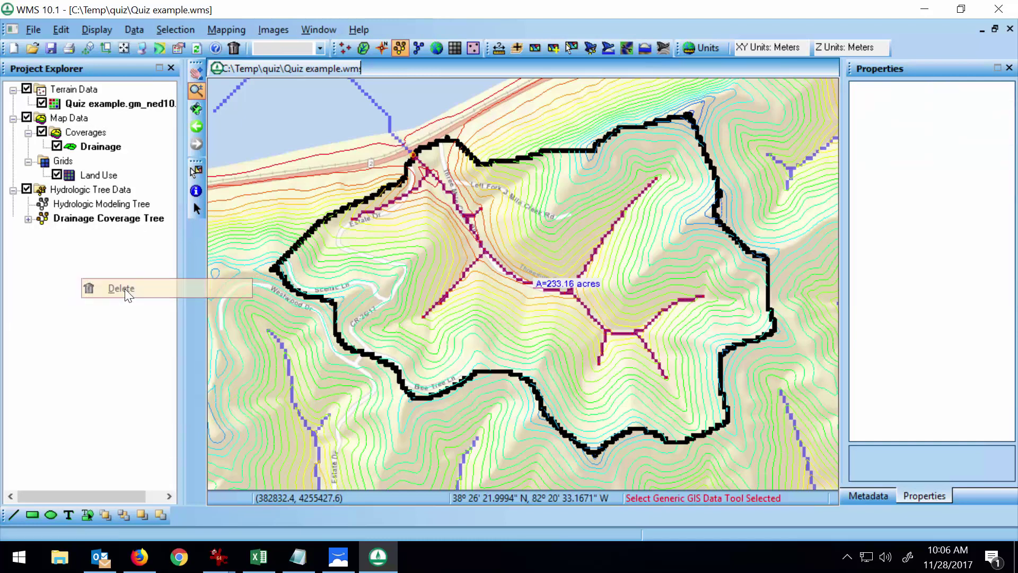
pyautogui.click(41, 275)
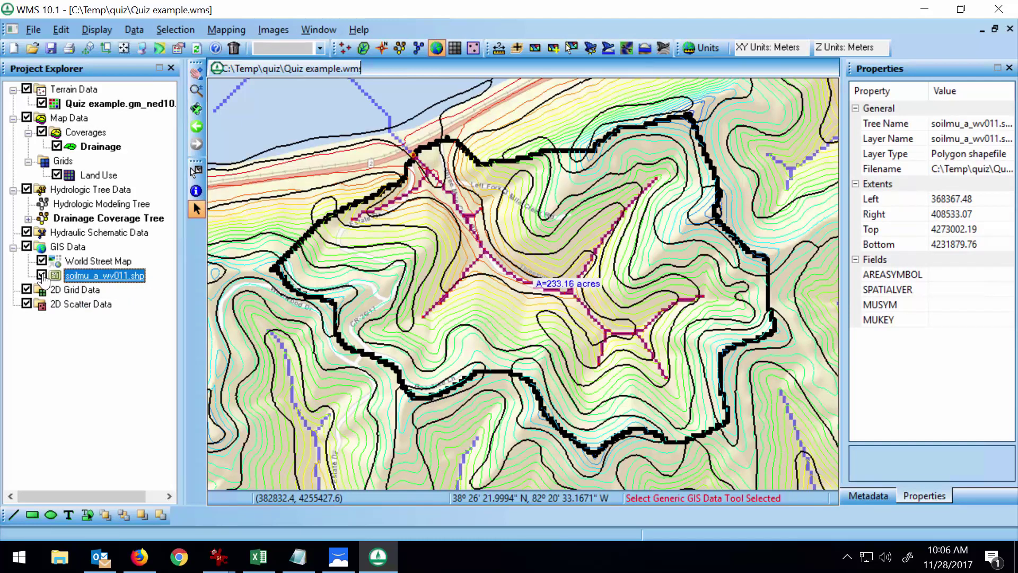
pyautogui.click(41, 275)
pyautogui.click(41, 275)
# Create a new map coverage with the coverage type Soil Type.
pyautogui.click(94, 132)
pyautogui.rightClick(97, 132)
pyautogui.click(142, 149)
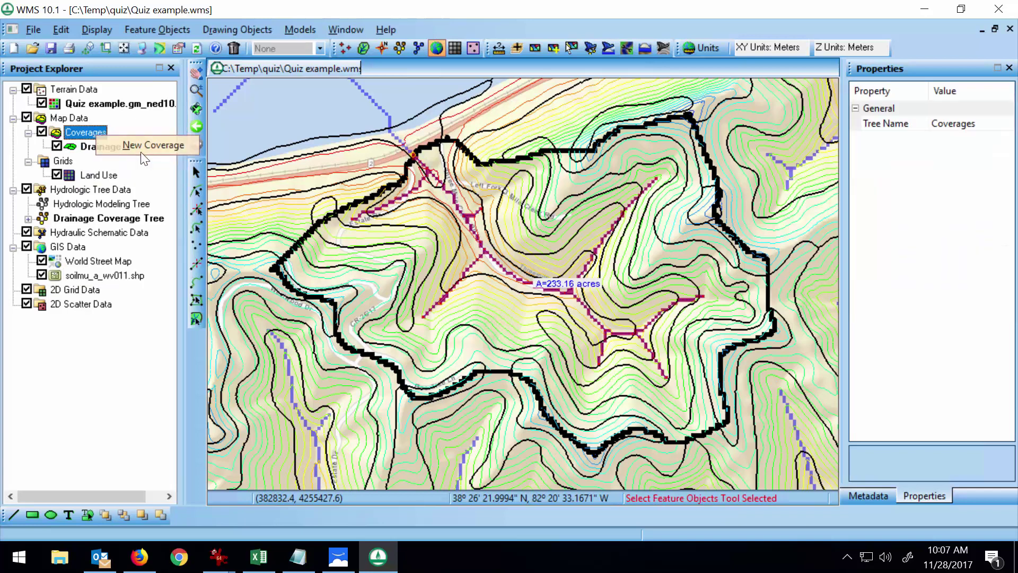
pyautogui.click(543, 191)
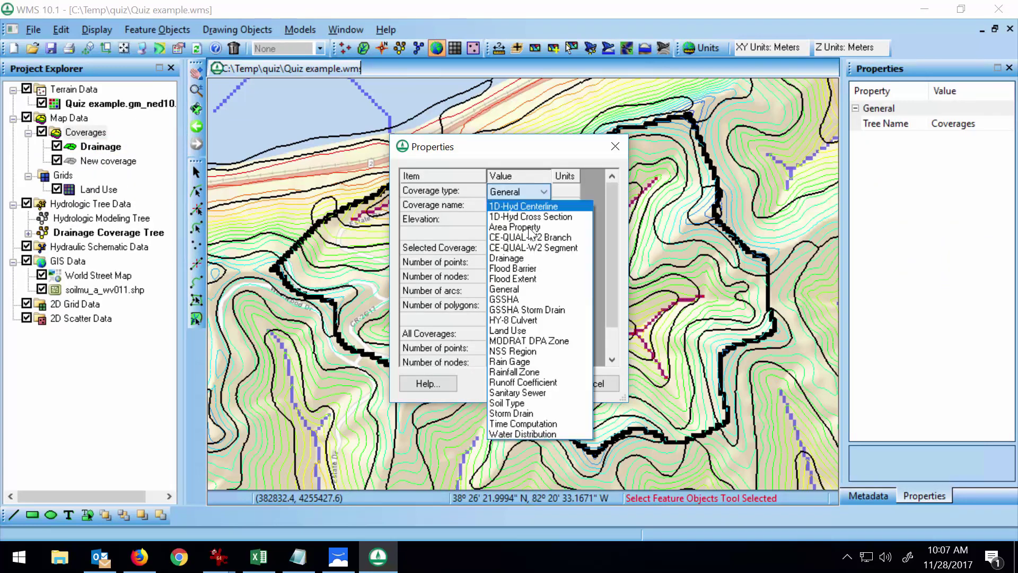
pyautogui.click(517, 397)
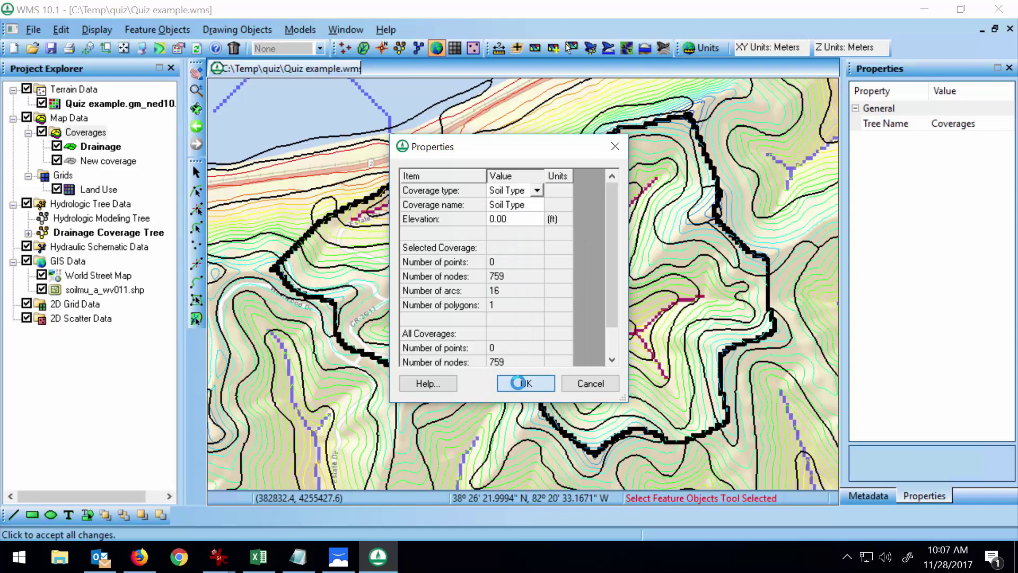
pyautogui.click(519, 384)
# Join the NRCS data to soilmu_a_wv011.shp, adding the hydrologic group, conductivity, moisture and texture fields.
pyautogui.click(97, 294)
pyautogui.rightClick(98, 294)
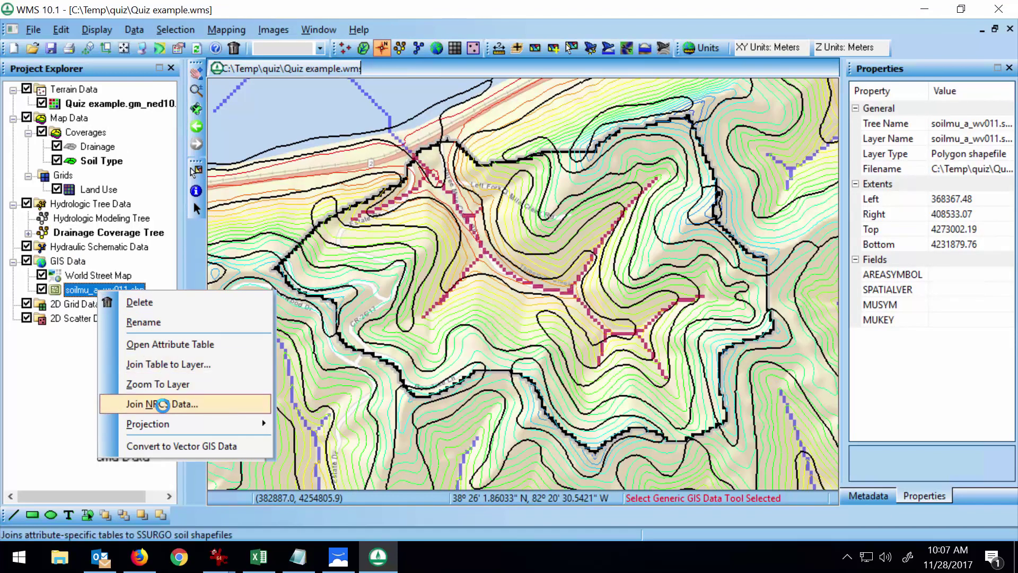
pyautogui.click(164, 407)
pyautogui.click(409, 303)
pyautogui.click(510, 364)
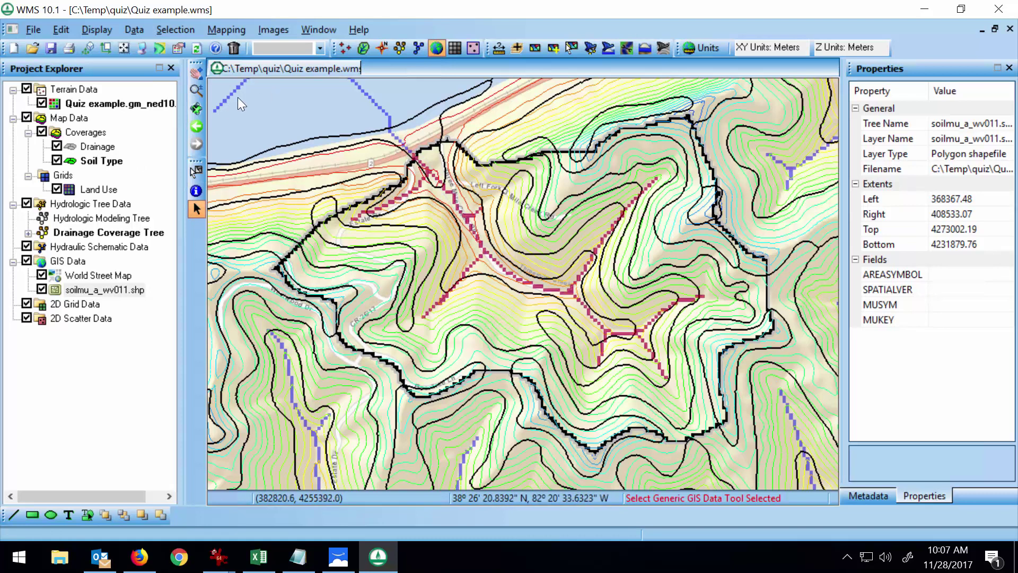
# Select the soil polygons around the watershed and map them to feature objects in the Soil Type coverage, with HYDGRP as SCS soil type.
pyautogui.click(801, 466)
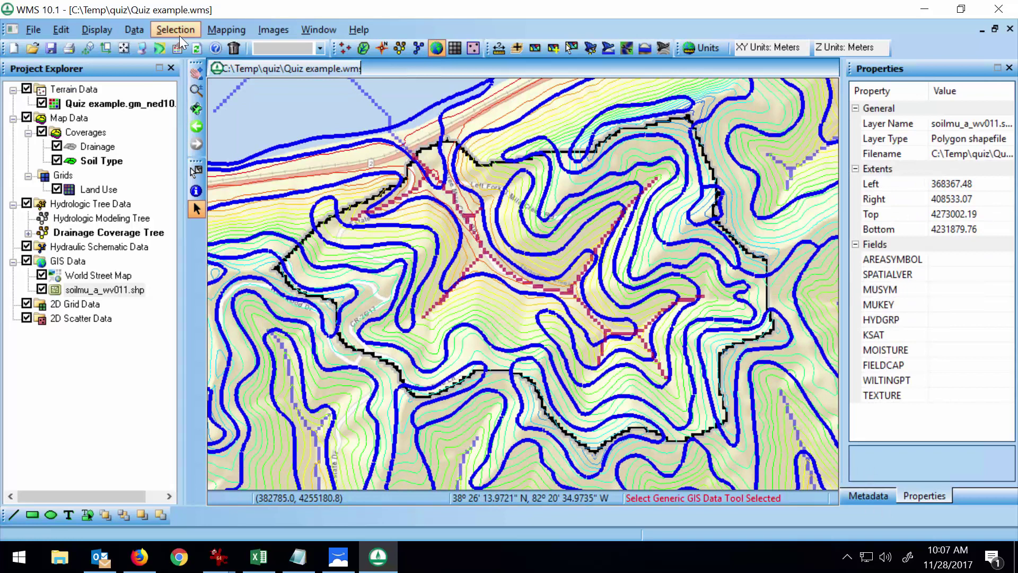
pyautogui.click(217, 27)
pyautogui.click(242, 71)
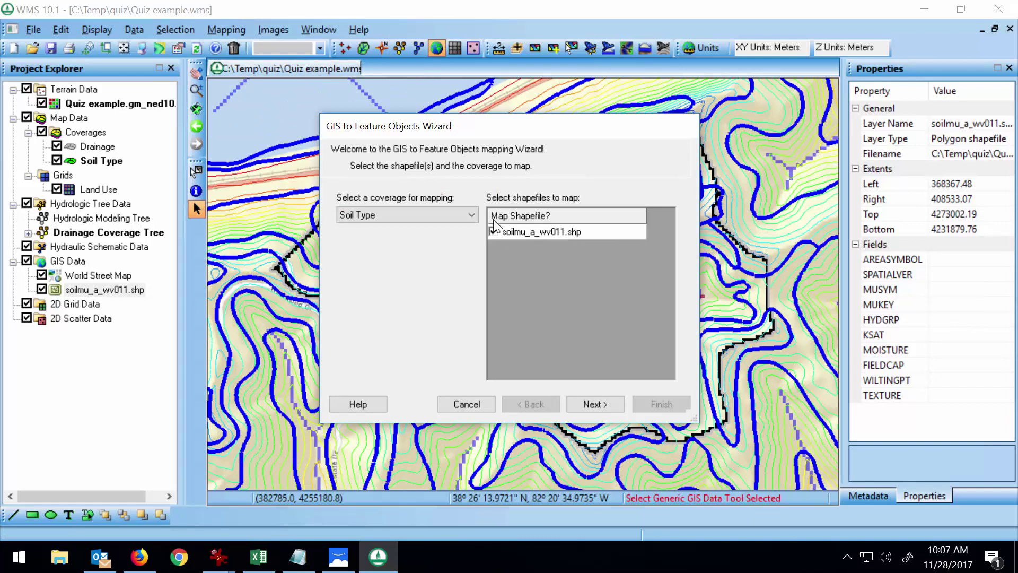
pyautogui.click(596, 401)
pyautogui.moveTo(451, 378); pyautogui.dragTo(529, 381)
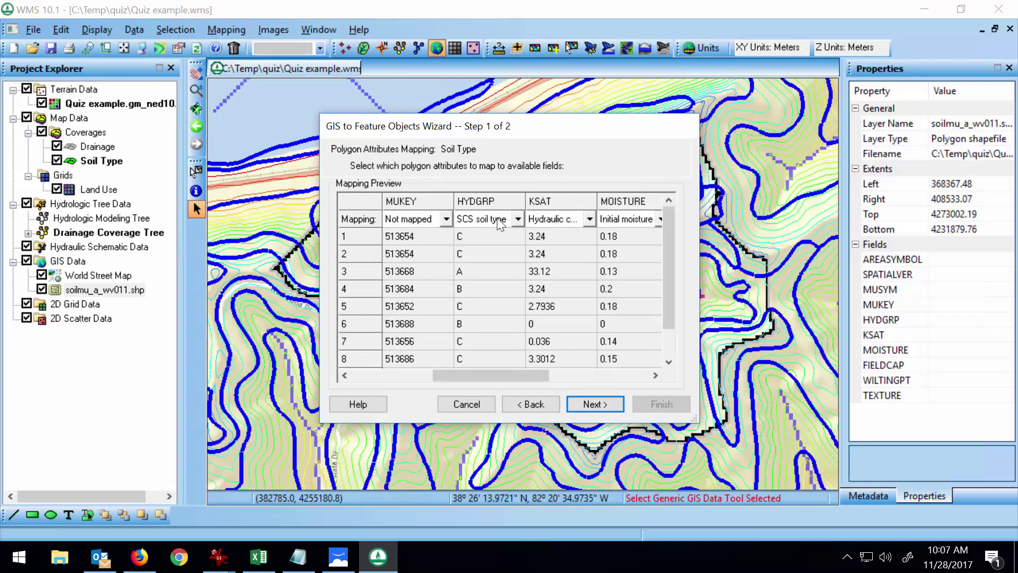
pyautogui.click(602, 402)
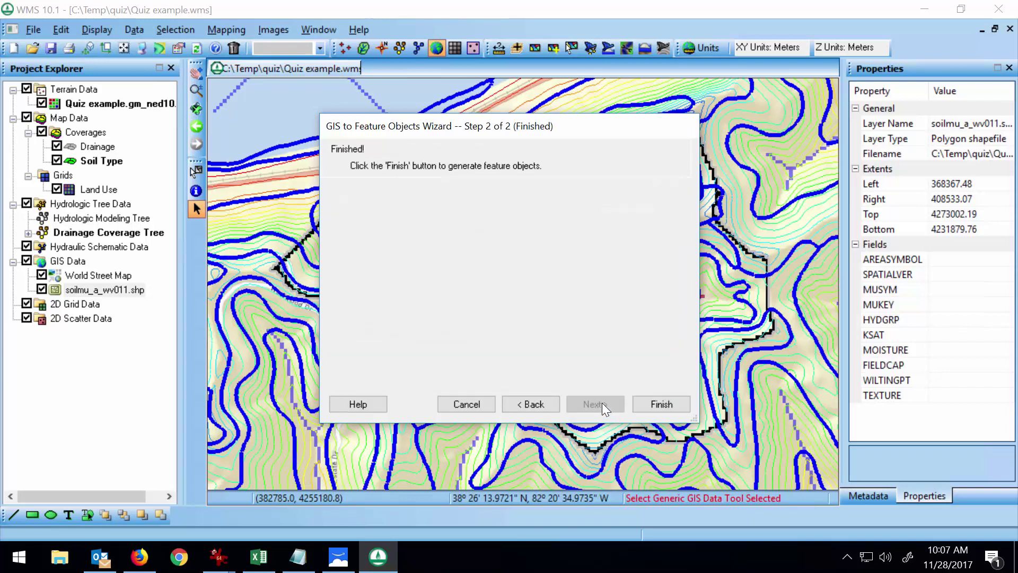
pyautogui.click(640, 402)
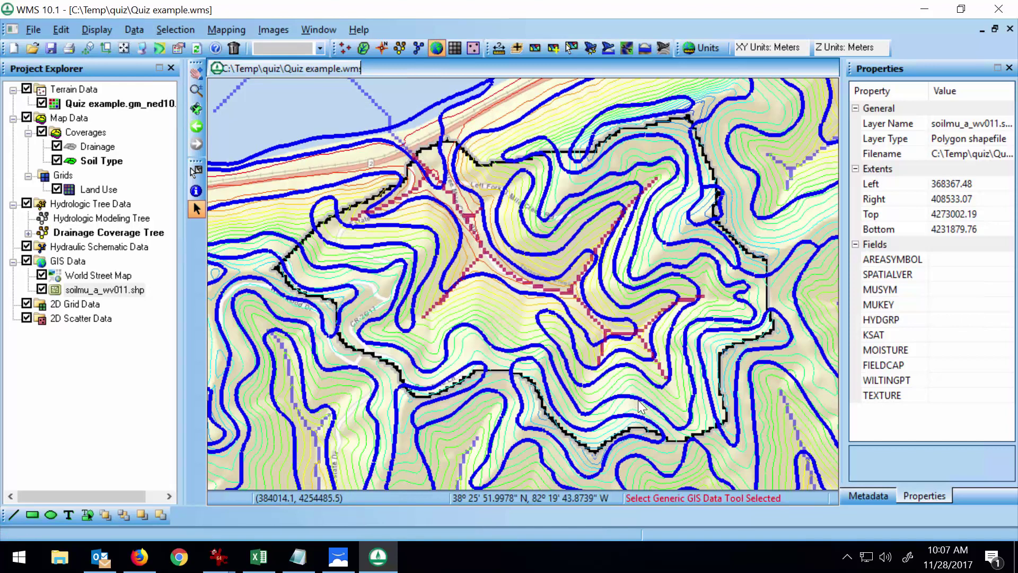
# Delete the soil shapefile soilmu_a_wv011.shp and save the project.
pyautogui.click(42, 289)
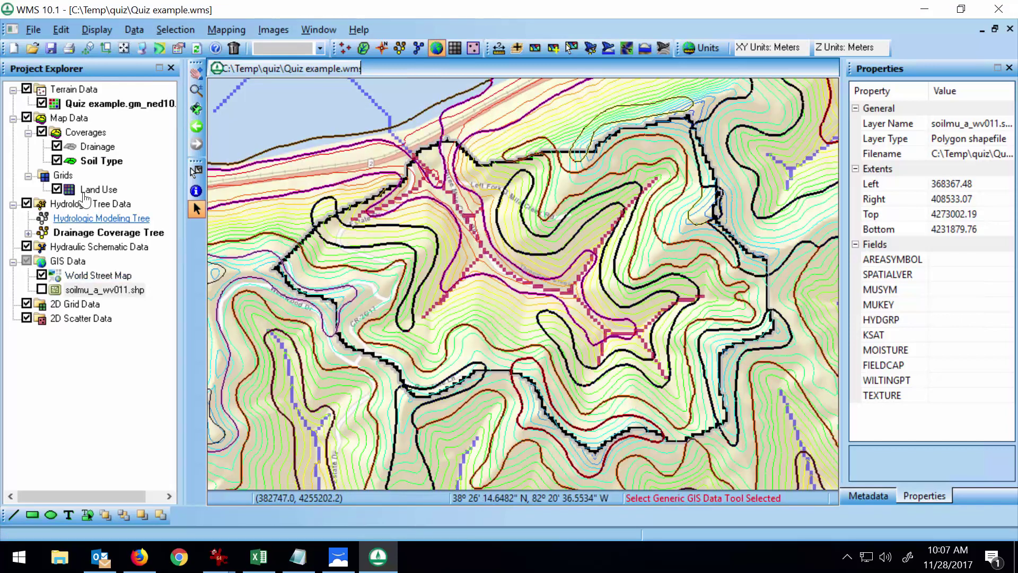
pyautogui.rightClick(94, 291)
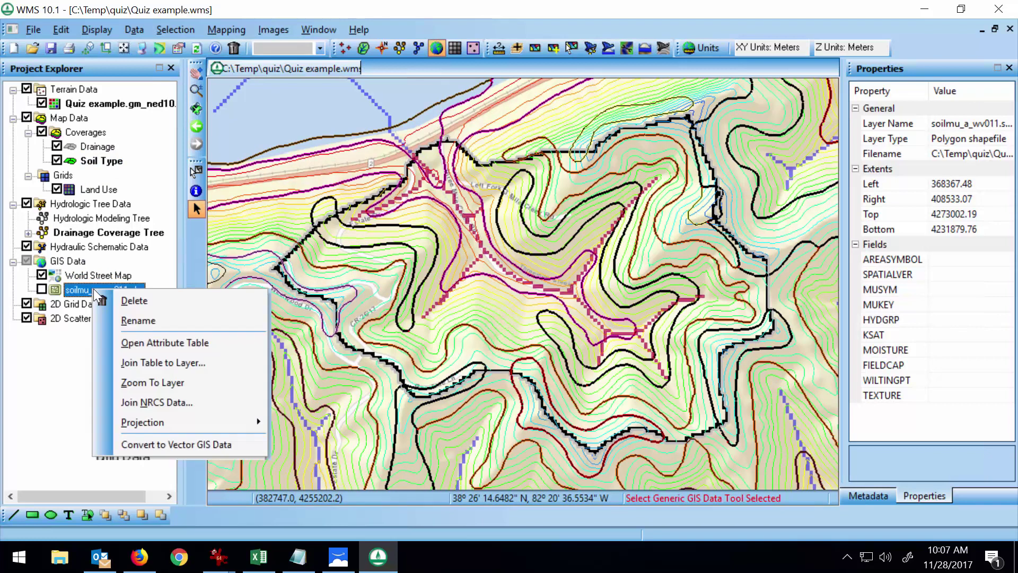
pyautogui.click(126, 298)
pyautogui.click(56, 50)
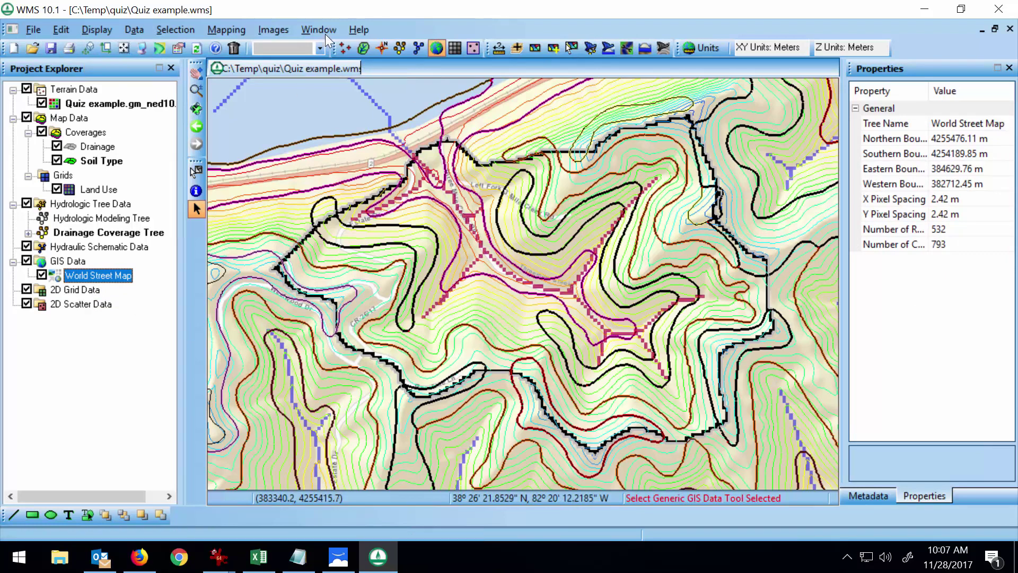
# Open the GIS attribute computation for SCS Curve Numbers in the hydrologic modeling module.
pyautogui.click(400, 48)
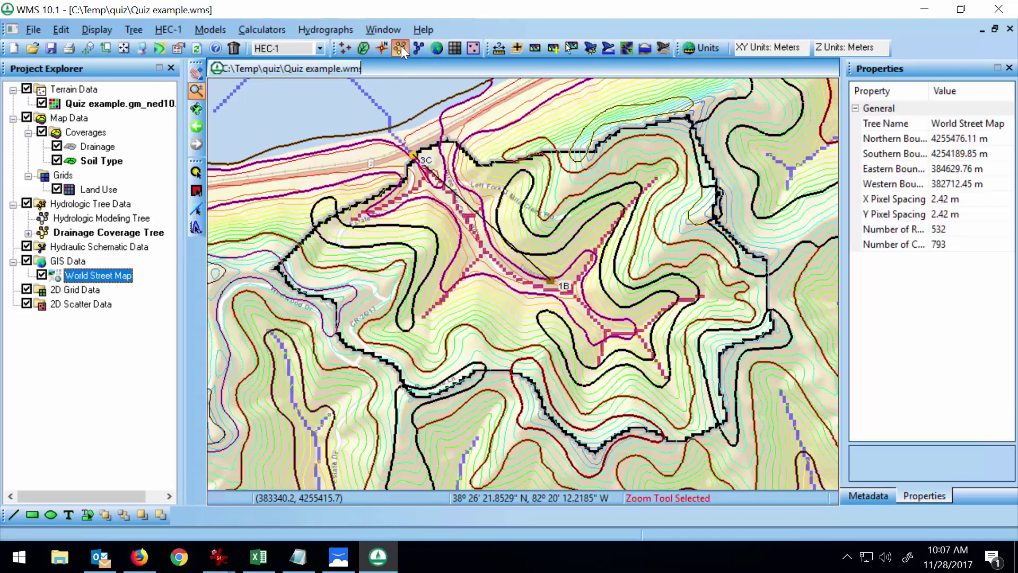
pyautogui.click(264, 30)
pyautogui.click(282, 49)
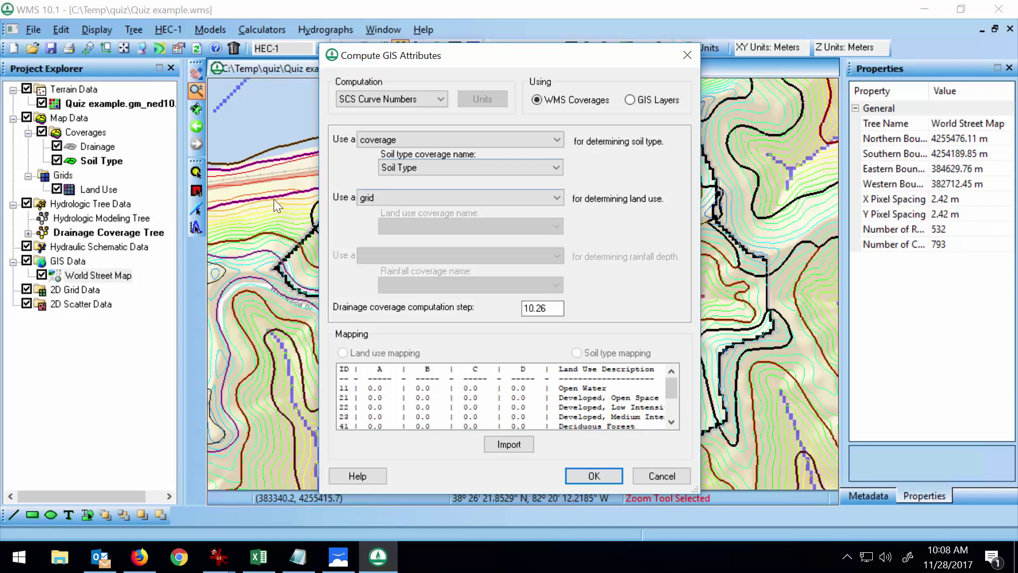
# Import the land use mapping table IWW Curve Number.txt from the CE 433 - Hydrologic Engineering course's 2017 Fall WMS folder.
pyautogui.click(506, 446)
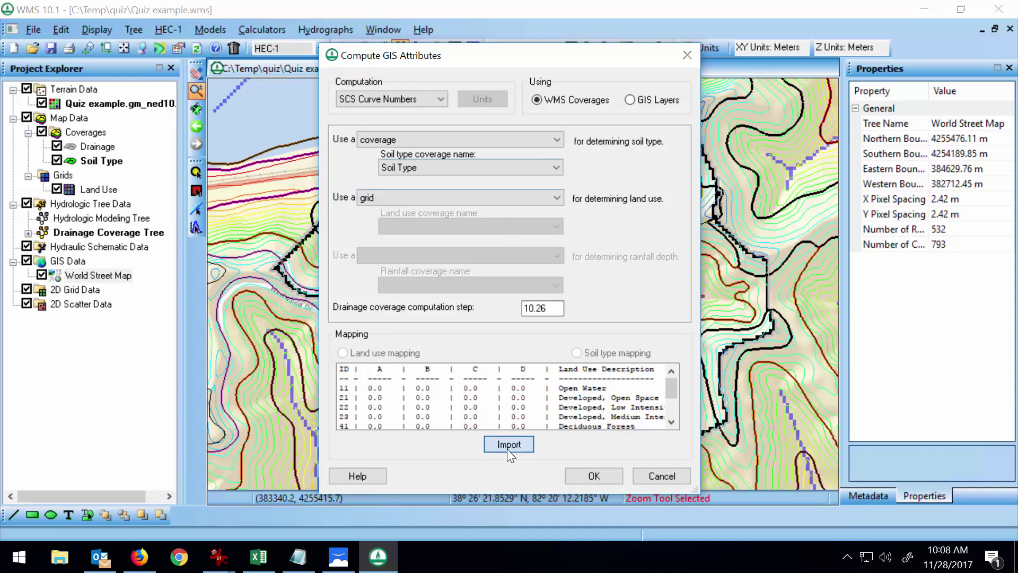
pyautogui.click(541, 314)
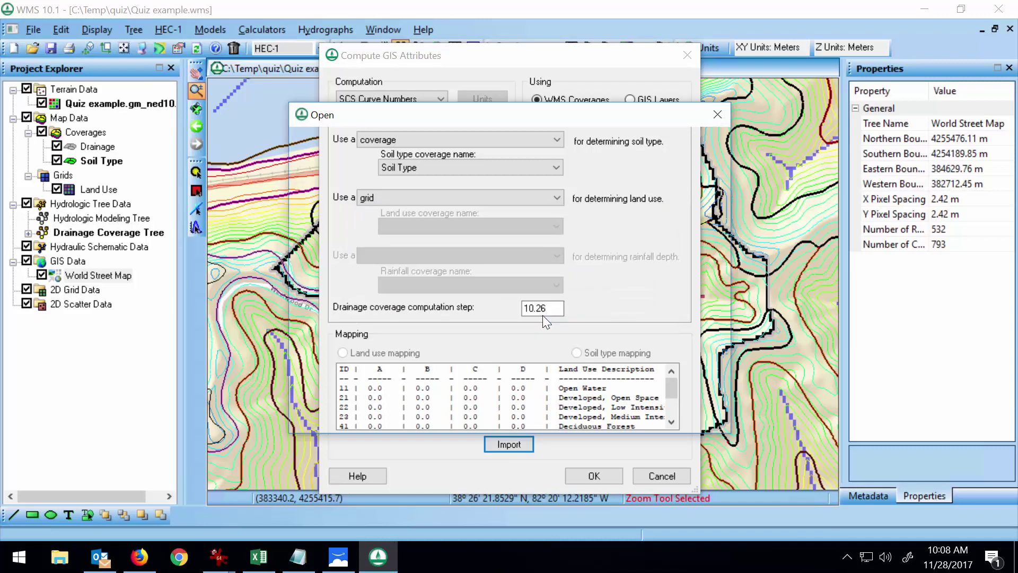
pyautogui.click(567, 142)
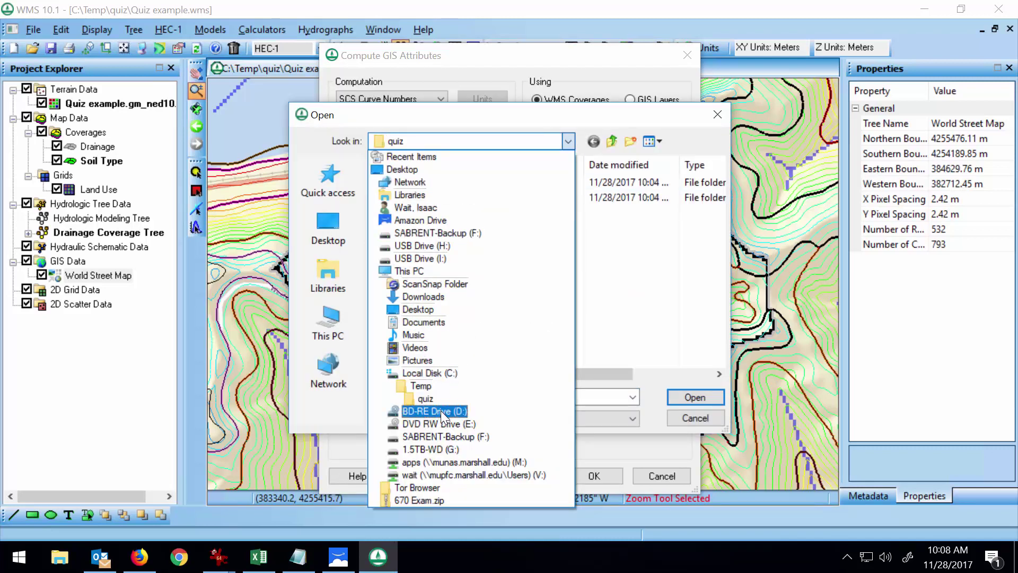
pyautogui.click(434, 336)
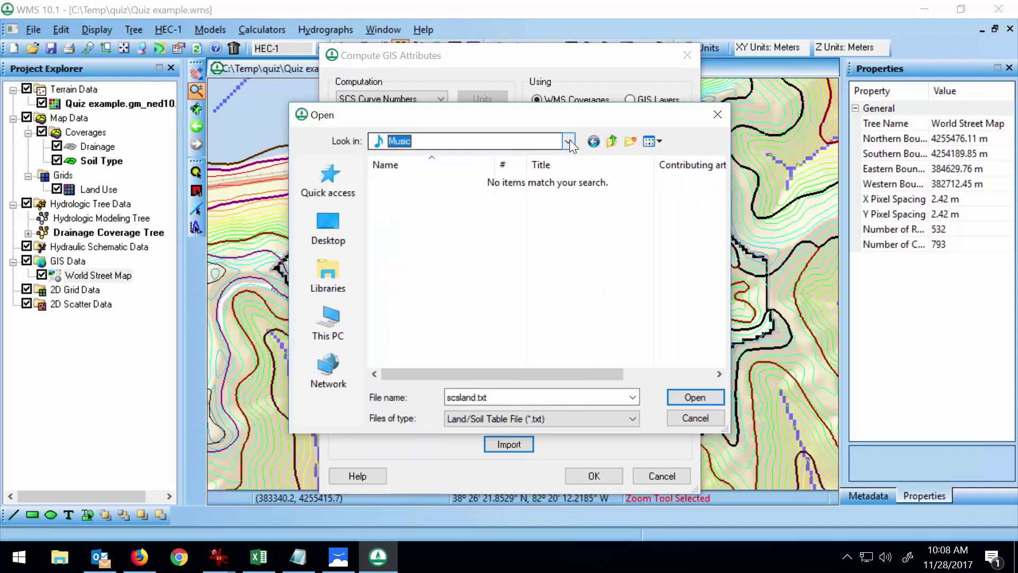
pyautogui.click(568, 141)
pyautogui.click(433, 321)
pyautogui.scroll(-5, 433, 320)
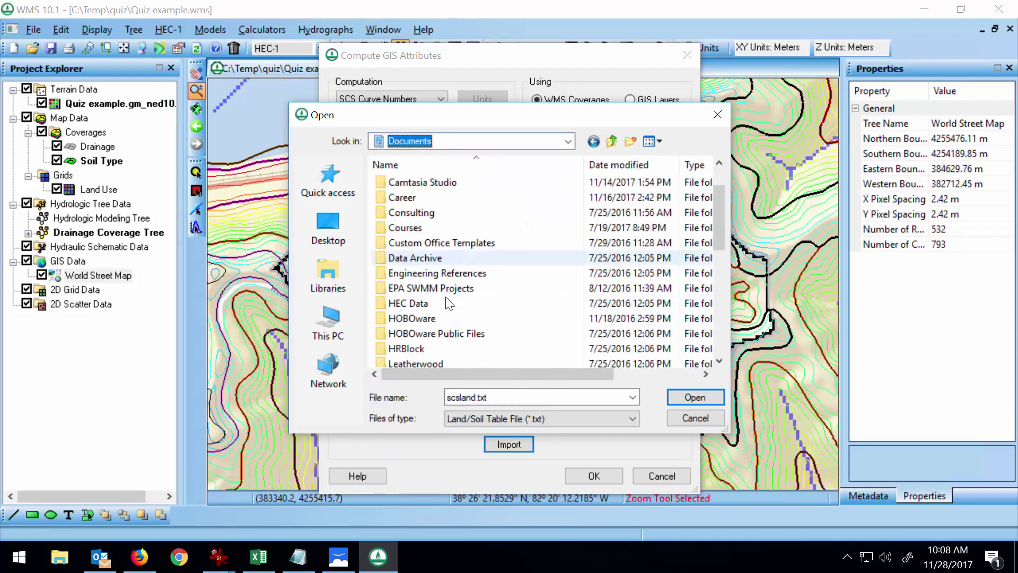
pyautogui.scroll(5, 442, 300)
pyautogui.doubleClick(432, 272)
pyautogui.doubleClick(432, 229)
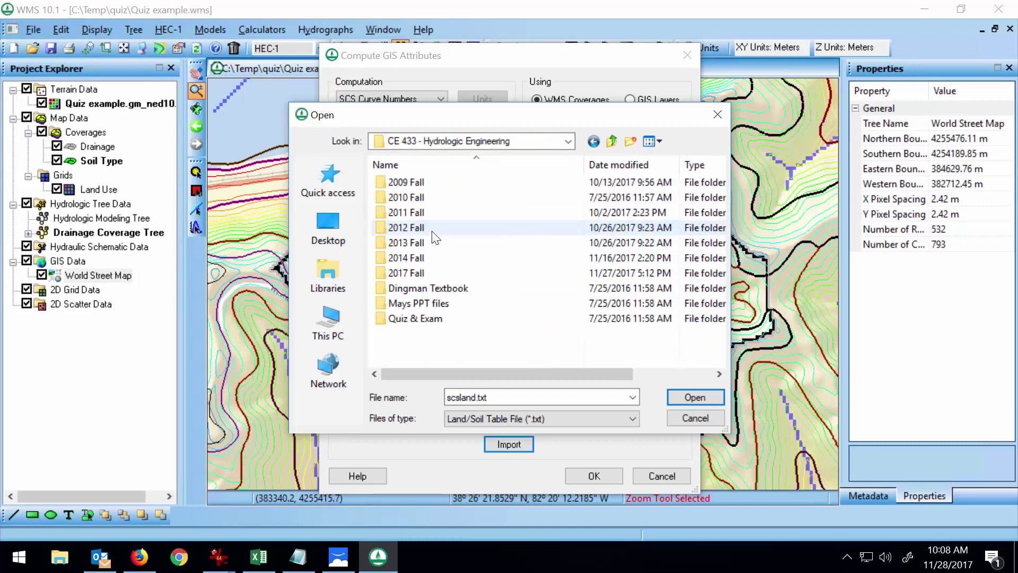
pyautogui.doubleClick(447, 272)
pyautogui.doubleClick(424, 212)
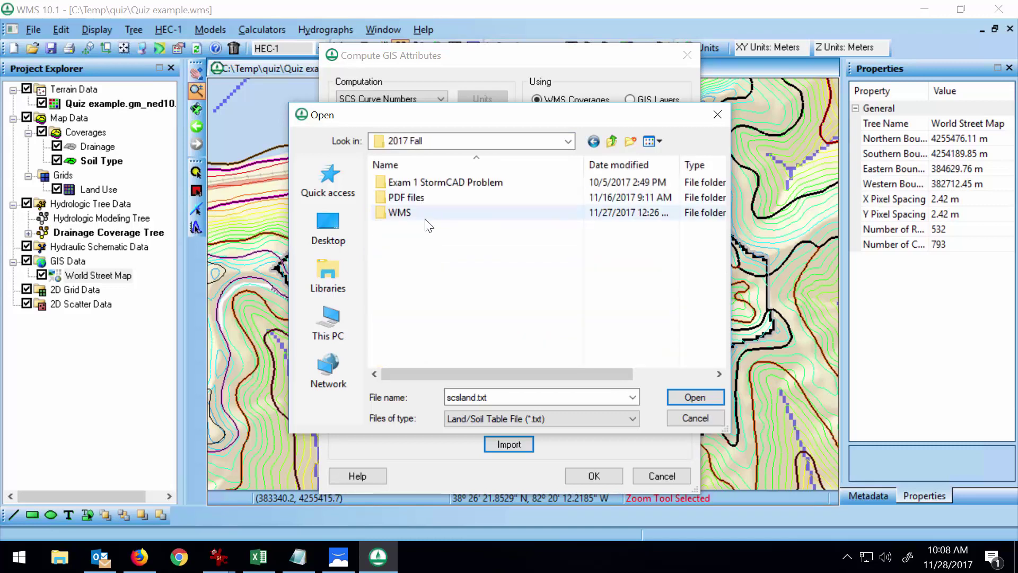
pyautogui.click(444, 244)
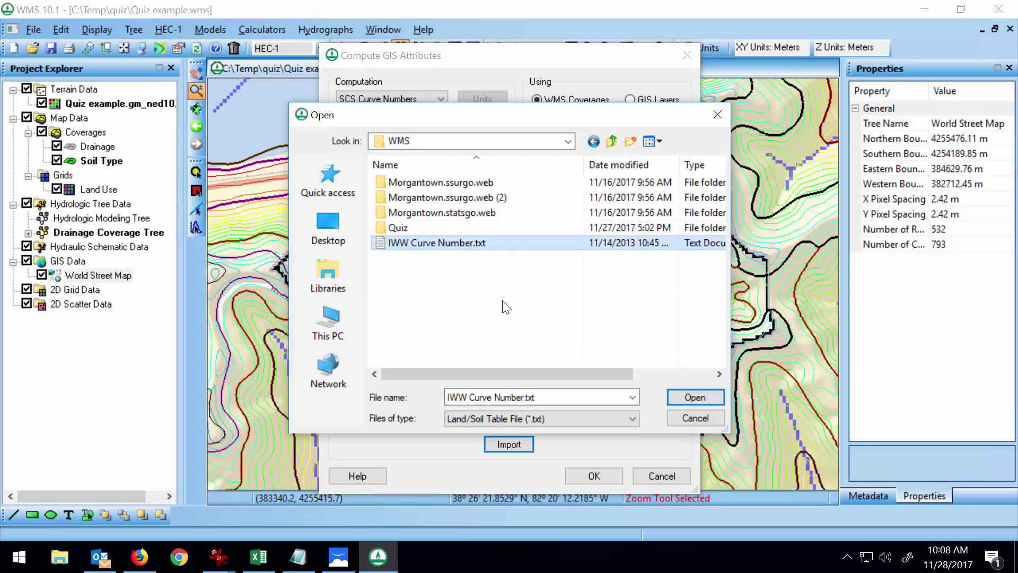
pyautogui.click(680, 395)
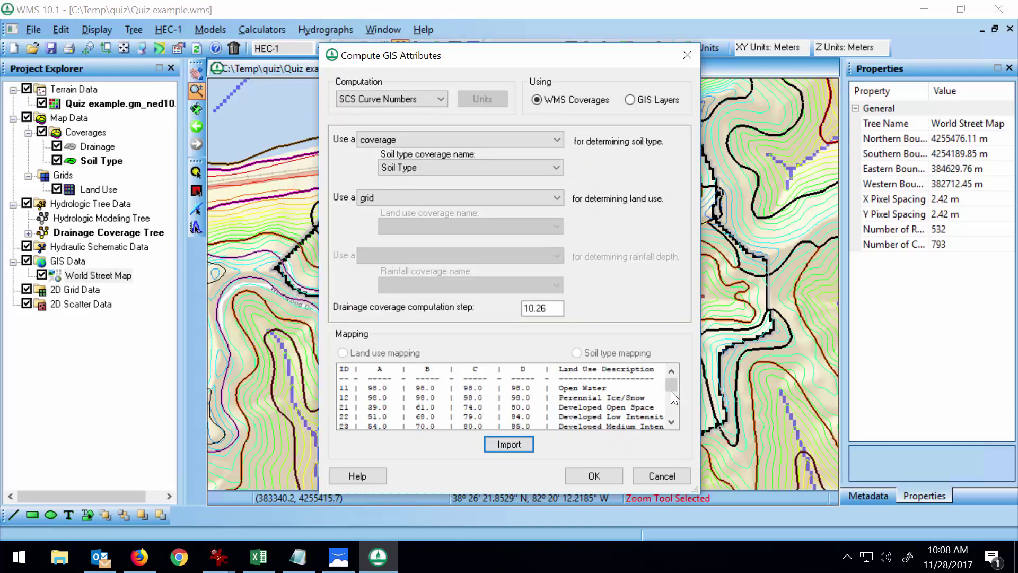
# Compute the SCS curve number with the Soil Type coverage and land use grid, review the runoff curve number report and close it.
pyautogui.click(594, 475)
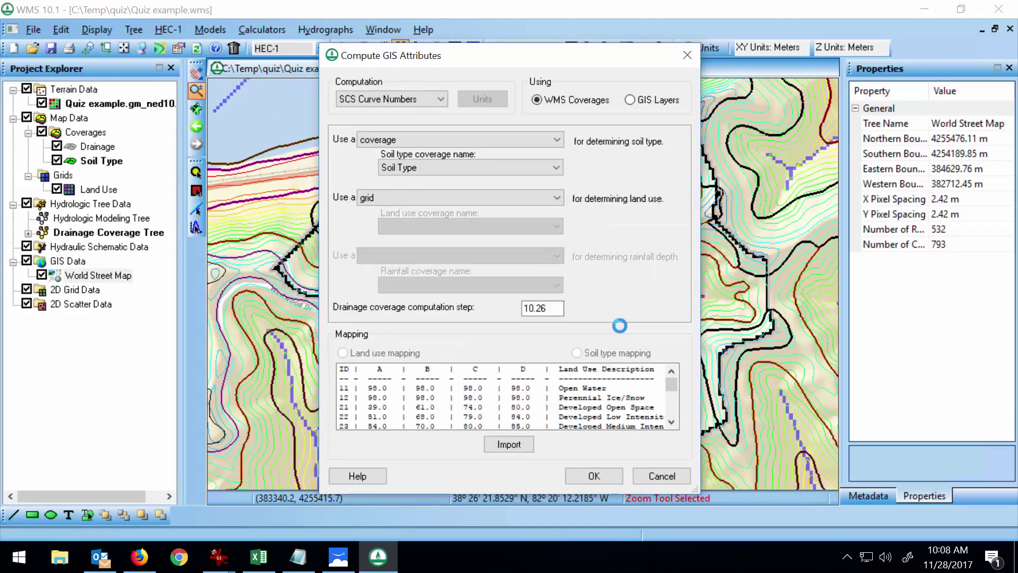
pyautogui.click(626, 325)
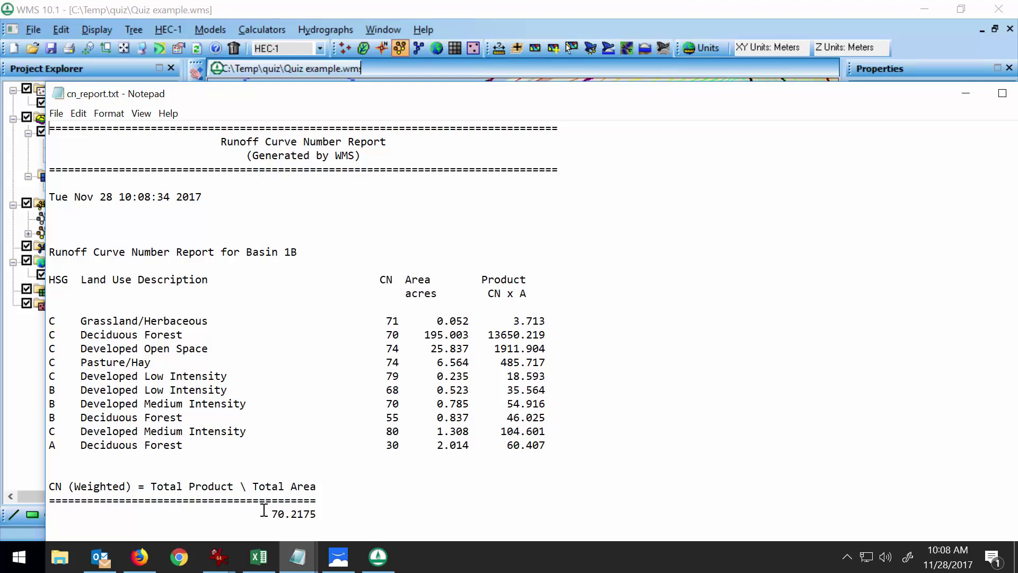
pyautogui.moveTo(598, 95); pyautogui.dragTo(444, 85)
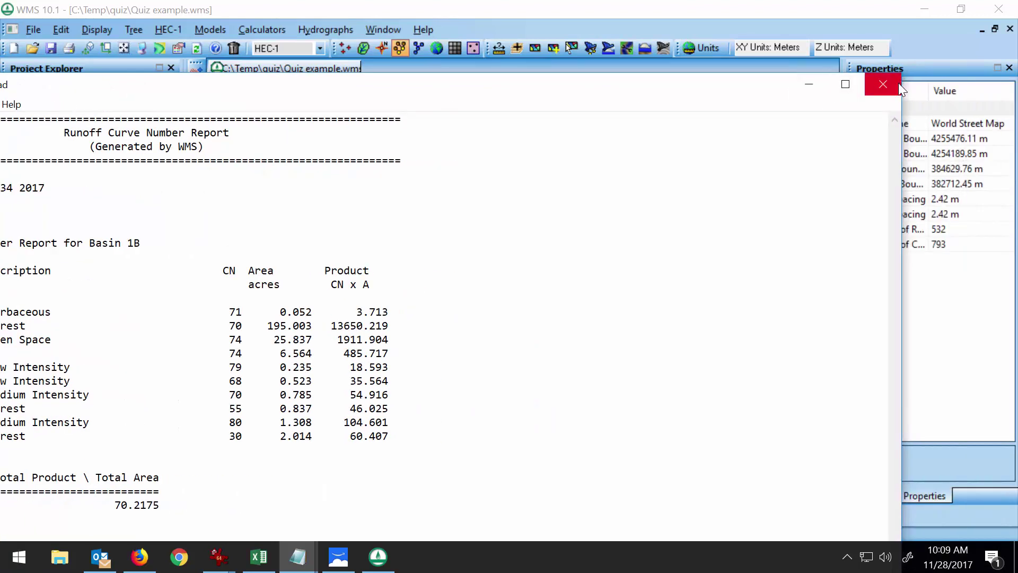
pyautogui.click(882, 84)
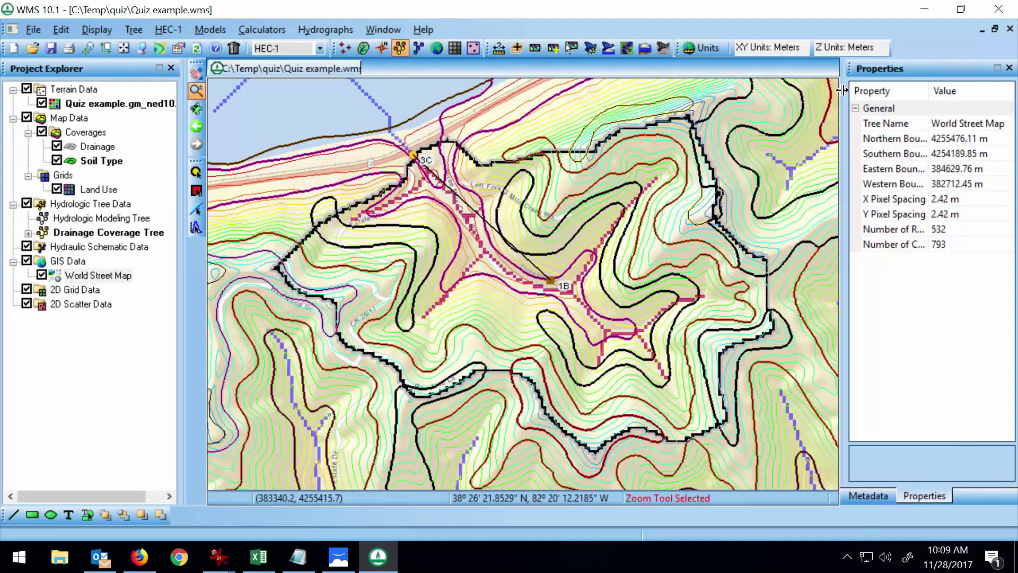
# Hide the Soil Type coverage, the World Street Map and the terrain data to leave the drainage basin in view.
pyautogui.click(56, 160)
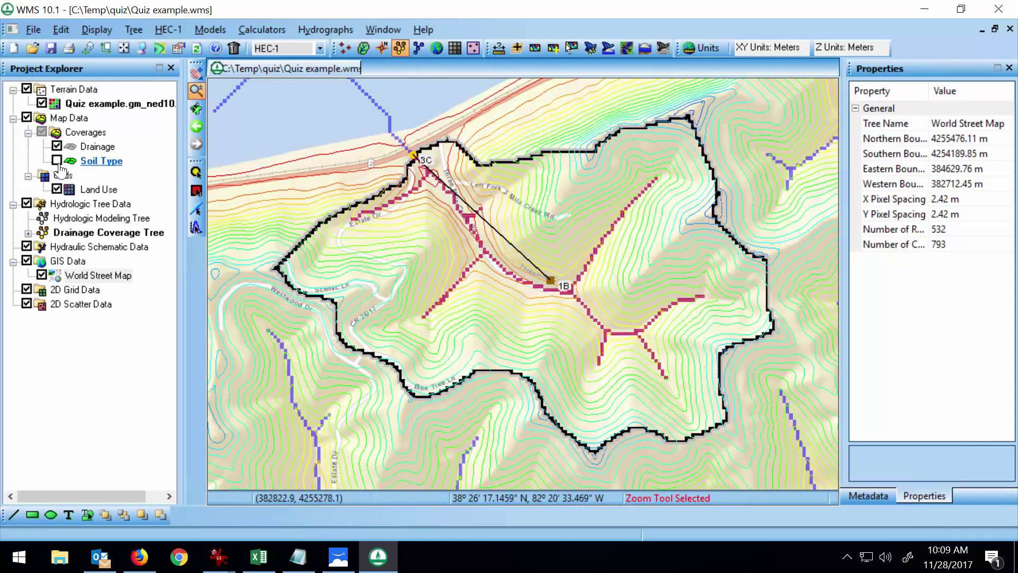
pyautogui.click(42, 276)
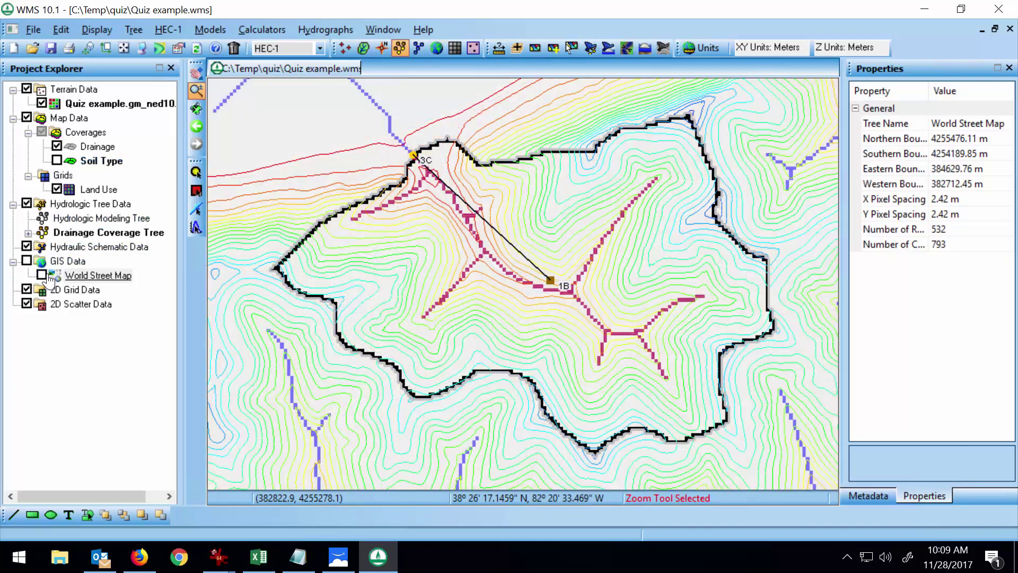
pyautogui.click(42, 103)
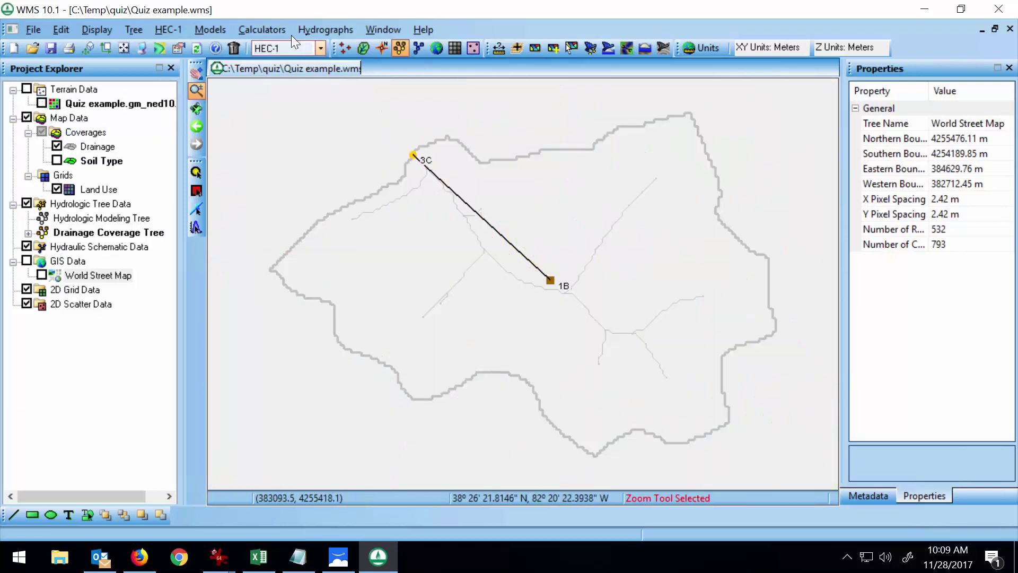
# Switch the hydrologic model to NSS and open the National Streamflow Statistics settings of basin 1B.
pyautogui.click(320, 49)
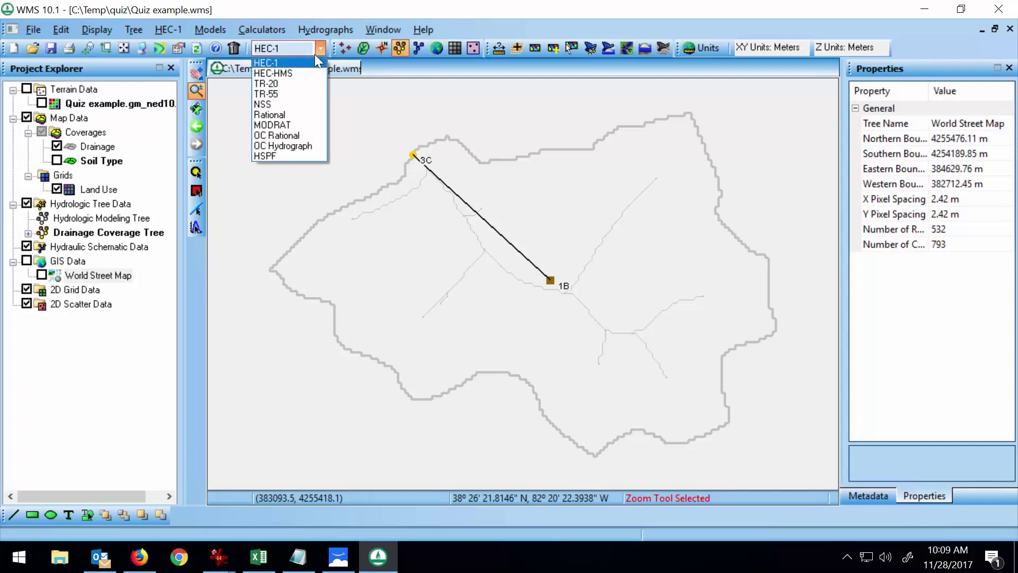
pyautogui.click(296, 104)
pyautogui.click(196, 191)
pyautogui.doubleClick(549, 278)
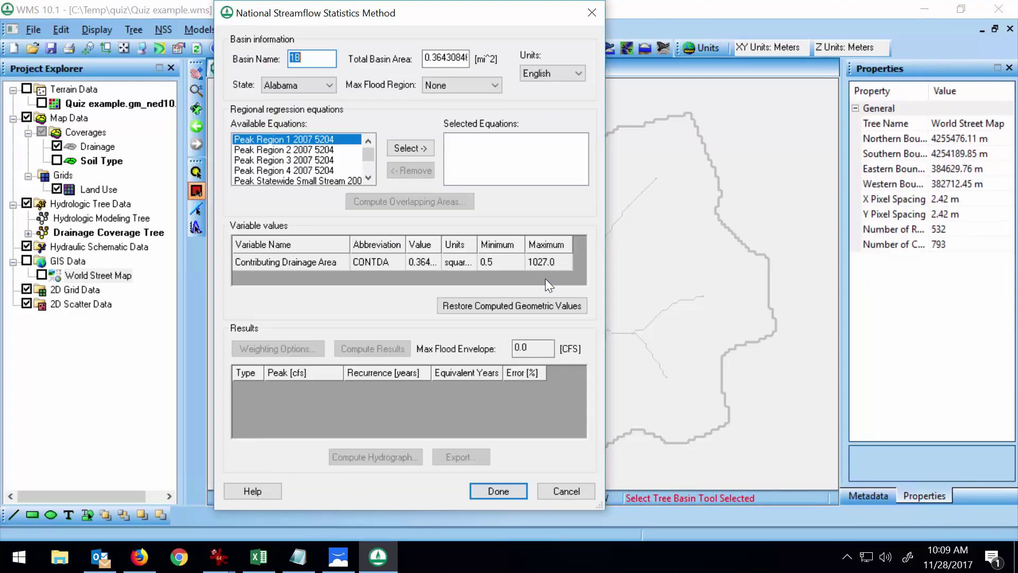
# Set the state to West Virginia and use the Peak Flow Western Plateaus Region regression equation.
pyautogui.click(300, 85)
pyautogui.moveTo(340, 133); pyautogui.dragTo(344, 289)
pyautogui.click(311, 328)
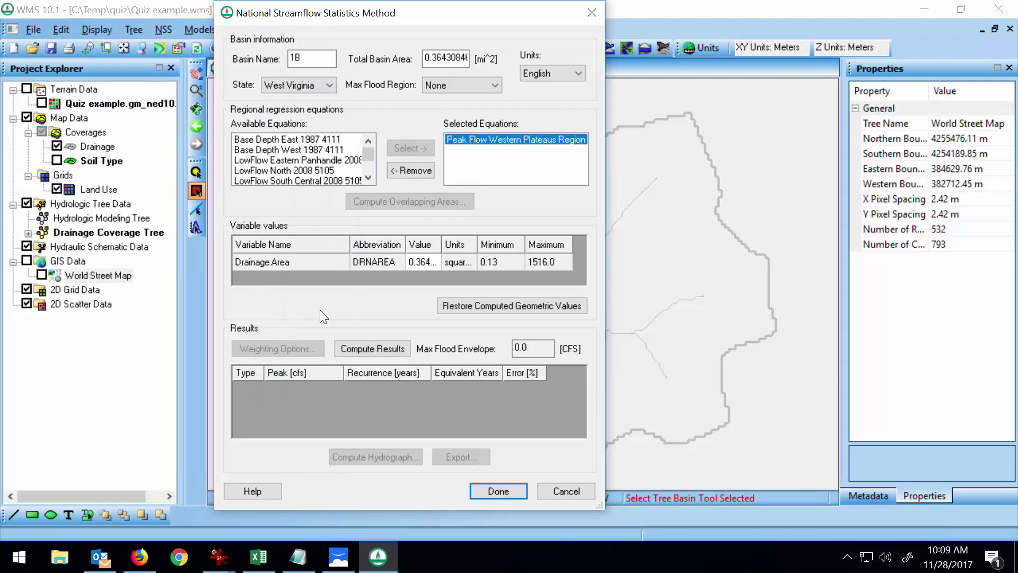
# Look through the available West Virginia regression equations for the peak flow options.
pyautogui.moveTo(368, 154)
pyautogui.mouseDown()
pyautogui.moveTo(368, 173)
pyautogui.moveTo(371, 152)
pyautogui.mouseUp()
pyautogui.click(368, 178)
pyautogui.click(368, 178)
pyautogui.click(367, 178)
pyautogui.click(368, 178)
pyautogui.click(368, 178)
pyautogui.click(368, 178)
pyautogui.click(368, 178)
pyautogui.click(368, 178)
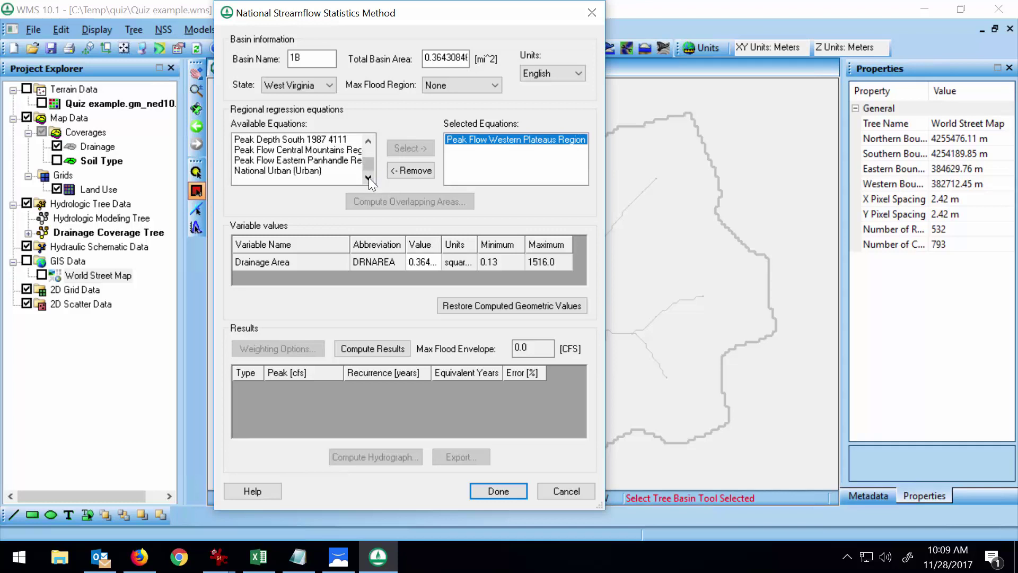
pyautogui.click(370, 144)
pyautogui.click(370, 144)
pyautogui.click(370, 178)
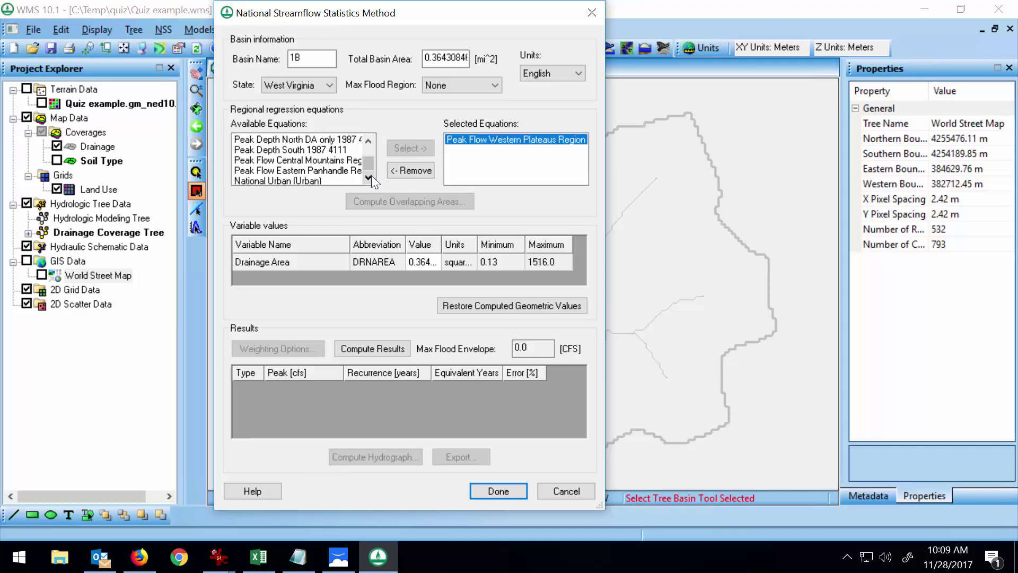
pyautogui.click(371, 174)
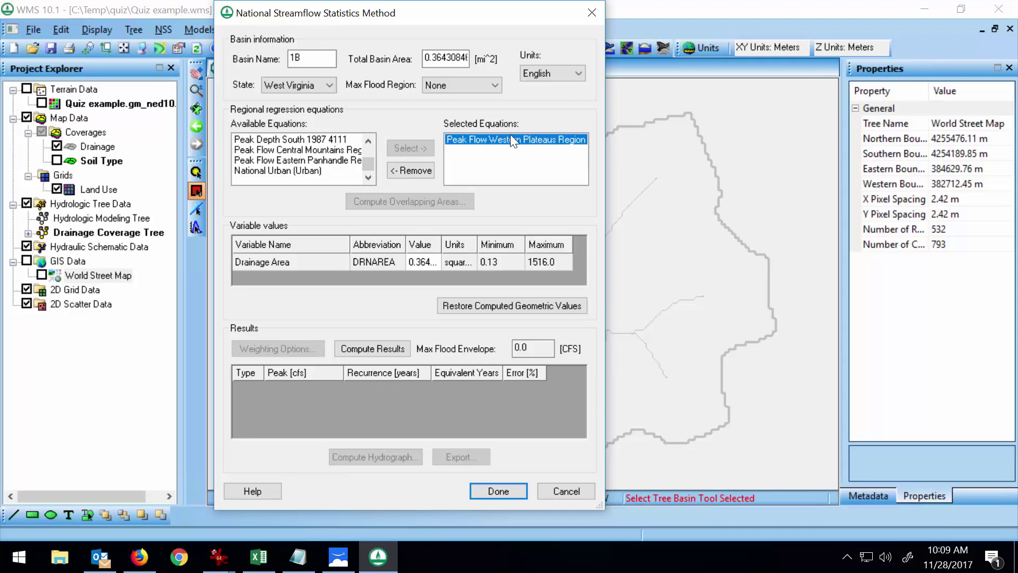
# Remove and reselect the Peak Flow Western Plateaus Region equation, and compute the peak flow results for basin 1B.
pyautogui.click(411, 170)
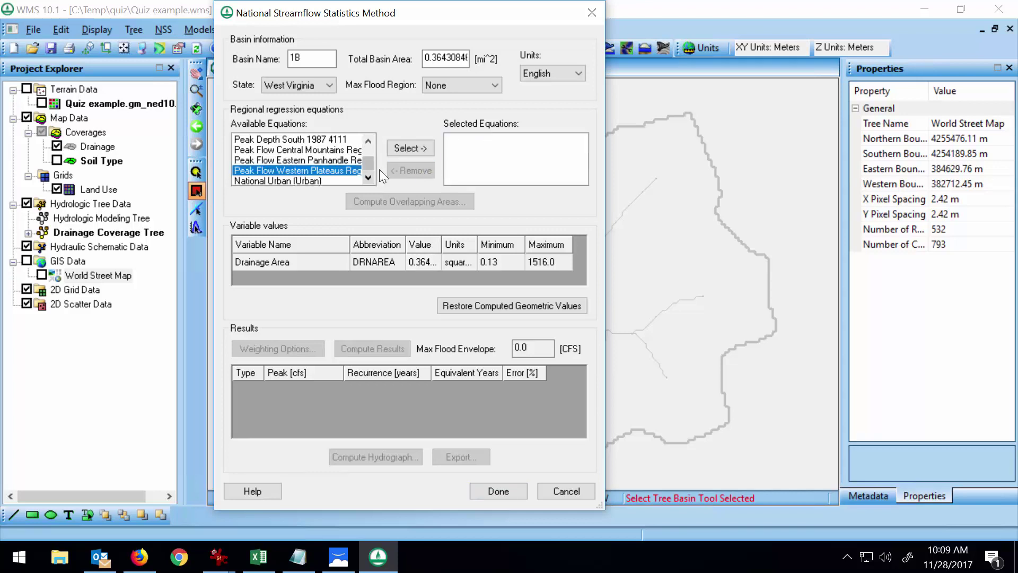
pyautogui.click(410, 148)
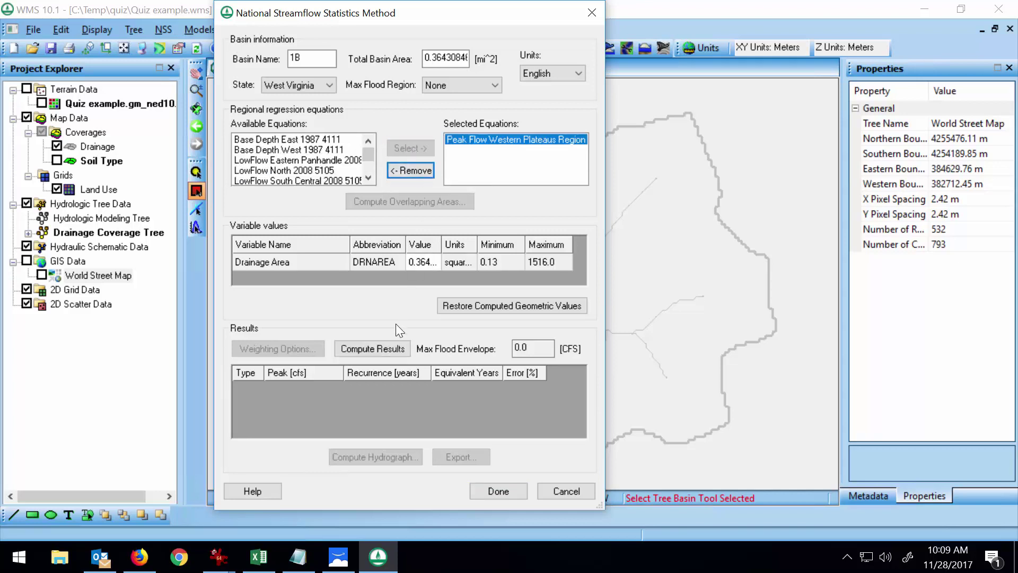
pyautogui.click(389, 352)
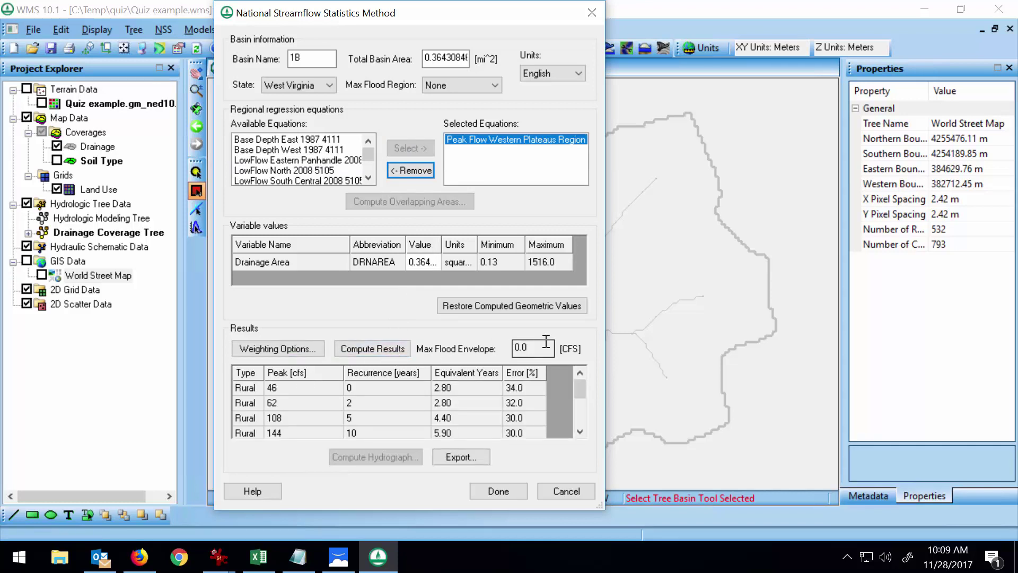
# Check the Max Flood Envelope value and the Max Flood Region options, and cancel out of the National Streamflow Statistics settings.
pyautogui.moveTo(531, 348); pyautogui.dragTo(513, 349)
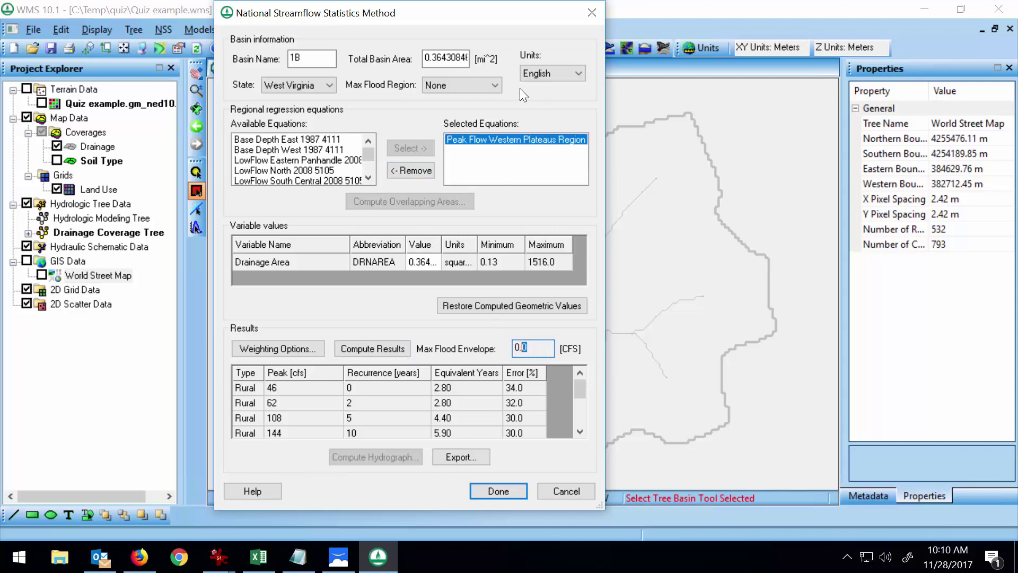
pyautogui.click(473, 85)
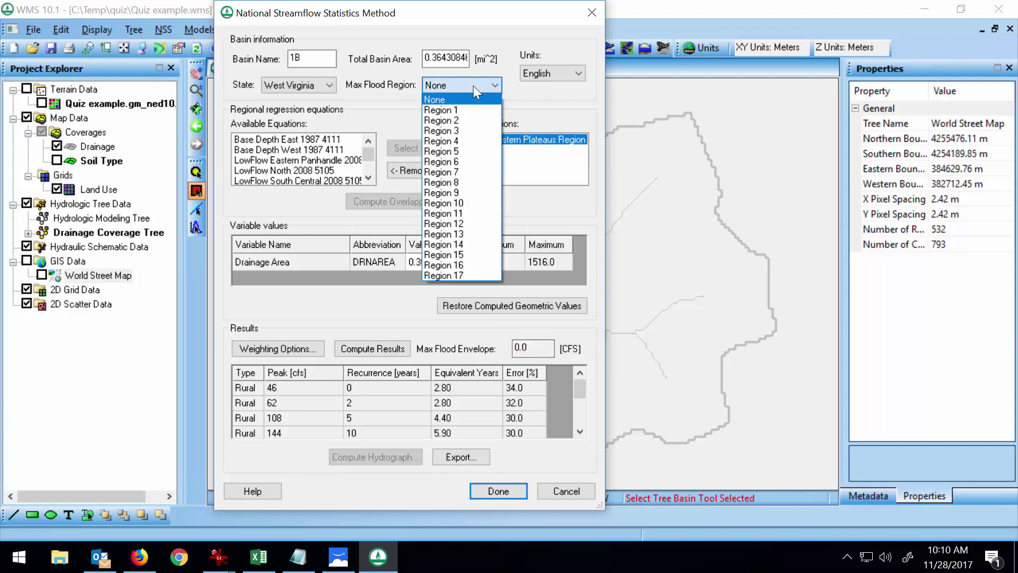
pyautogui.click(473, 85)
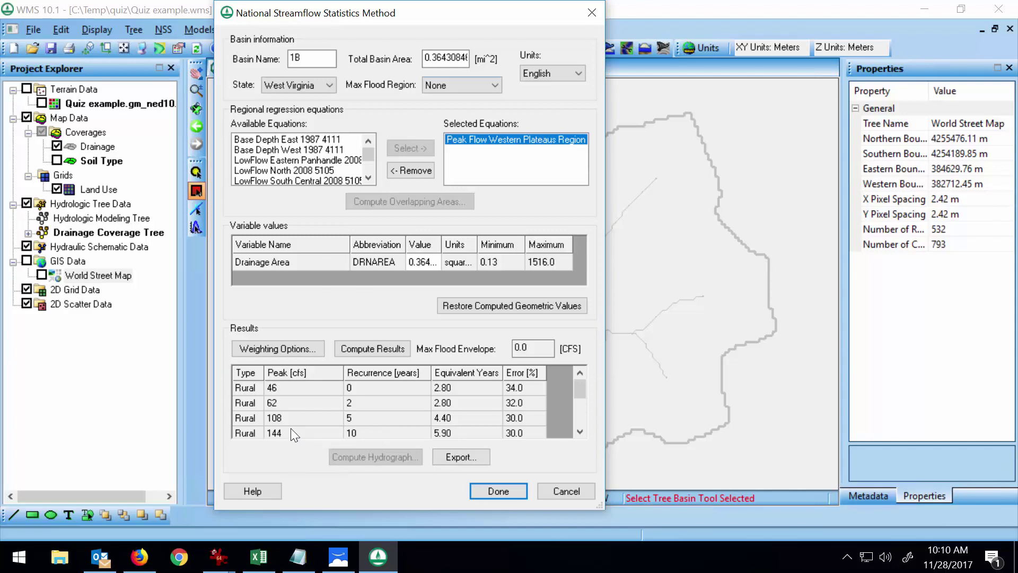
pyautogui.click(557, 489)
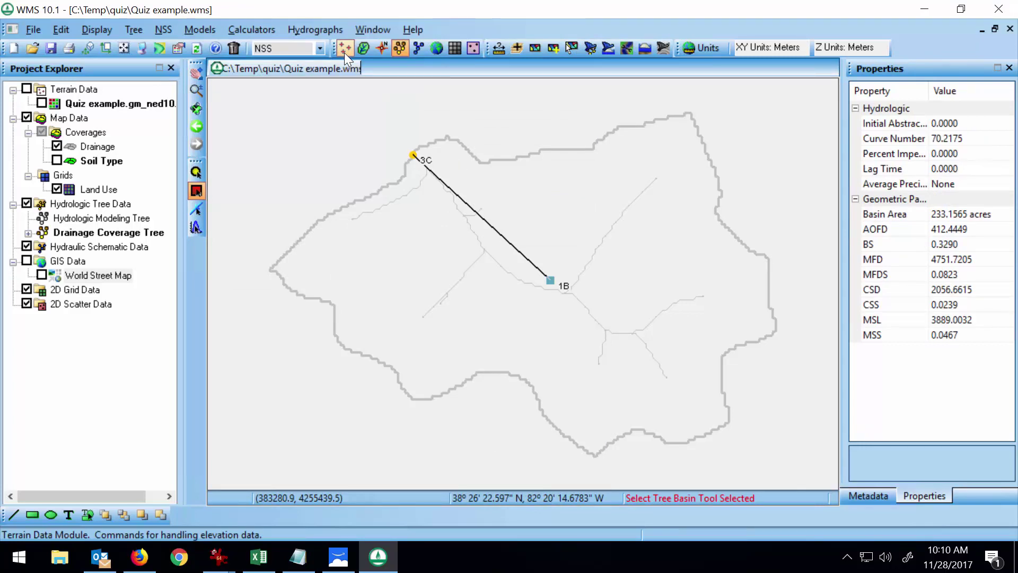
# Switch the hydrologic model to TR-55 and open the TR-55 parameters of basin 1B.
pyautogui.click(321, 48)
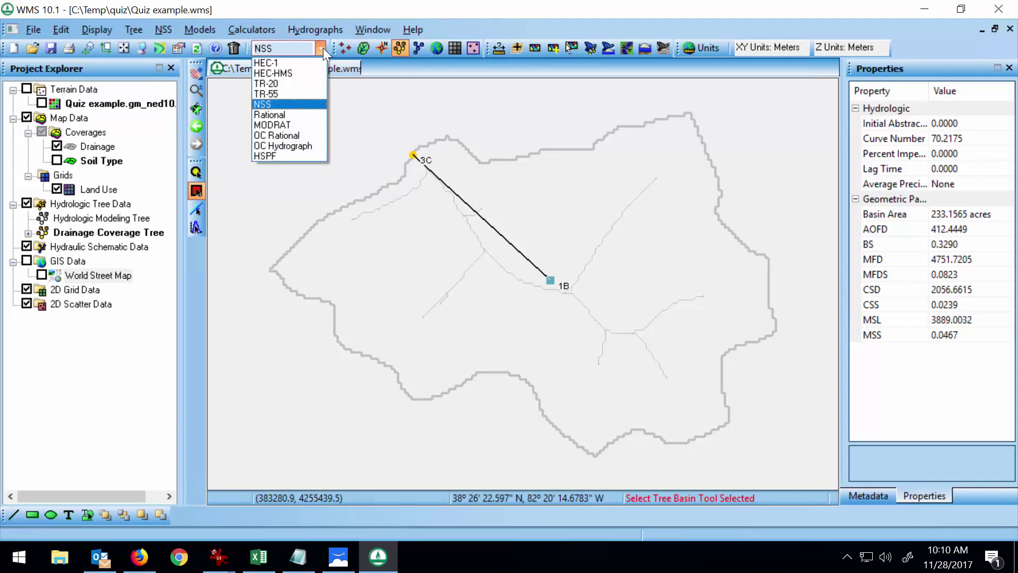
pyautogui.click(302, 95)
pyautogui.doubleClick(551, 280)
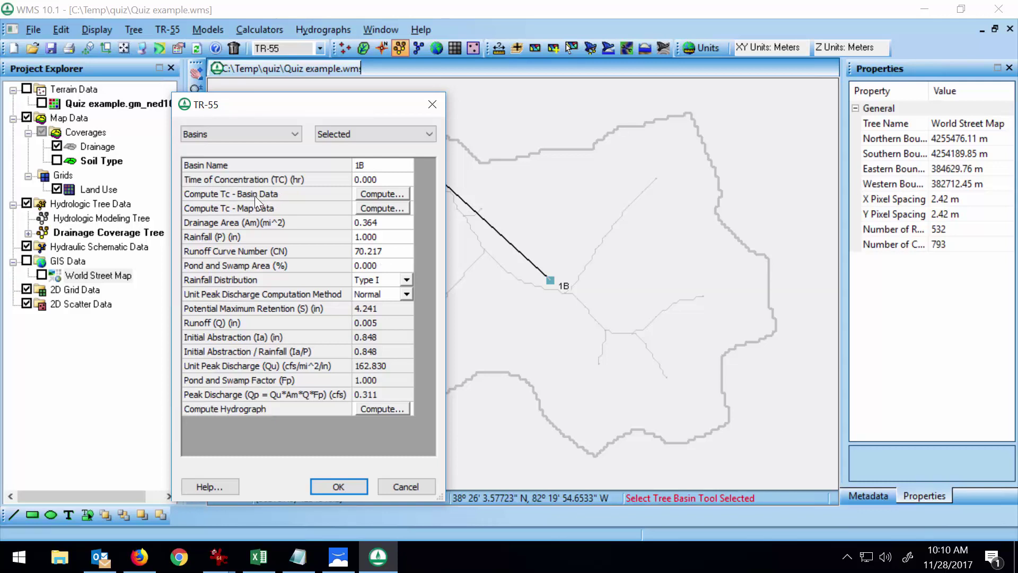
# Open the time computation from basin data for basin 1B and compute its lag time with the SCS Method.
pyautogui.click(365, 193)
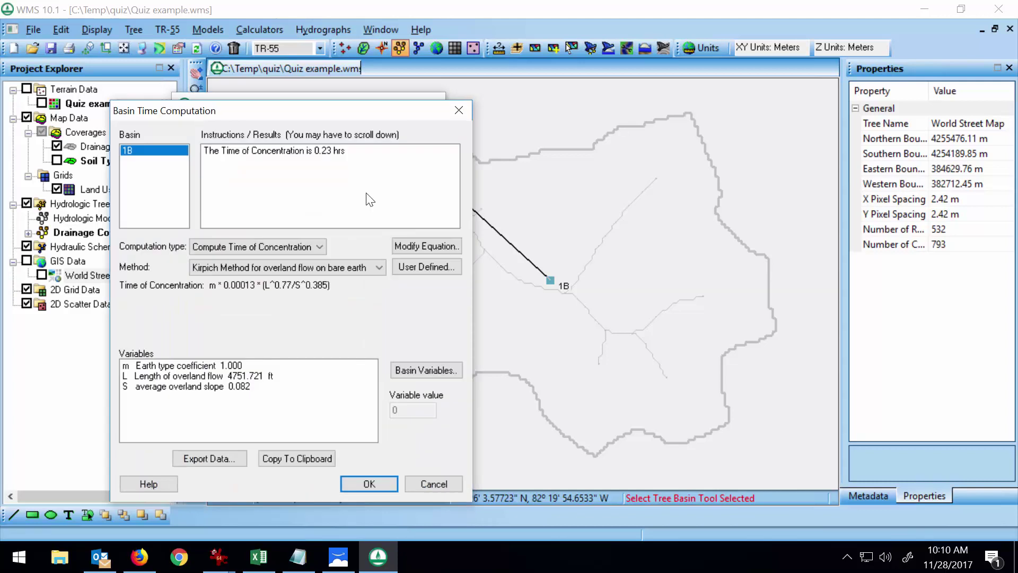
pyautogui.click(293, 248)
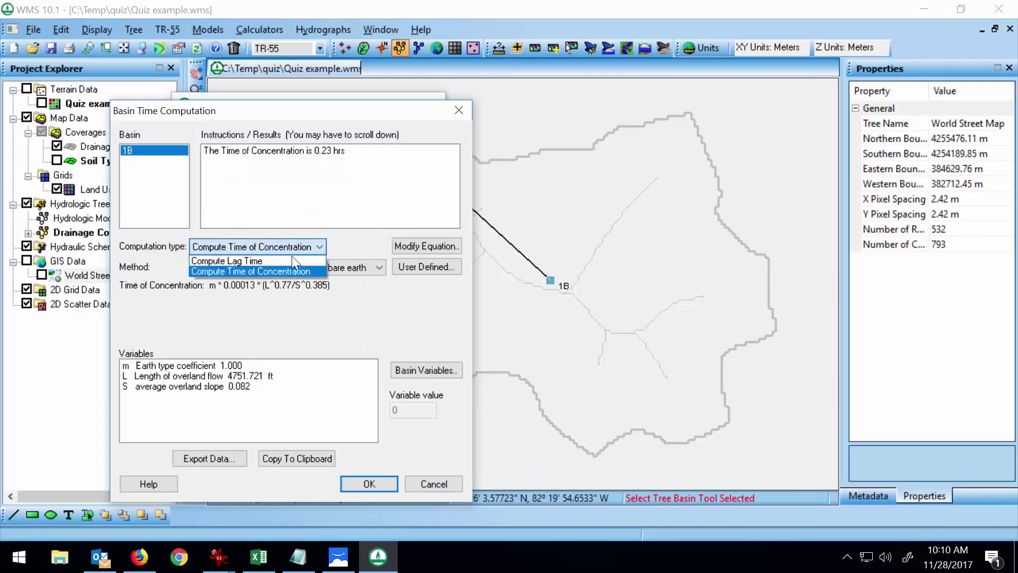
pyautogui.click(291, 259)
pyautogui.click(293, 265)
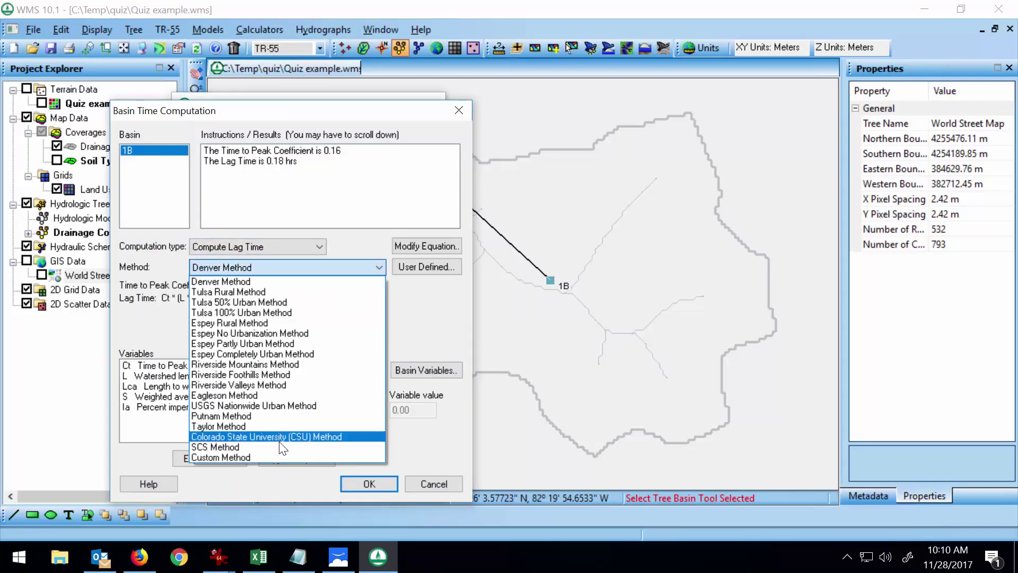
pyautogui.click(279, 446)
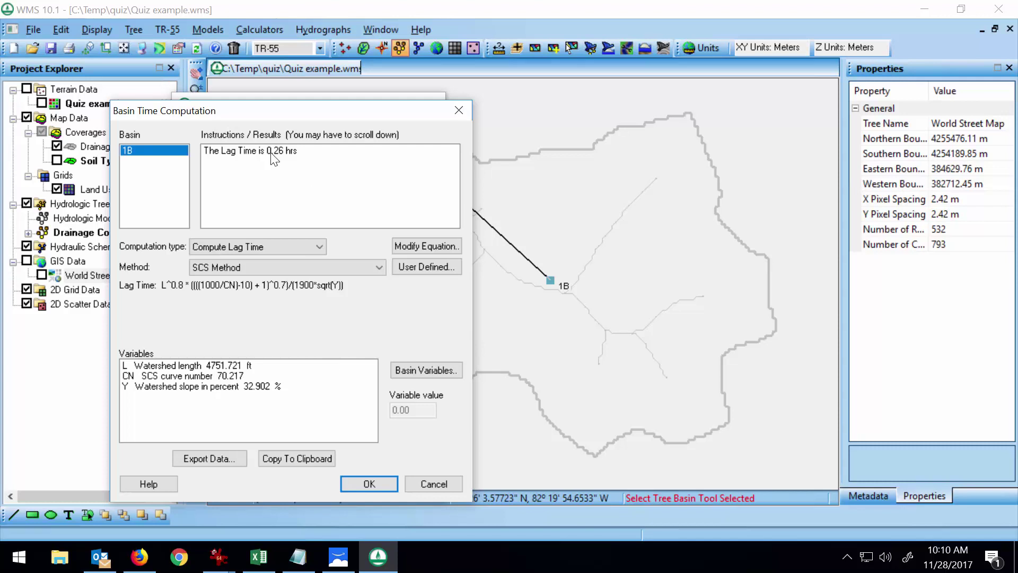
# Accept the basin time computation, and set basin 1B's rainfall distribution to Type II and its rainfall to 3.63 in.
pyautogui.click(367, 482)
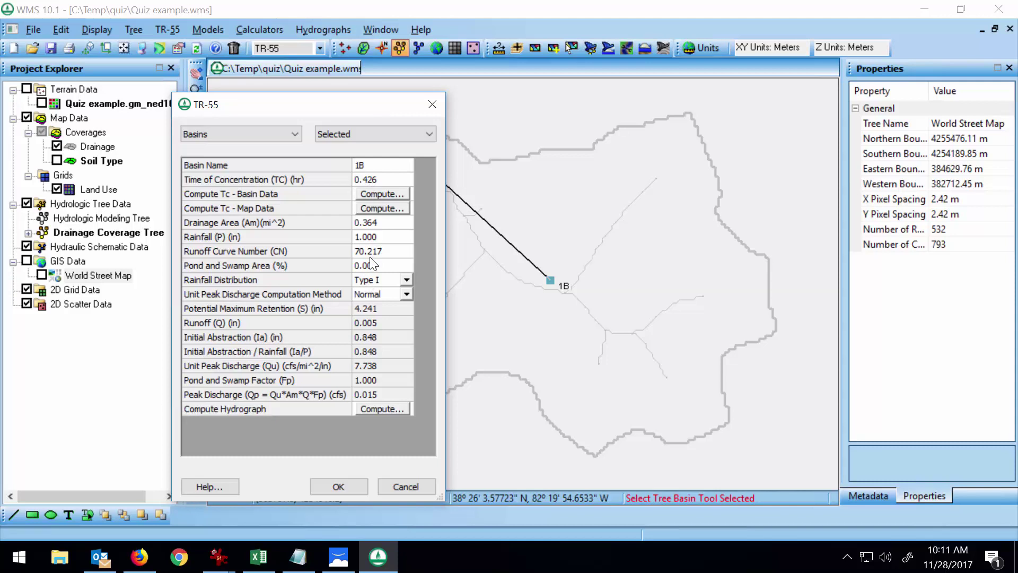
pyautogui.click(385, 281)
pyautogui.click(409, 280)
pyautogui.click(387, 316)
pyautogui.click(384, 237)
pyautogui.click(385, 237)
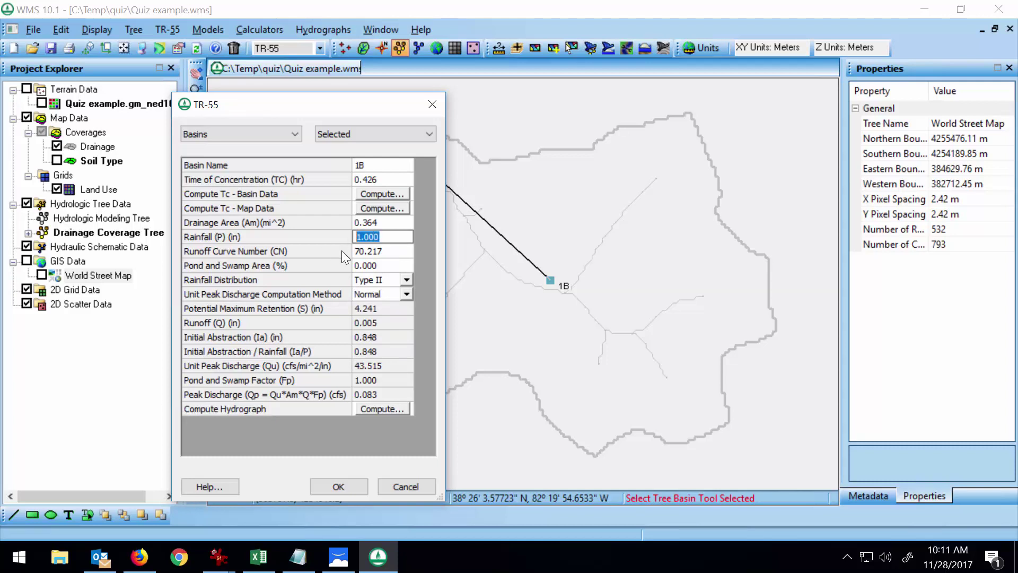
pyautogui.write('3.63')
pyautogui.click(384, 250)
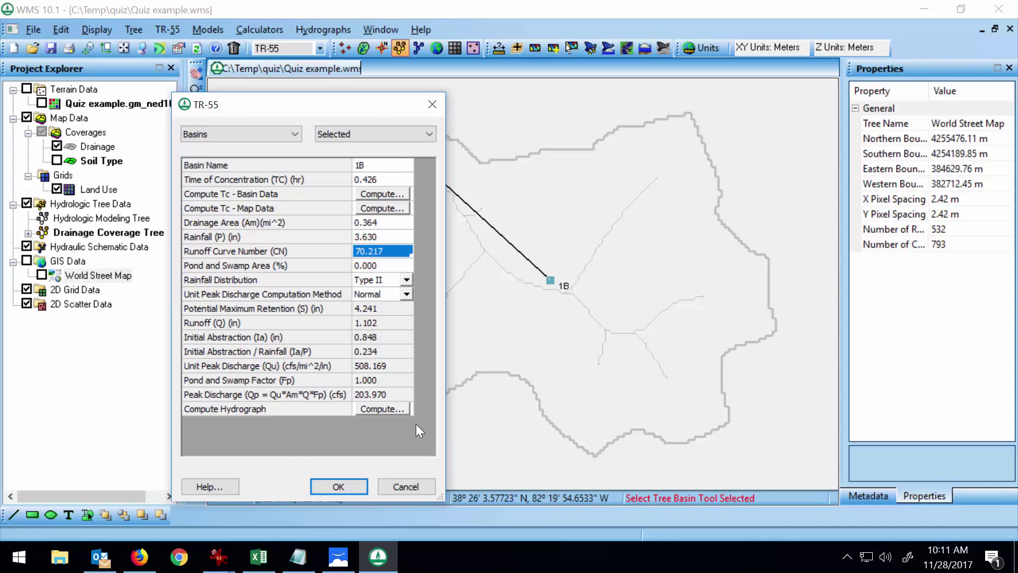
# Compute the TR-55 hydrograph for basin 1B and examine its enlarged flow-versus-time plot.
pyautogui.click(402, 410)
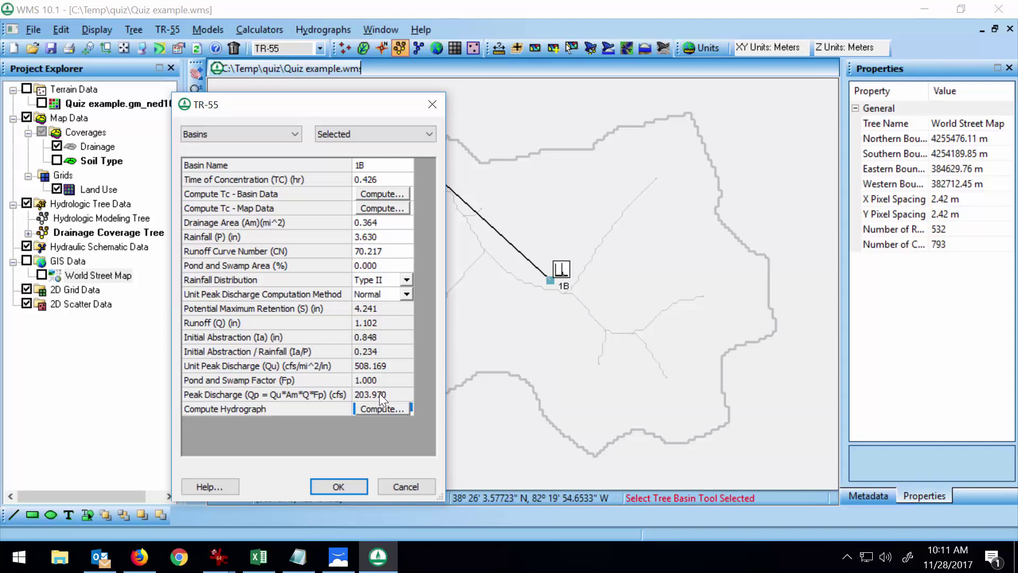
pyautogui.click(351, 485)
pyautogui.doubleClick(560, 269)
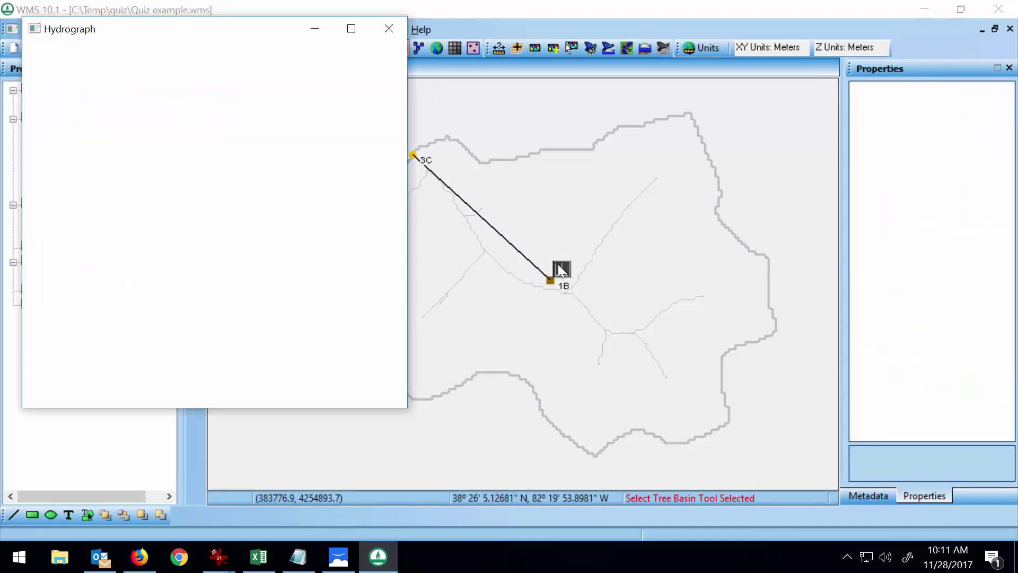
pyautogui.click(408, 408)
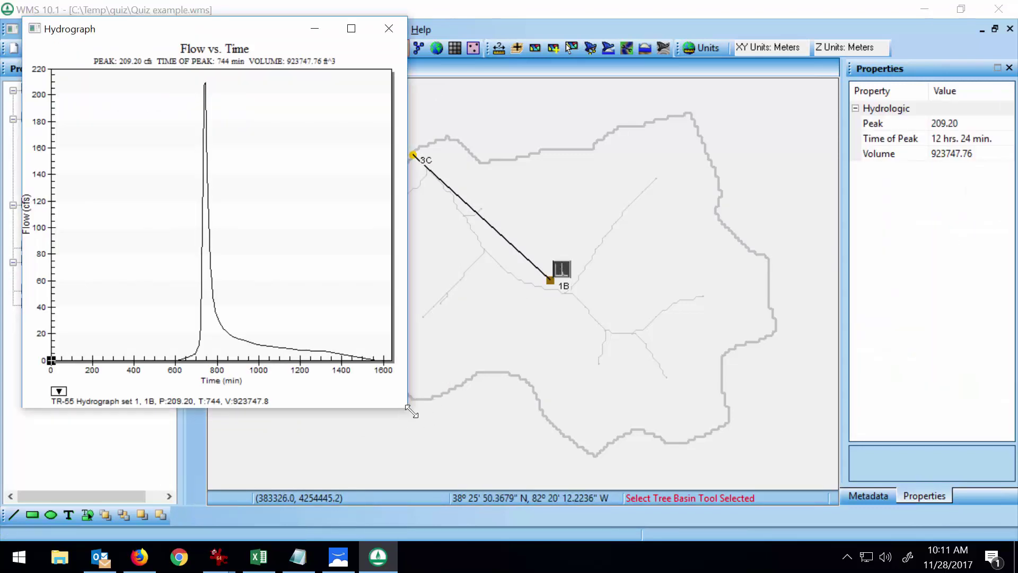
pyautogui.moveTo(409, 409); pyautogui.dragTo(840, 538)
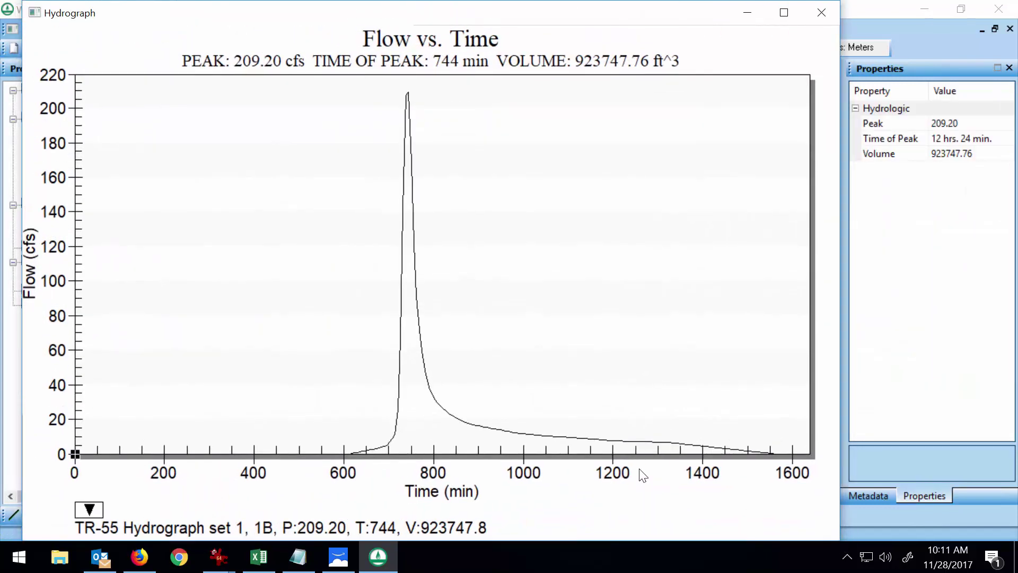
pyautogui.click(819, 13)
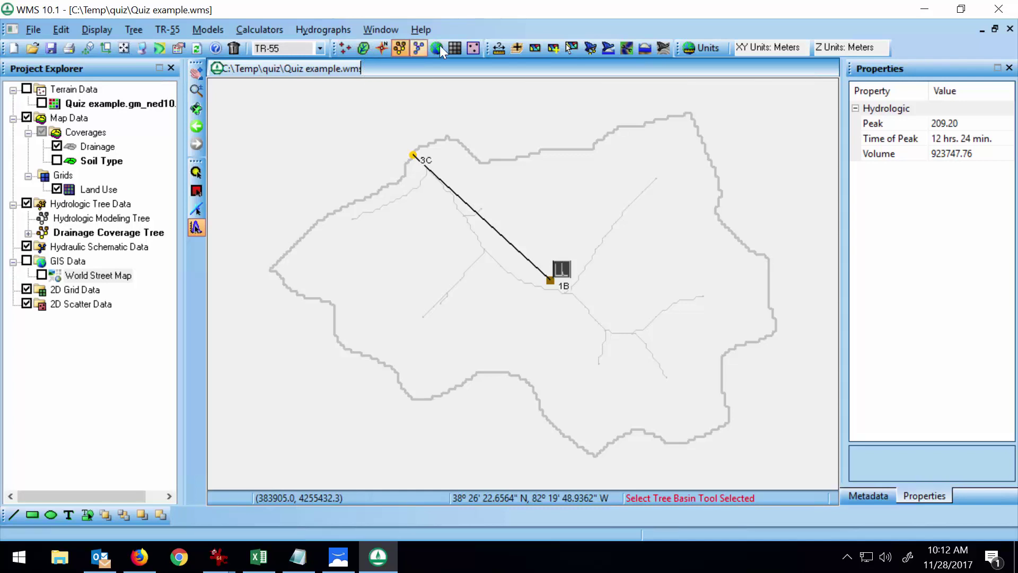
# Review the data types offered for web download in the hydrologic modeling wizard, and close the wizard.
pyautogui.click(587, 46)
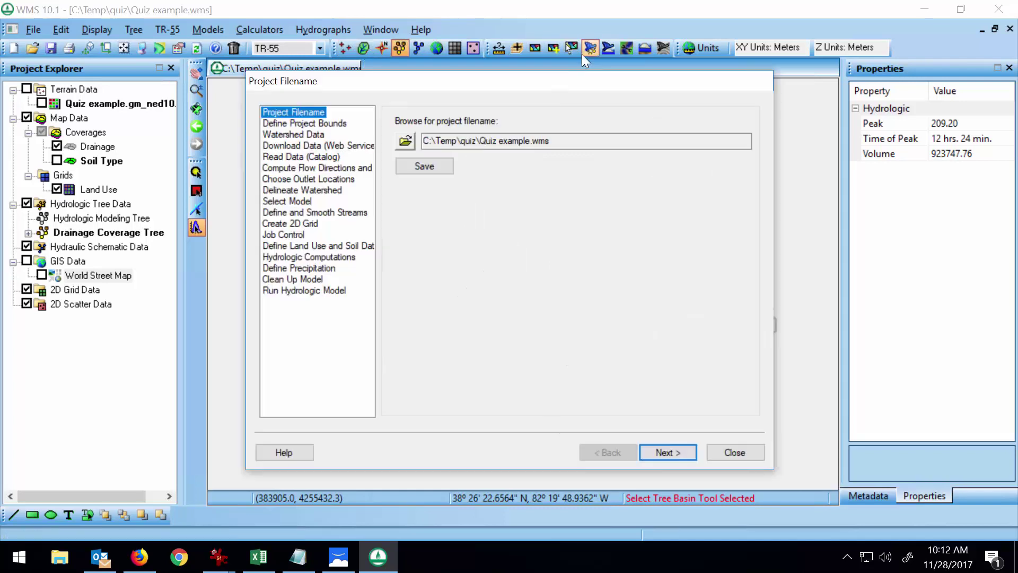
pyautogui.click(340, 146)
pyautogui.moveTo(736, 211); pyautogui.dragTo(737, 251)
pyautogui.moveTo(475, 147); pyautogui.dragTo(588, 148)
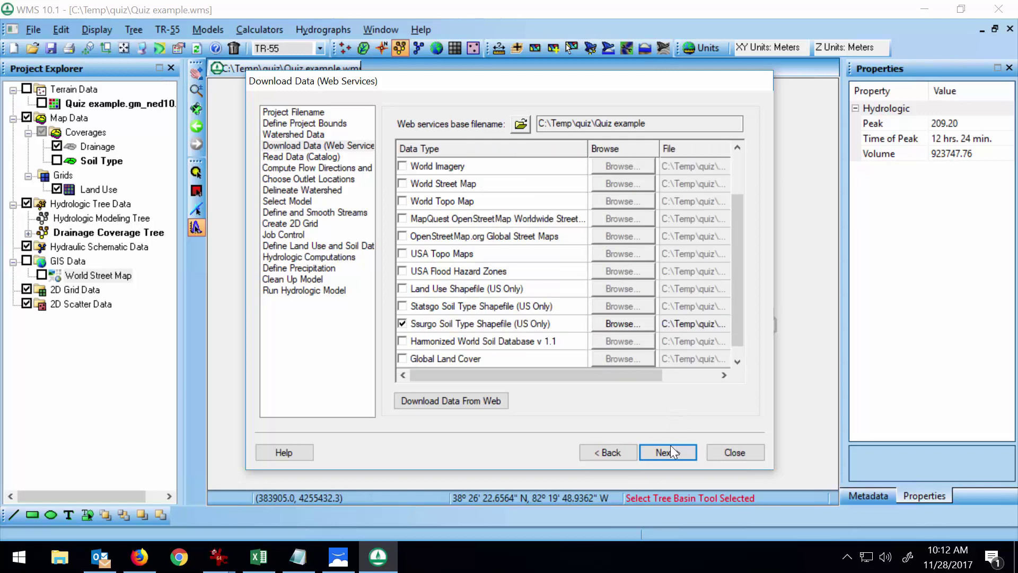
pyautogui.click(787, 430)
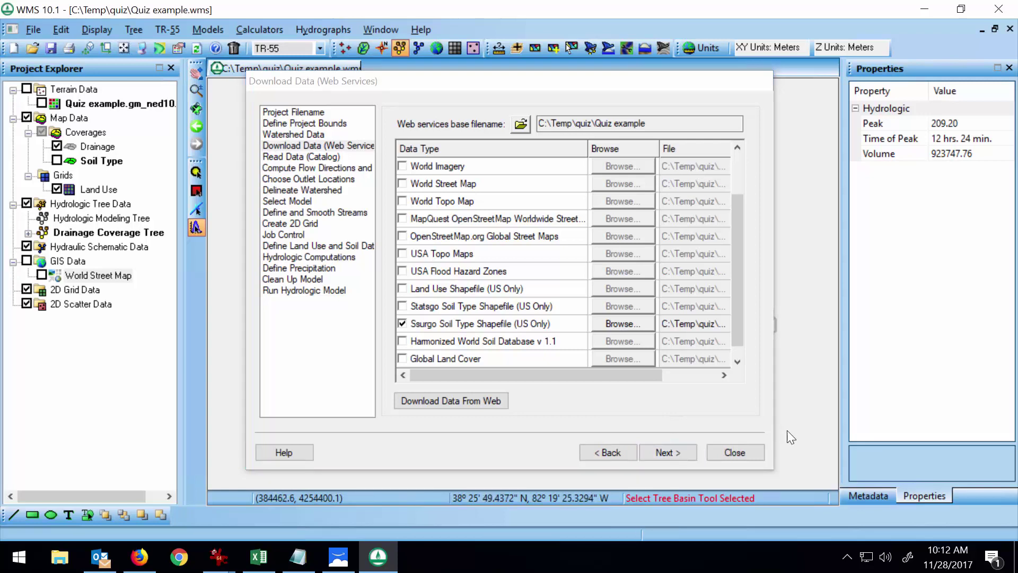
pyautogui.click(734, 452)
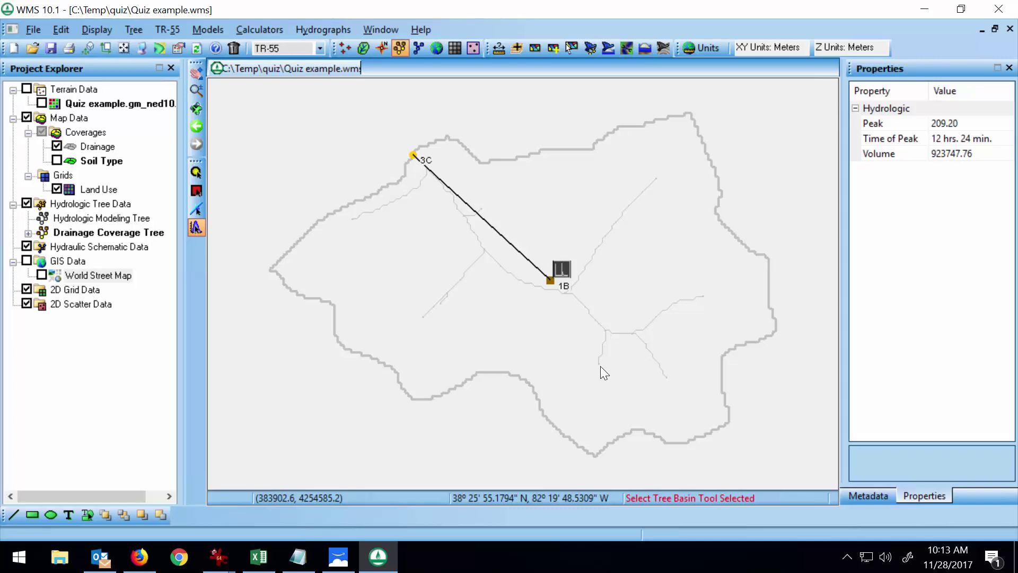
# Start a new project without saving the changes to the quiz example, and open the hydrologic modeling wizard.
pyautogui.click(13, 46)
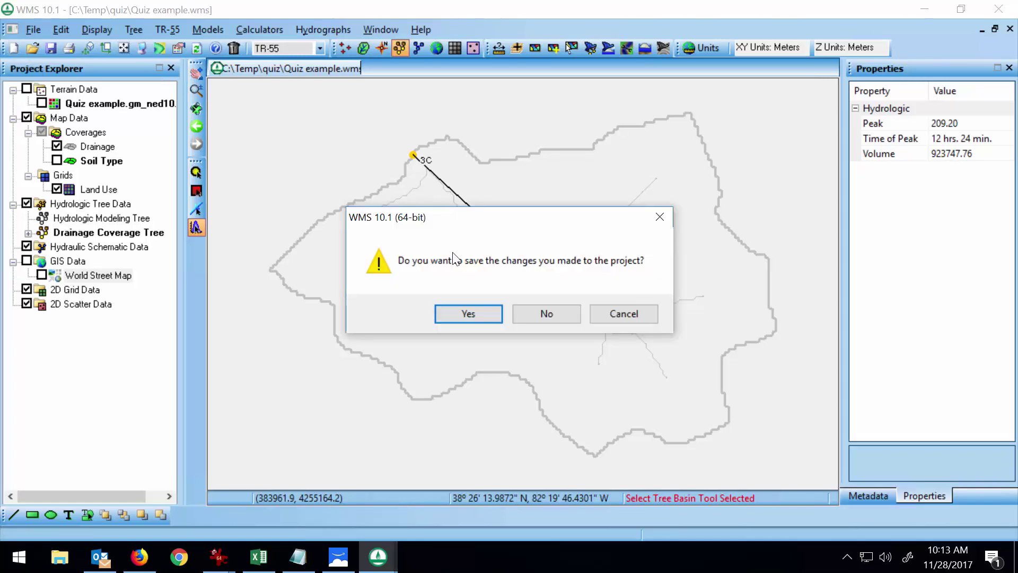
pyautogui.click(544, 311)
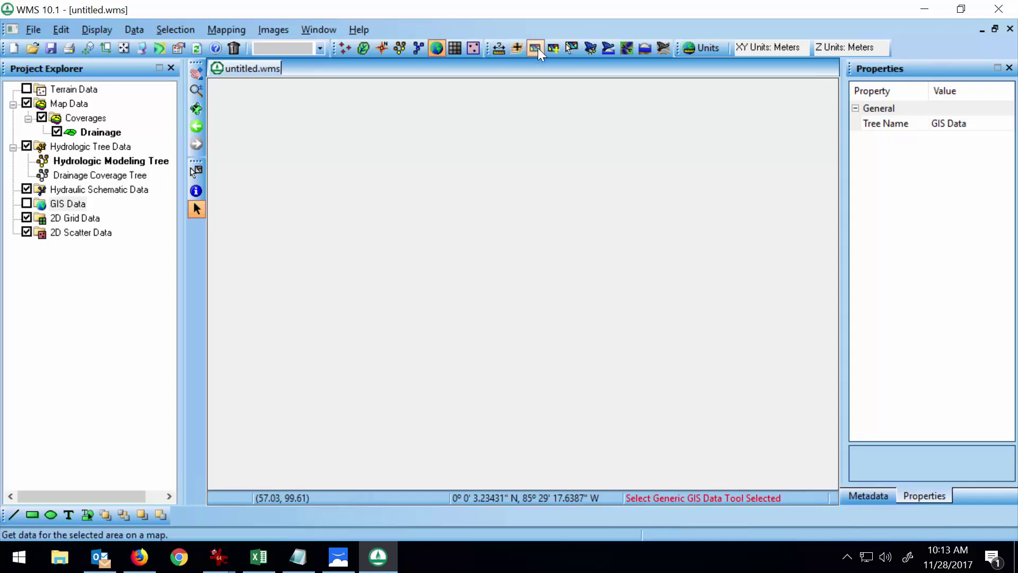
pyautogui.click(590, 49)
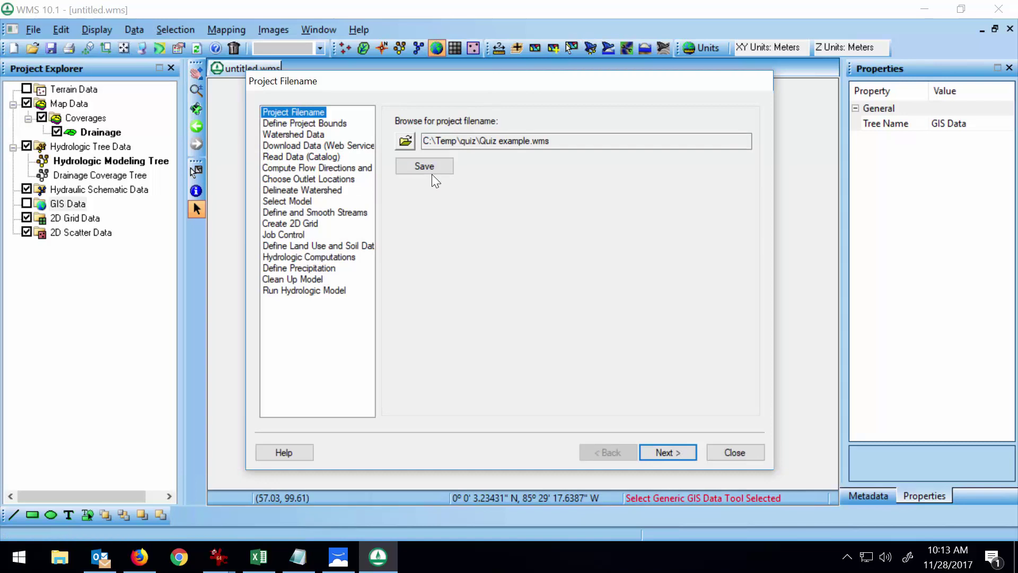
# Browse for the project file location, and create and enter a new folder named HEC1-Demo in C:\Temp.
pyautogui.click(406, 141)
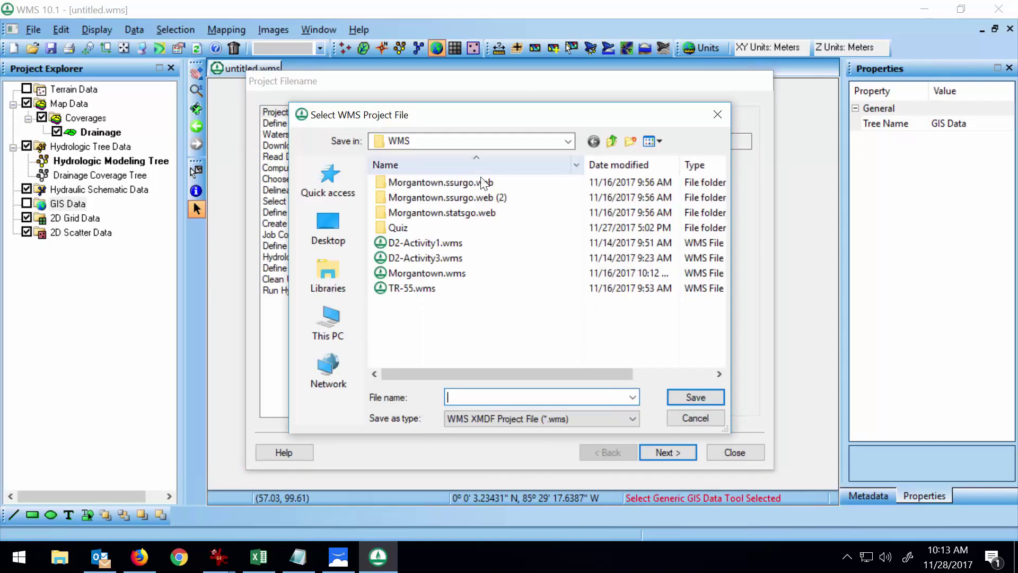
pyautogui.click(609, 143)
pyautogui.click(567, 141)
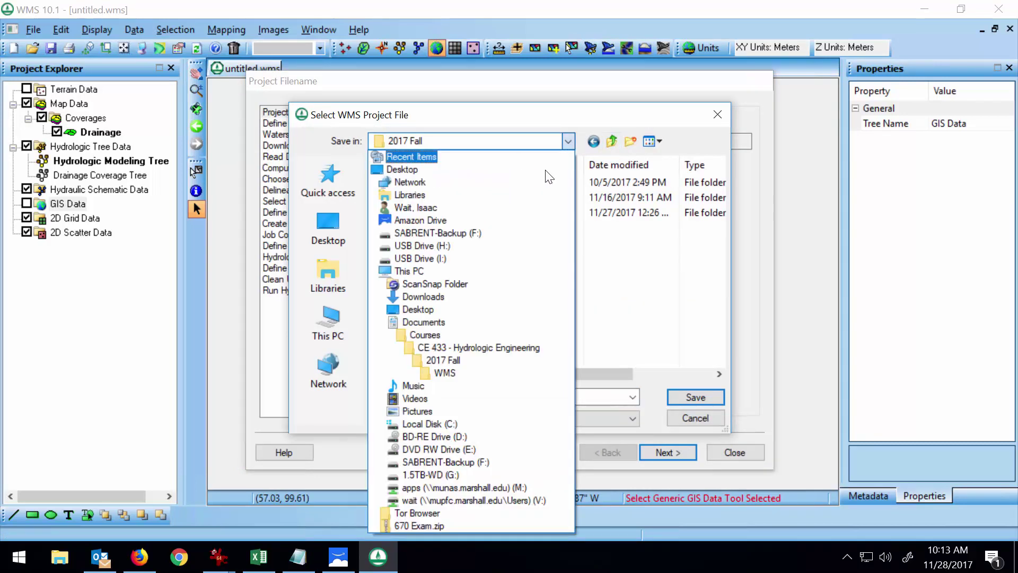
pyautogui.click(429, 423)
pyautogui.scroll(-2, 425, 339)
pyautogui.doubleClick(411, 318)
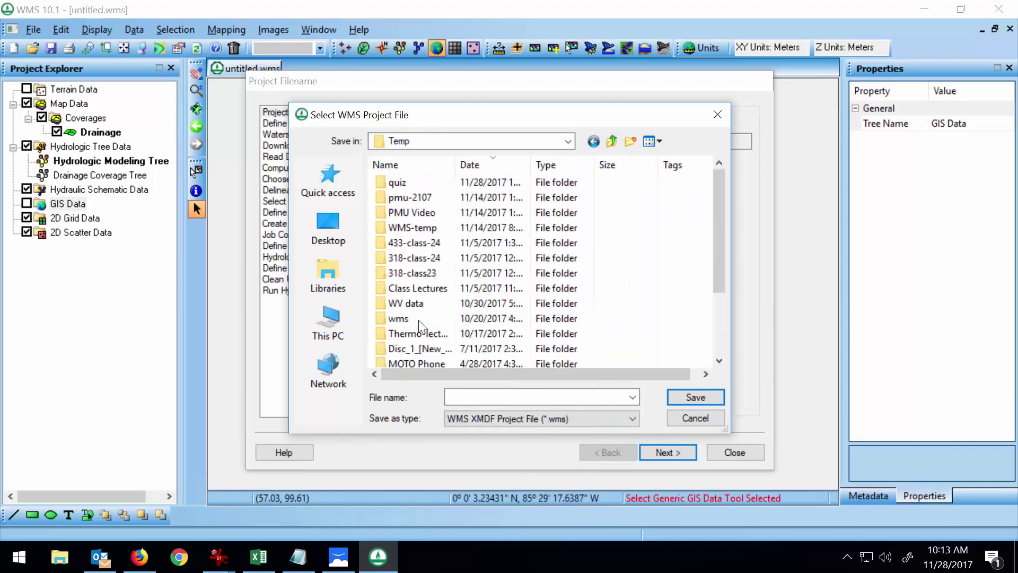
pyautogui.click(630, 141)
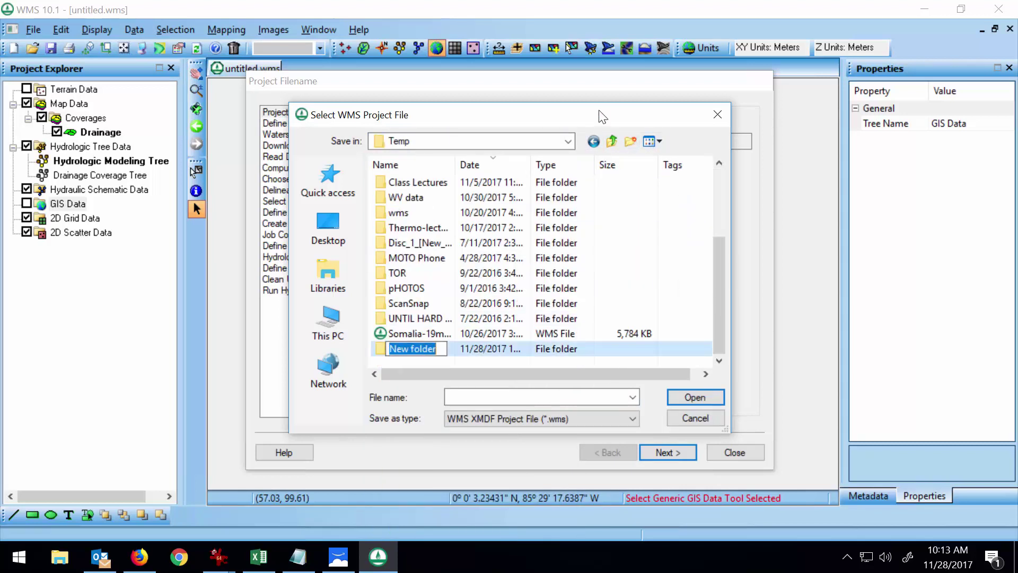
pyautogui.write('HE')
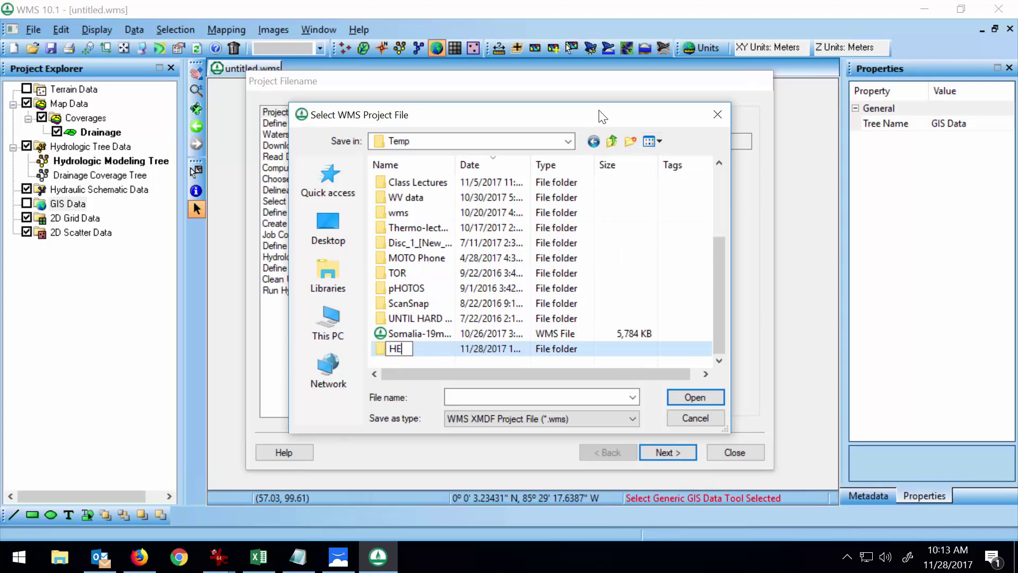
pyautogui.write('C1-Demo')
pyautogui.press('Return')
pyautogui.press('Return')
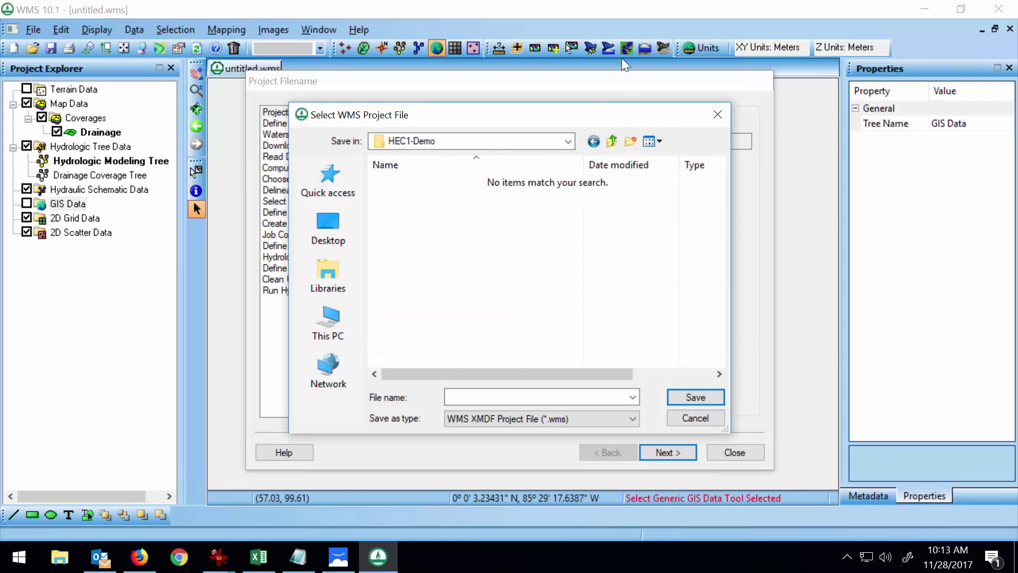
# Name the project file HEC1-Demo and save the project in the new folder.
pyautogui.write('D')
pyautogui.press('BackSpace')
pyautogui.write('HEC1-Demo')
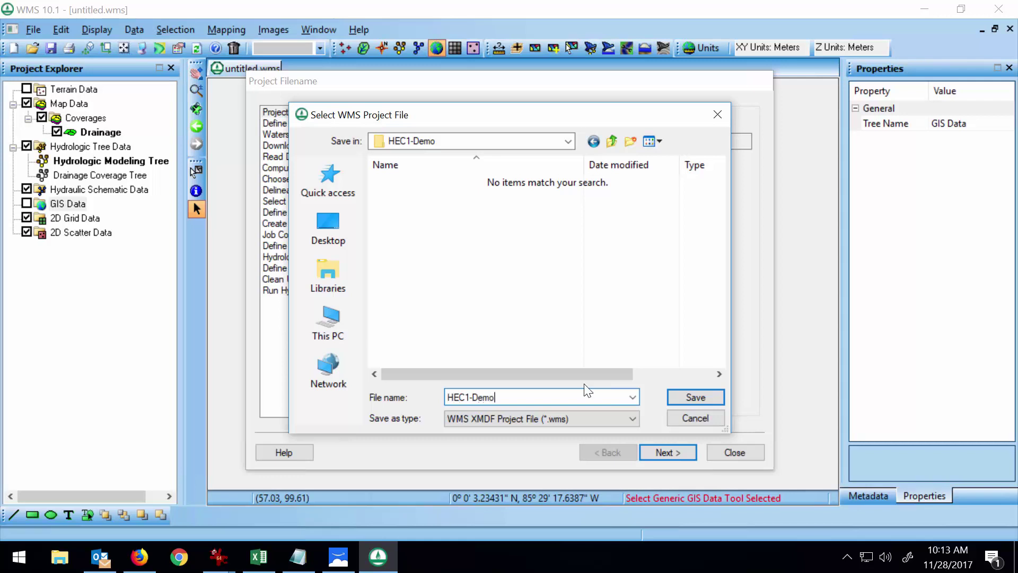
pyautogui.click(713, 398)
pyautogui.click(424, 166)
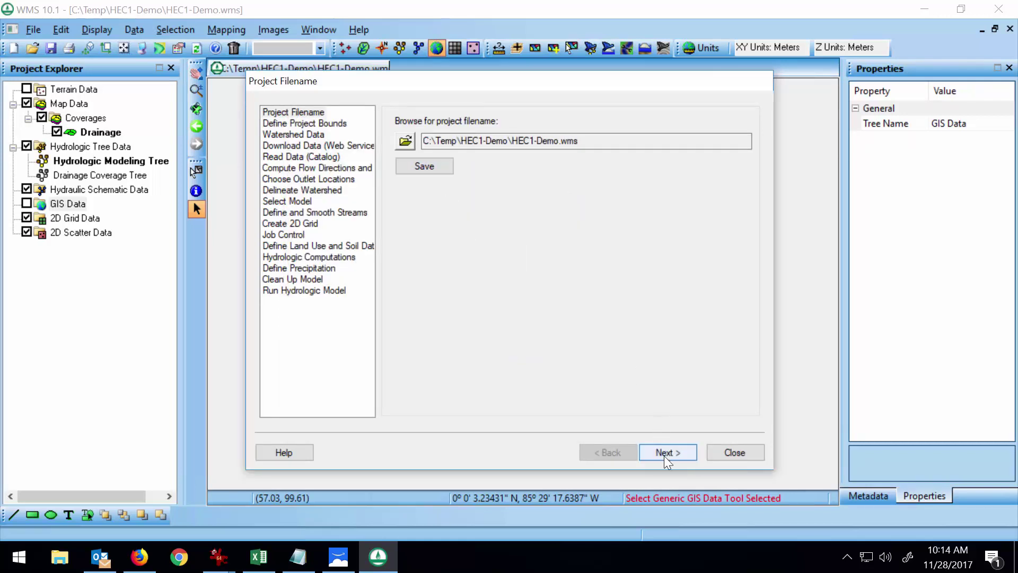
# Open the map locator for the project bounds and locate the area around Huntington Mall and Yates Crossing.
pyautogui.click(664, 451)
pyautogui.click(441, 198)
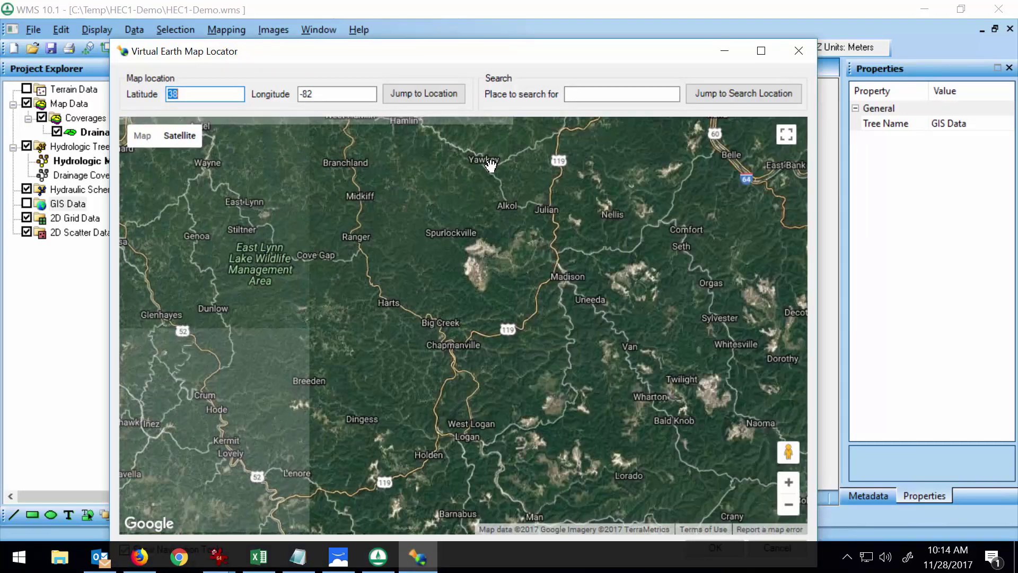
pyautogui.moveTo(384, 216); pyautogui.dragTo(595, 398)
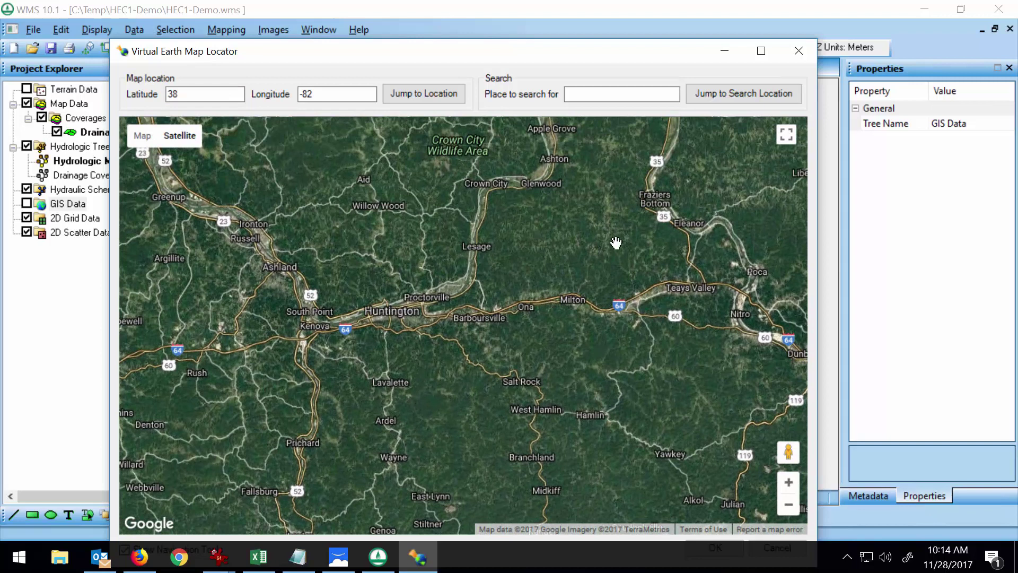
pyautogui.scroll(2, 616, 243)
pyautogui.moveTo(431, 297); pyautogui.dragTo(462, 289)
pyautogui.scroll(-1, 462, 290)
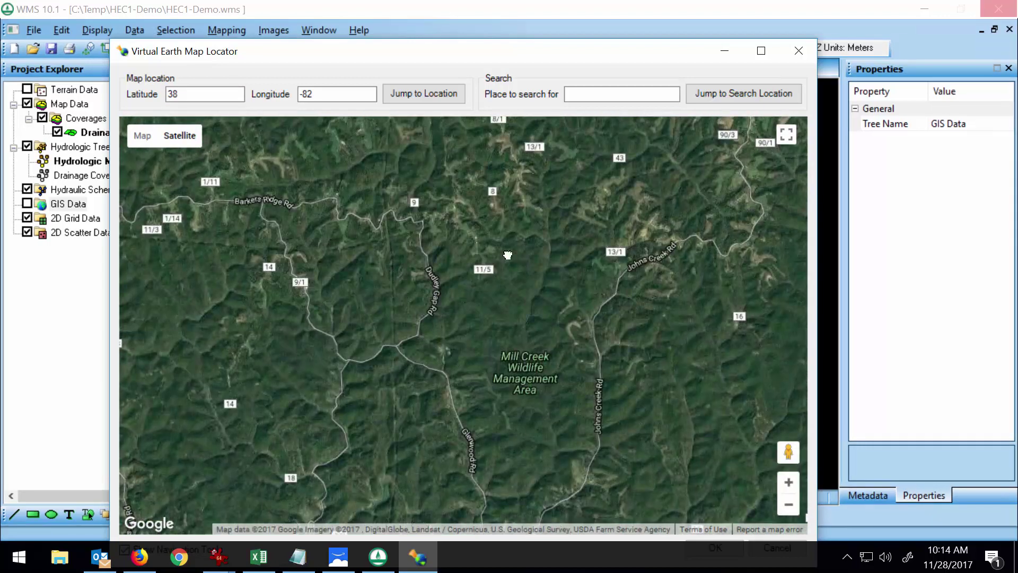
pyautogui.moveTo(436, 325); pyautogui.dragTo(530, 255)
pyautogui.scroll(-1, 530, 261)
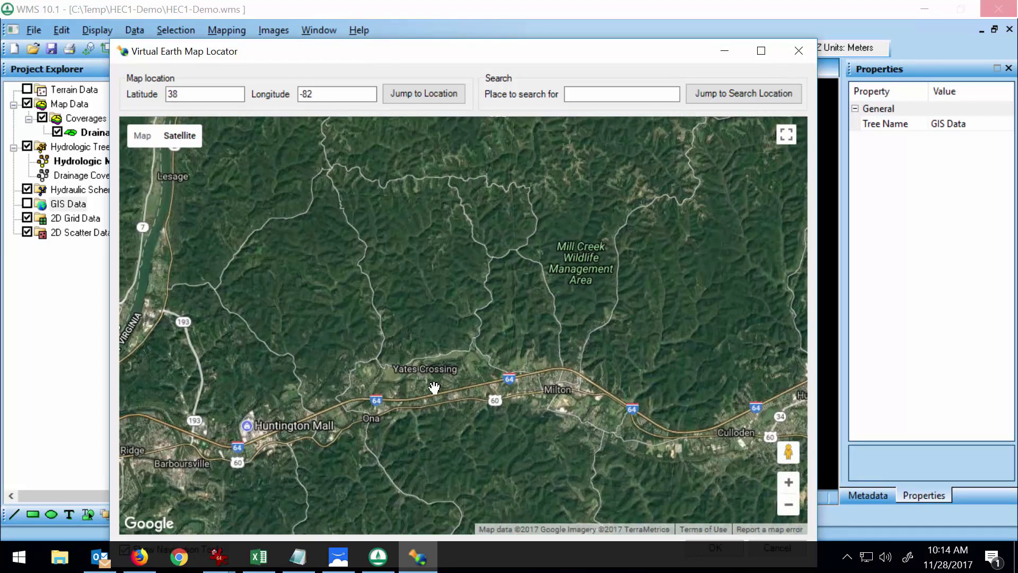
pyautogui.moveTo(349, 375); pyautogui.dragTo(565, 339)
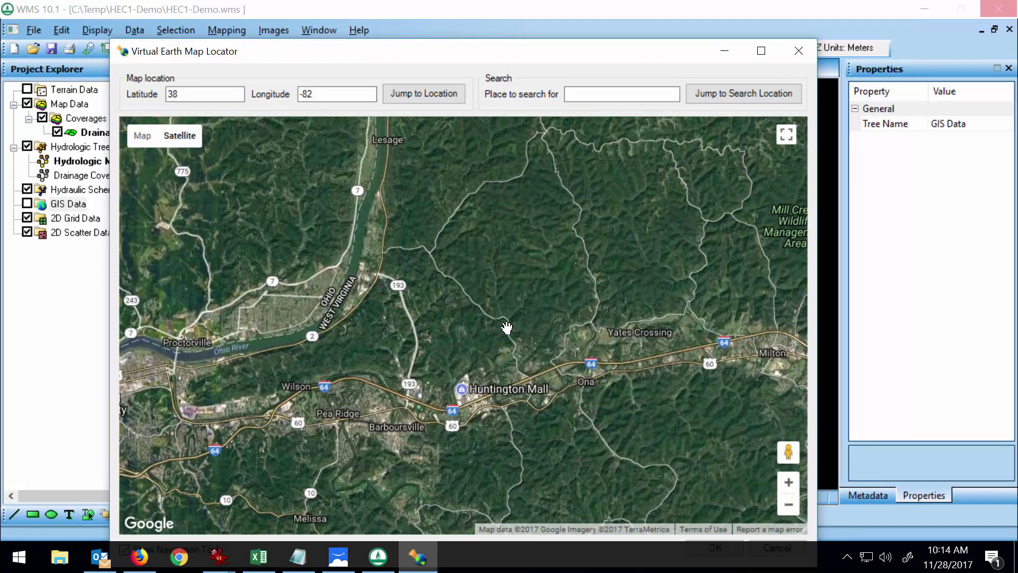
# Examine the terrain and roads around Blue Sulphur Rd and Little Cabell Creek Rd for a suitable watershed.
pyautogui.scroll(1, 486, 373)
pyautogui.moveTo(522, 268); pyautogui.dragTo(511, 344)
pyautogui.scroll(1, 511, 335)
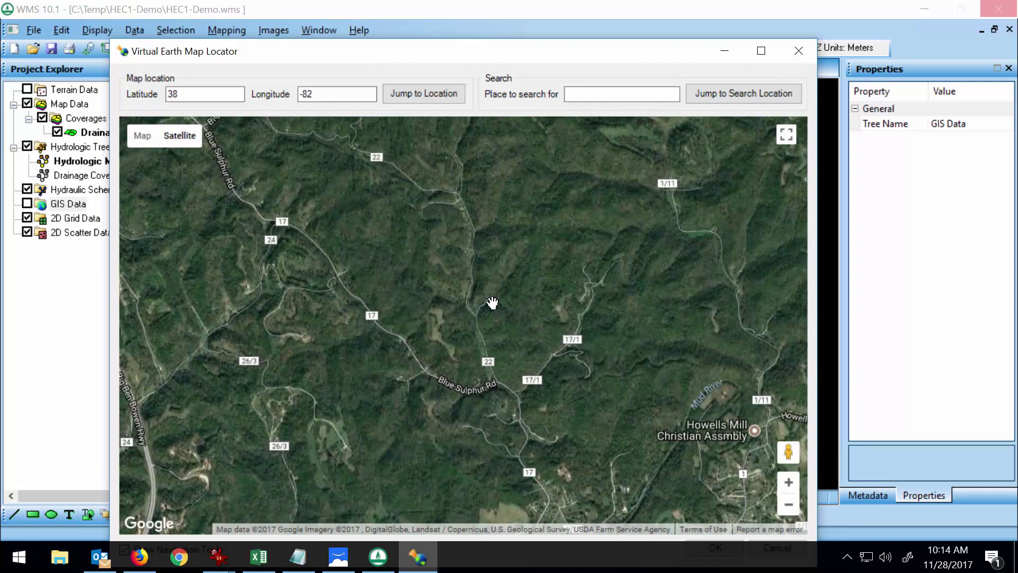
pyautogui.scroll(-1, 492, 303)
pyautogui.moveTo(494, 299); pyautogui.dragTo(484, 323)
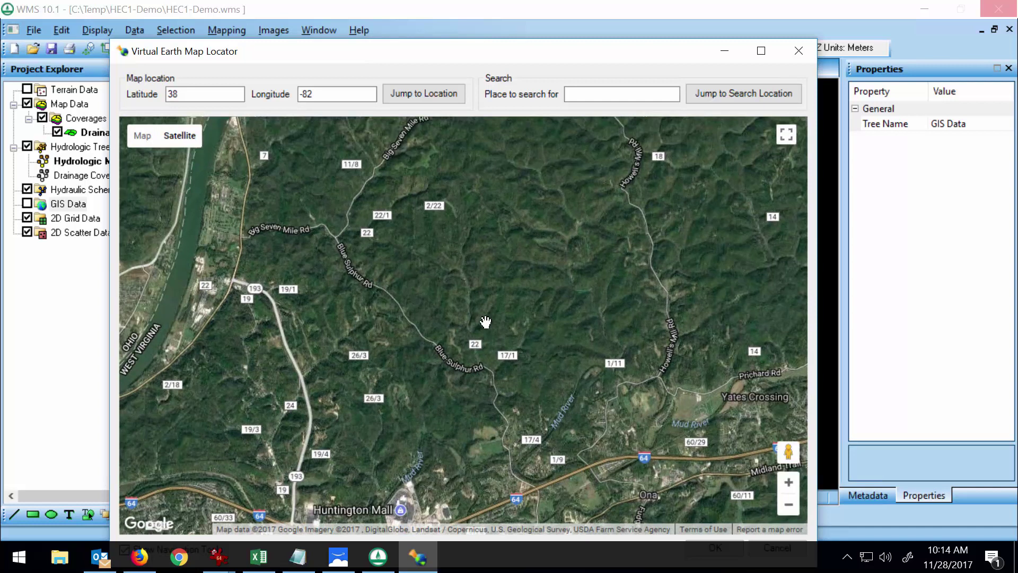
pyautogui.scroll(2, 477, 361)
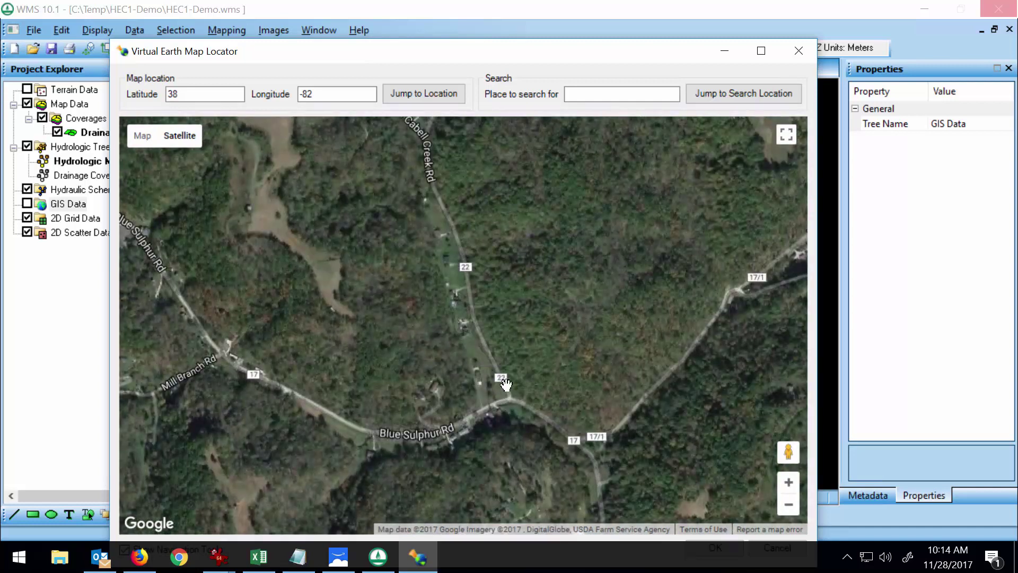
pyautogui.moveTo(466, 216); pyautogui.dragTo(477, 332)
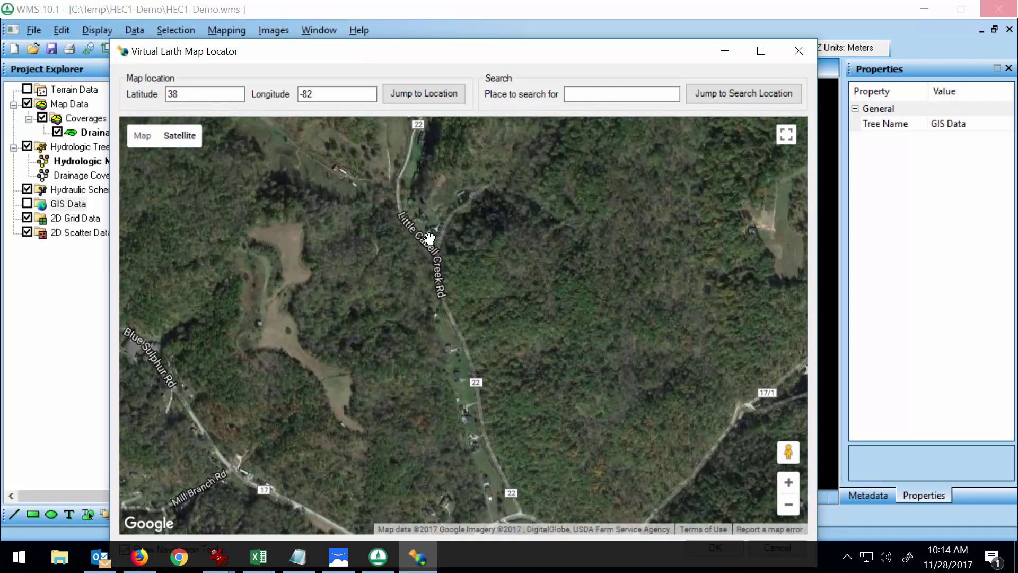
pyautogui.scroll(-2, 469, 299)
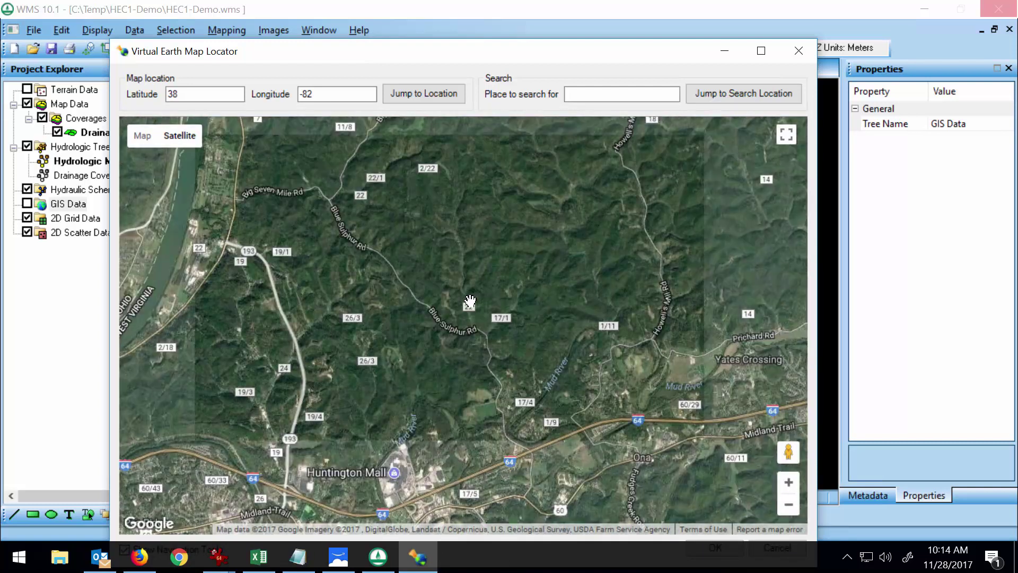
pyautogui.scroll(-1, 469, 299)
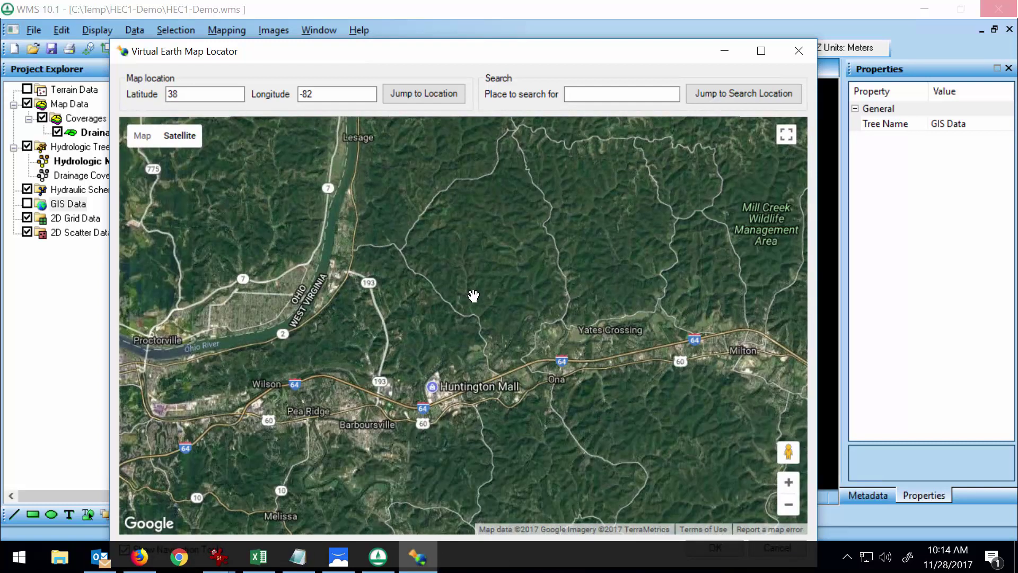
pyautogui.scroll(1, 486, 289)
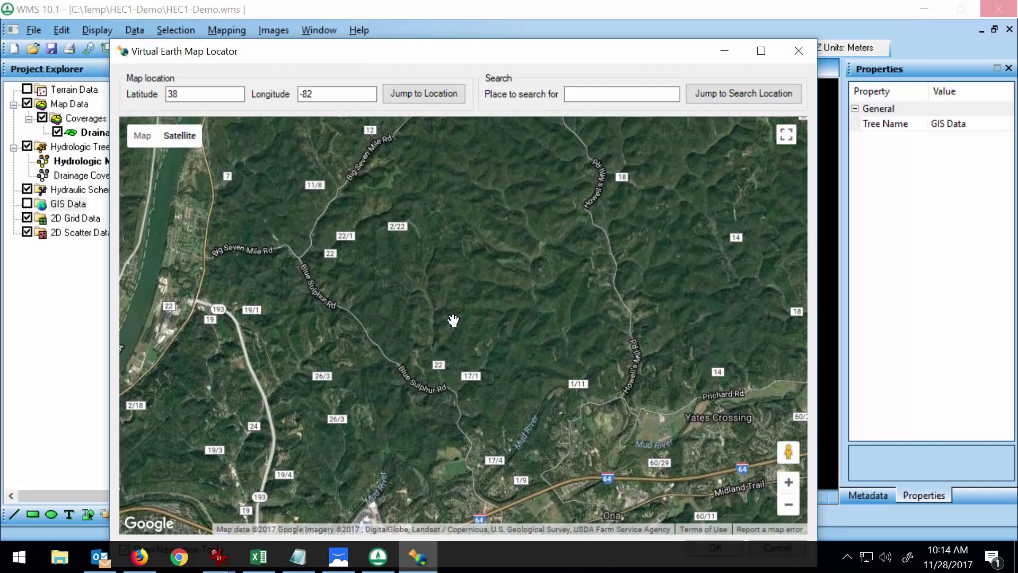
pyautogui.scroll(1, 454, 322)
pyautogui.moveTo(435, 275); pyautogui.dragTo(463, 300)
pyautogui.scroll(-1, 463, 294)
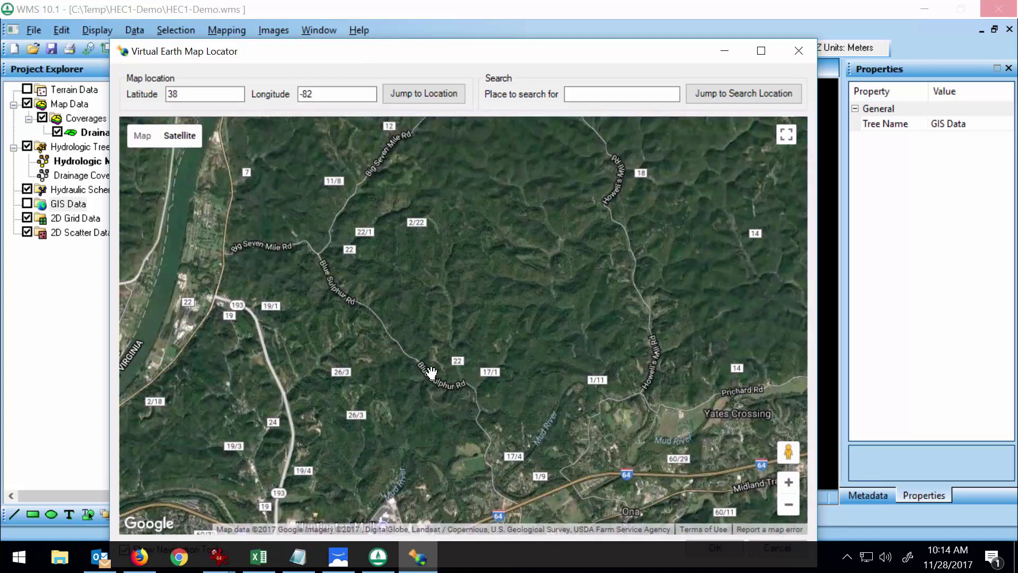
# Examine the highway corridor along Big Ben Bowen Hwy between the Ohio River and Huntington Mall for a watershed crossing.
pyautogui.moveTo(285, 395); pyautogui.dragTo(382, 385)
pyautogui.scroll(1, 377, 339)
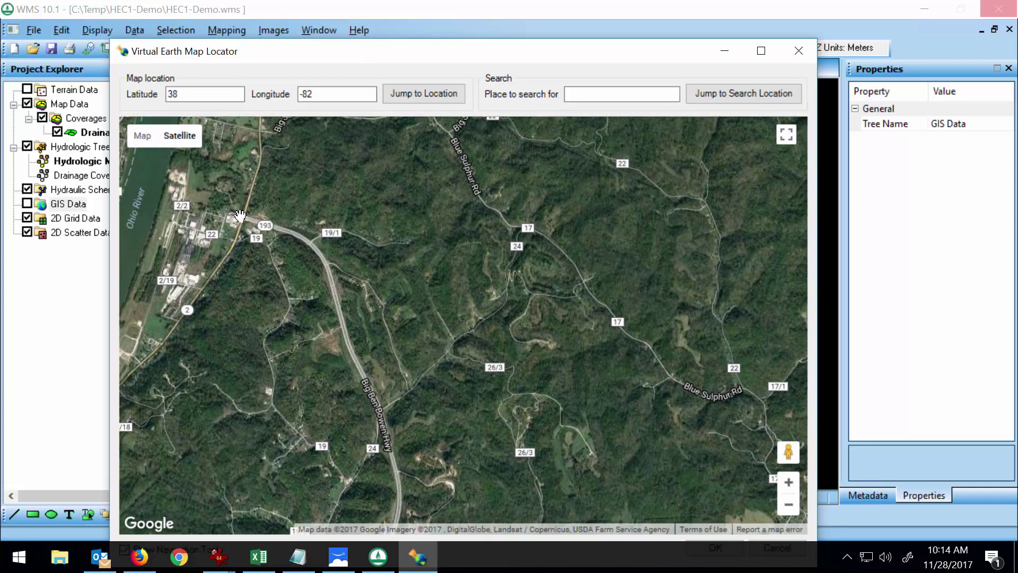
pyautogui.scroll(-1, 371, 284)
pyautogui.moveTo(409, 401); pyautogui.dragTo(477, 393)
pyautogui.scroll(1, 345, 289)
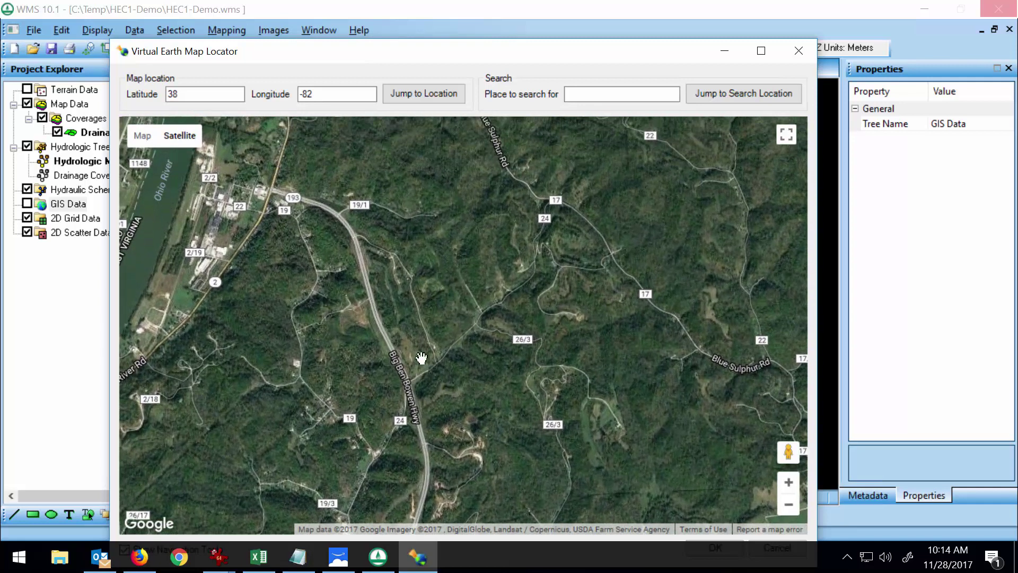
pyautogui.scroll(2, 408, 384)
pyautogui.scroll(-5, 405, 380)
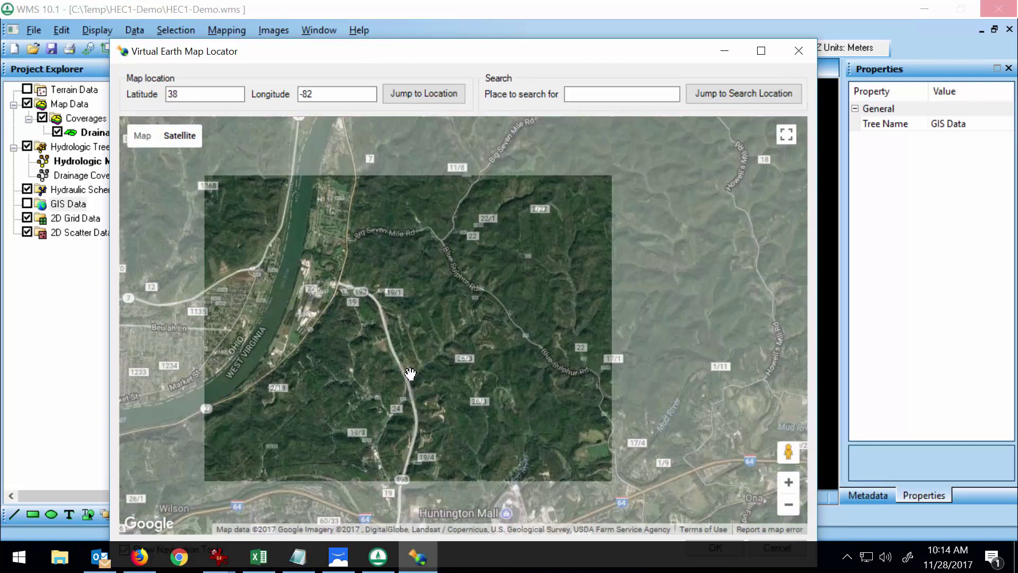
pyautogui.moveTo(429, 345); pyautogui.dragTo(400, 358)
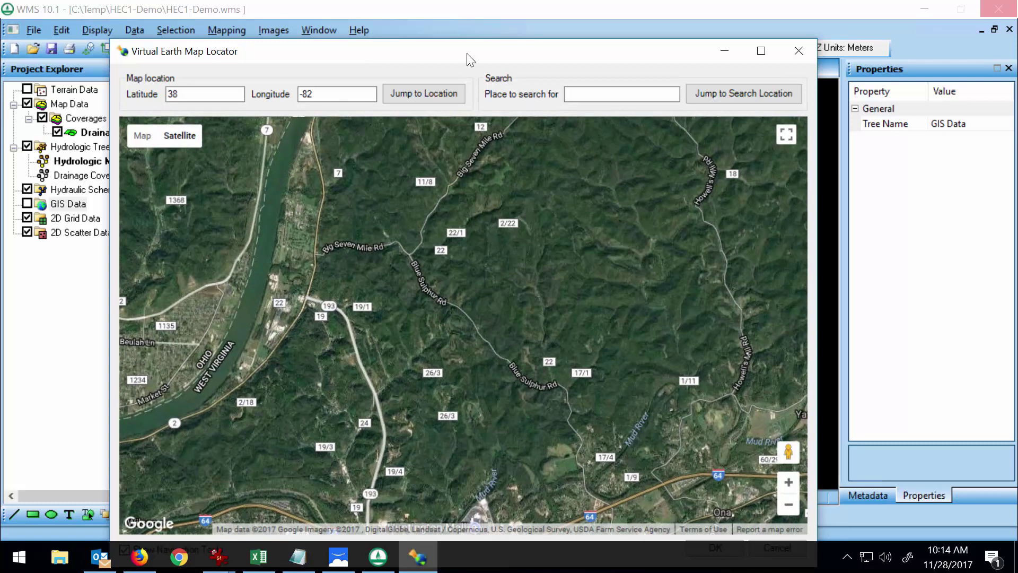
# Frame the area around Big Ben Bowen Hwy and Blue Sulphur Rd, and accept it as the project boundary.
pyautogui.moveTo(465, 55); pyautogui.dragTo(469, 24)
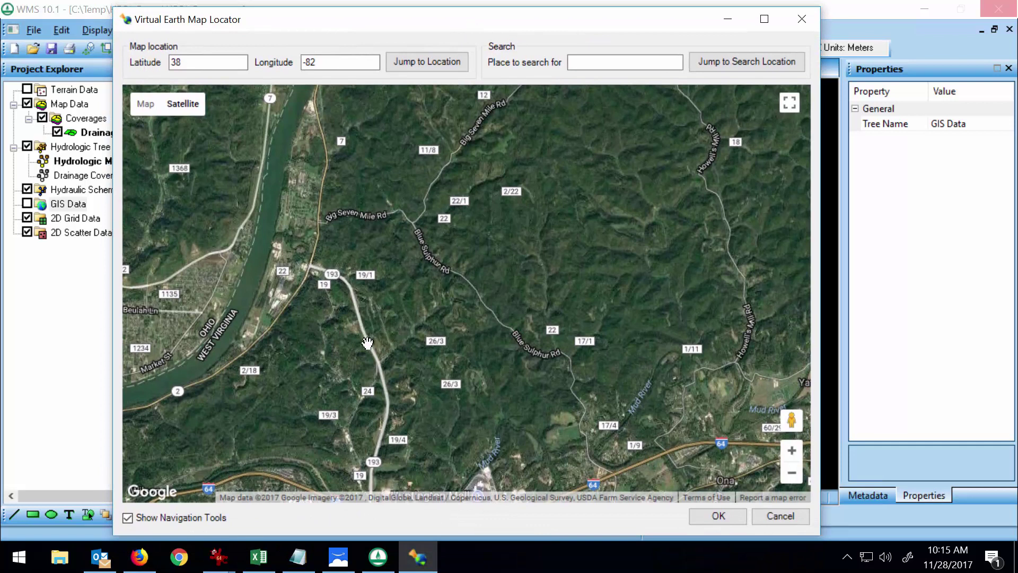
pyautogui.scroll(1, 365, 341)
pyautogui.moveTo(371, 353); pyautogui.dragTo(335, 365)
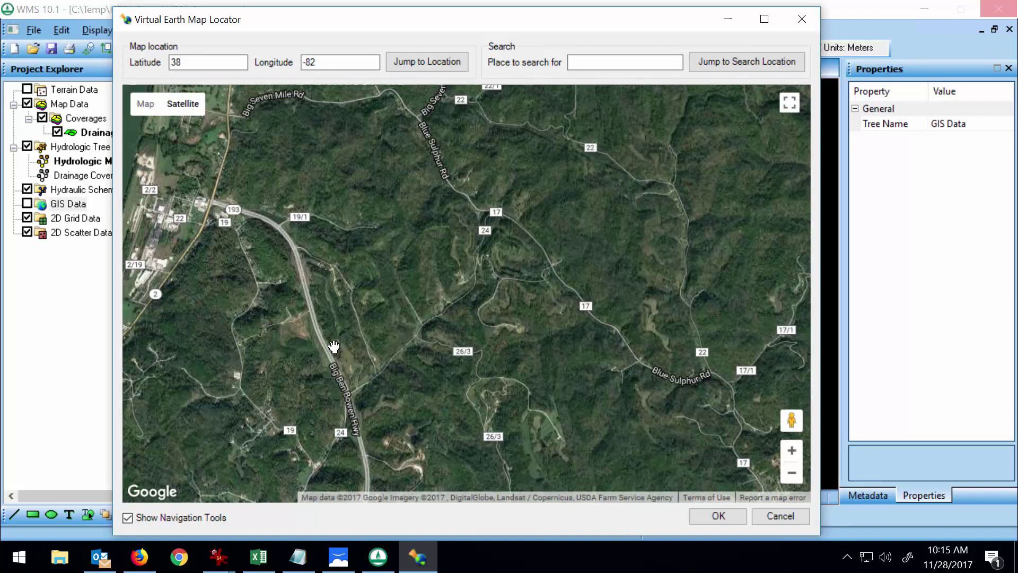
pyautogui.click(726, 519)
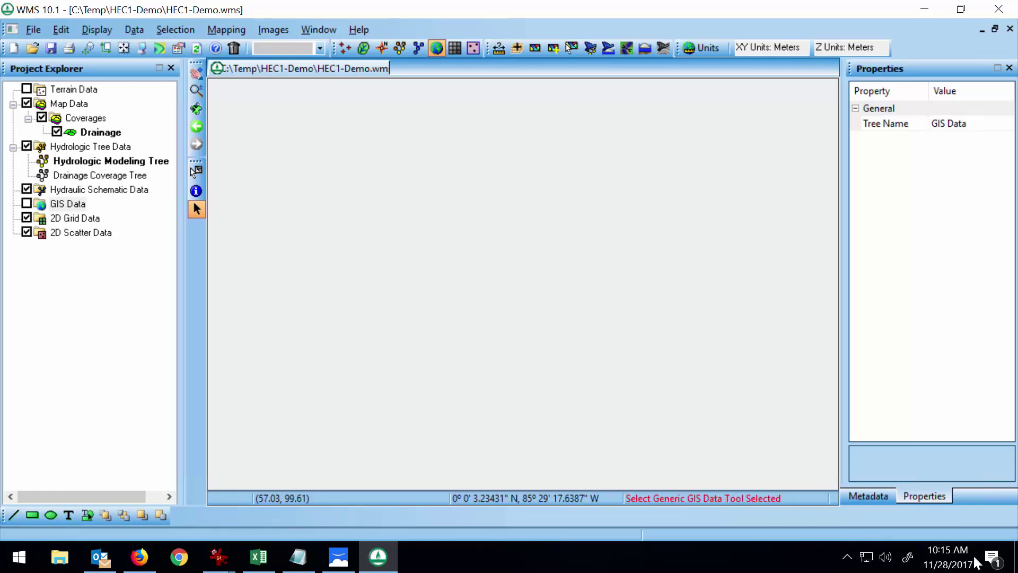
pyautogui.click(387, 557)
pyautogui.click(387, 556)
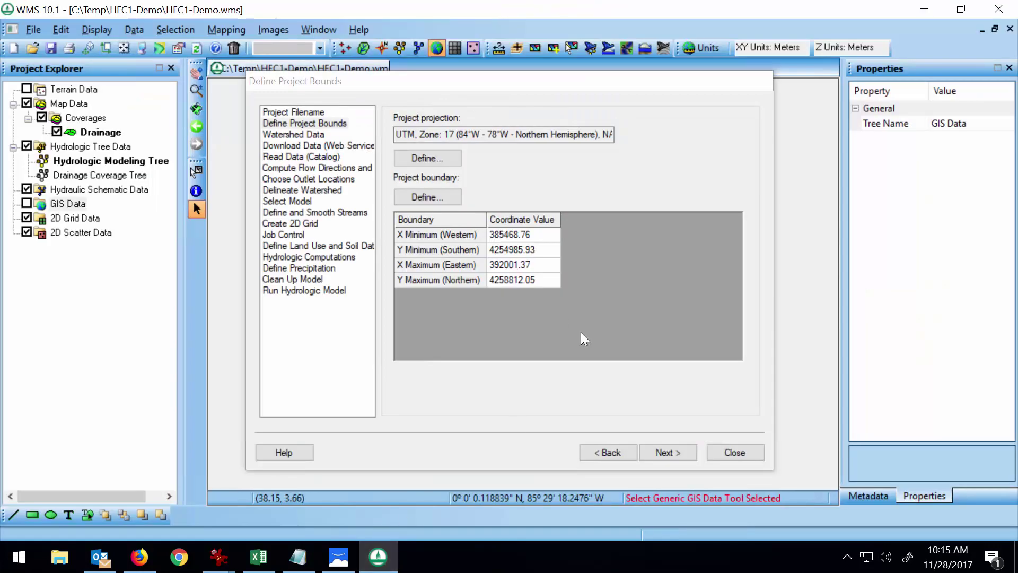
# Use web services as the data source and download the elevation, NLCD 2006 land use and soil data, accepting a 30.0 m land use cell size.
pyautogui.click(663, 452)
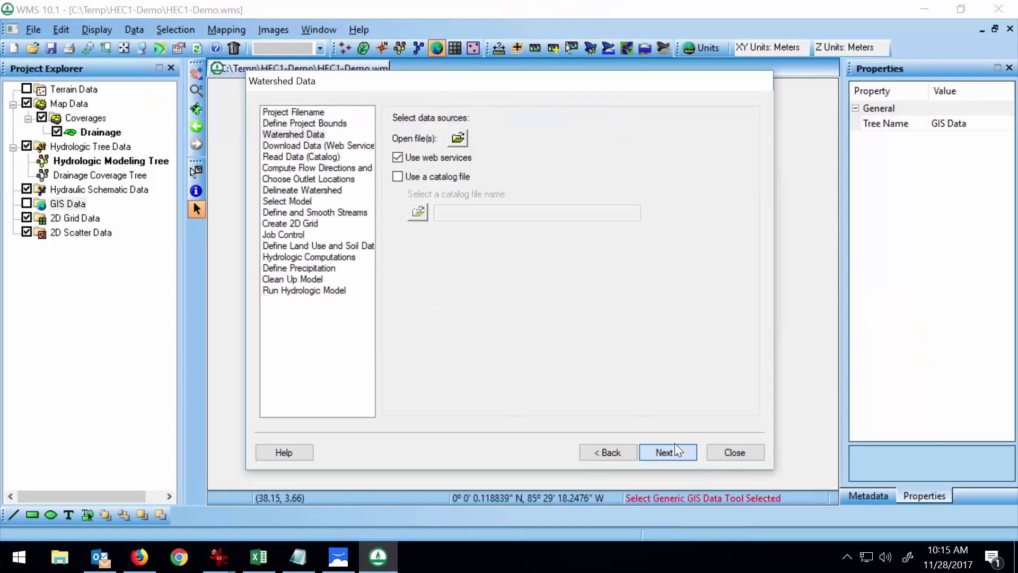
pyautogui.click(674, 447)
pyautogui.click(483, 399)
pyautogui.click(502, 308)
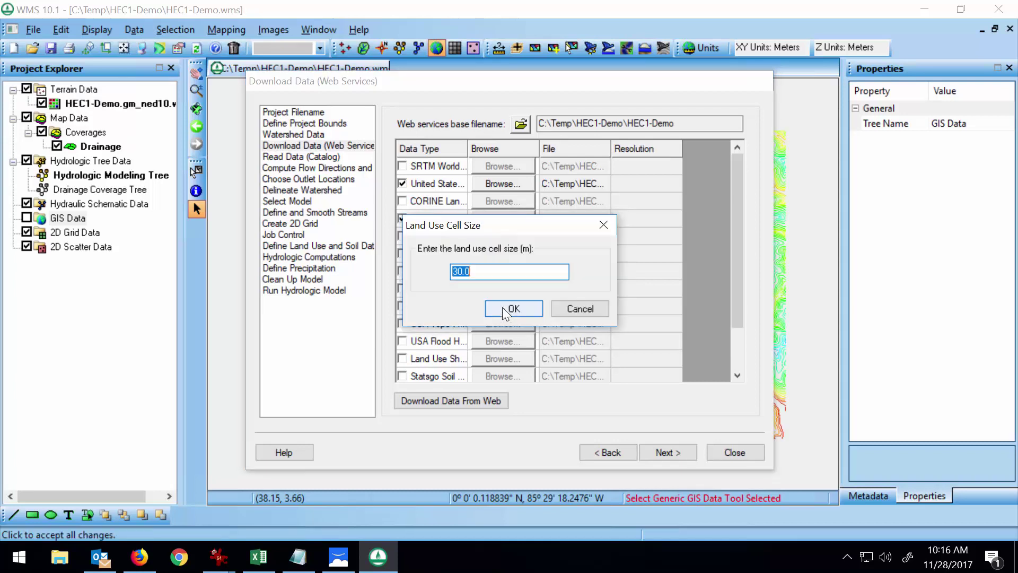
pyautogui.click(512, 309)
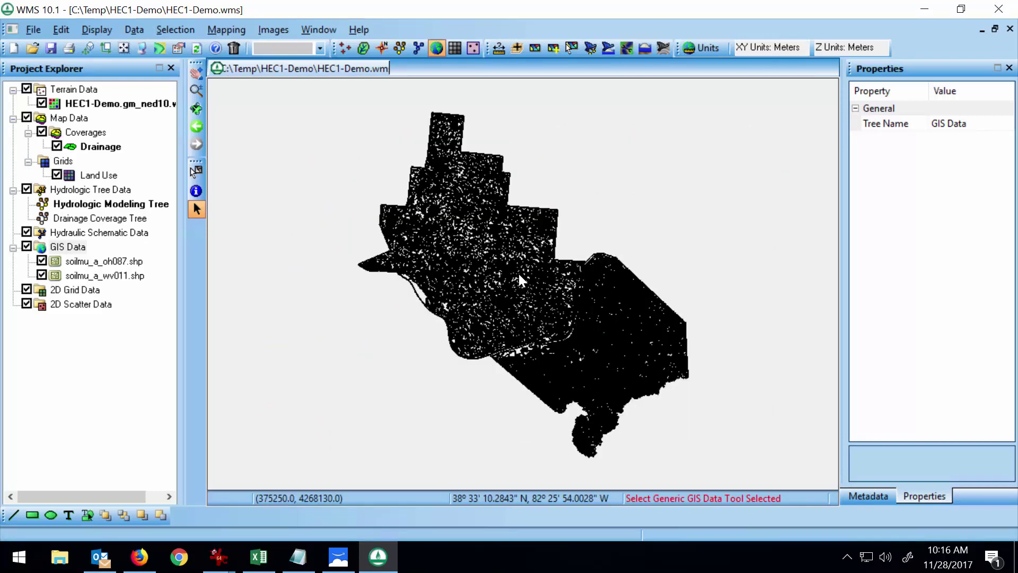
# Identify the soil shapefile outside the project area by toggling layer visibility, and delete soilmu_a_oh087.shp.
pyautogui.click(42, 275)
pyautogui.click(41, 275)
pyautogui.click(41, 261)
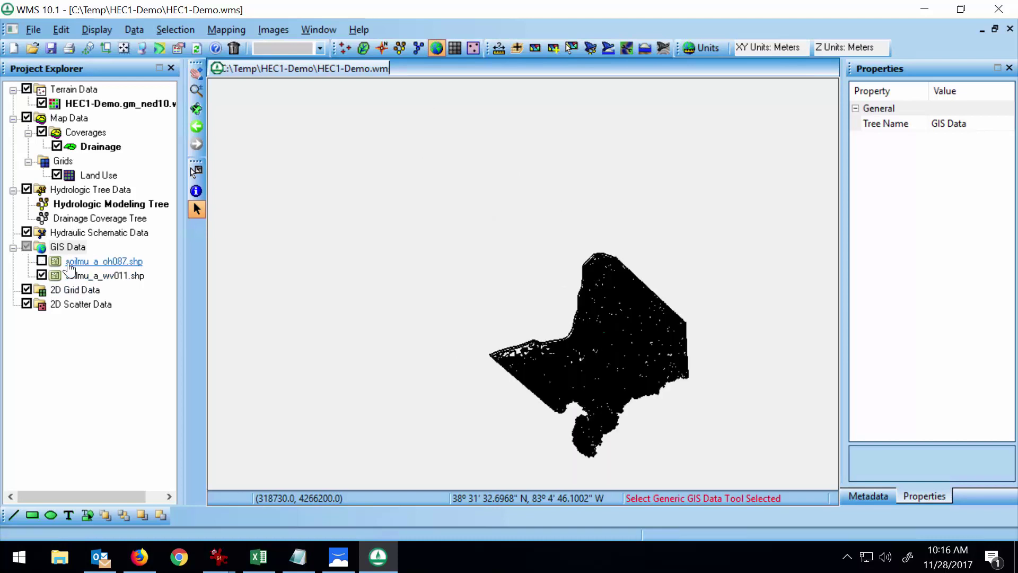
pyautogui.rightClick(94, 260)
pyautogui.click(128, 271)
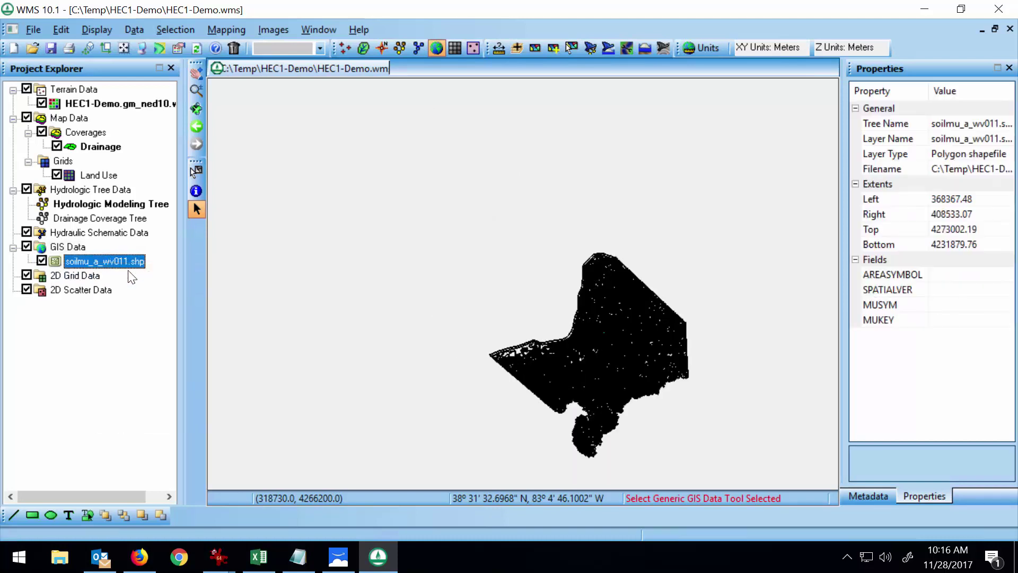
# Hide the soilmu_a_wv011.shp soil layer and frame the view on the terrain contours.
pyautogui.click(43, 261)
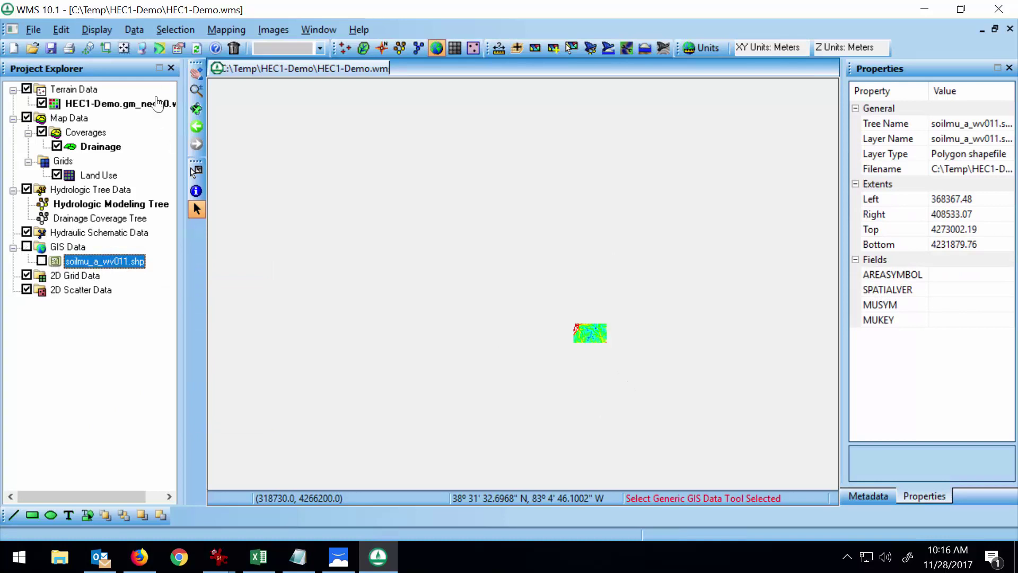
pyautogui.click(125, 52)
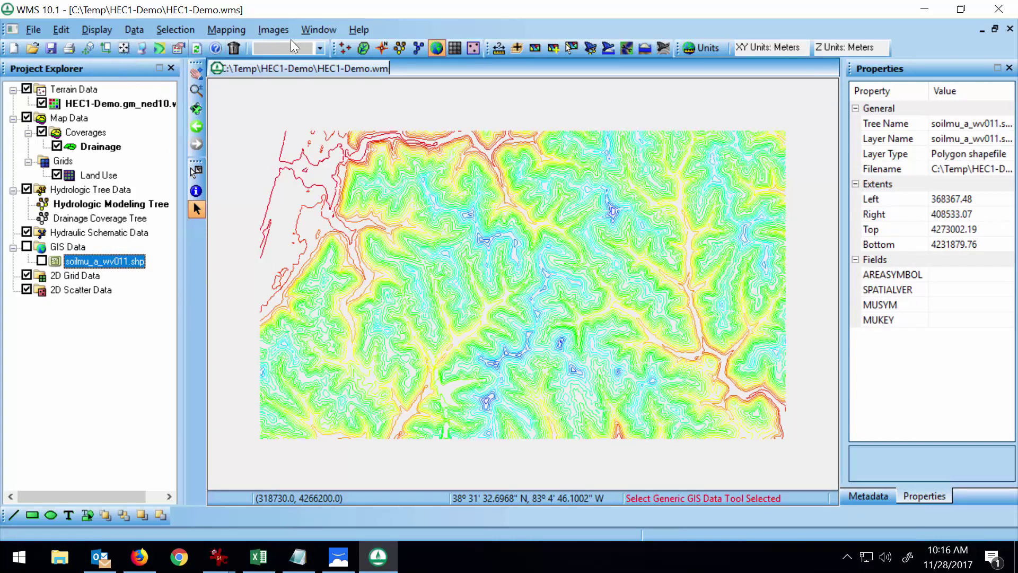
pyautogui.click(222, 32)
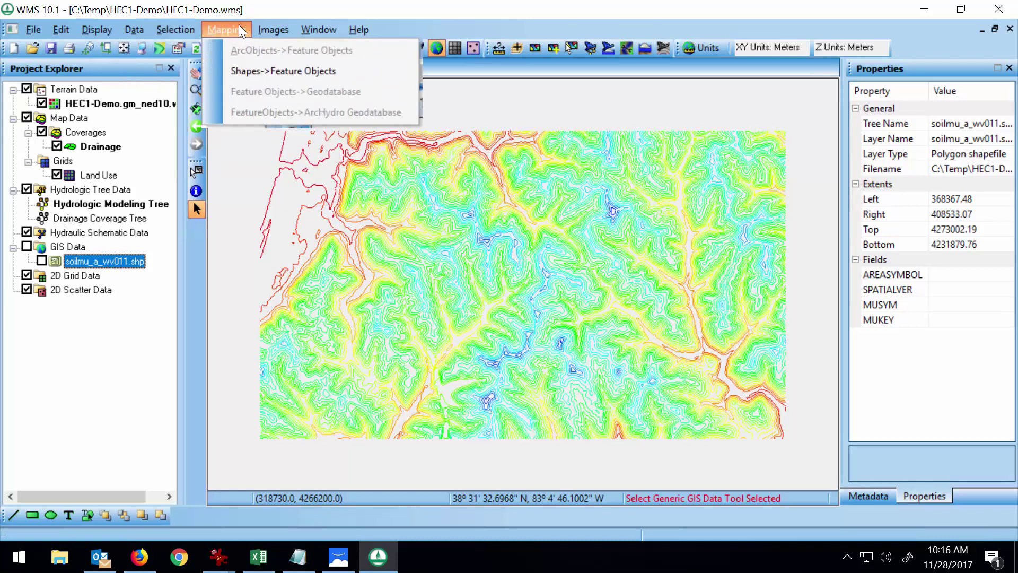
pyautogui.click(465, 20)
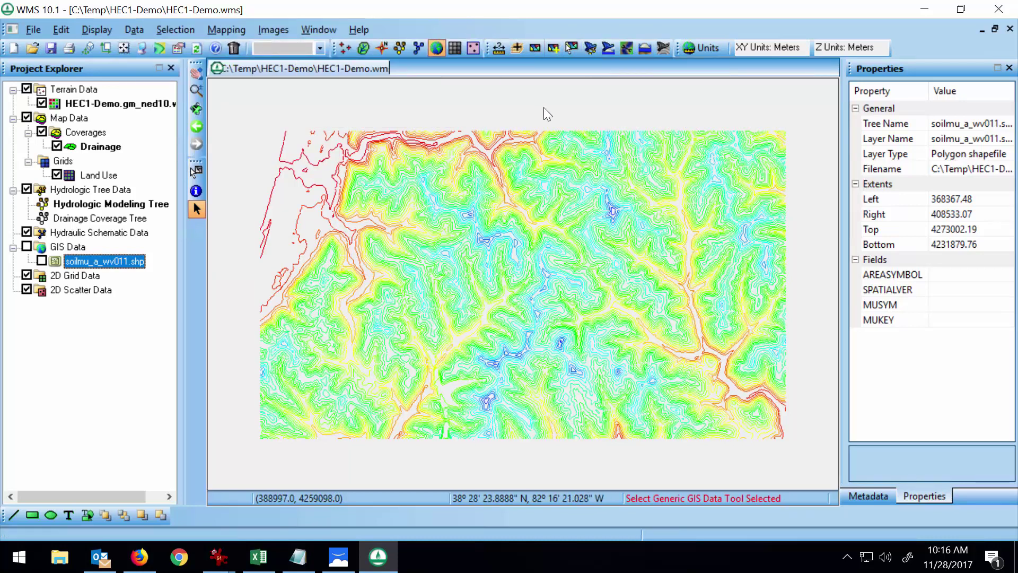
# Resume the hydrologic modeling wizard and compute TOPAZ flow directions and accumulations with areas in acres and distances in feet, closing the wizard when done.
pyautogui.click(589, 49)
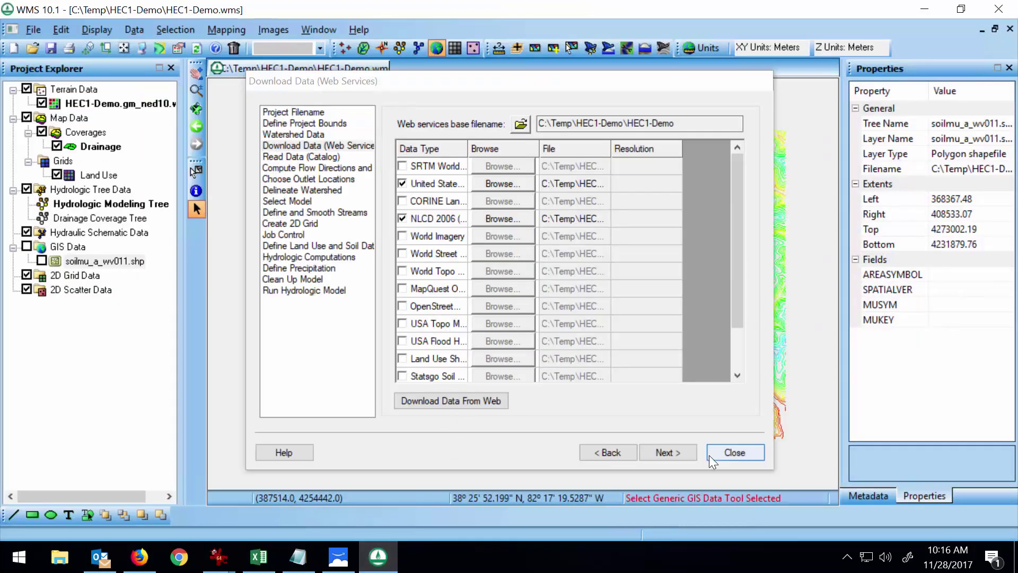
pyautogui.click(669, 452)
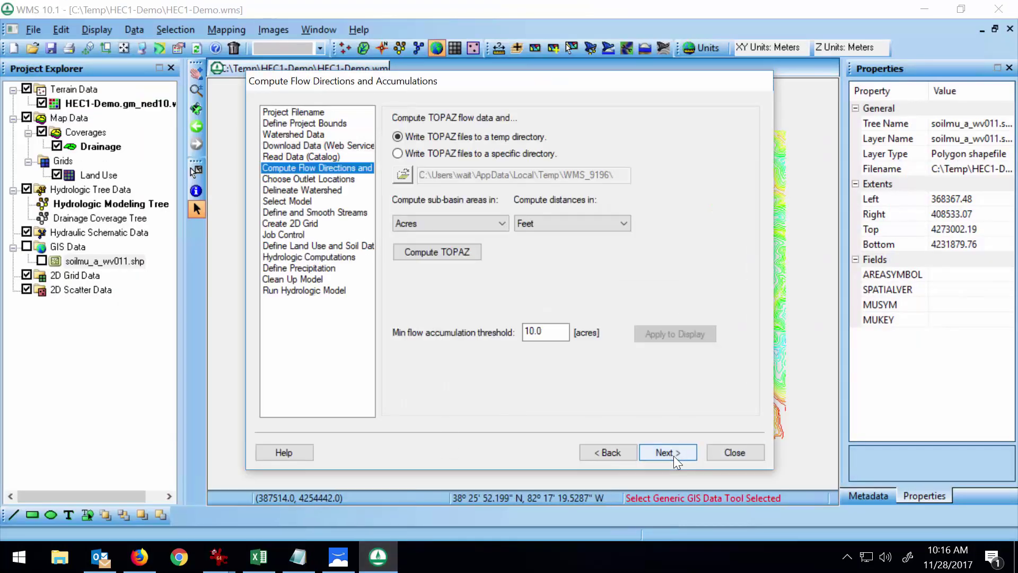
pyautogui.click(413, 252)
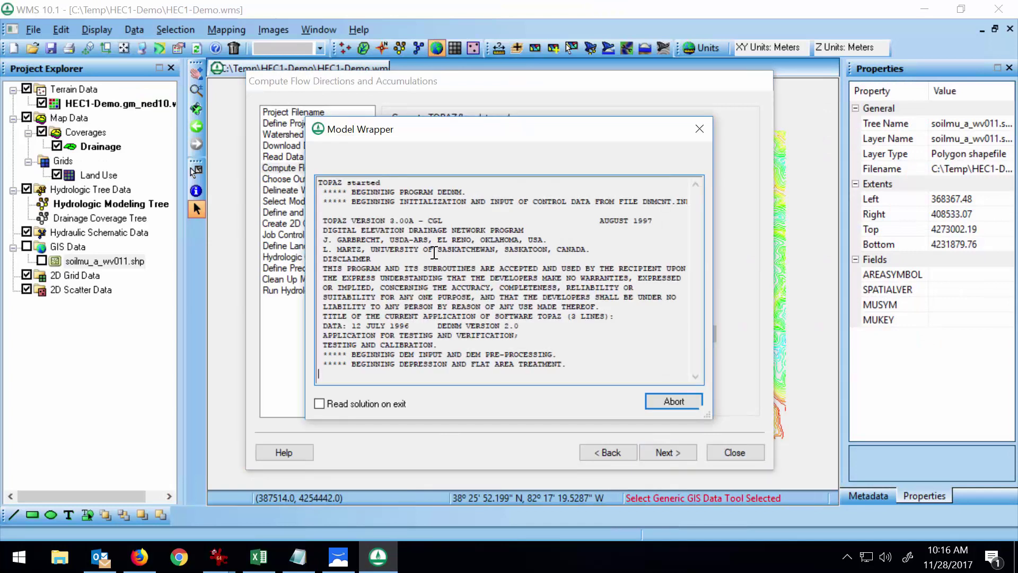
pyautogui.click(664, 398)
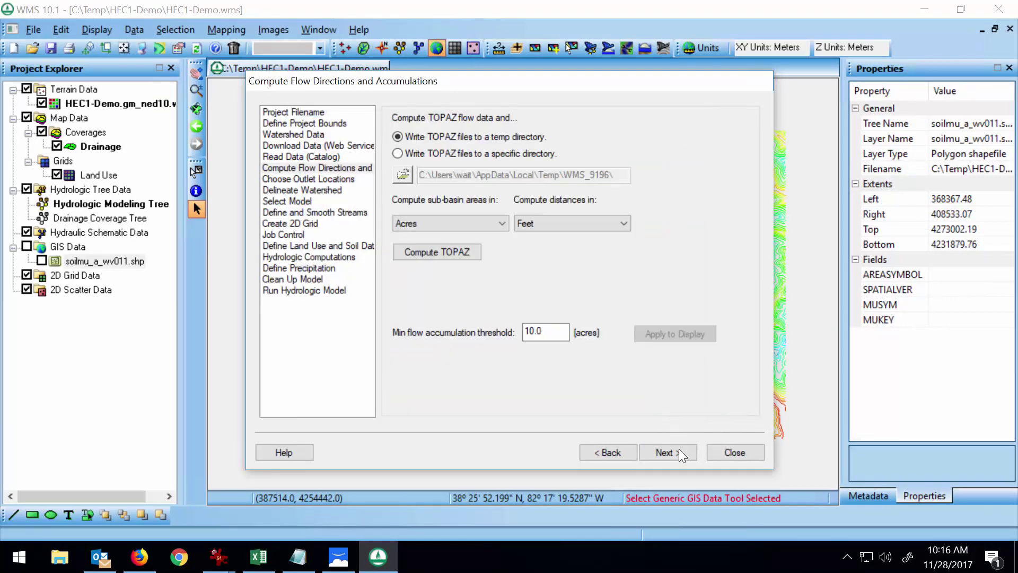
pyautogui.click(689, 452)
pyautogui.click(731, 452)
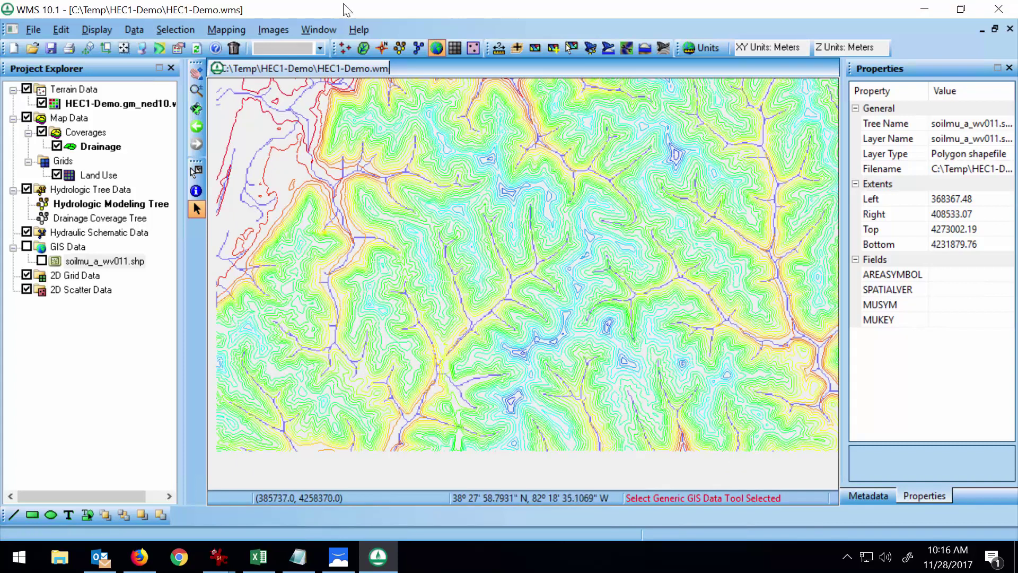
# Add the World Street Map online map as a background layer for the stream network.
pyautogui.click(553, 47)
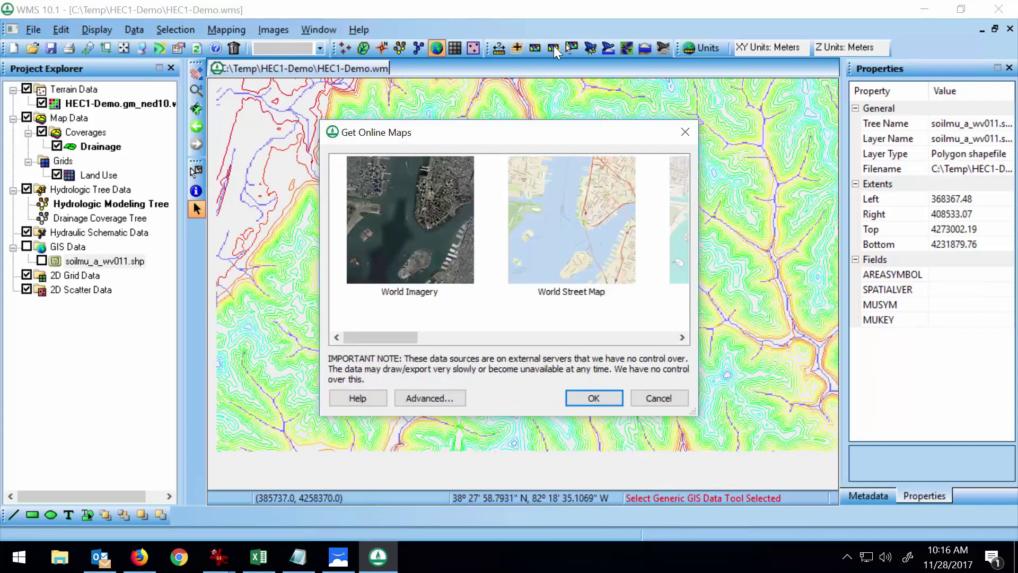
pyautogui.click(557, 210)
pyautogui.click(582, 403)
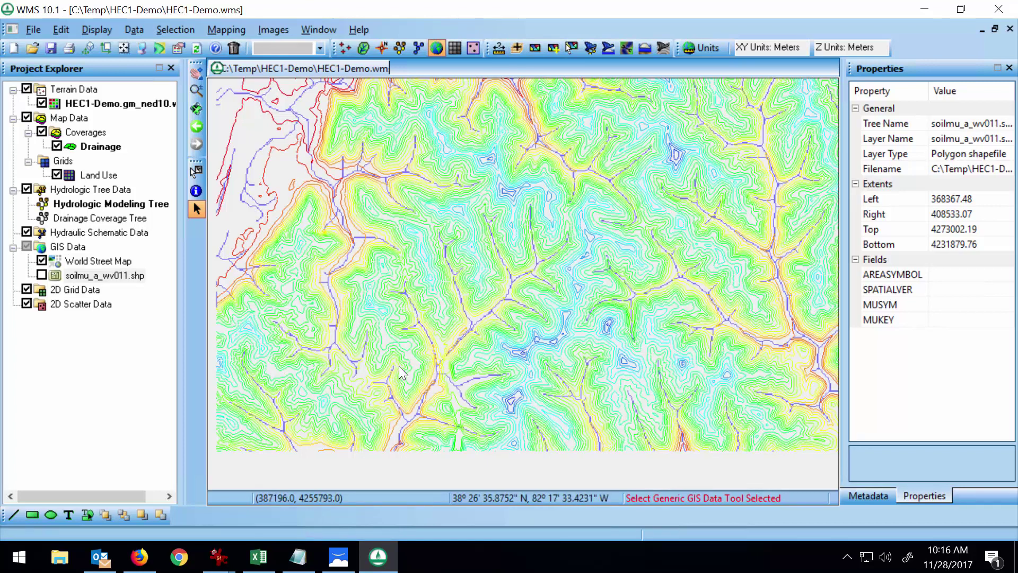
pyautogui.scroll(1, 401, 365)
pyautogui.scroll(1, 401, 366)
pyautogui.scroll(1, 472, 368)
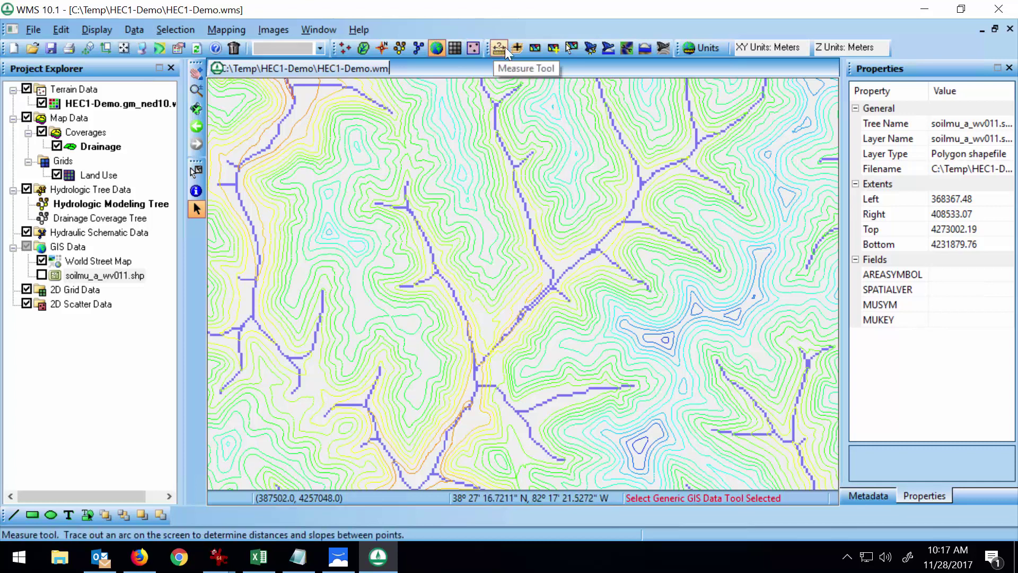
# Add the World Topo Map online map as a background layer for the stream network.
pyautogui.click(554, 47)
pyautogui.click(538, 243)
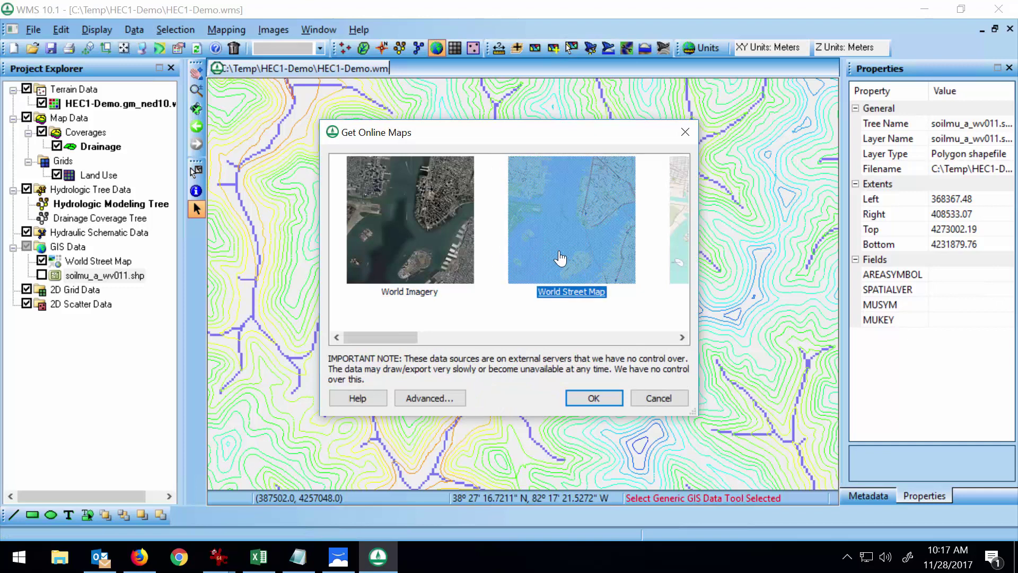
pyautogui.click(681, 338)
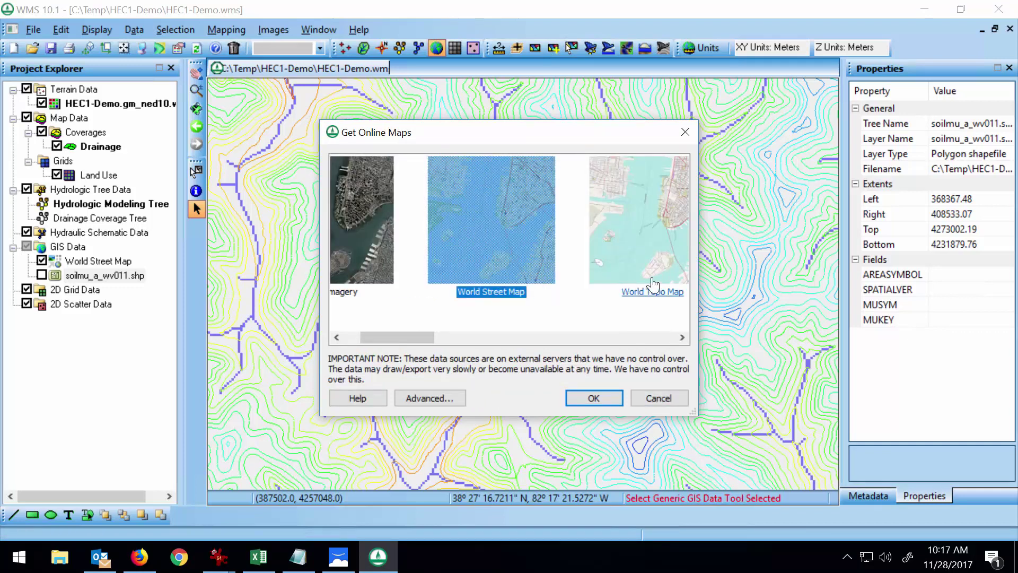
pyautogui.click(637, 233)
pyautogui.click(606, 396)
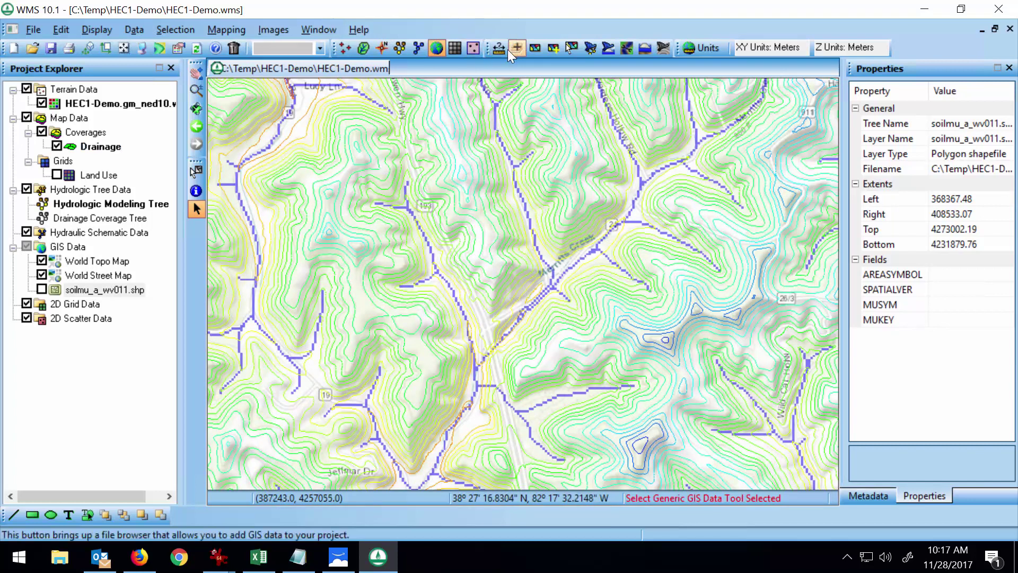
# Place an outlet on the stream near X 387664, Y 4255898 and delineate its basin with areas in acres and distances in feet.
pyautogui.click(363, 47)
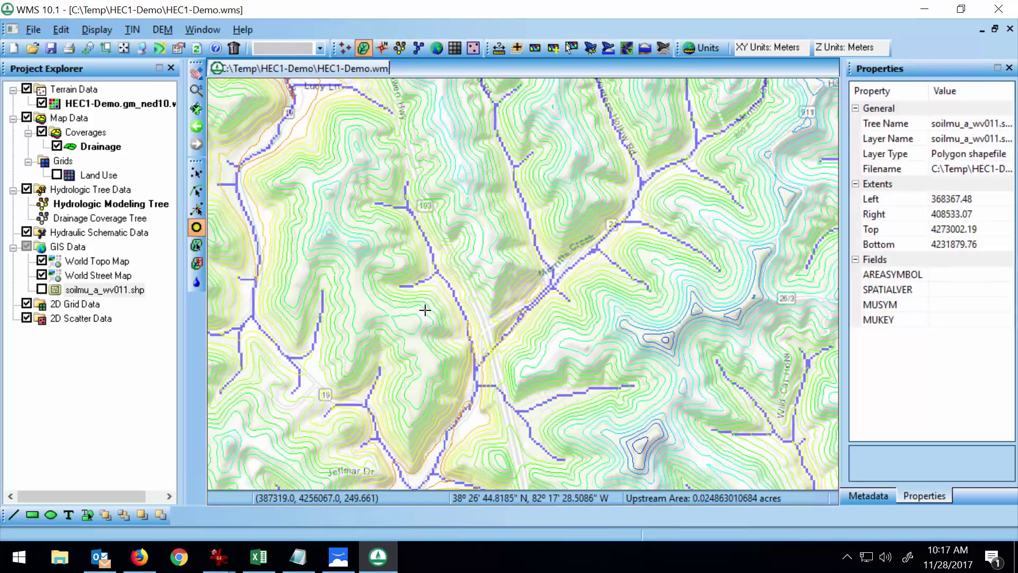
pyautogui.click(497, 343)
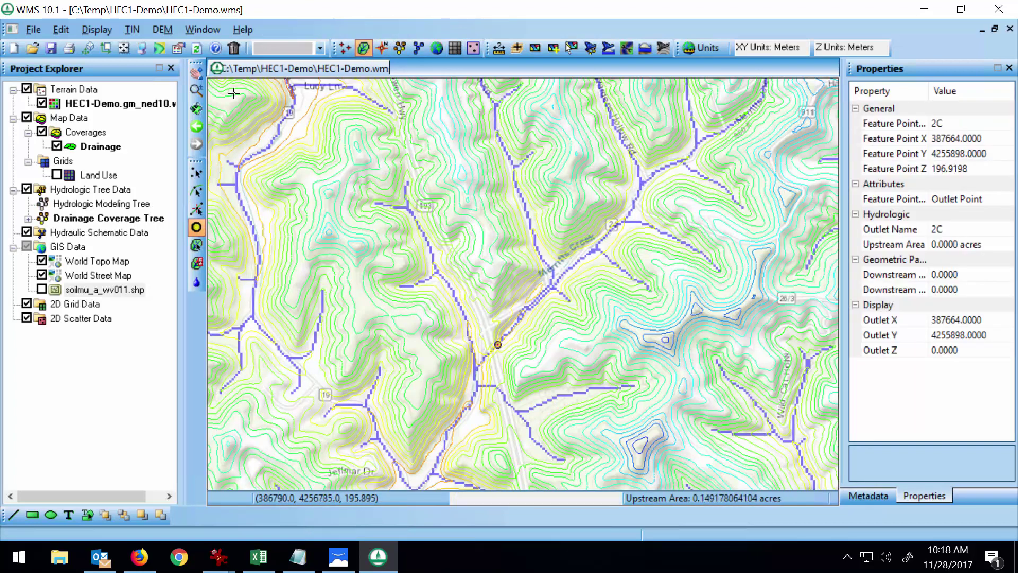
pyautogui.click(162, 30)
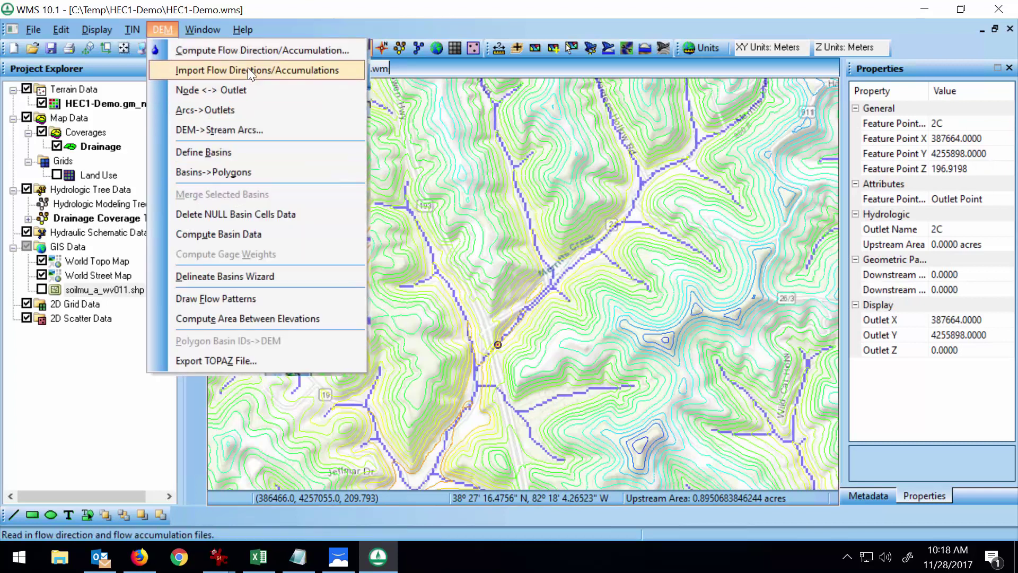
pyautogui.click(255, 275)
pyautogui.click(623, 257)
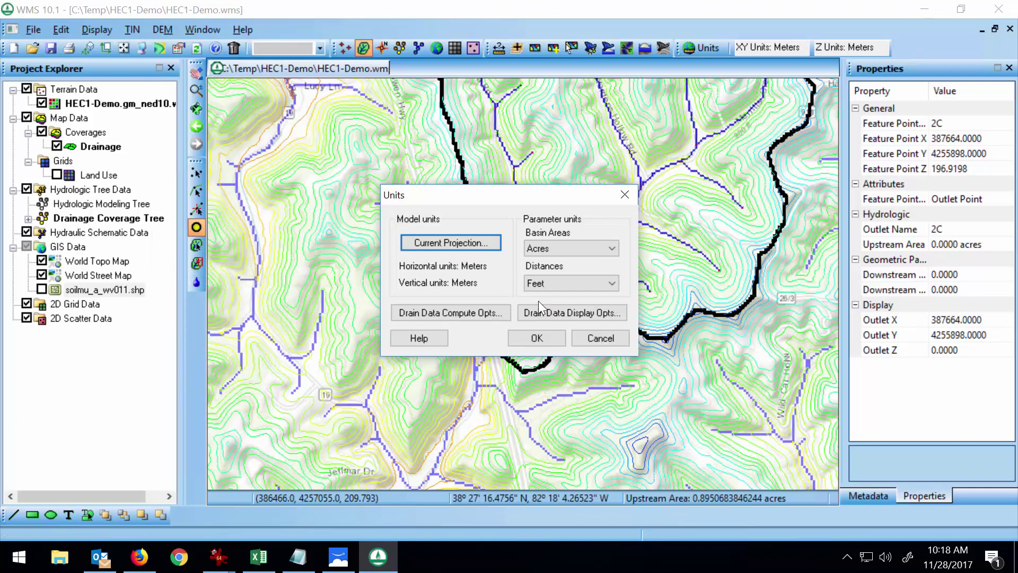
pyautogui.click(530, 337)
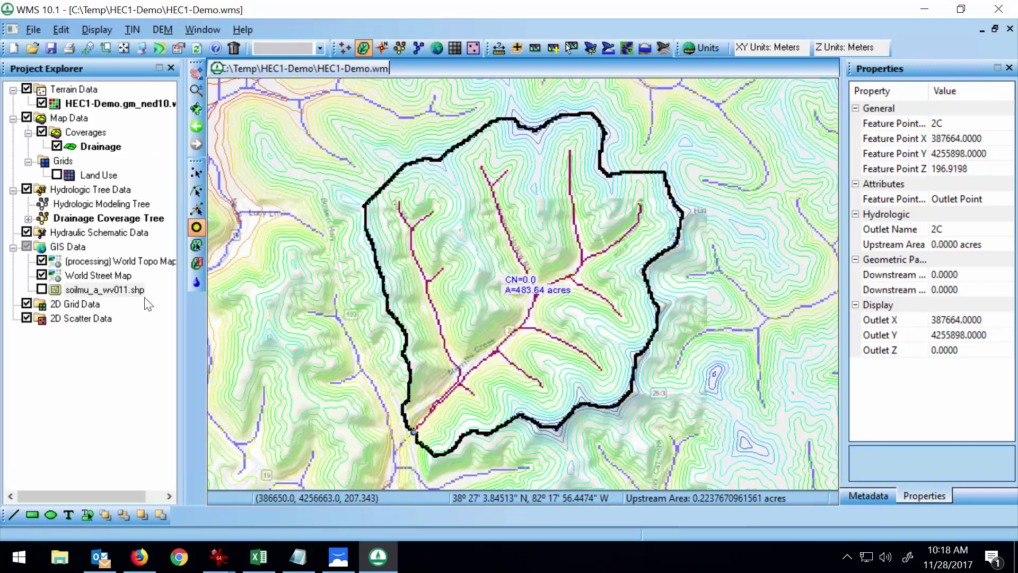
# Hide the World Topo Map and World Street Map layers, and create a new Soil Type coverage.
pyautogui.click(40, 260)
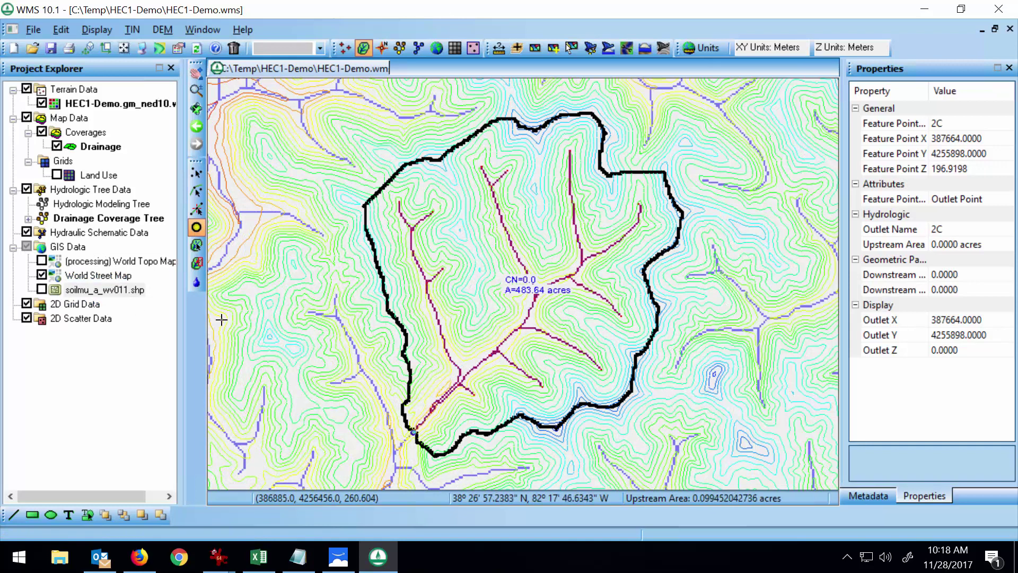
pyautogui.click(42, 274)
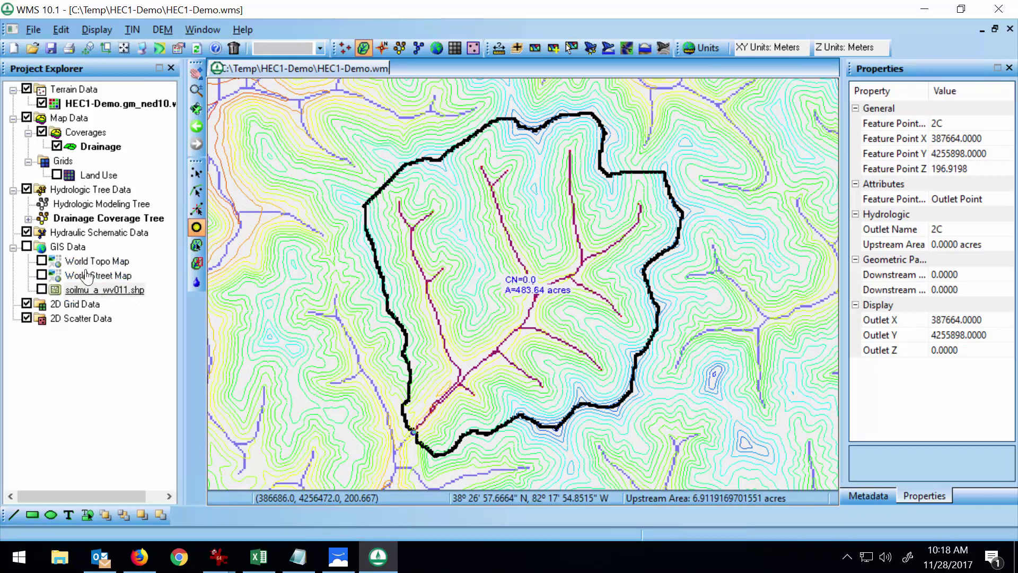
pyautogui.rightClick(89, 136)
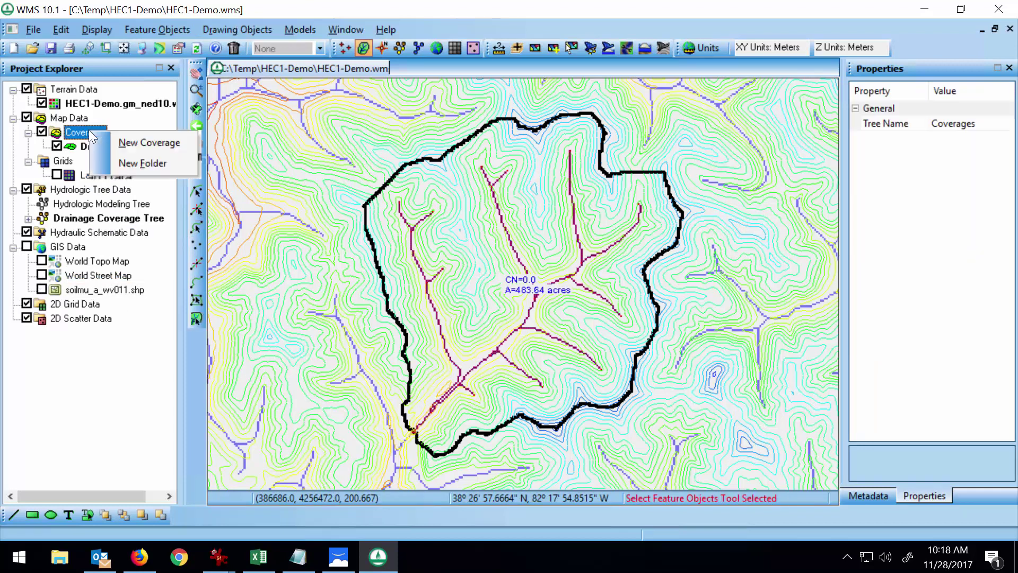
pyautogui.click(145, 142)
pyautogui.click(543, 190)
pyautogui.click(526, 403)
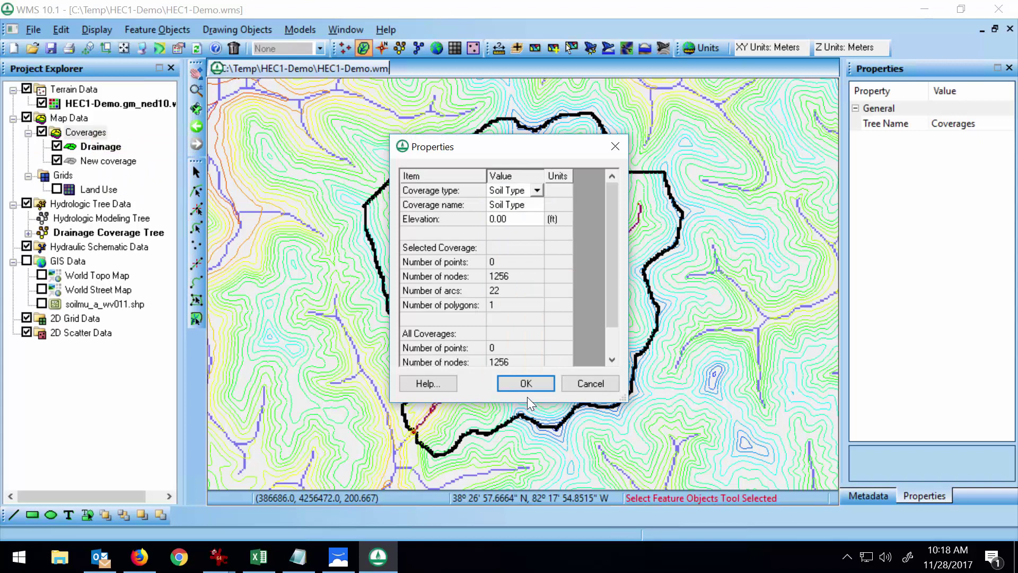
pyautogui.click(525, 382)
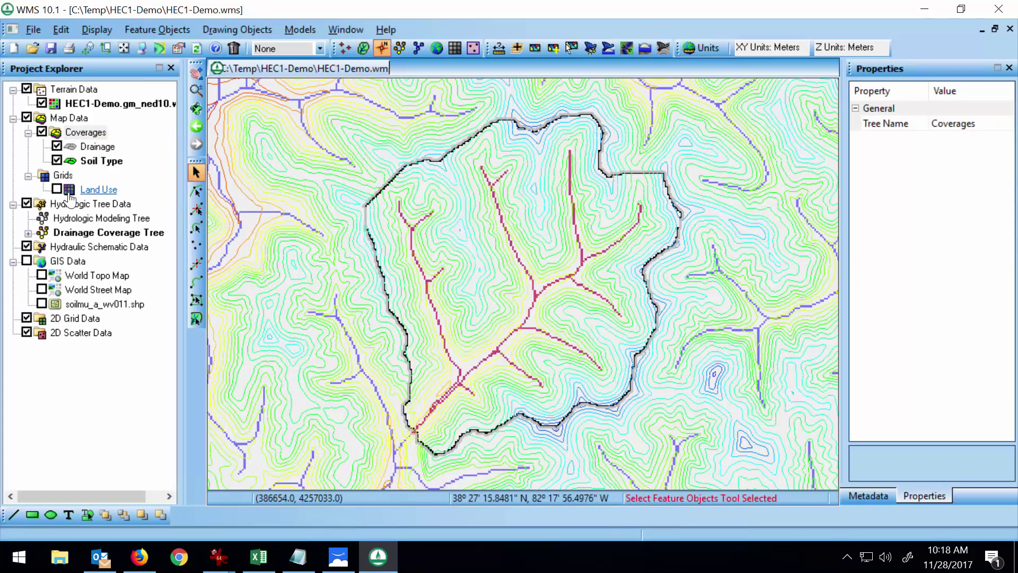
# Show soilmu_a_wv011.shp and join NRCS soil texture and HYDGRP data to it, filling blank values with soil group B and silt loam.
pyautogui.click(41, 304)
pyautogui.rightClick(97, 304)
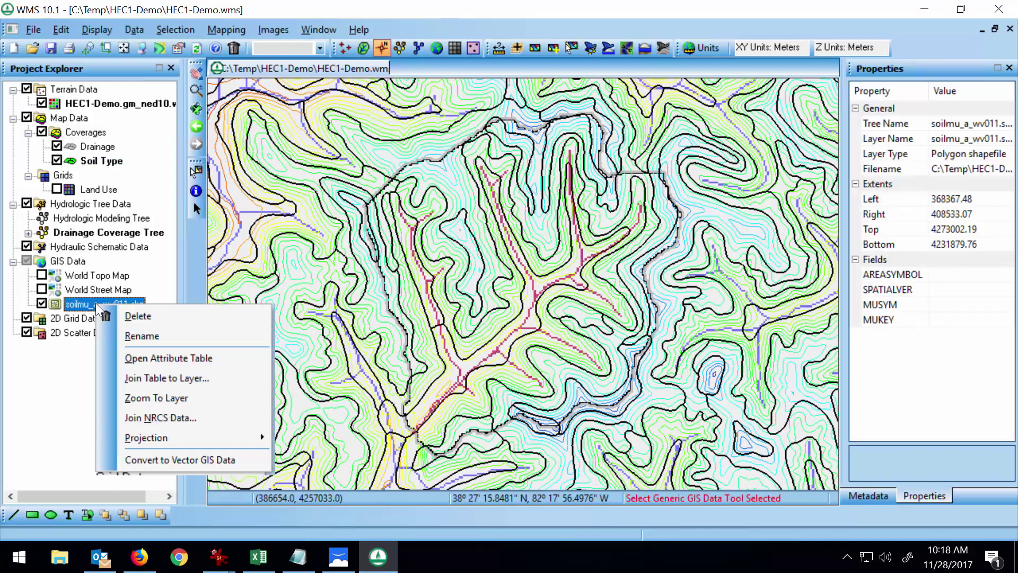
pyautogui.click(164, 418)
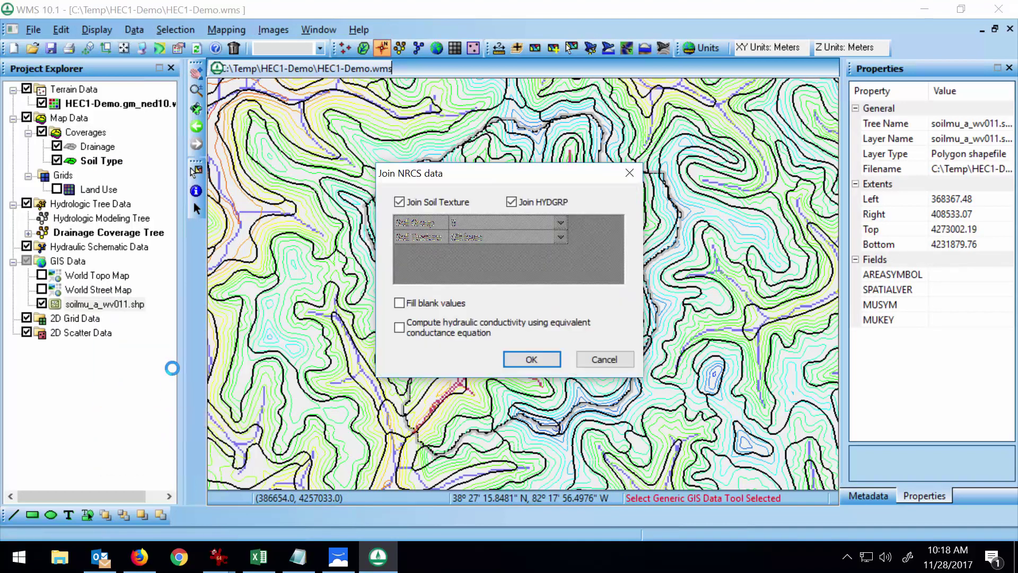
pyautogui.click(443, 304)
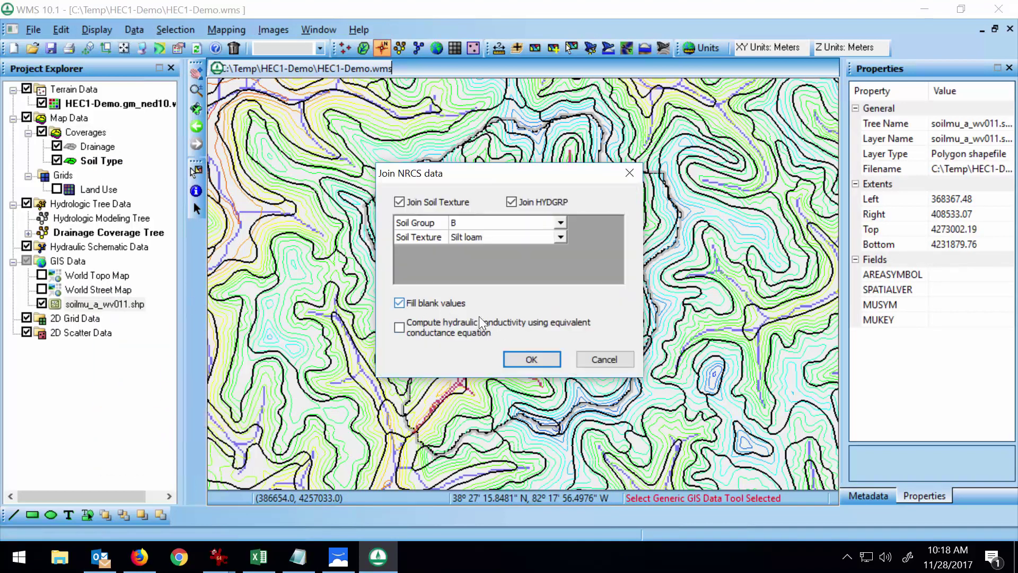
pyautogui.click(542, 362)
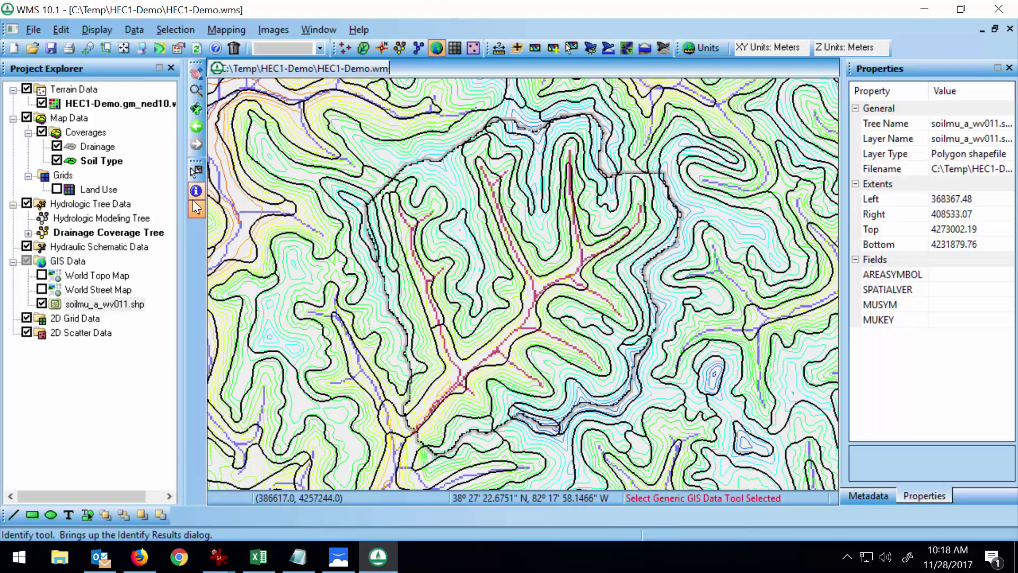
# Convert the soil polygons around the watershed to feature objects in the Soil Type coverage with the proposed attribute mapping, and hide the shapefile.
pyautogui.moveTo(278, 88); pyautogui.dragTo(752, 488)
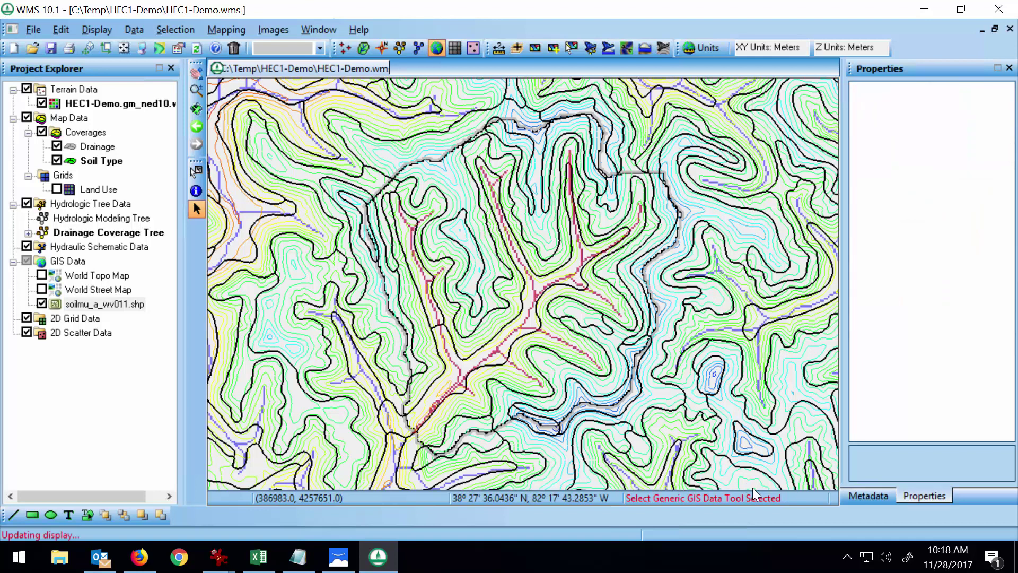
pyautogui.click(229, 29)
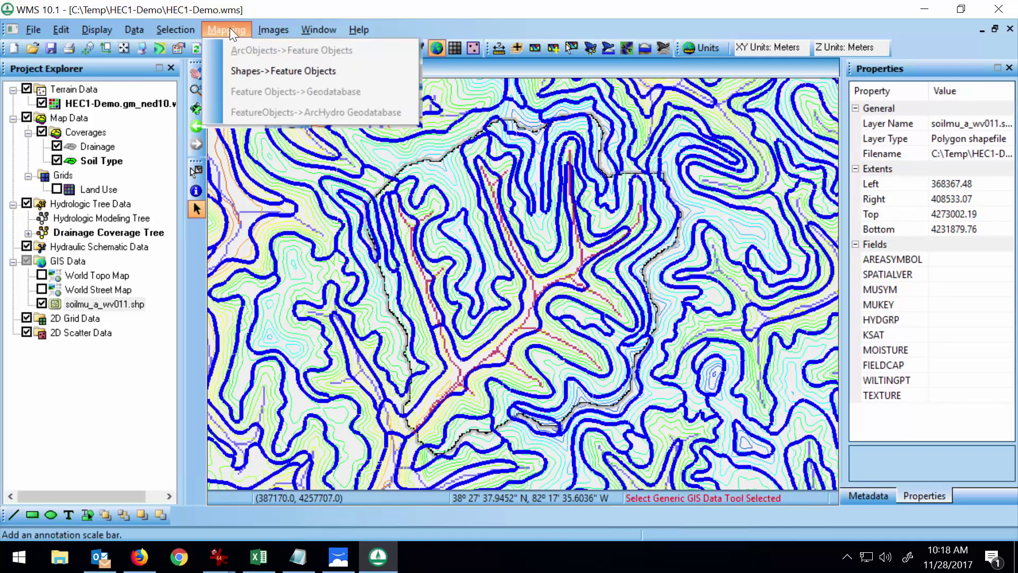
pyautogui.click(247, 68)
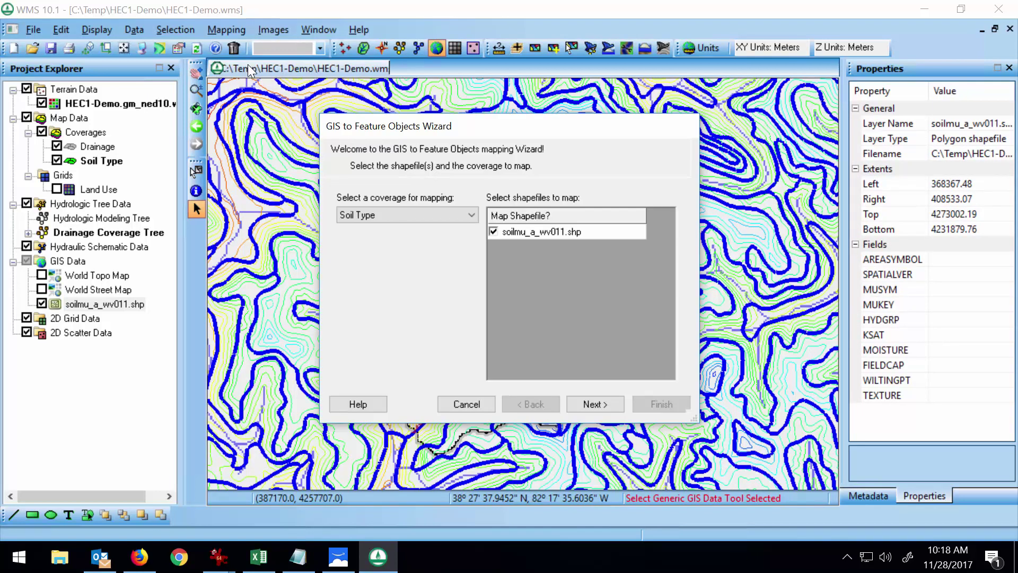
pyautogui.click(589, 404)
pyautogui.click(512, 375)
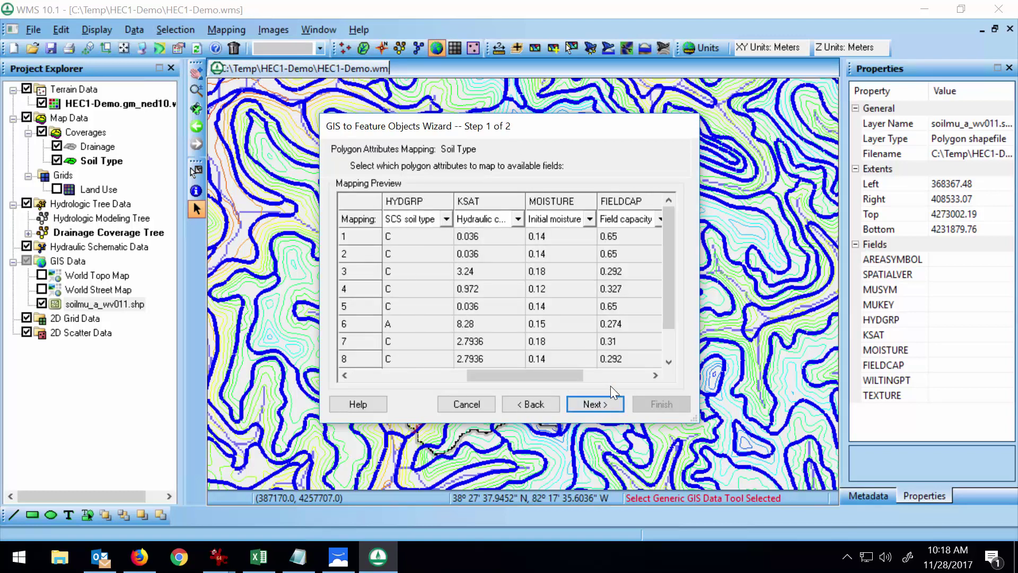
pyautogui.click(609, 403)
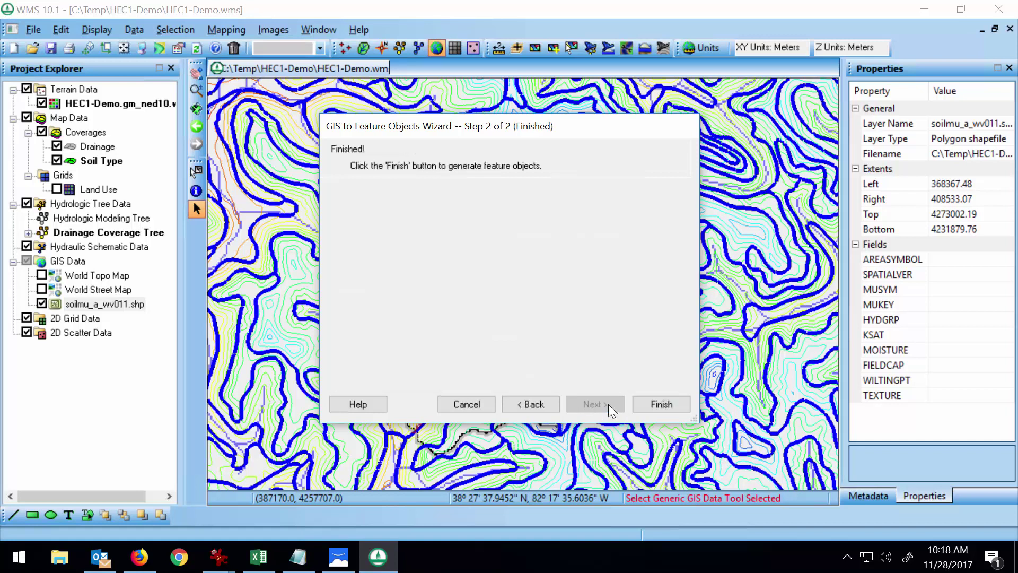
pyautogui.click(661, 404)
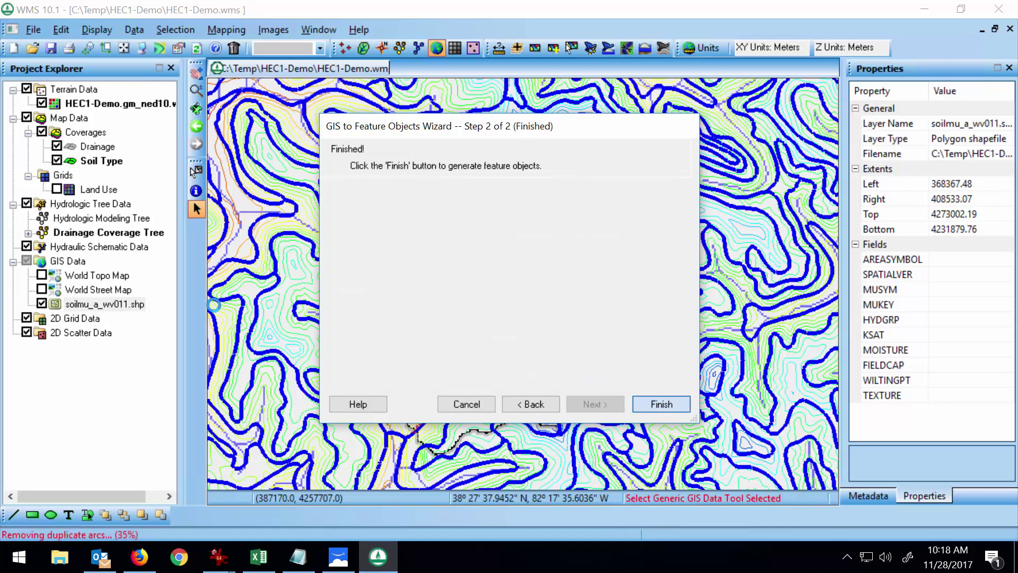
pyautogui.click(42, 303)
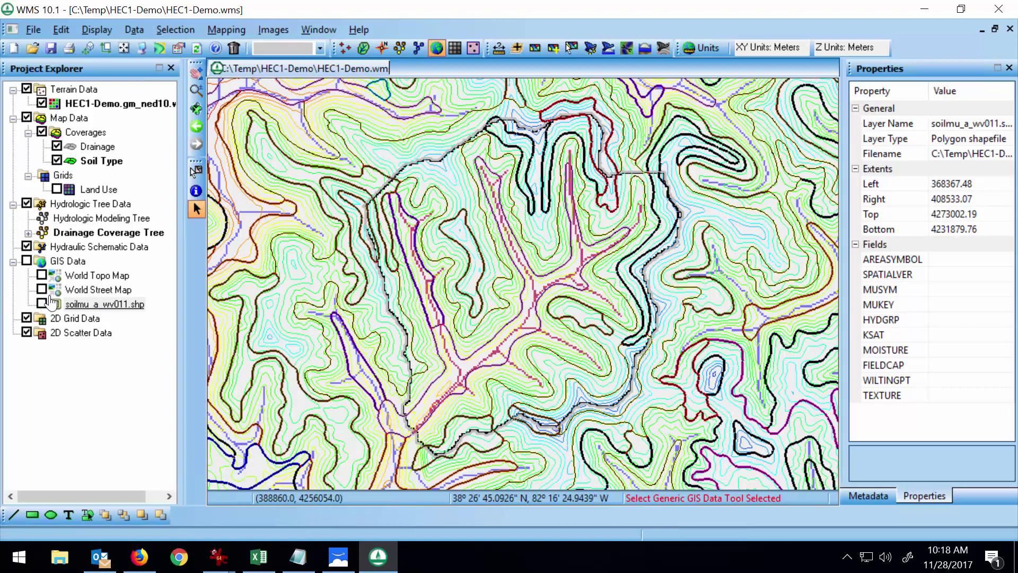
# Display the Land Use grid briefly to check its coverage of the watershed, and hide it again.
pyautogui.click(56, 190)
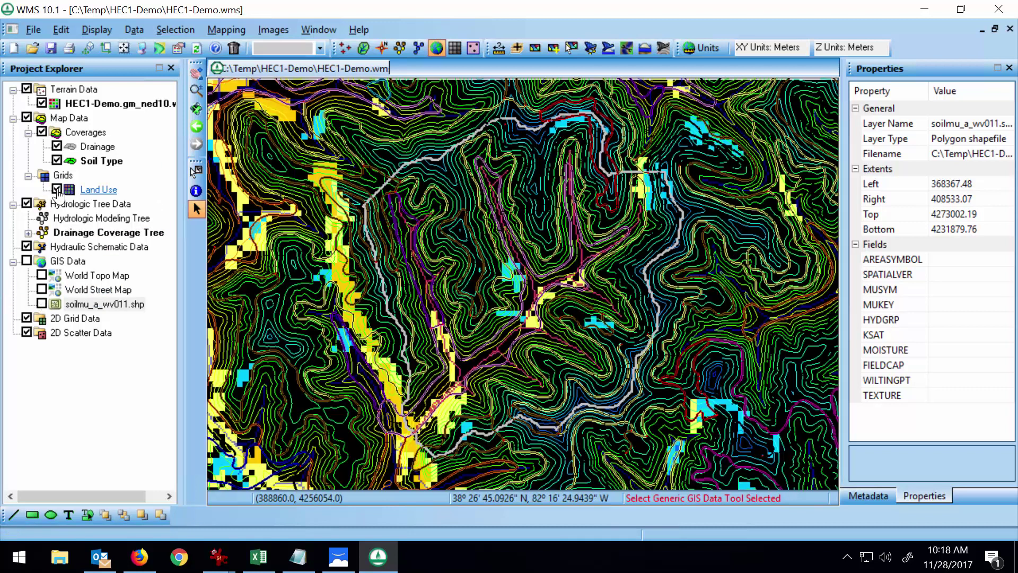
pyautogui.click(56, 190)
pyautogui.click(218, 30)
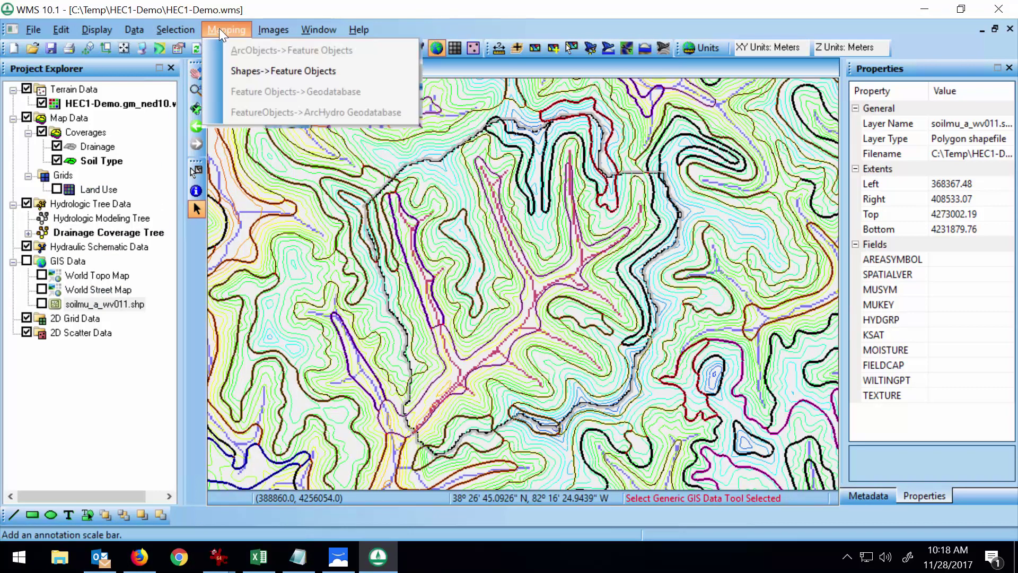
pyautogui.click(324, 9)
# For the SCS Curve Numbers computation, import IWW Curve Number.txt from the WMS folder under CE 433's 2017 Fall as the new land use table.
pyautogui.click(400, 47)
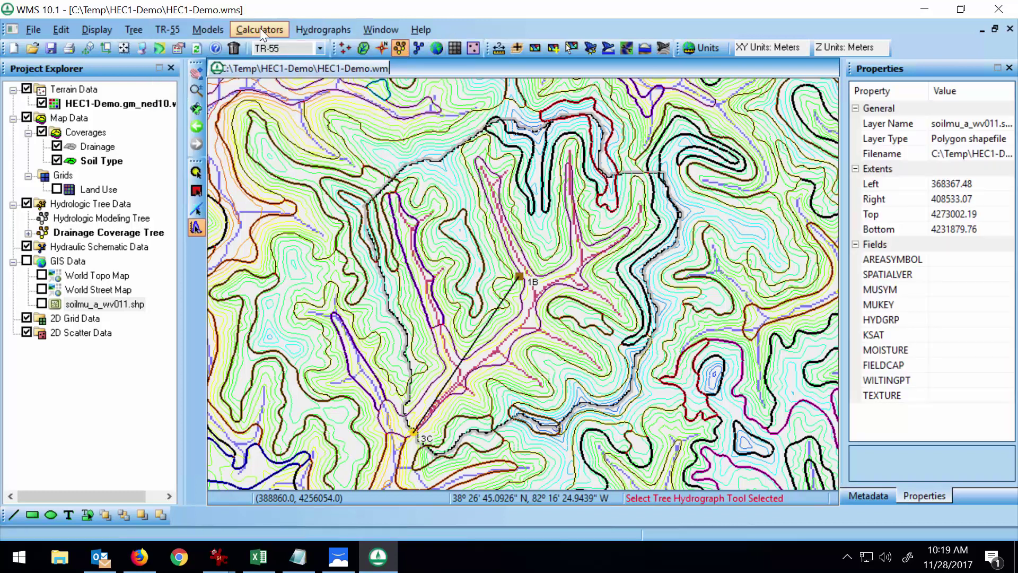
pyautogui.click(259, 29)
pyautogui.click(278, 49)
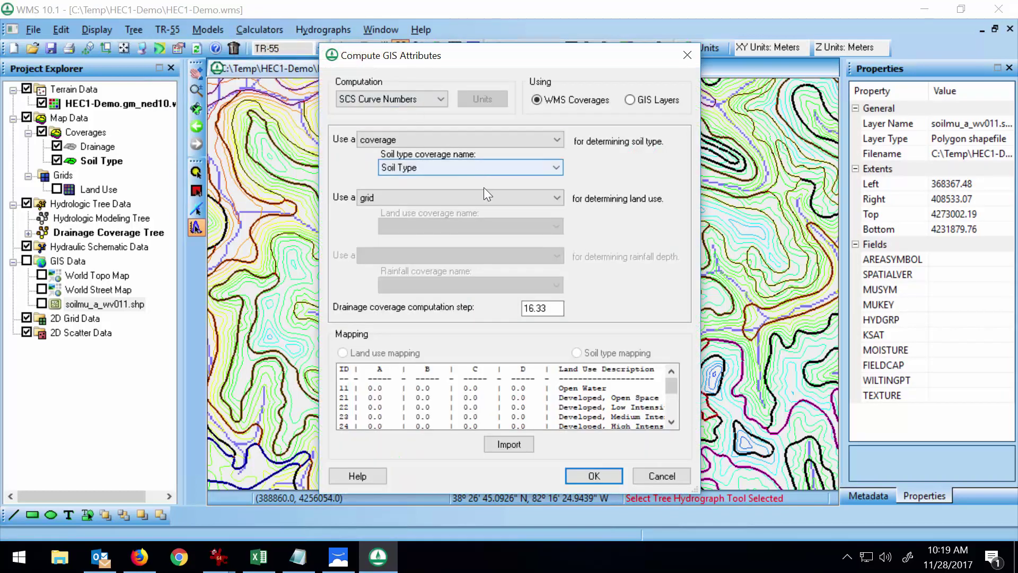
pyautogui.click(507, 444)
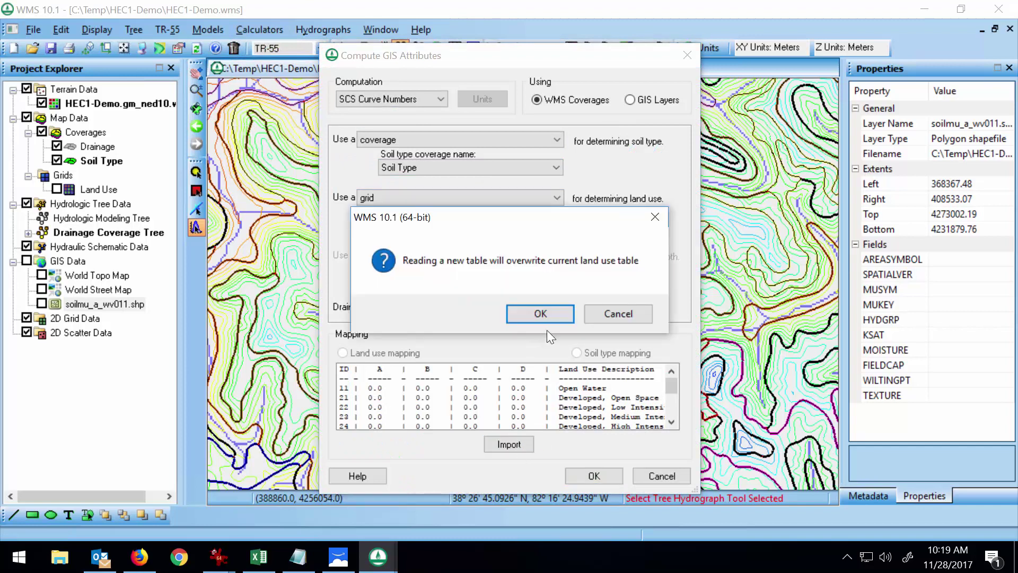
pyautogui.click(549, 313)
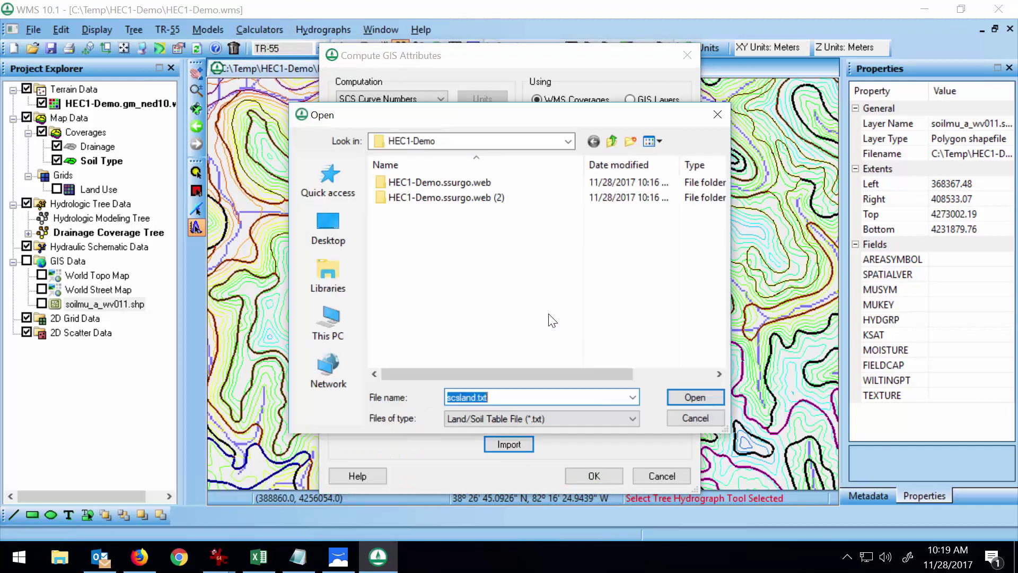
pyautogui.click(568, 141)
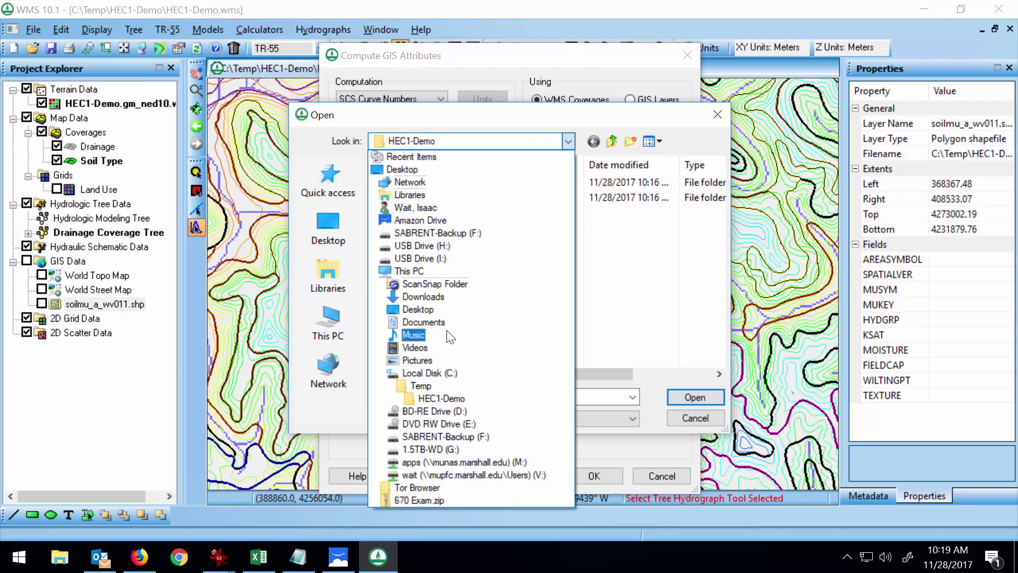
pyautogui.click(424, 322)
pyautogui.doubleClick(418, 273)
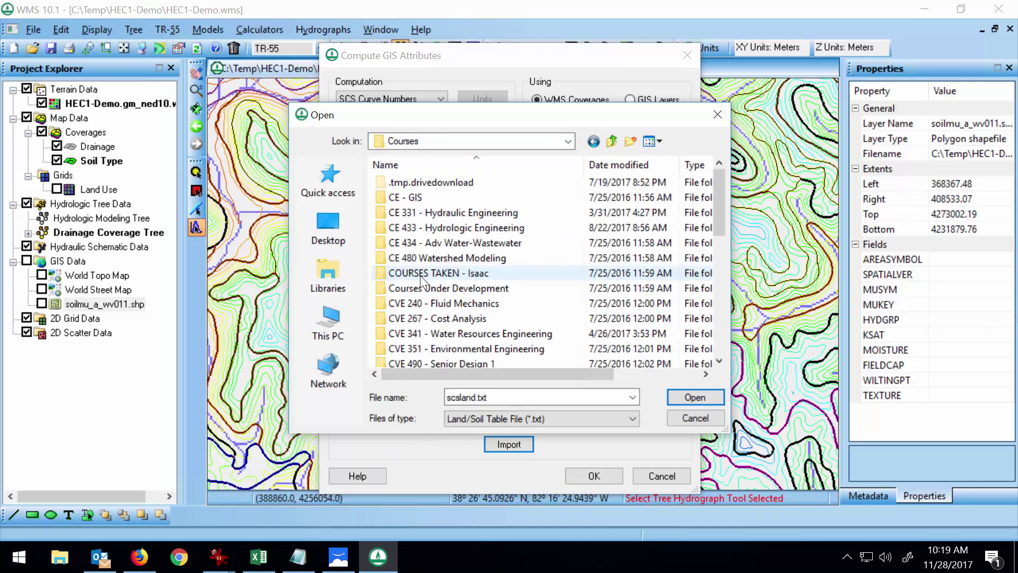
pyautogui.doubleClick(450, 227)
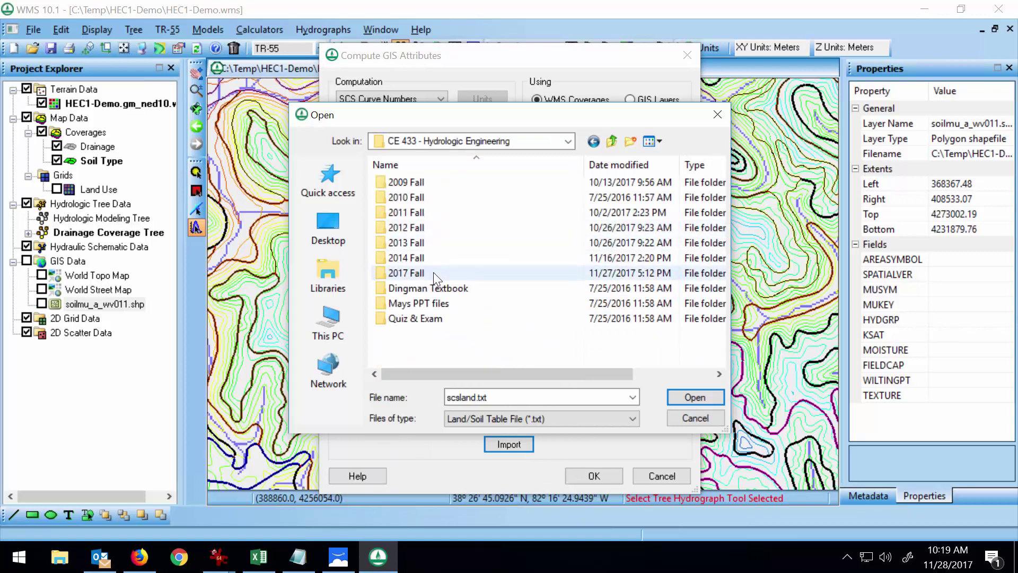
pyautogui.doubleClick(434, 272)
pyautogui.doubleClick(443, 217)
pyautogui.click(458, 249)
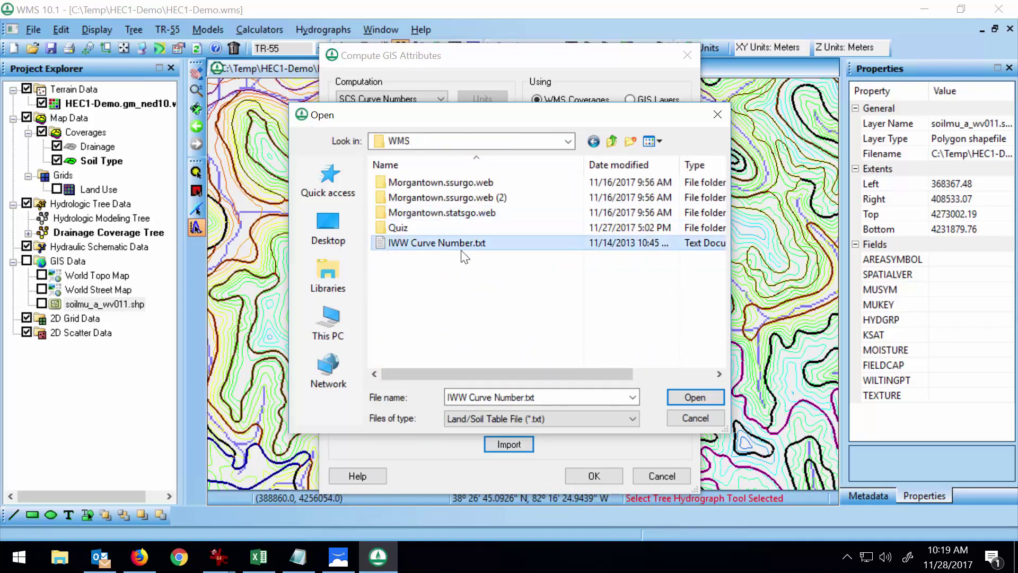
pyautogui.click(694, 398)
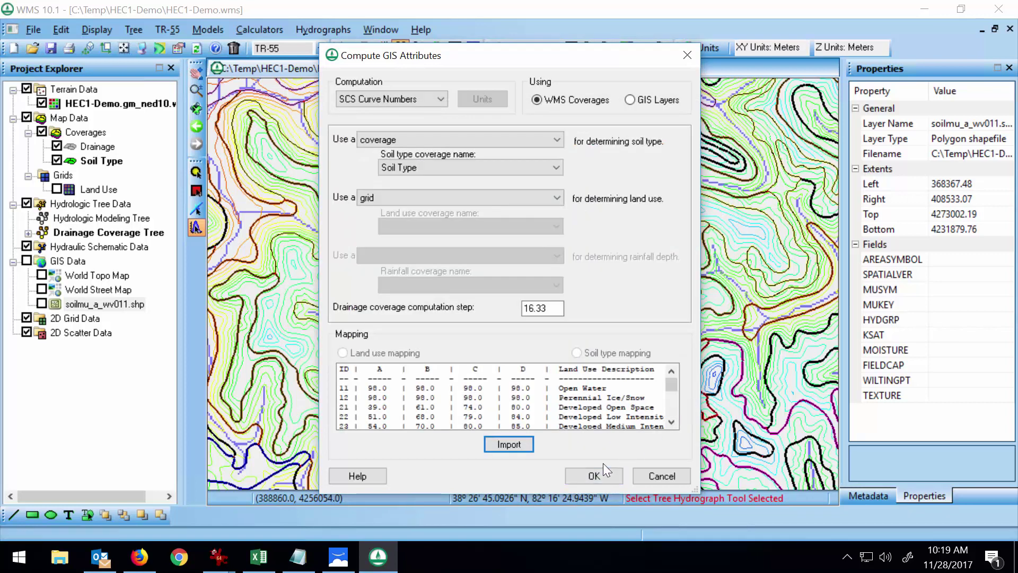
# Run the SCS curve number computation, view the resulting runoff curve number report for the basin, and close it.
pyautogui.click(607, 472)
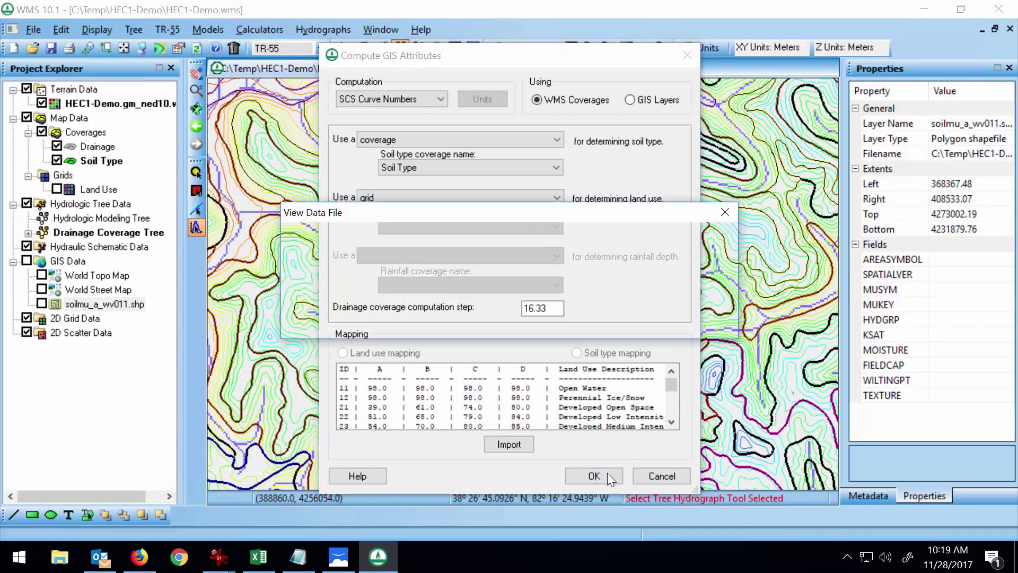
pyautogui.click(613, 321)
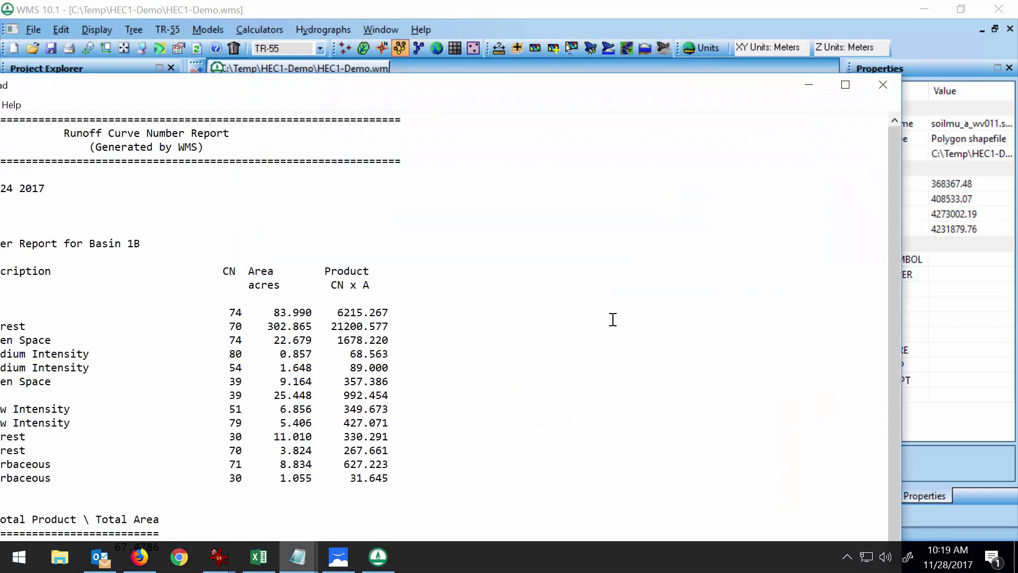
pyautogui.moveTo(484, 89); pyautogui.dragTo(574, 38)
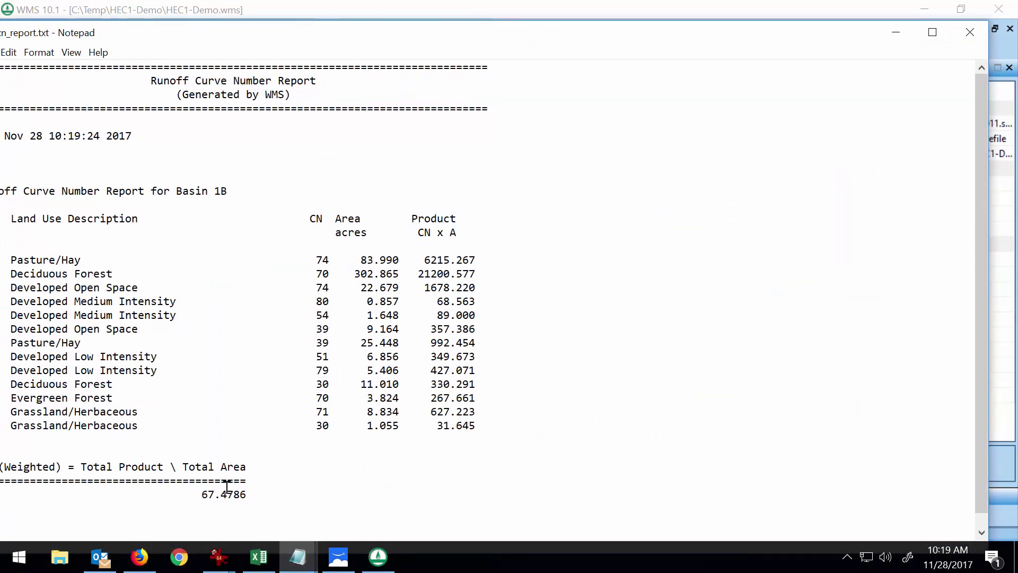
pyautogui.click(969, 32)
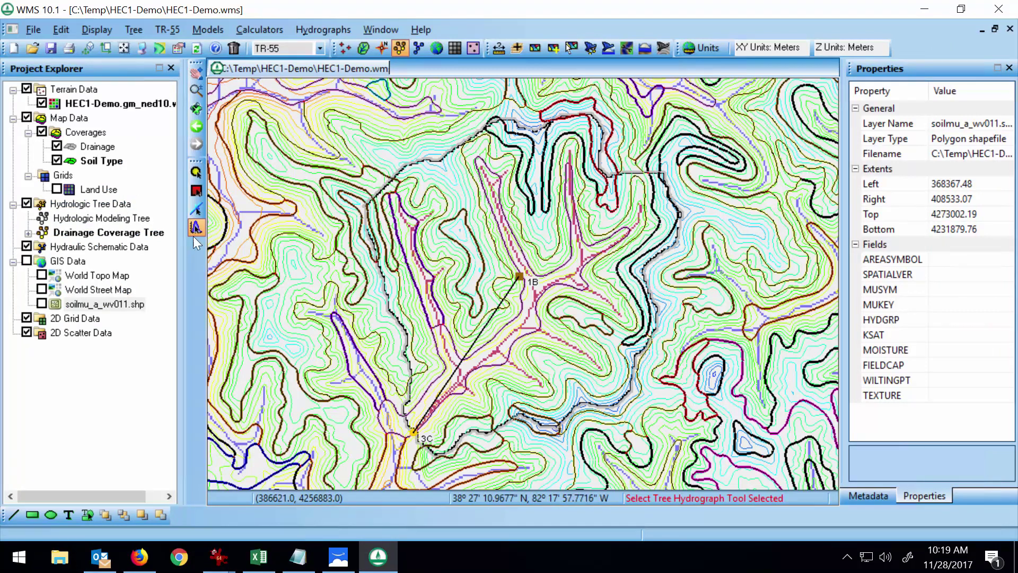
# Hide the DEM and the Soil Type coverage, and switch the hydrologic model to HEC-1.
pyautogui.click(41, 103)
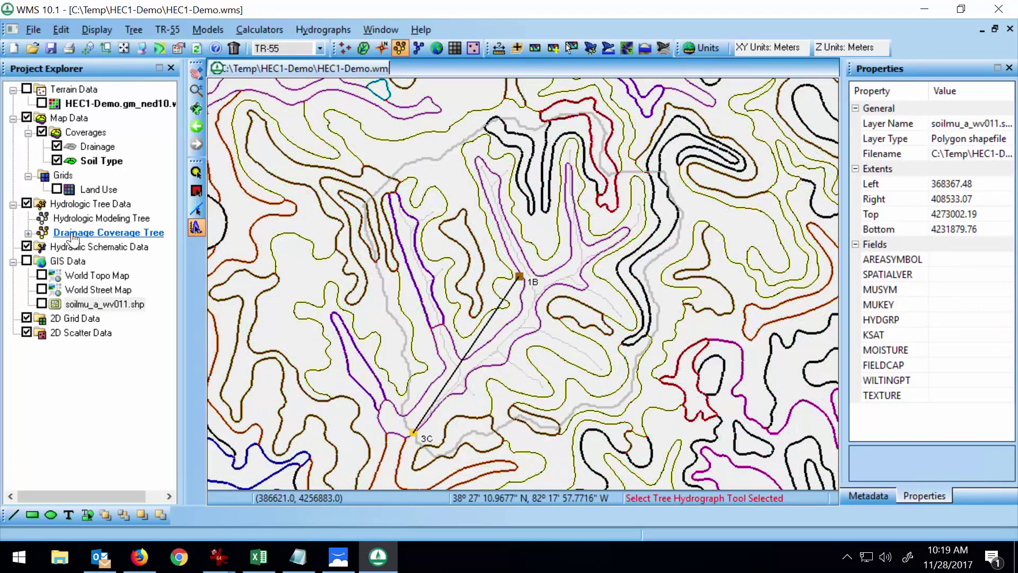
pyautogui.click(57, 160)
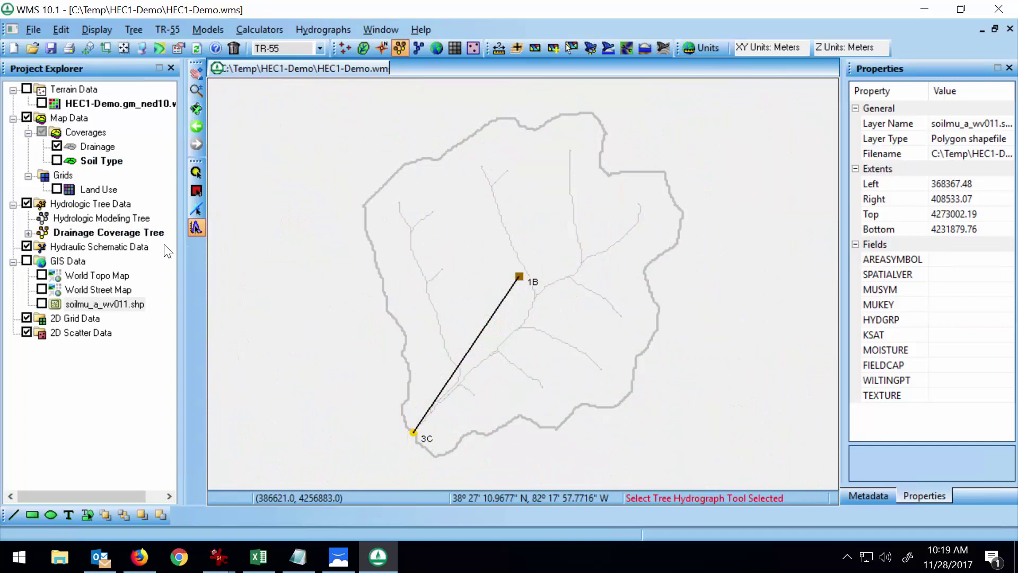
pyautogui.click(319, 48)
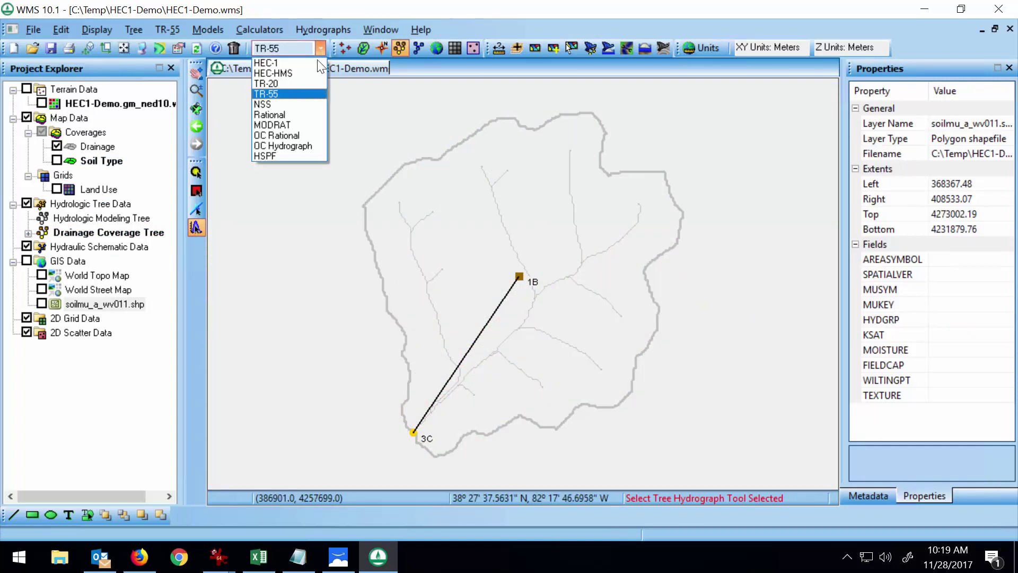
pyautogui.click(300, 61)
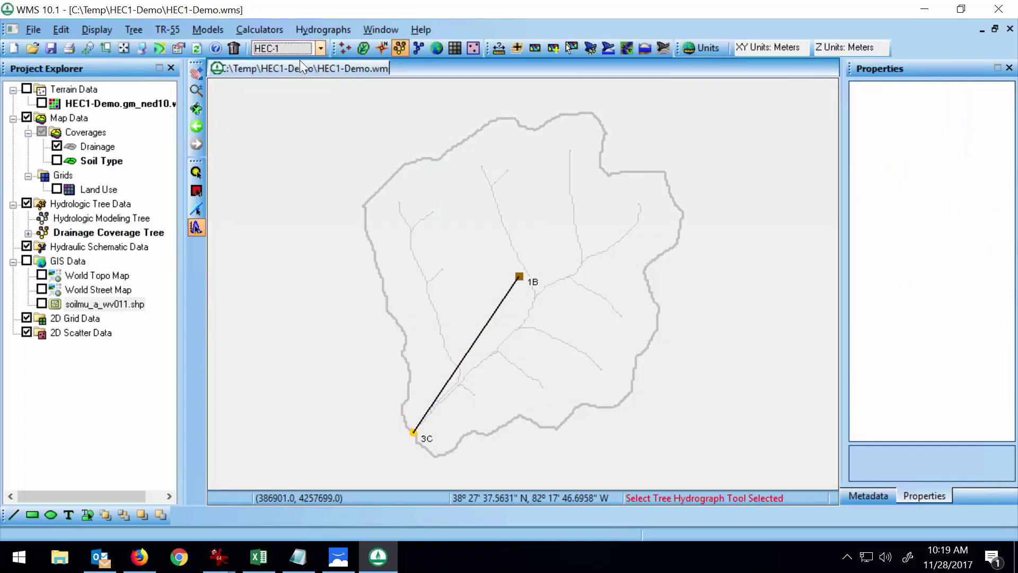
# Turn on the Basin Average Precipitation label in the drainage data display options, and make the Drainage coverage active to check the basin labels.
pyautogui.click(142, 48)
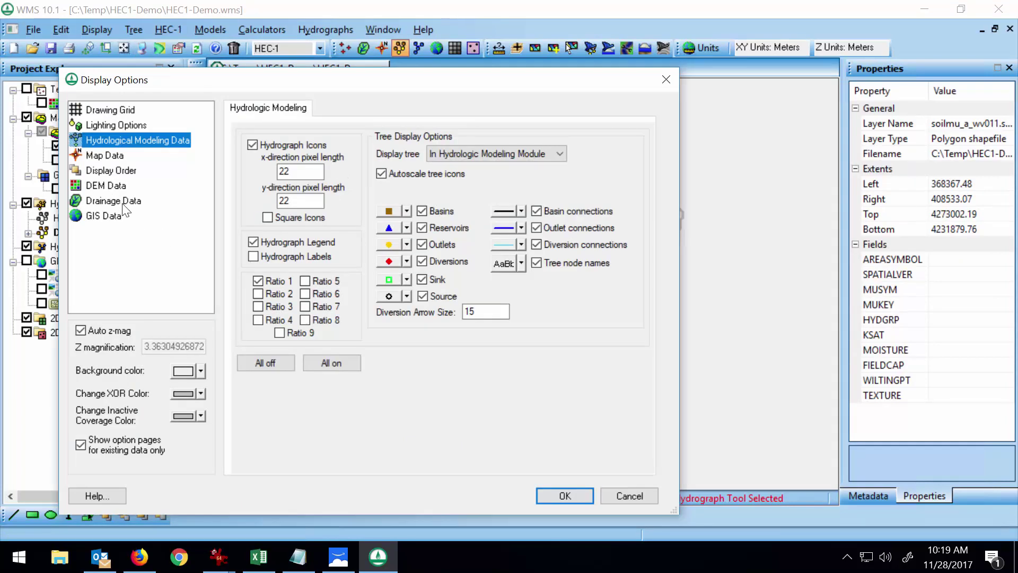
pyautogui.click(122, 186)
pyautogui.click(148, 204)
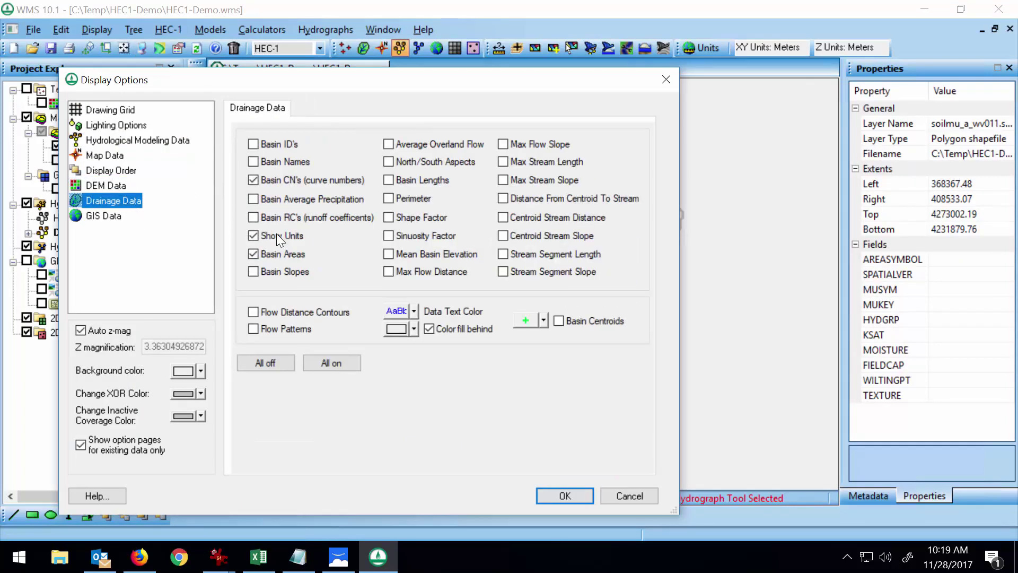
pyautogui.click(291, 198)
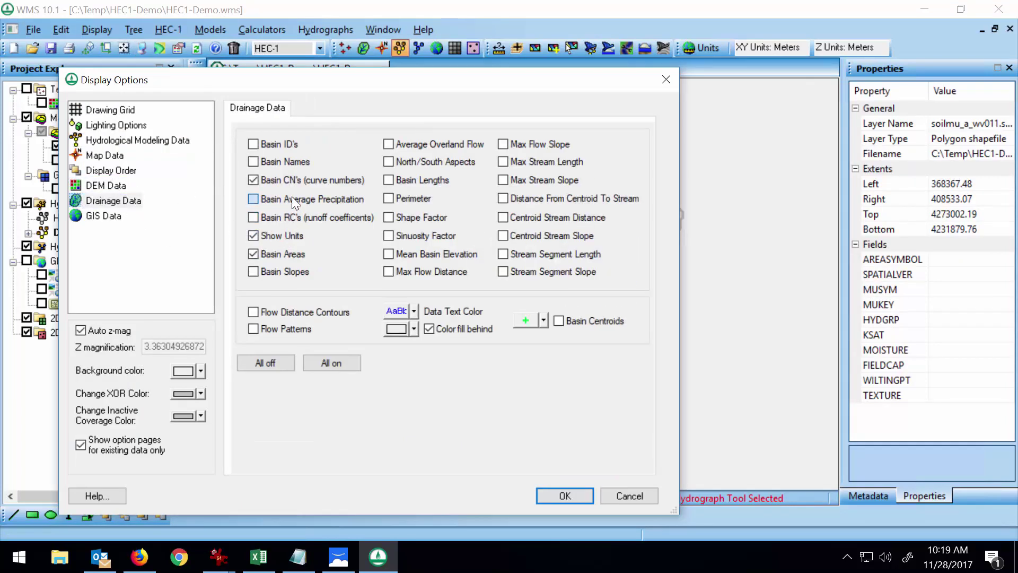
pyautogui.click(546, 494)
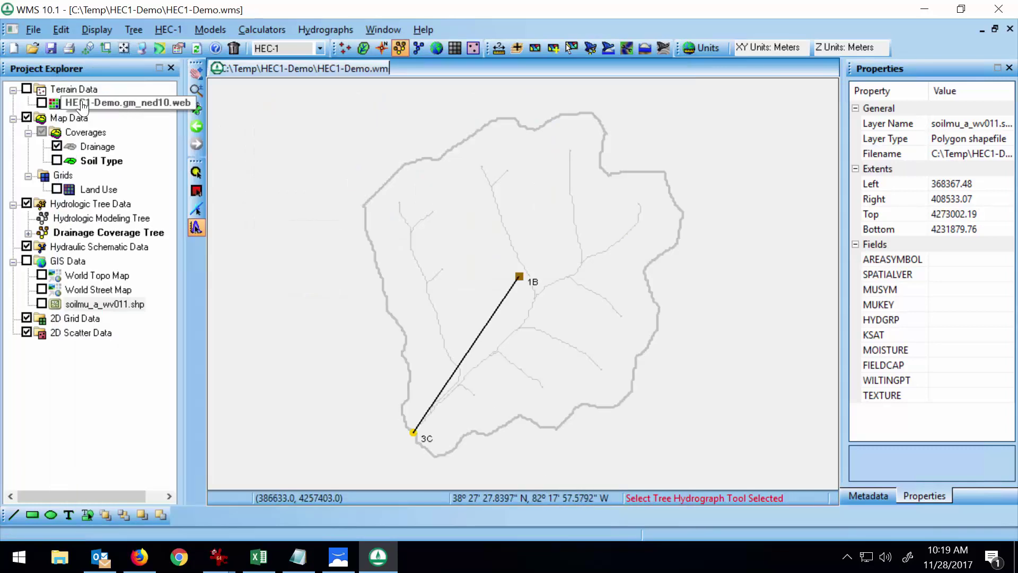
pyautogui.click(98, 146)
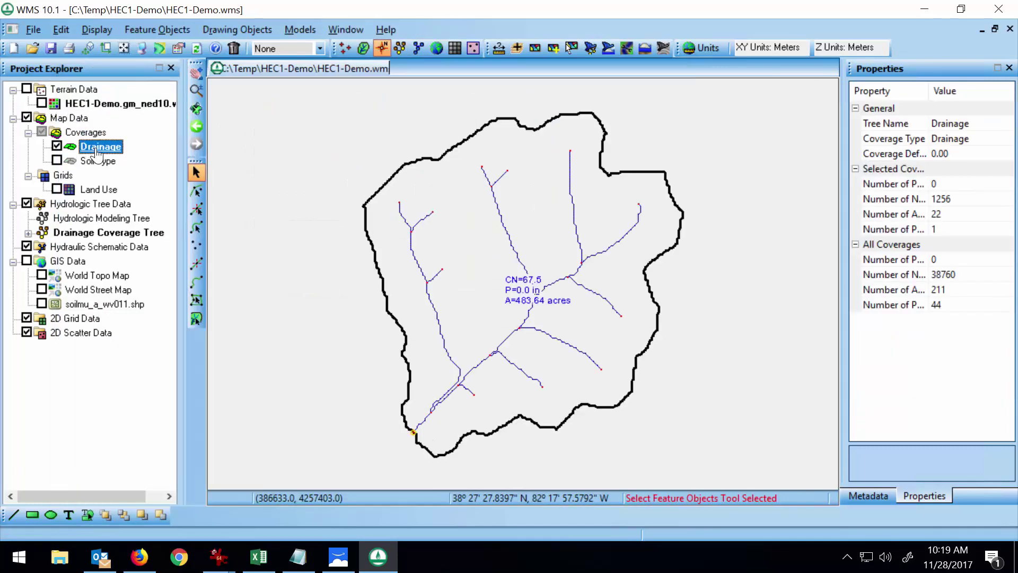
pyautogui.click(559, 283)
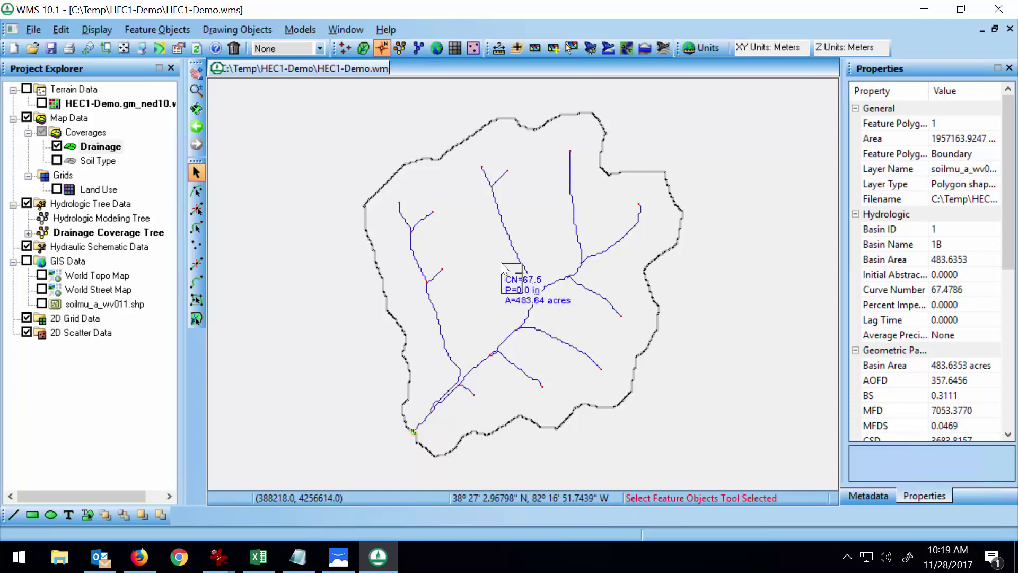
pyautogui.click(504, 270)
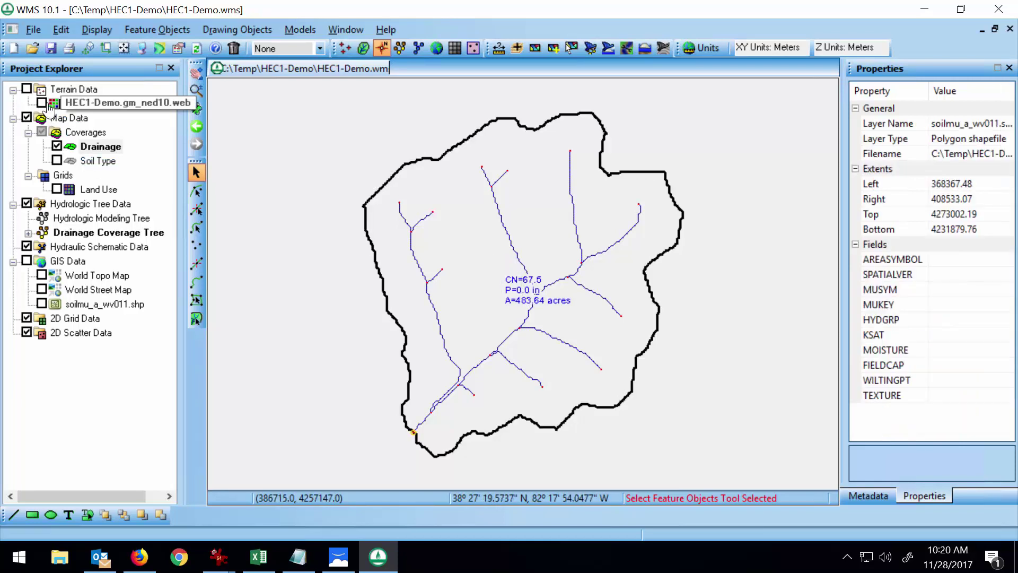
# In the hydrologic modeling module, move basin 1B's icon up and away from the basin labels, and save the project.
pyautogui.click(399, 49)
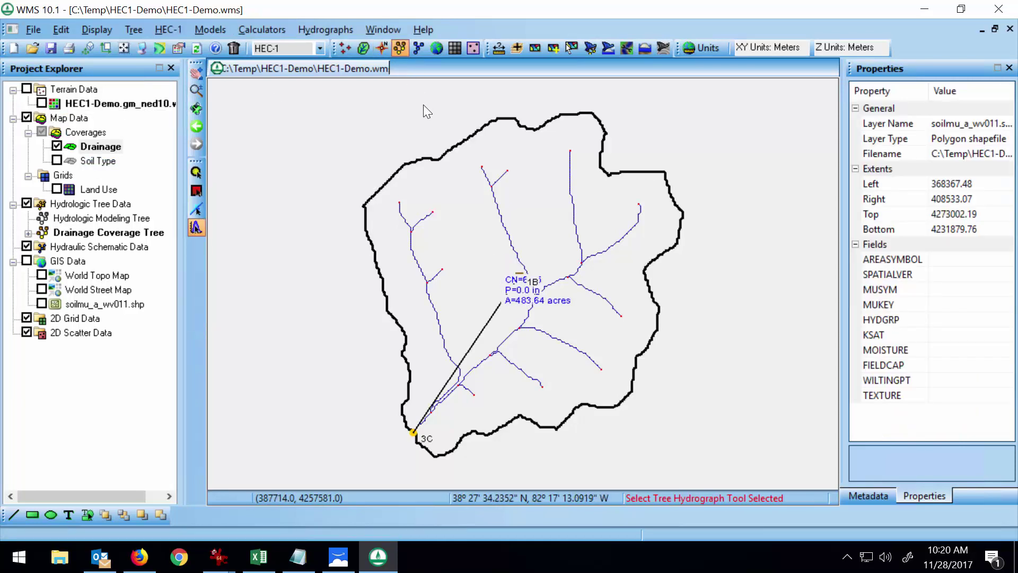
pyautogui.click(518, 275)
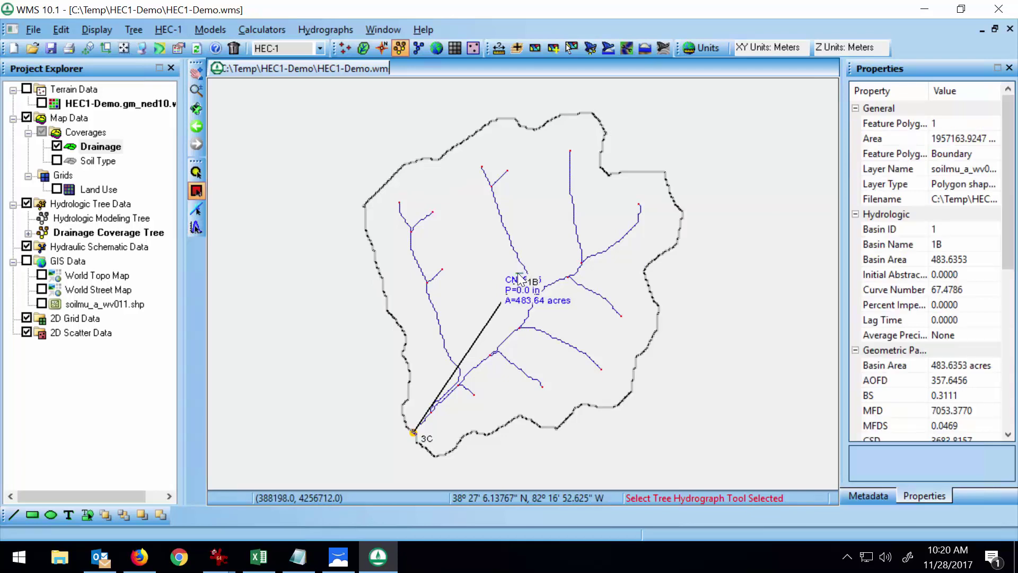
pyautogui.moveTo(515, 276); pyautogui.dragTo(466, 254)
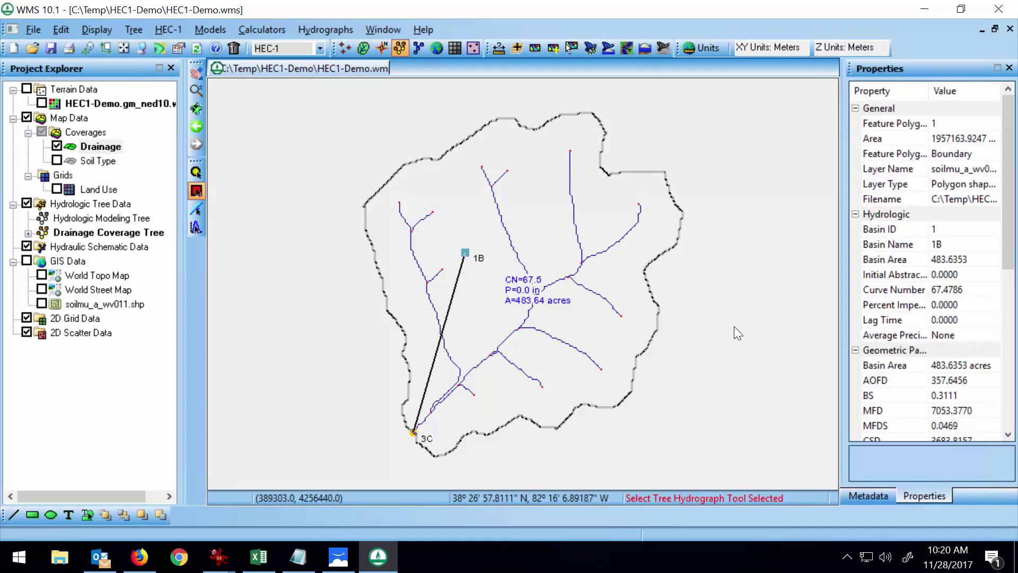
pyautogui.click(51, 48)
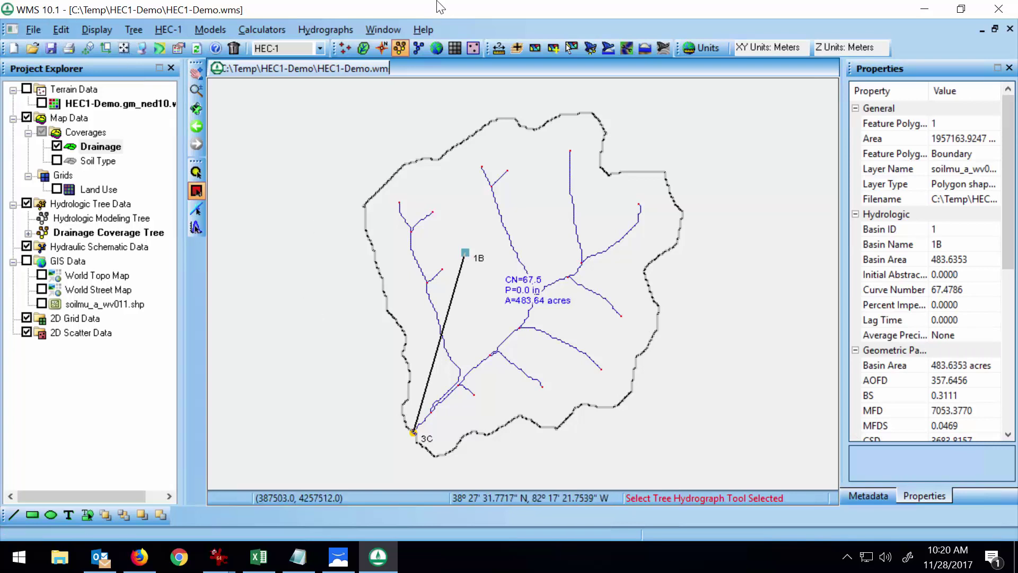
pyautogui.moveTo(640, 5)
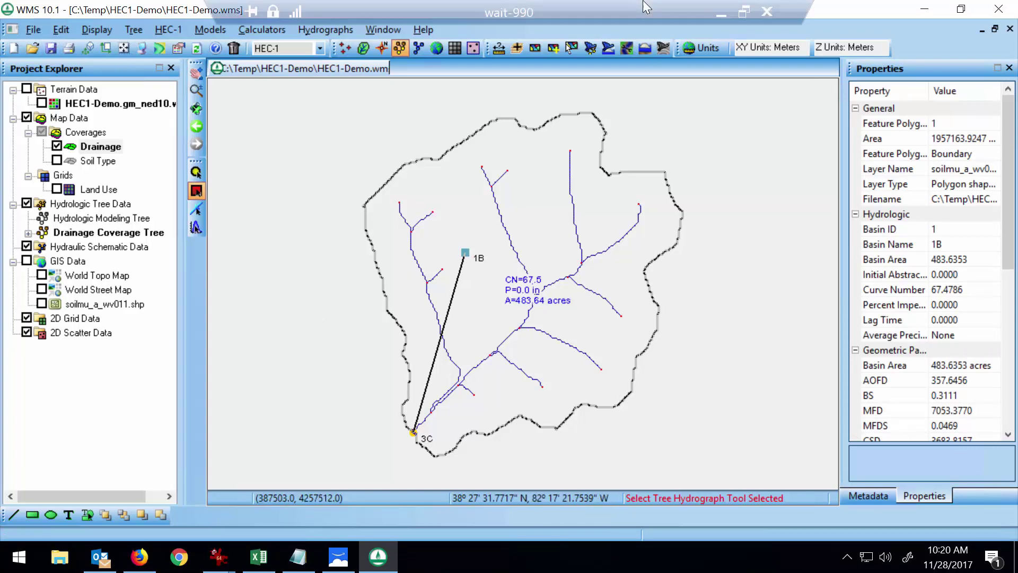
pyautogui.click(720, 13)
pyautogui.click(173, 129)
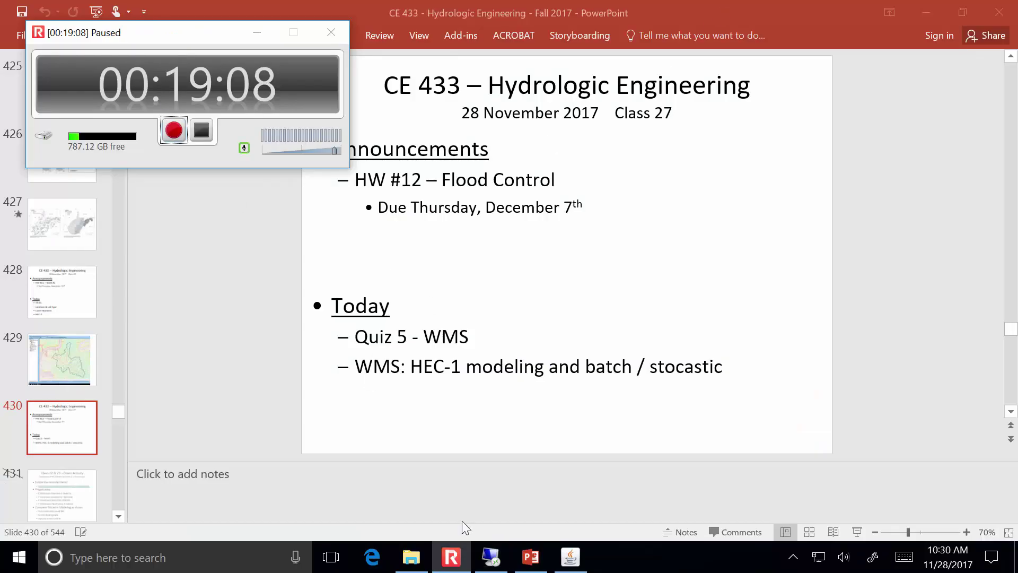
pyautogui.click(486, 566)
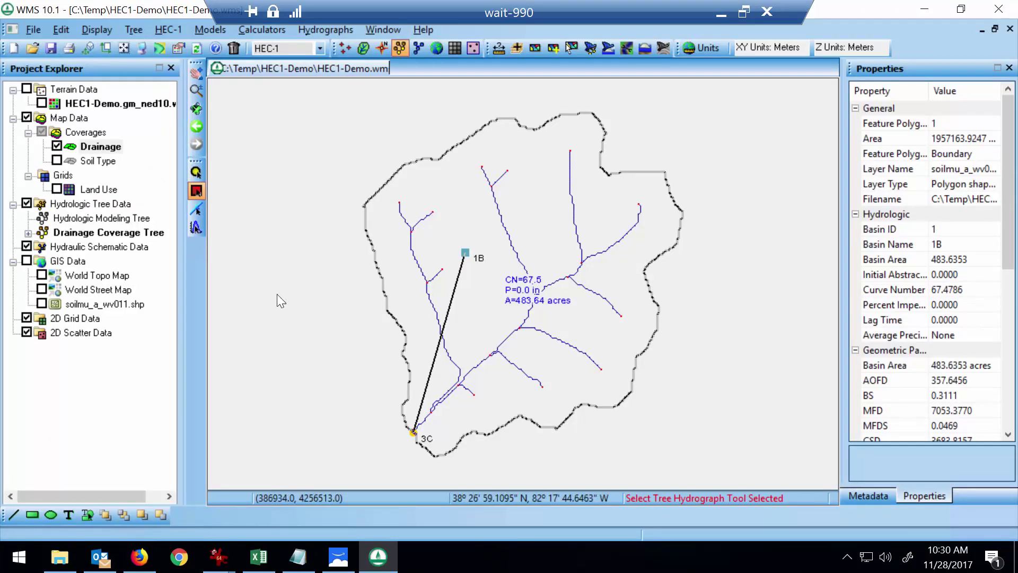
# Open the HEC-1 parameters of basin 1B and set its precipitation to a basin average (PB) of -1 in.
pyautogui.doubleClick(465, 253)
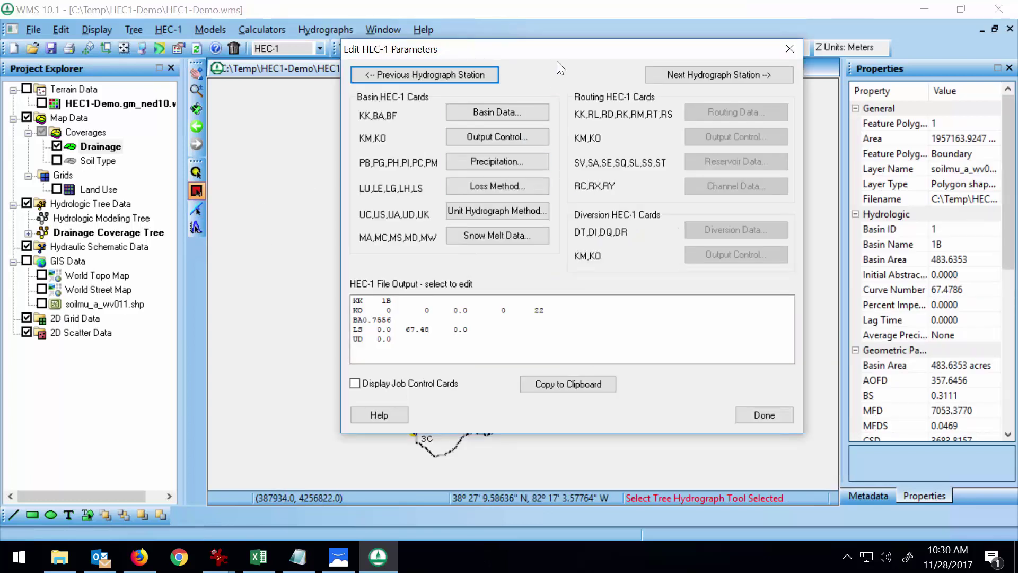
pyautogui.moveTo(558, 55); pyautogui.dragTo(260, 50)
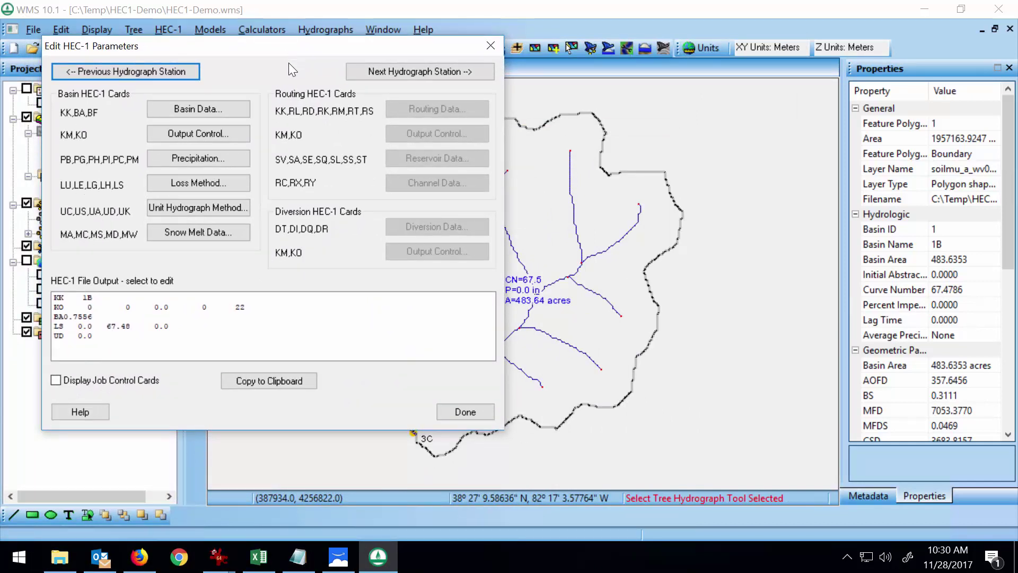
pyautogui.click(235, 160)
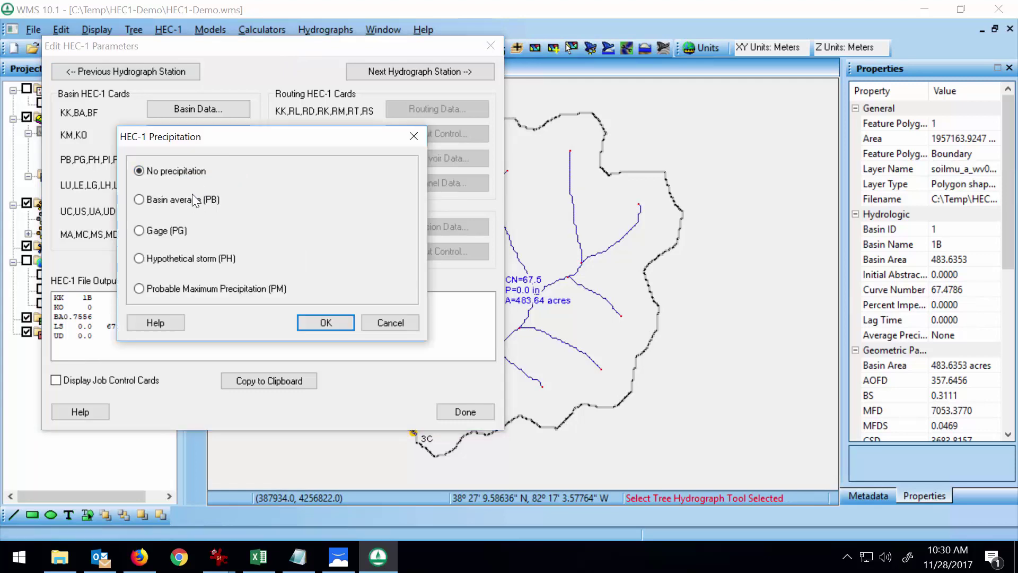
pyautogui.click(188, 206)
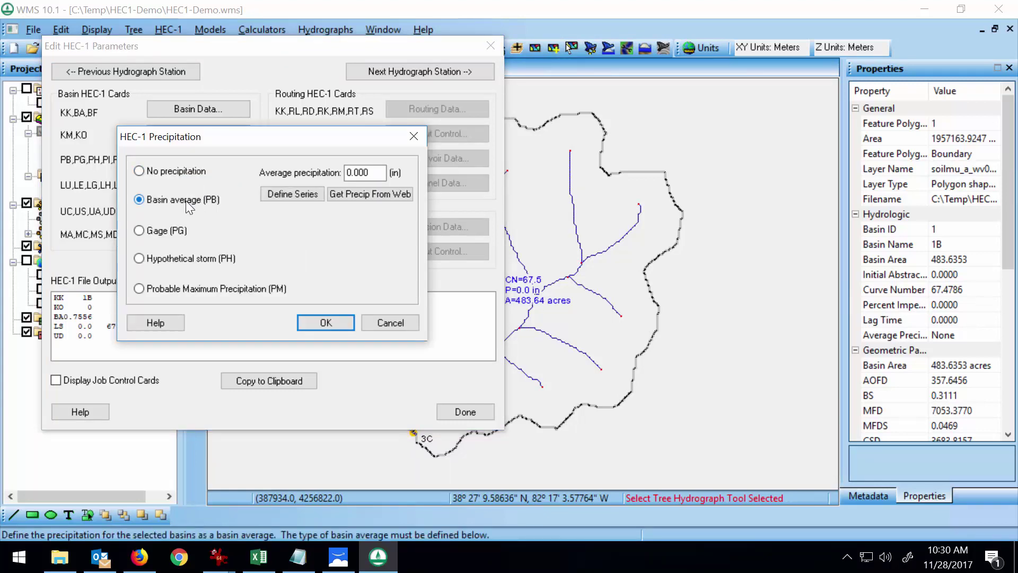
pyautogui.click(367, 173)
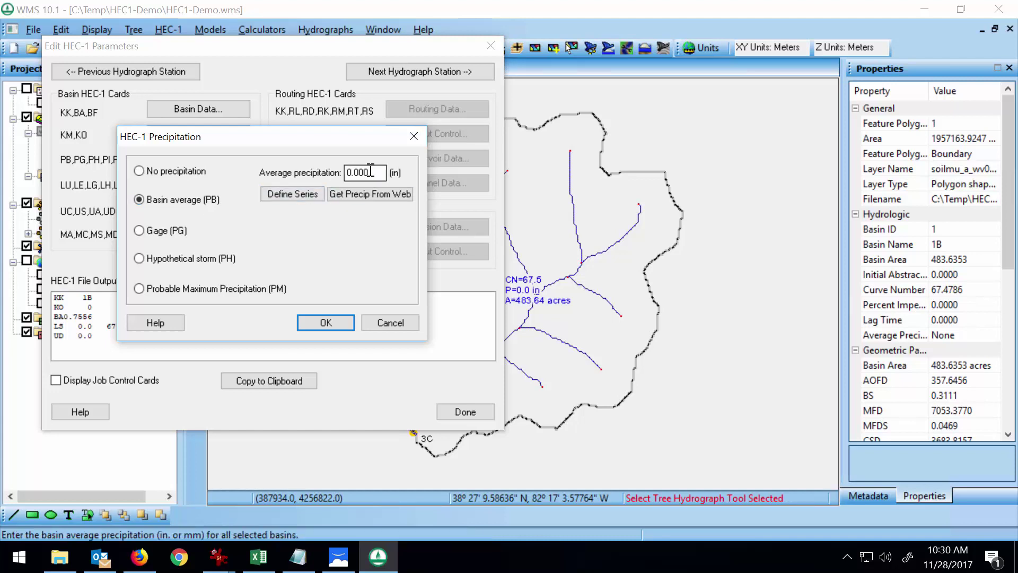
pyautogui.moveTo(367, 170); pyautogui.dragTo(324, 176)
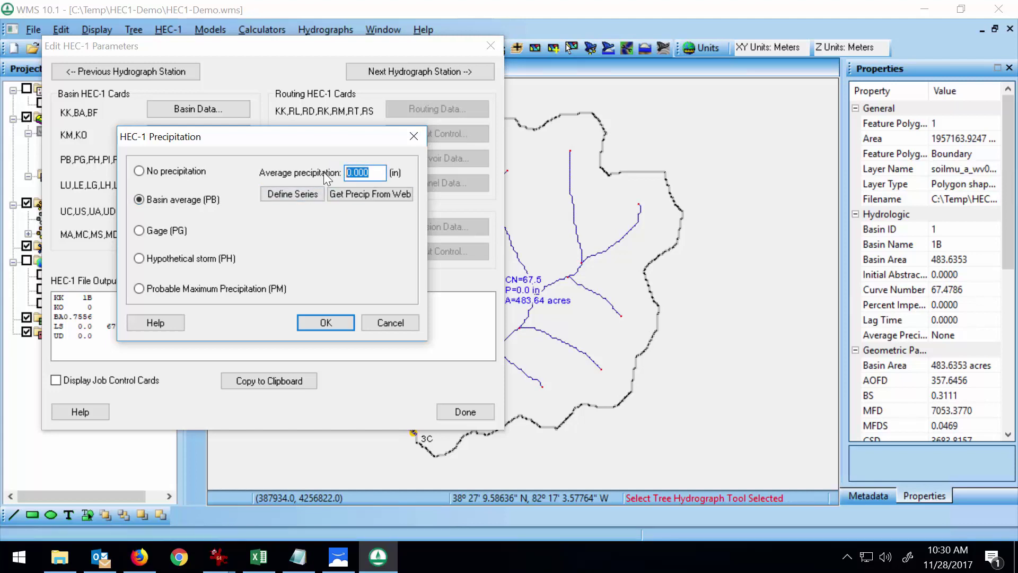
pyautogui.write('1')
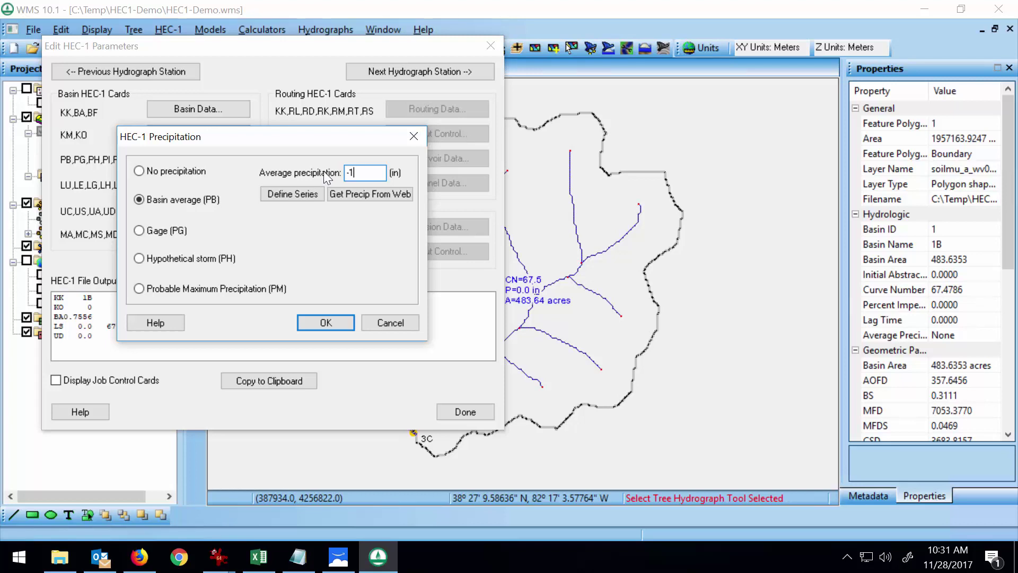
# Assign the typeII-24hour curve as the basin's precipitation distribution series and accept the precipitation settings.
pyautogui.click(290, 194)
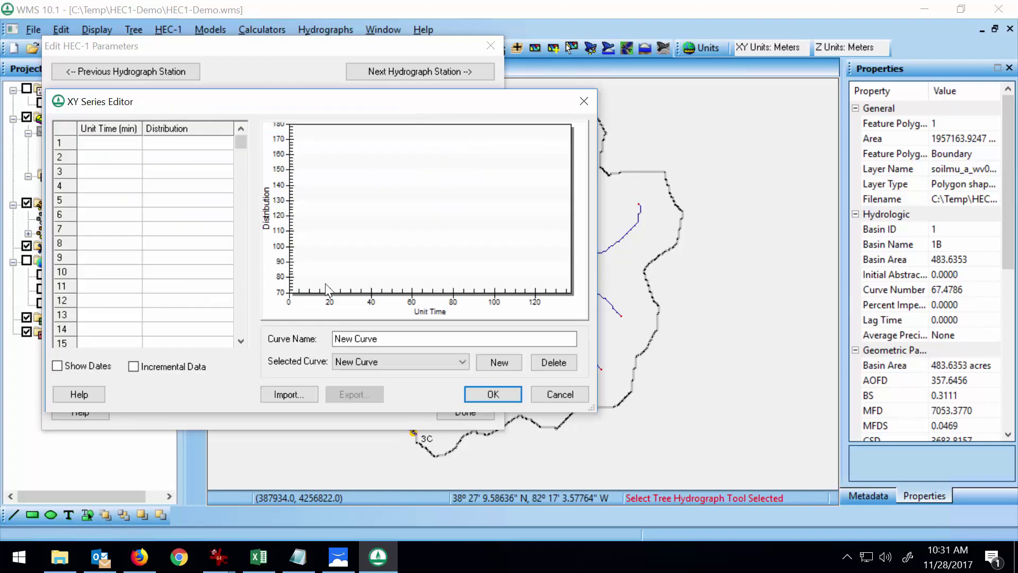
pyautogui.click(370, 357)
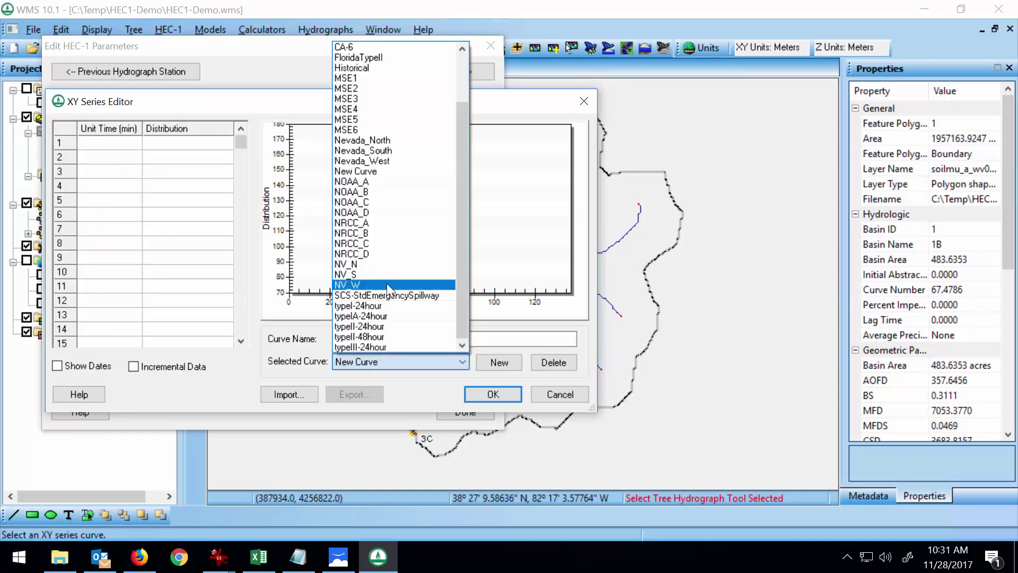
pyautogui.click(391, 326)
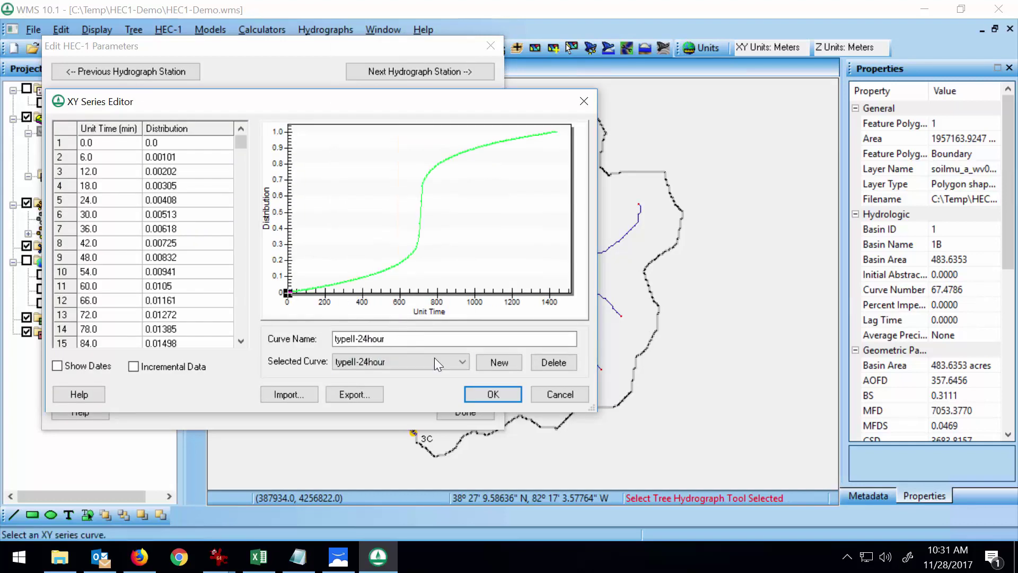
pyautogui.click(467, 393)
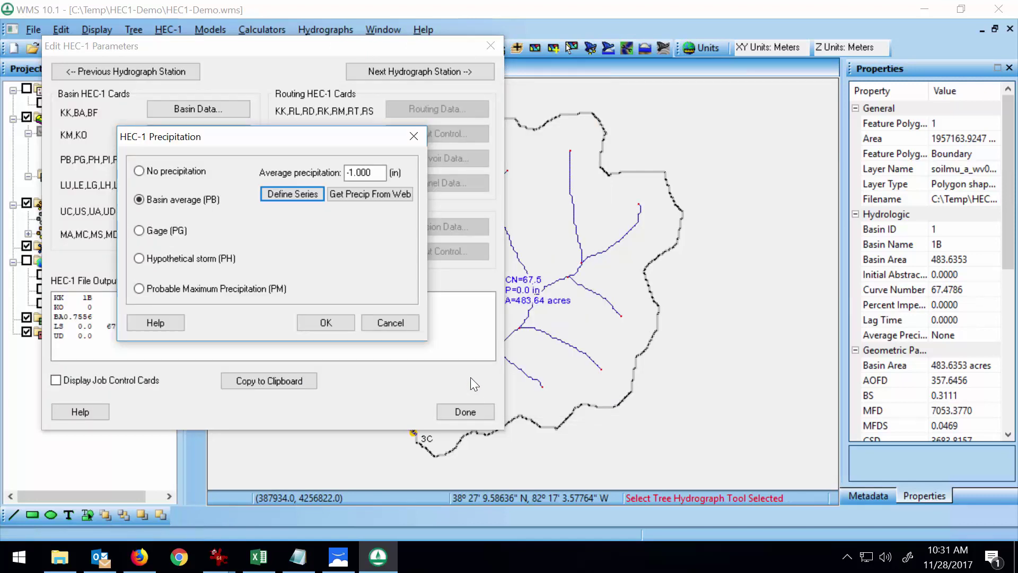
pyautogui.click(343, 320)
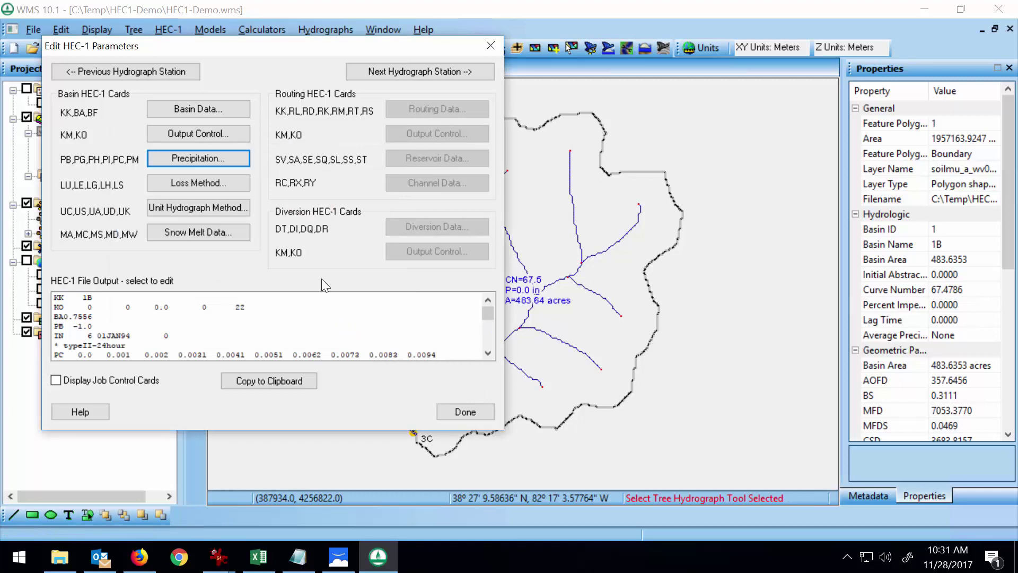
# Set the curve number (CRVNBR) of basin 1B's SCS loss method to -2.
pyautogui.click(230, 183)
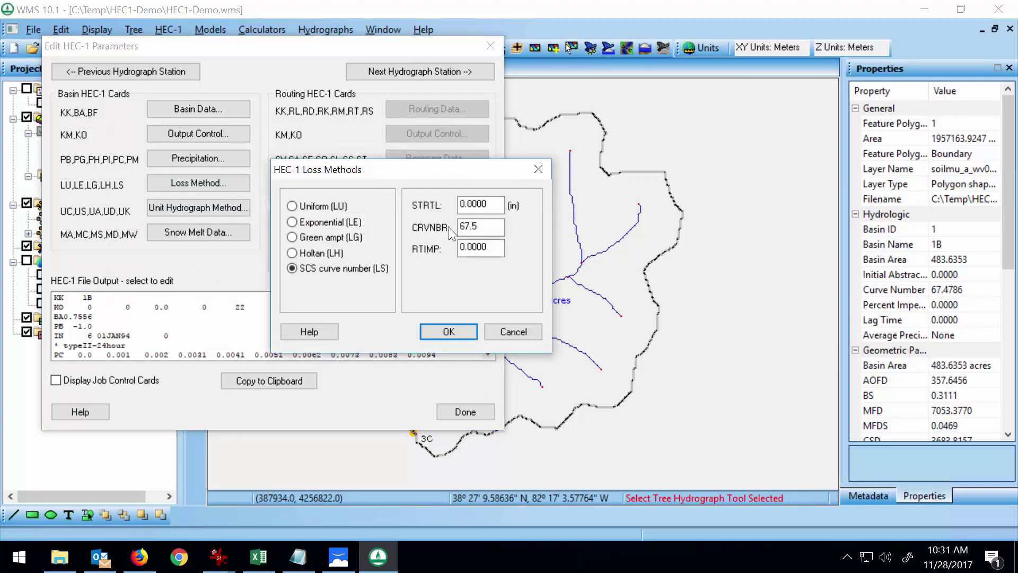
pyautogui.moveTo(496, 228); pyautogui.dragTo(362, 222)
pyautogui.click(449, 330)
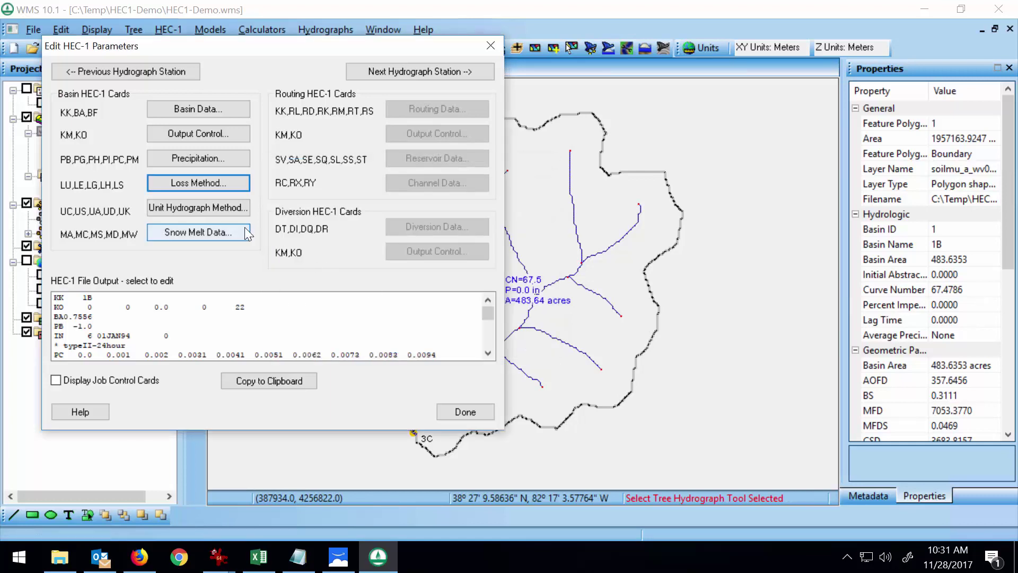
# In basin 1B's unit hydrograph settings, compute the lag time from basin data using the SCS Method.
pyautogui.click(222, 208)
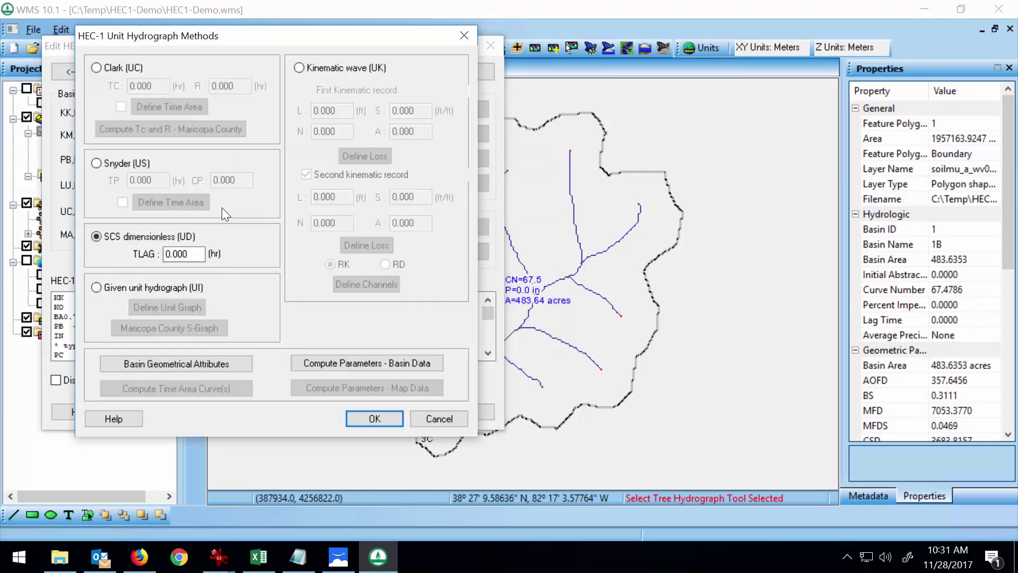
pyautogui.click(341, 360)
pyautogui.click(241, 200)
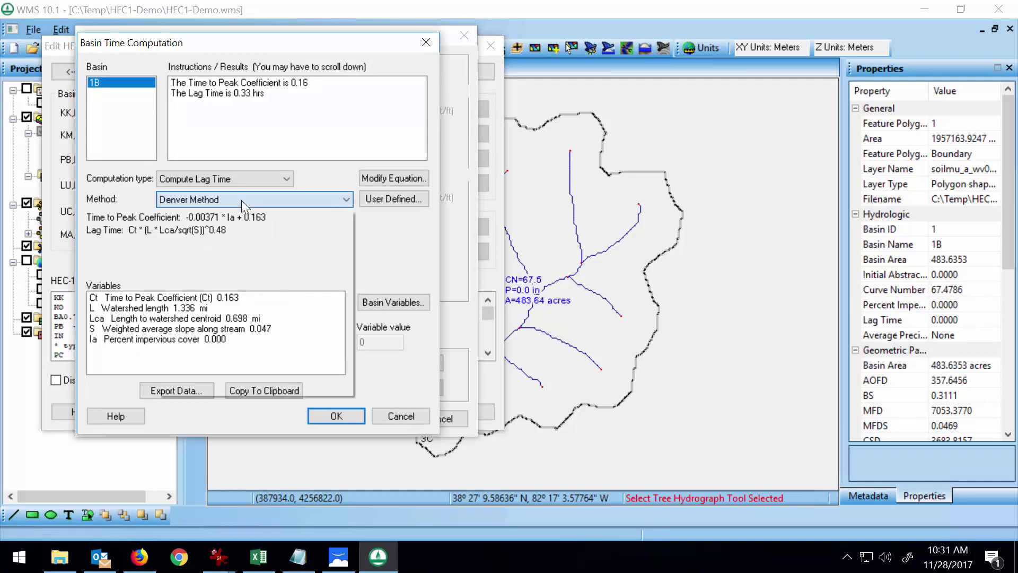
pyautogui.click(254, 173)
pyautogui.click(254, 173)
pyautogui.click(263, 189)
pyautogui.click(263, 193)
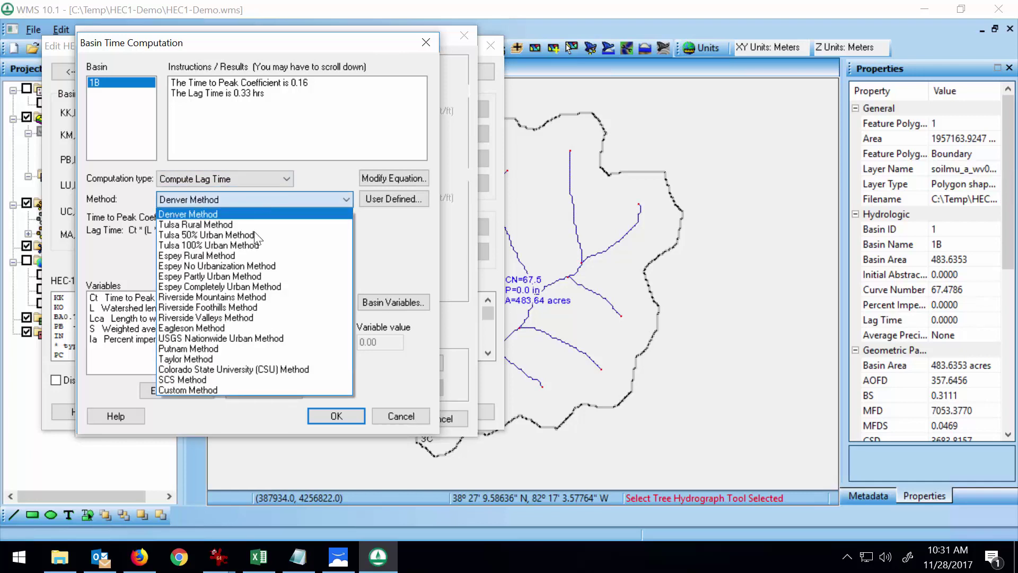
pyautogui.click(227, 378)
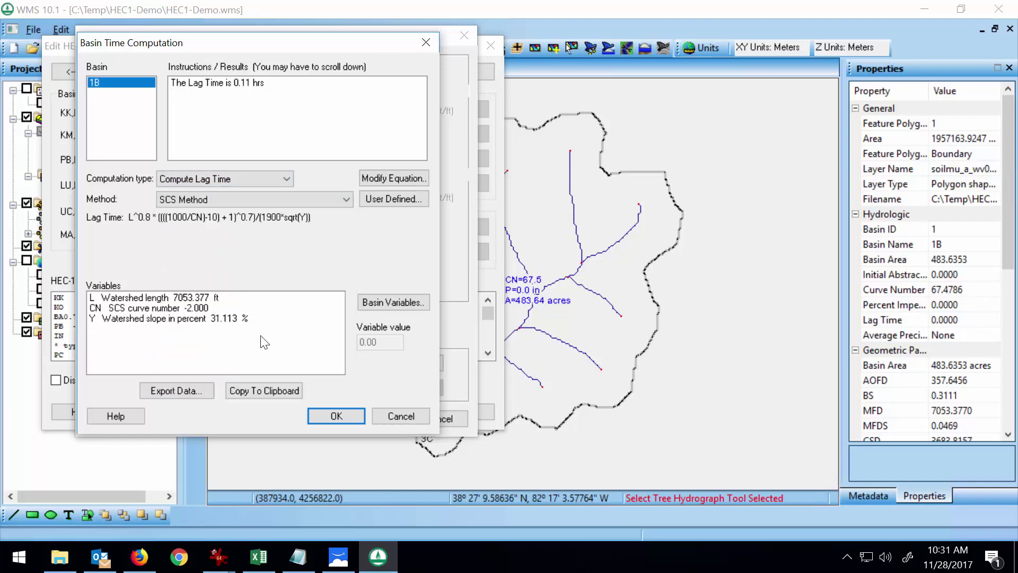
# Set the SCS curve number variable to 67 in the lag time computation and accept the unit hydrograph settings.
pyautogui.click(178, 308)
pyautogui.moveTo(398, 342); pyautogui.dragTo(343, 344)
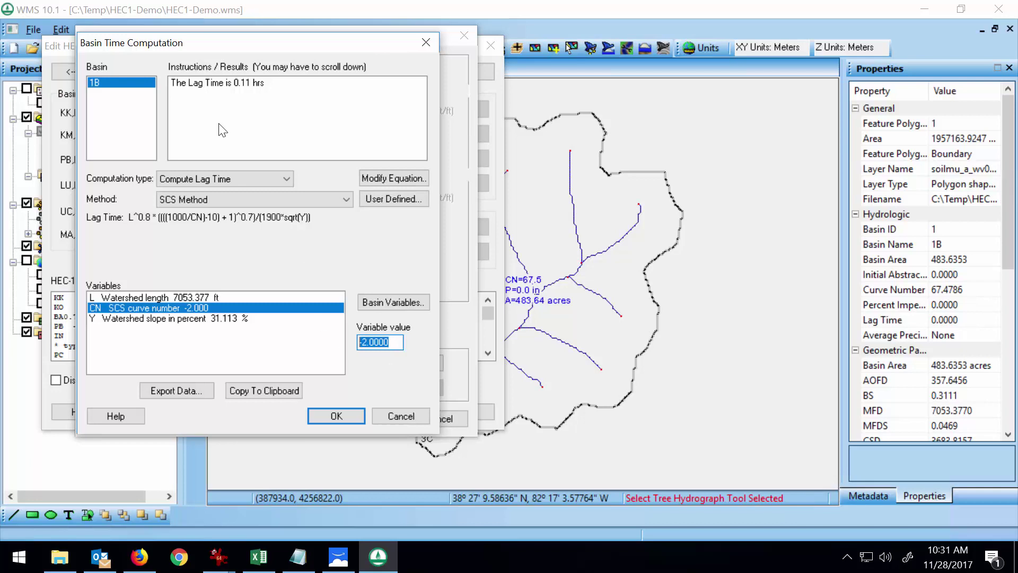
pyautogui.write('67')
pyautogui.click(213, 297)
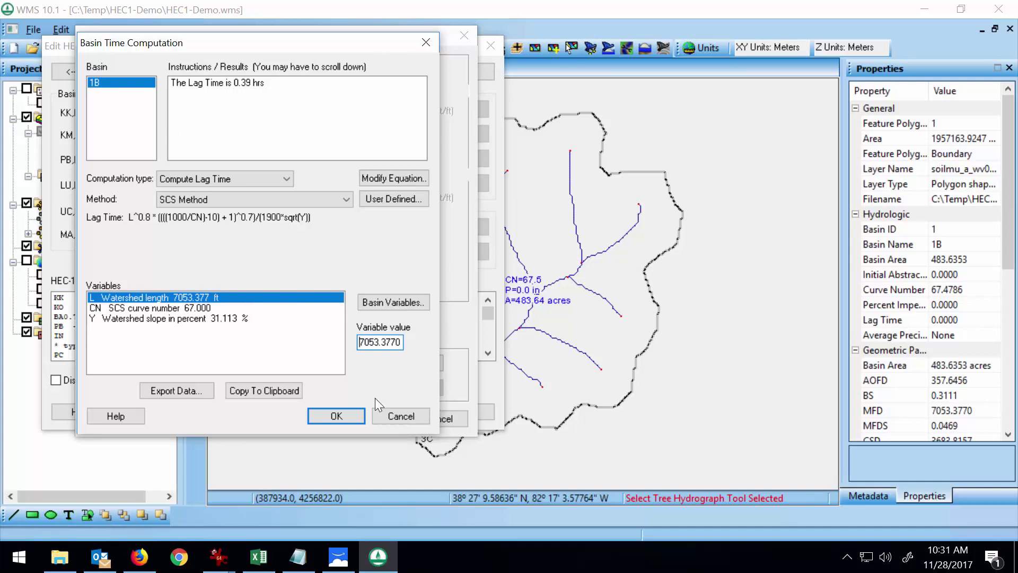
pyautogui.click(354, 420)
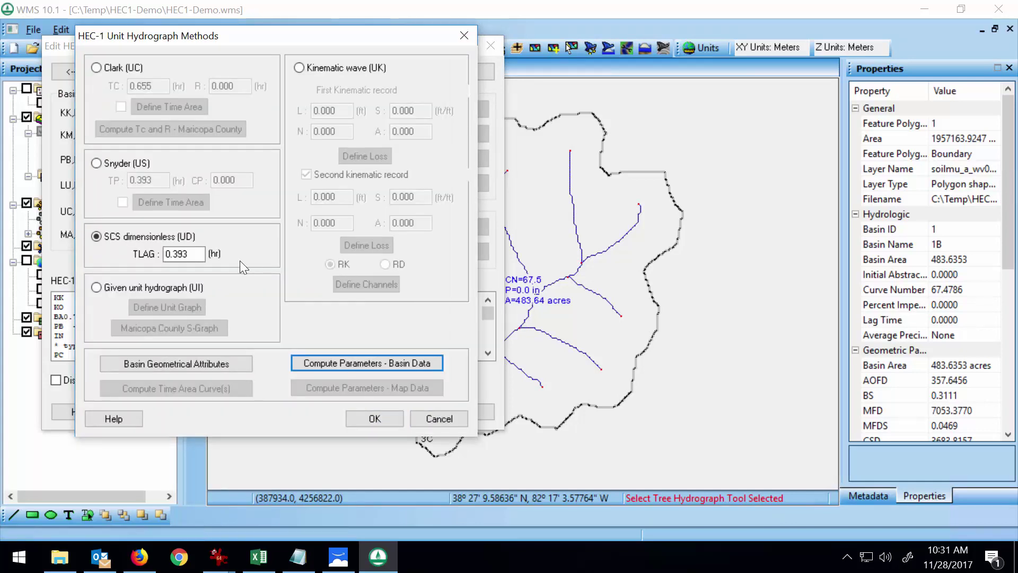
pyautogui.click(371, 421)
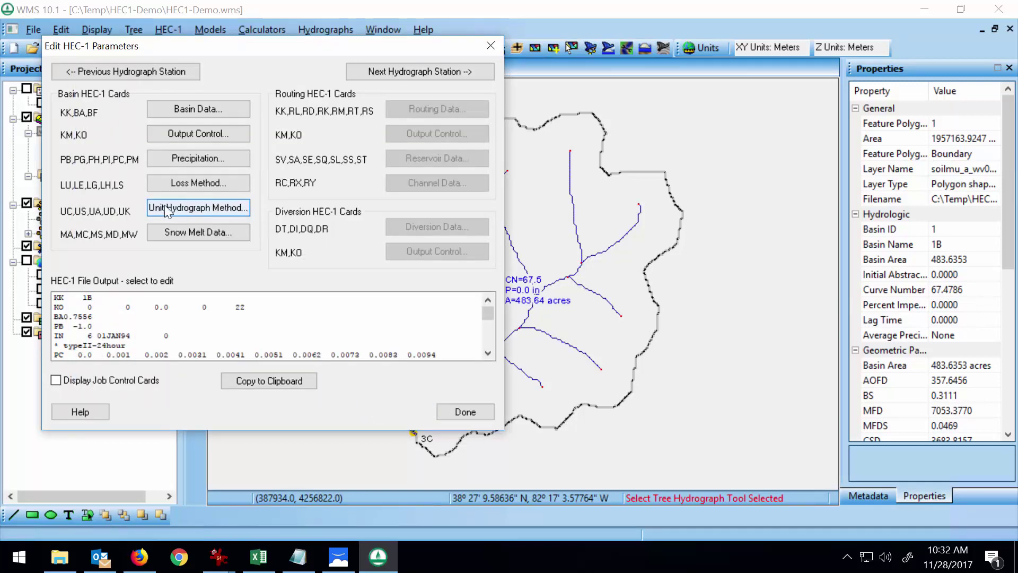
# Reopen basin 1B's loss method and change its curve number (CRVNBR) to -2.
pyautogui.click(207, 185)
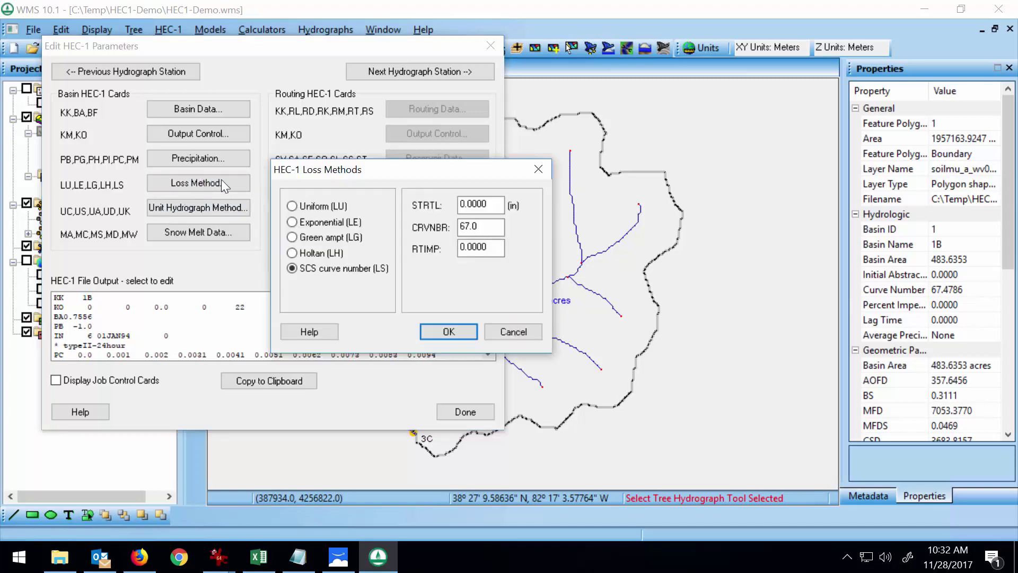
pyautogui.doubleClick(494, 226)
pyautogui.write('-2')
pyautogui.click(454, 333)
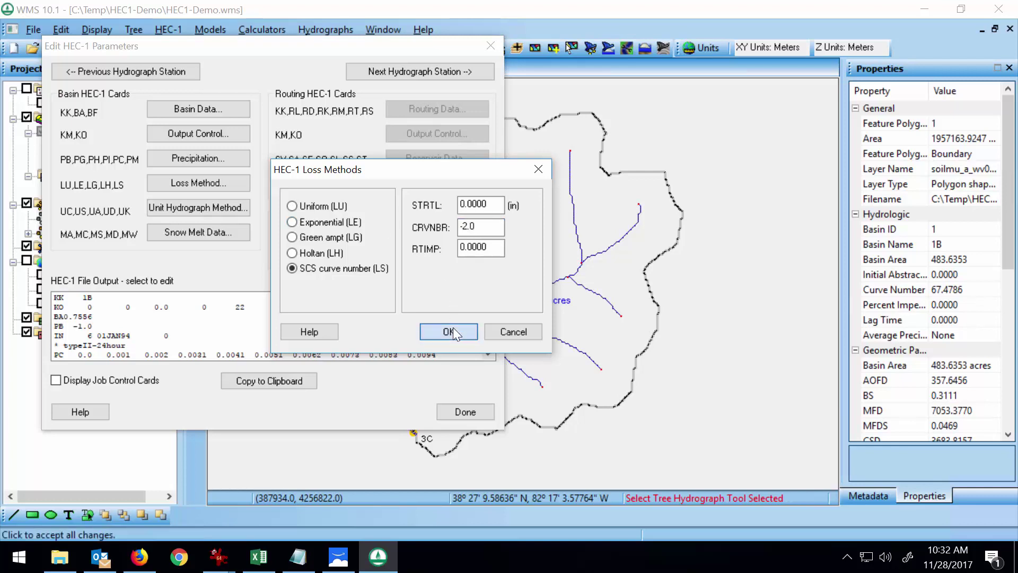
# Check the SCS dimensionless lag time in the unit hydrograph settings and close the HEC-1 parameters.
pyautogui.click(201, 209)
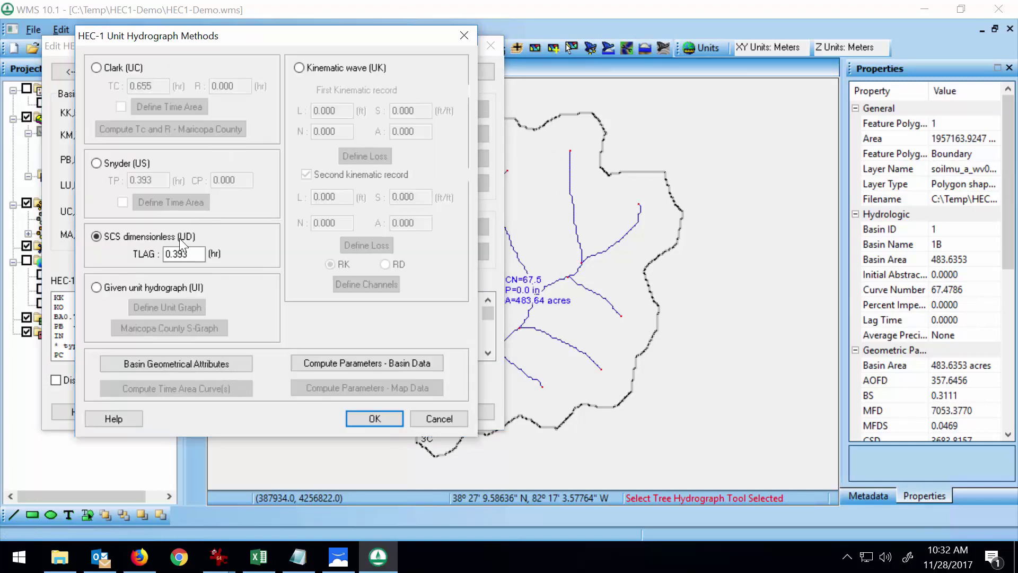
pyautogui.click(362, 419)
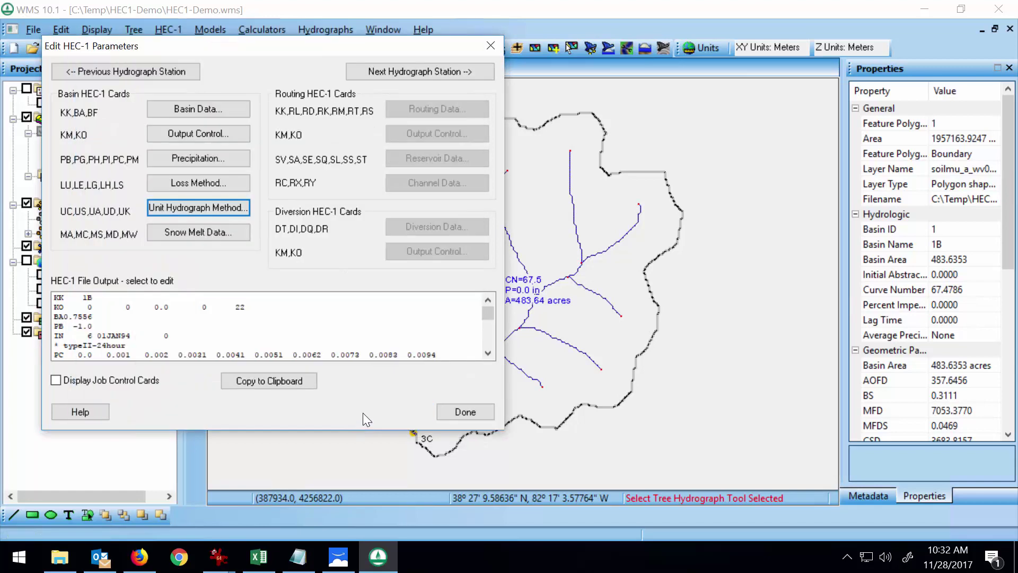
pyautogui.click(458, 407)
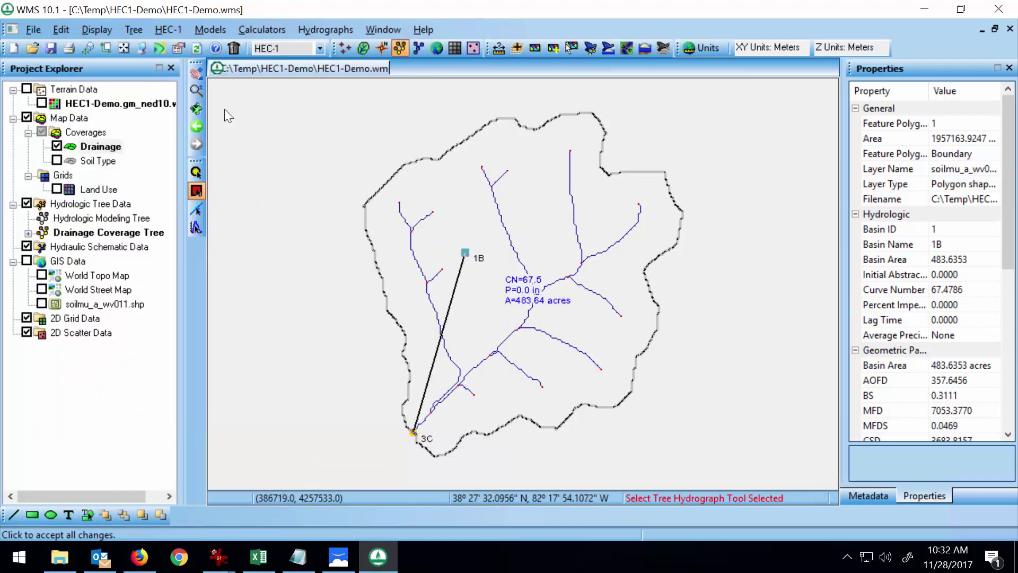
# Set the number of hydrograph ordinates to 150 in the HEC-1 job control.
pyautogui.click(170, 28)
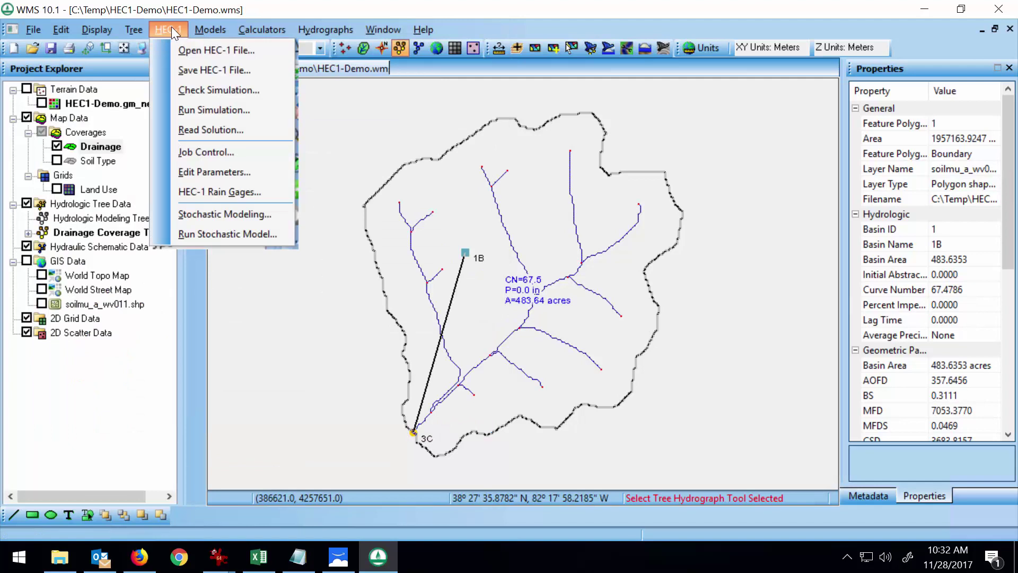
pyautogui.click(205, 152)
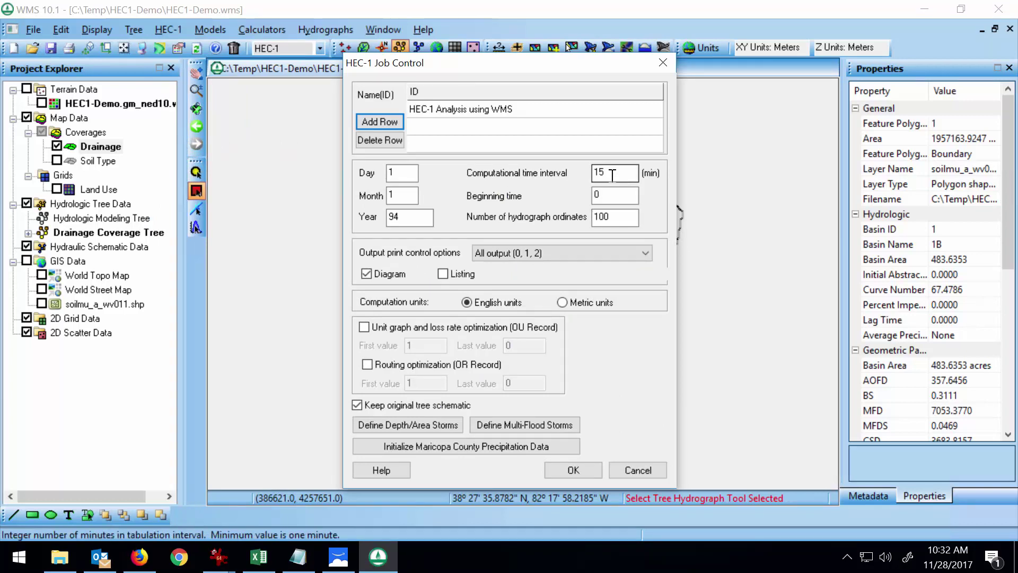
pyautogui.moveTo(619, 217); pyautogui.dragTo(563, 219)
pyautogui.write('150')
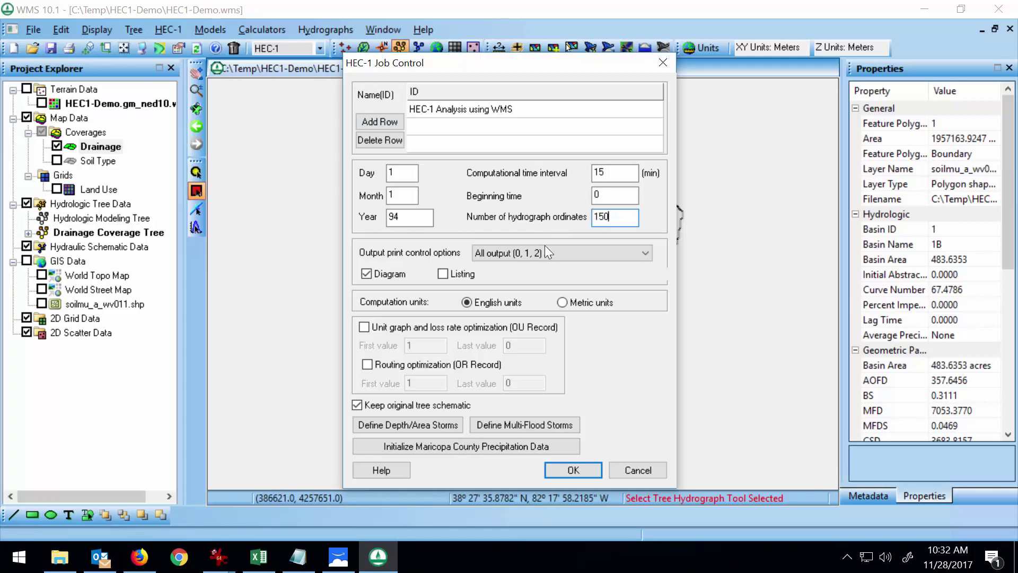
pyautogui.click(574, 468)
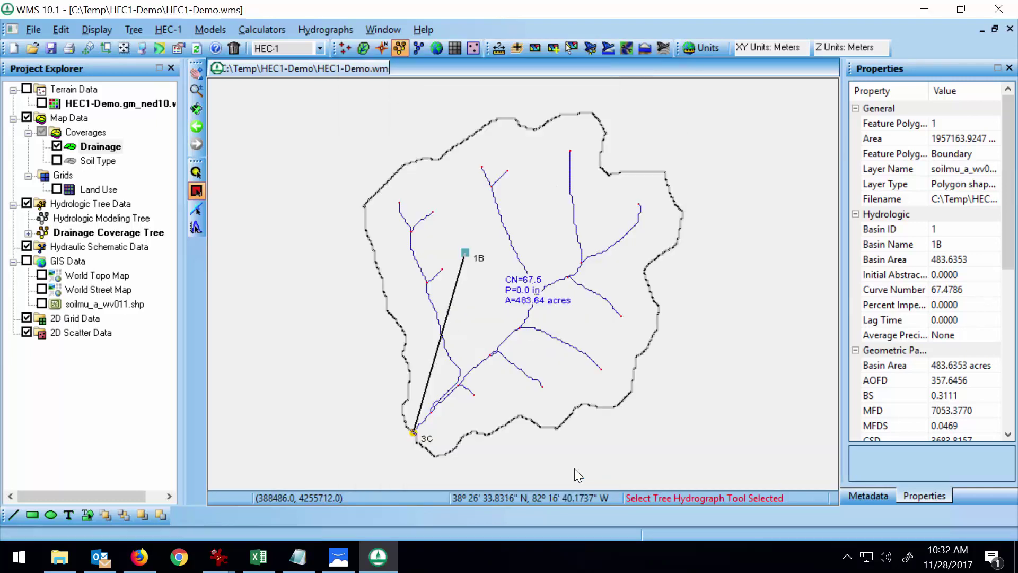
# Set the HEC-1 stochastic run to 25 Monte Carlo simulations and enable defining the stochastic model.
pyautogui.click(166, 30)
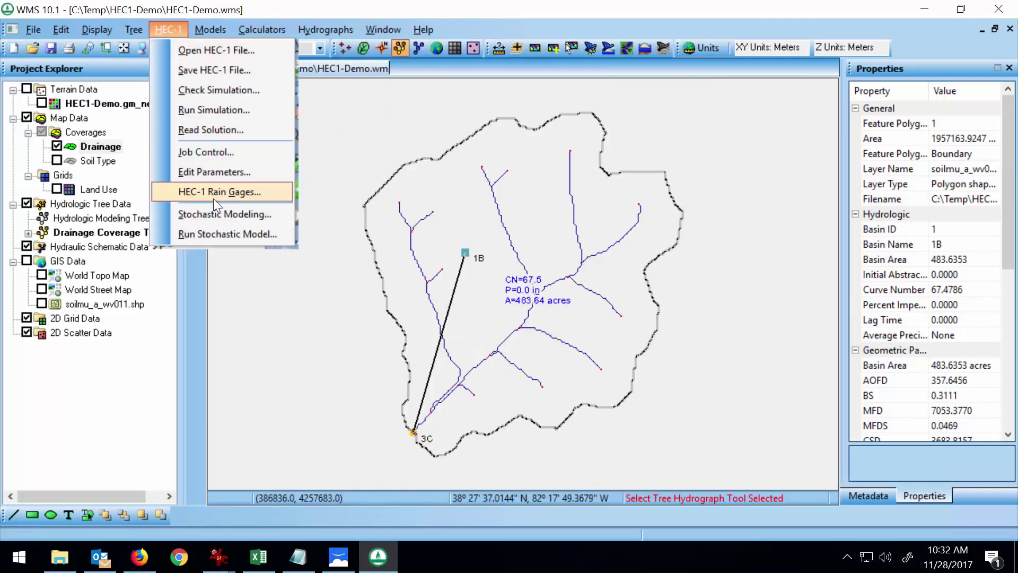
pyautogui.click(214, 213)
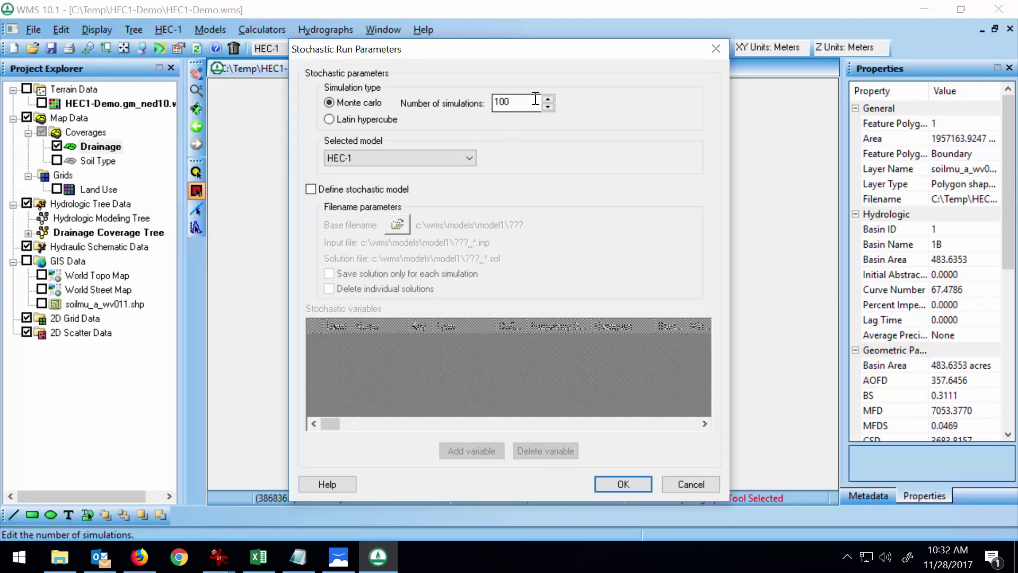
pyautogui.moveTo(518, 100); pyautogui.dragTo(459, 100)
pyautogui.write('2')
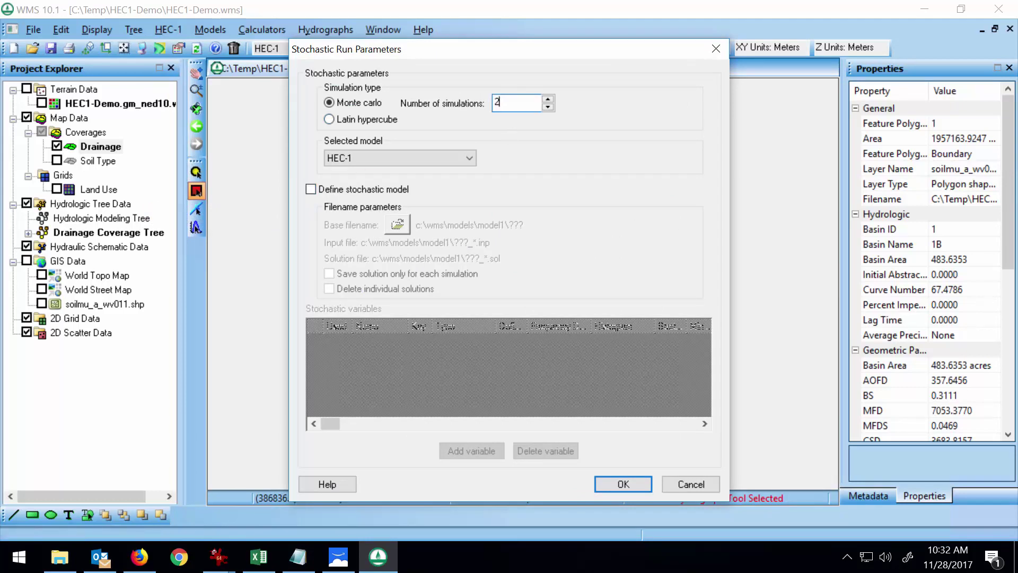
pyautogui.write('5')
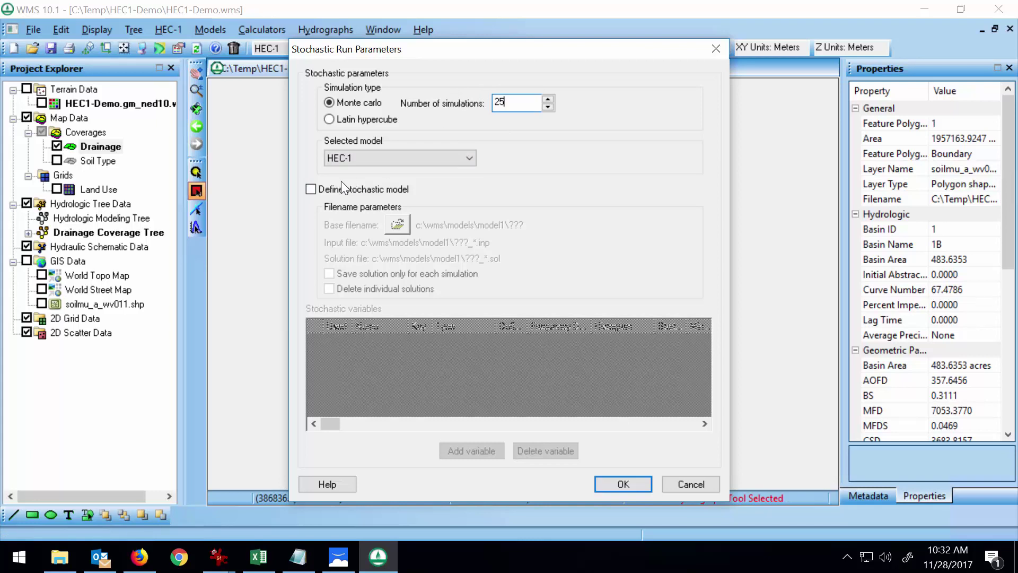
pyautogui.click(311, 189)
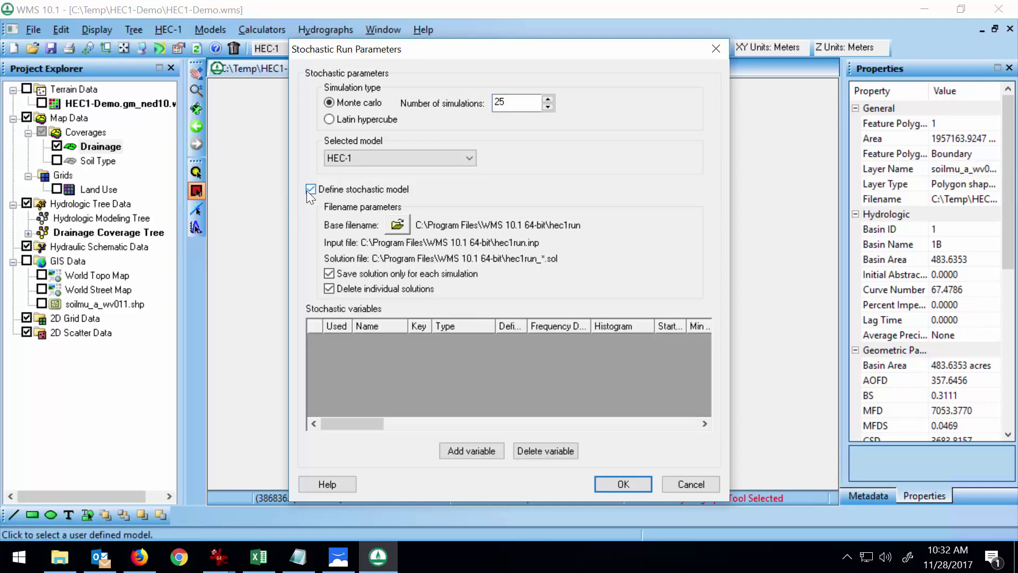
# Add two stochastic variables and make the first one, HEC1_1, a Precipitation variable.
pyautogui.click(473, 448)
pyautogui.click(473, 448)
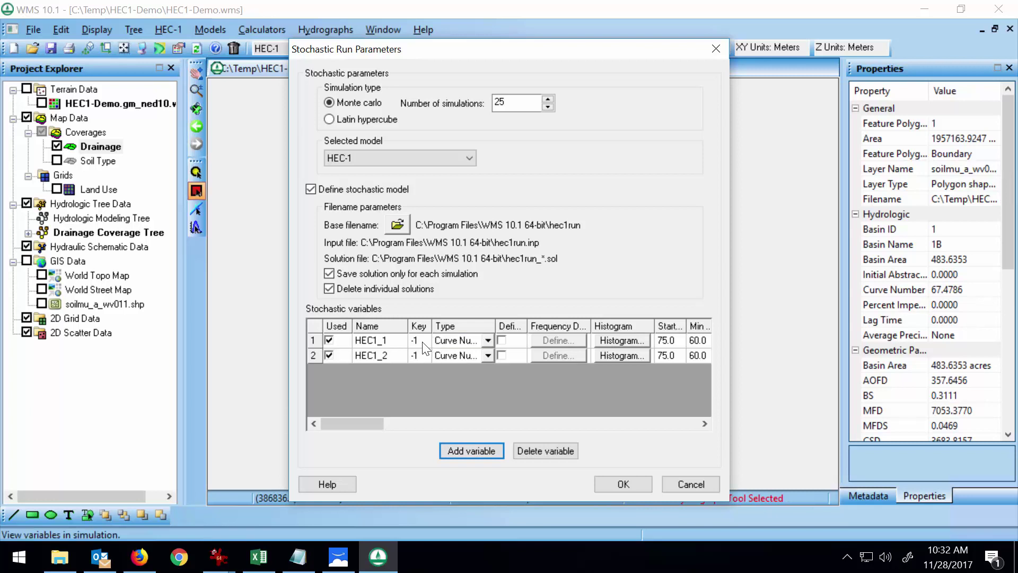
pyautogui.click(488, 342)
pyautogui.click(488, 342)
pyautogui.click(479, 365)
# Set the key of the curve number variable HEC1_2 to -2 and accept the stochastic run parameters.
pyautogui.click(426, 356)
pyautogui.press('BackSpace')
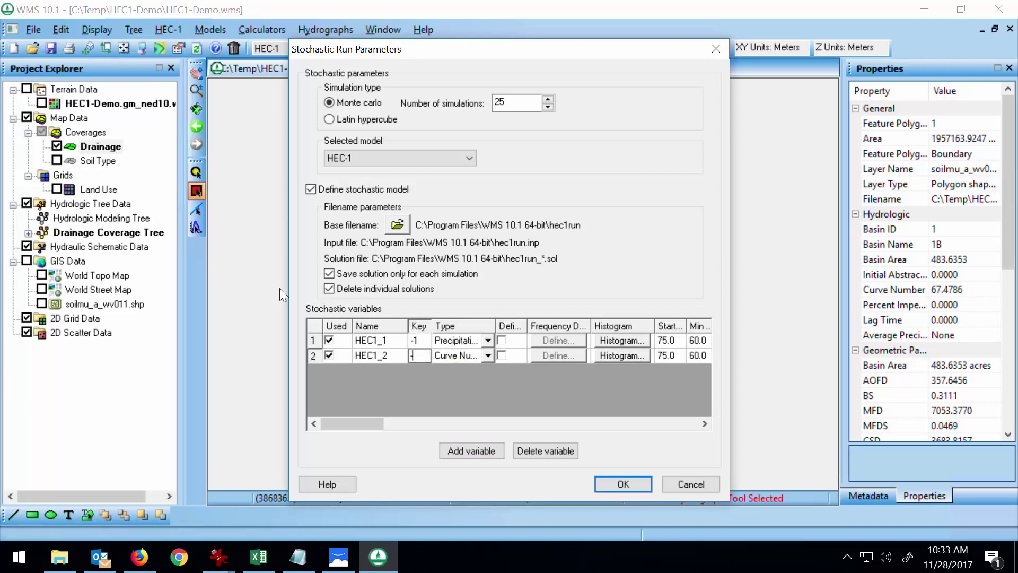
pyautogui.write('2')
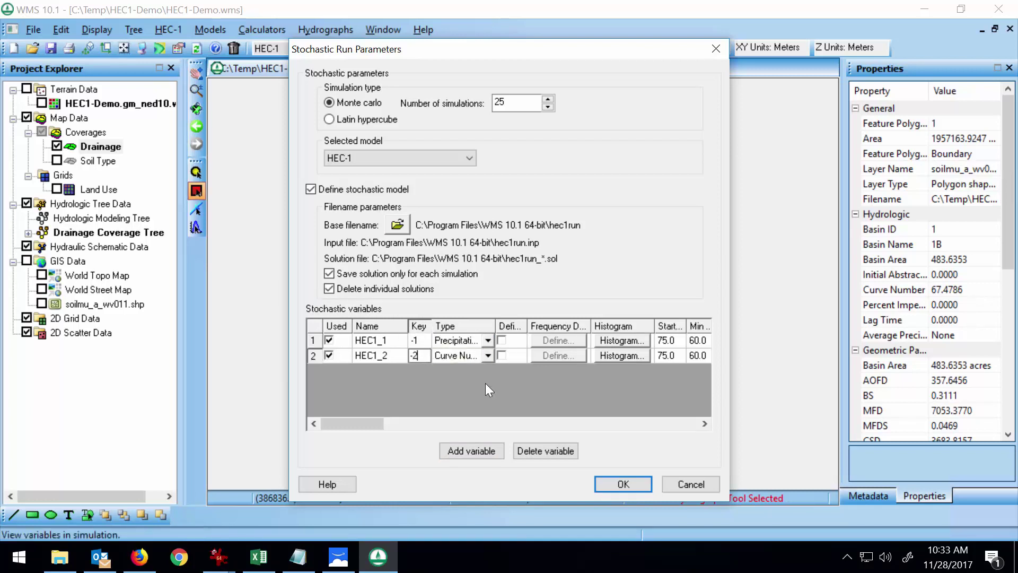
pyautogui.click(613, 482)
# Reopen basin 1B's HEC-1 parameters, check its precipitation and loss method settings, and close them.
pyautogui.doubleClick(466, 253)
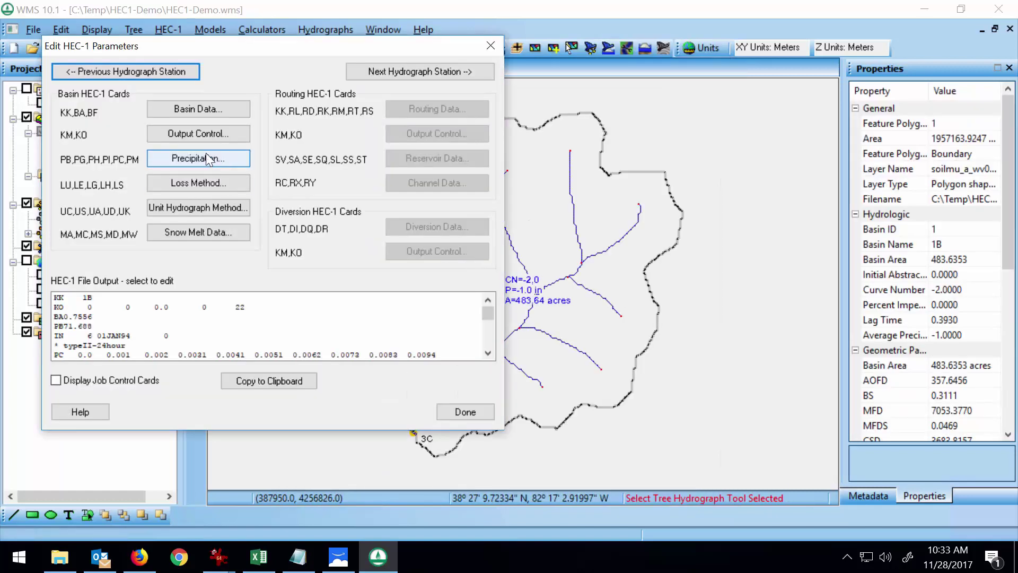
pyautogui.click(208, 158)
pyautogui.click(391, 322)
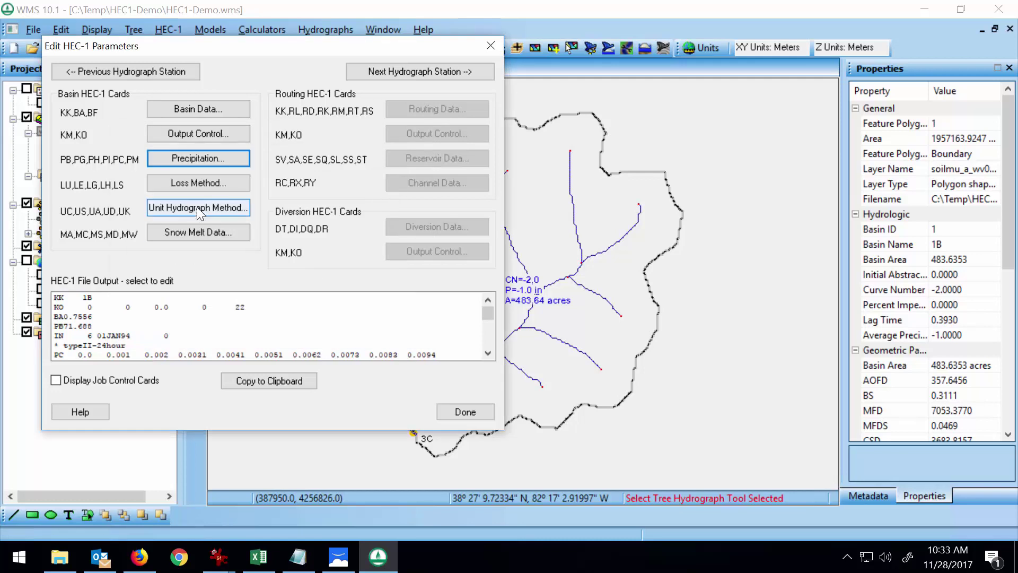
pyautogui.click(201, 183)
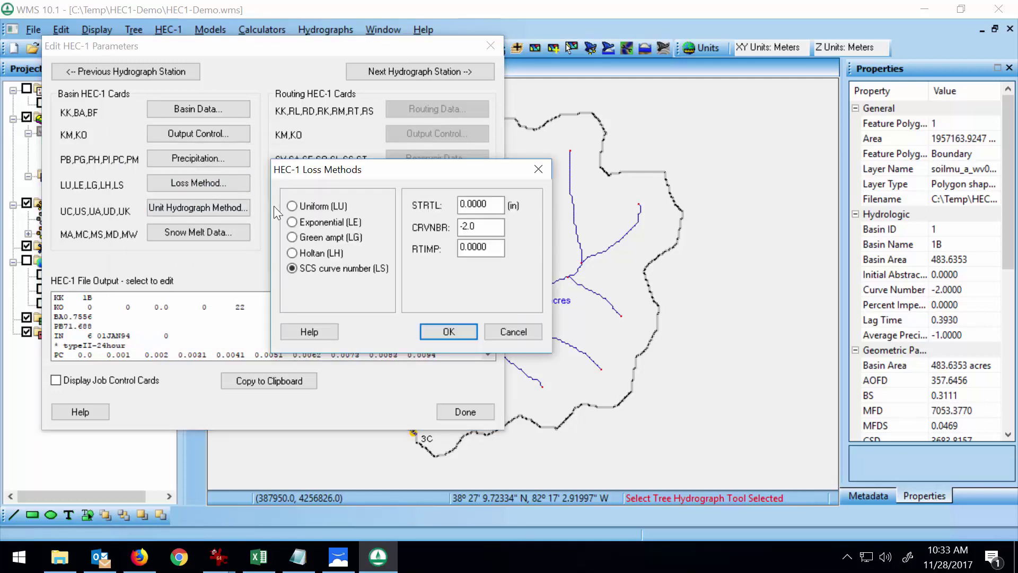
pyautogui.click(502, 330)
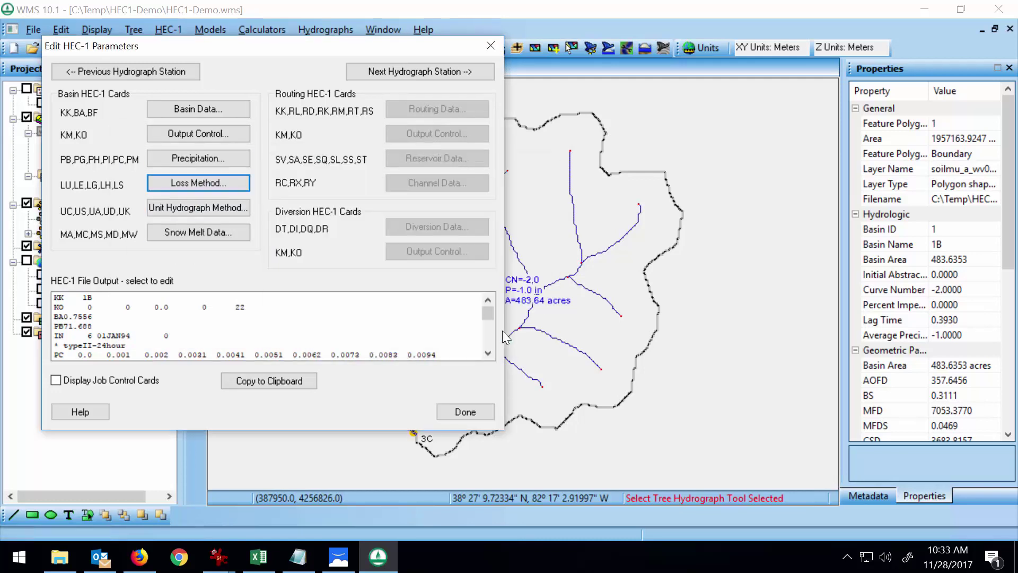
pyautogui.click(460, 414)
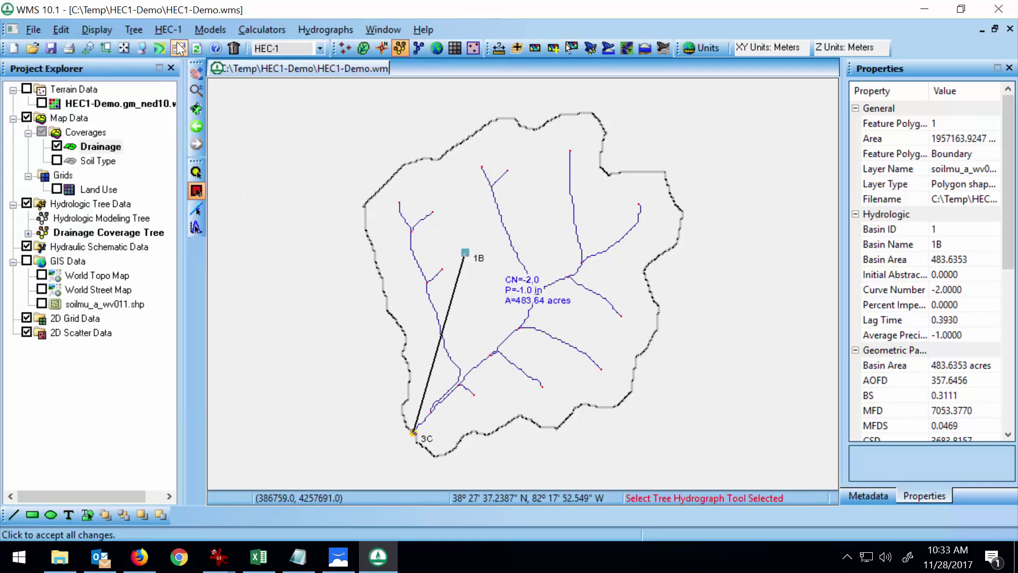
# Reopen the stochastic run parameters and set the minimum value of precipitation variable HEC1_1 to 2.0.
pyautogui.click(166, 30)
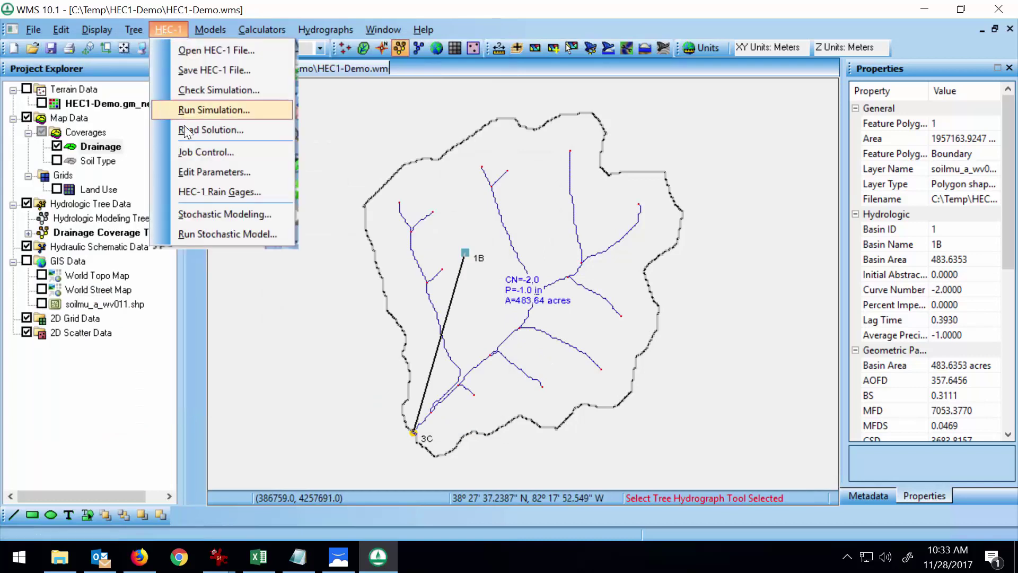
pyautogui.click(214, 213)
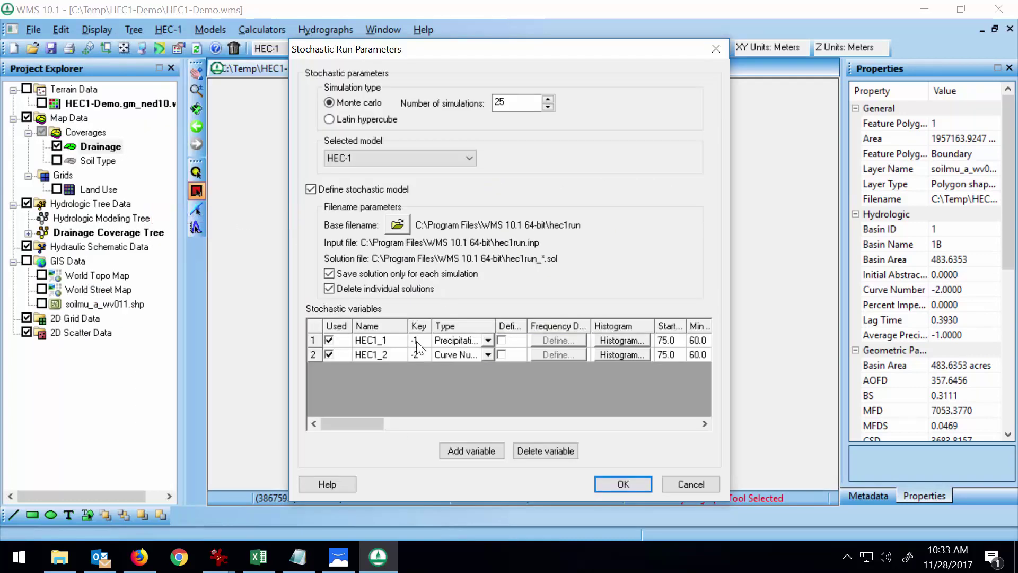
pyautogui.moveTo(370, 418); pyautogui.dragTo(401, 425)
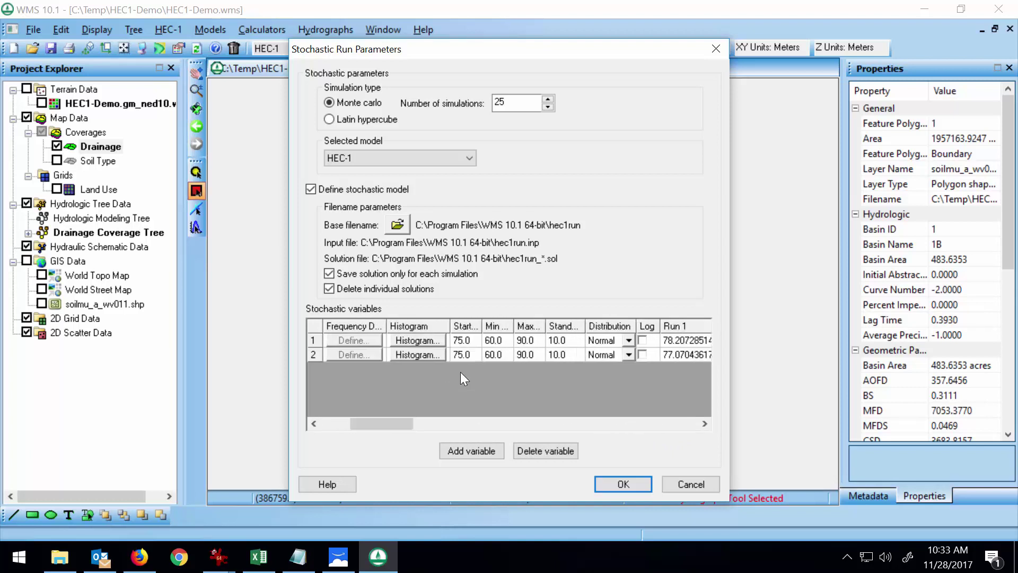
pyautogui.click(500, 344)
# Switch to Firefox, search for the precipitation data frequency server, and open NOAA's precipitation frequency page for West Virginia.
pyautogui.click(135, 563)
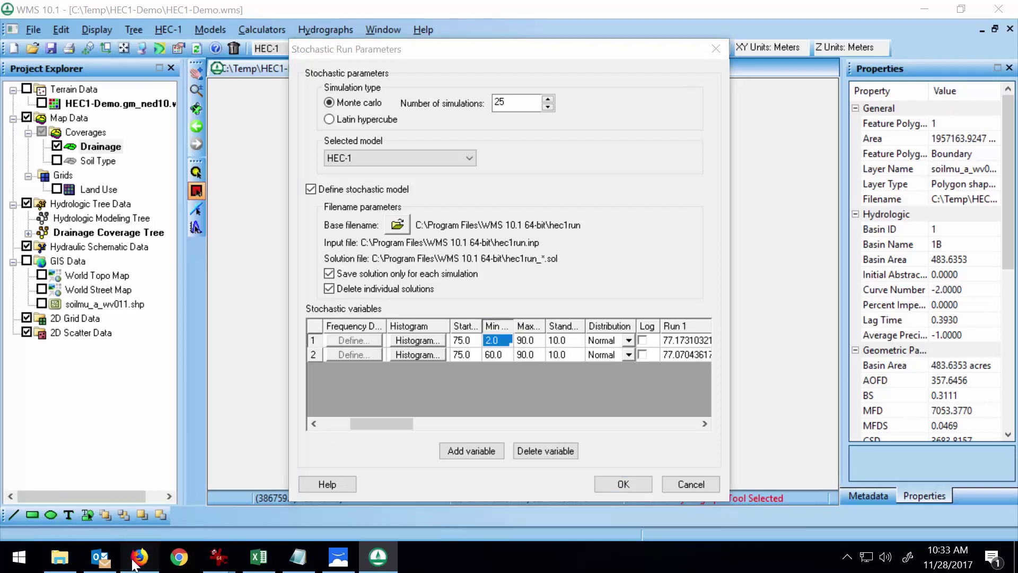
pyautogui.click(190, 11)
pyautogui.click(703, 41)
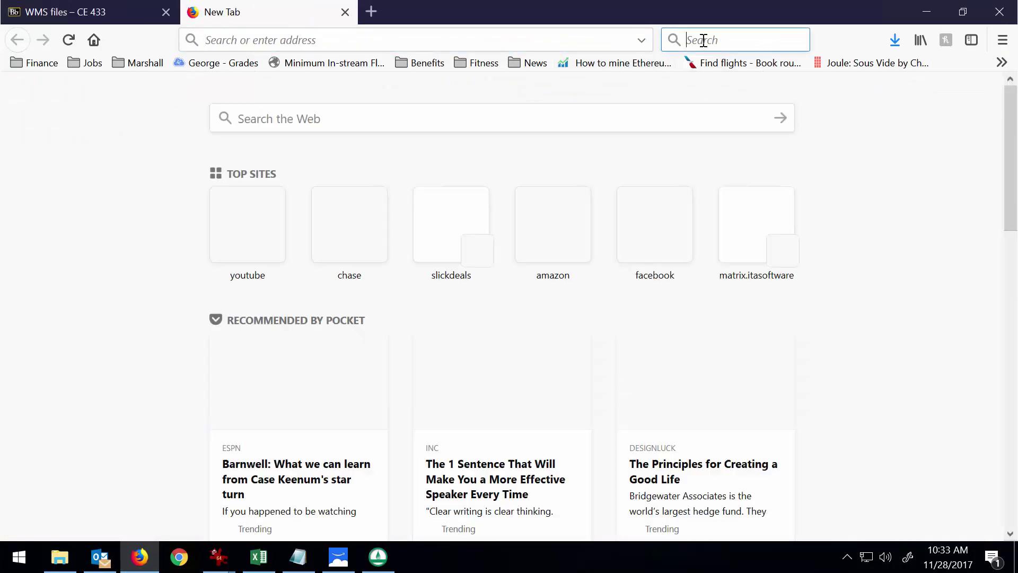
pyautogui.write('precipi')
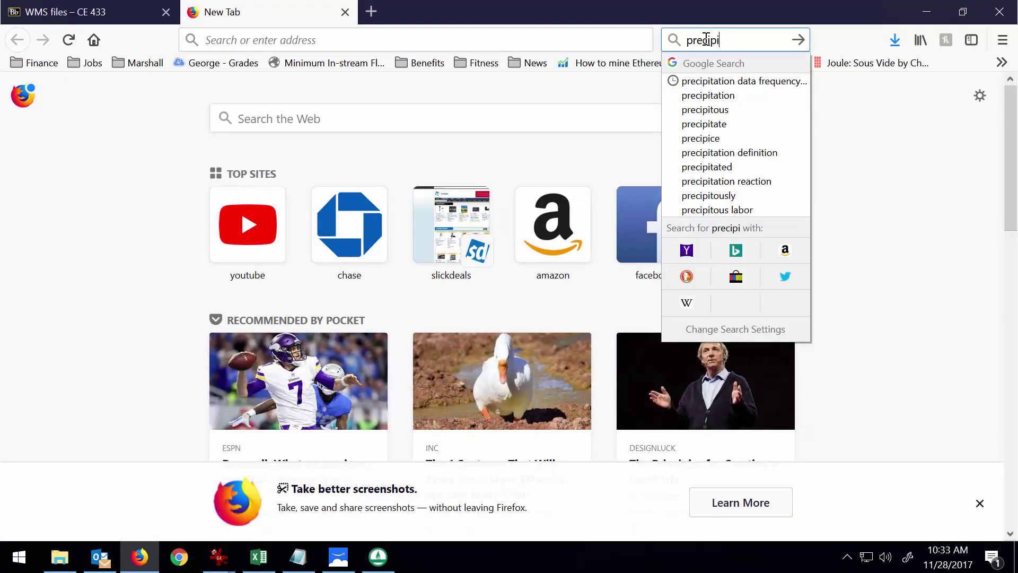
pyautogui.click(782, 83)
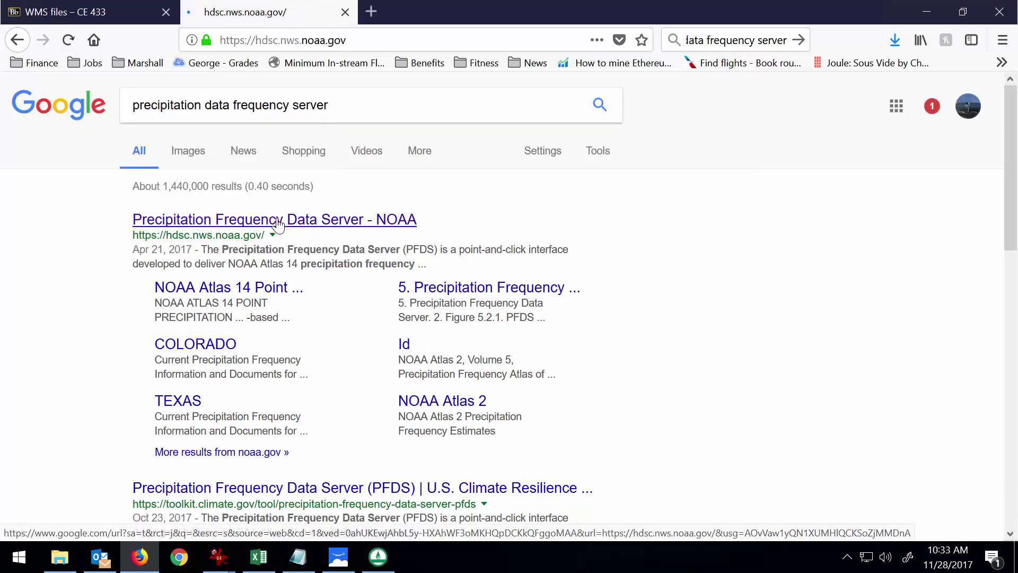
pyautogui.click(278, 220)
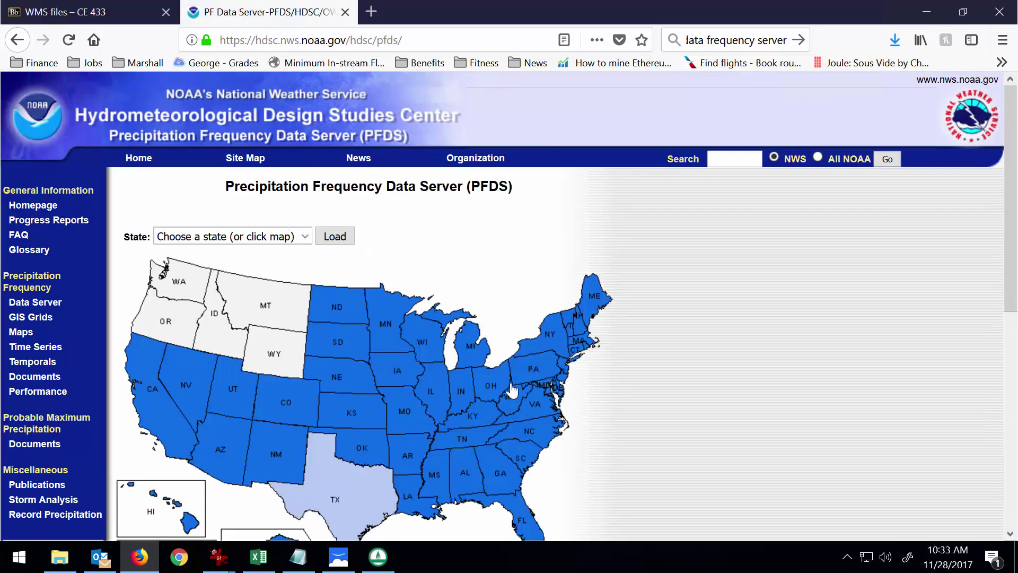
pyautogui.click(512, 394)
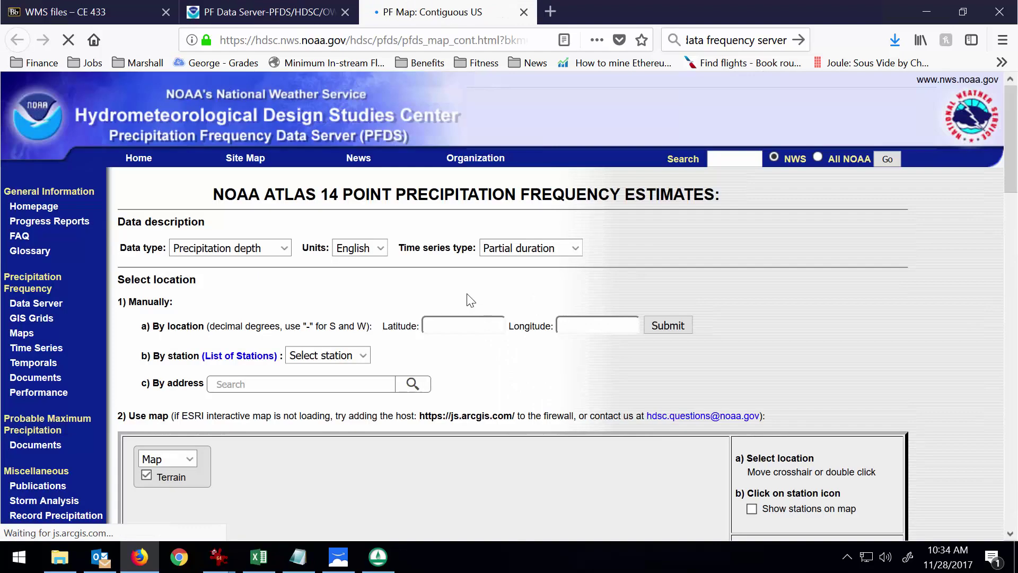
# Place the NOAA map's location crosshair near Huntington, West Virginia, and consult the precipitation frequency estimates table for that point.
pyautogui.scroll(-8, 439, 278)
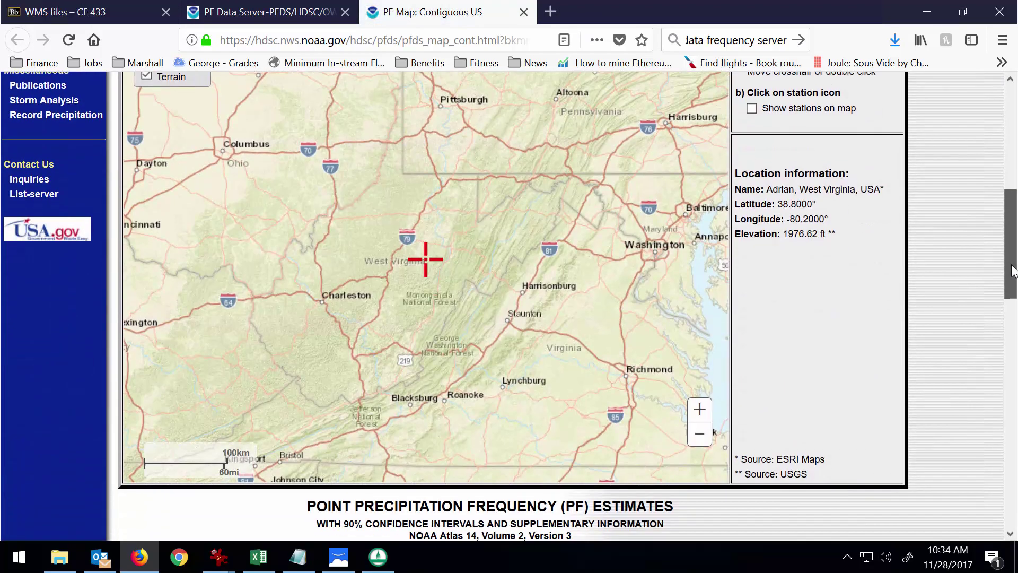
pyautogui.moveTo(319, 304); pyautogui.dragTo(392, 282)
pyautogui.scroll(2, 393, 282)
pyautogui.moveTo(557, 326); pyautogui.dragTo(414, 357)
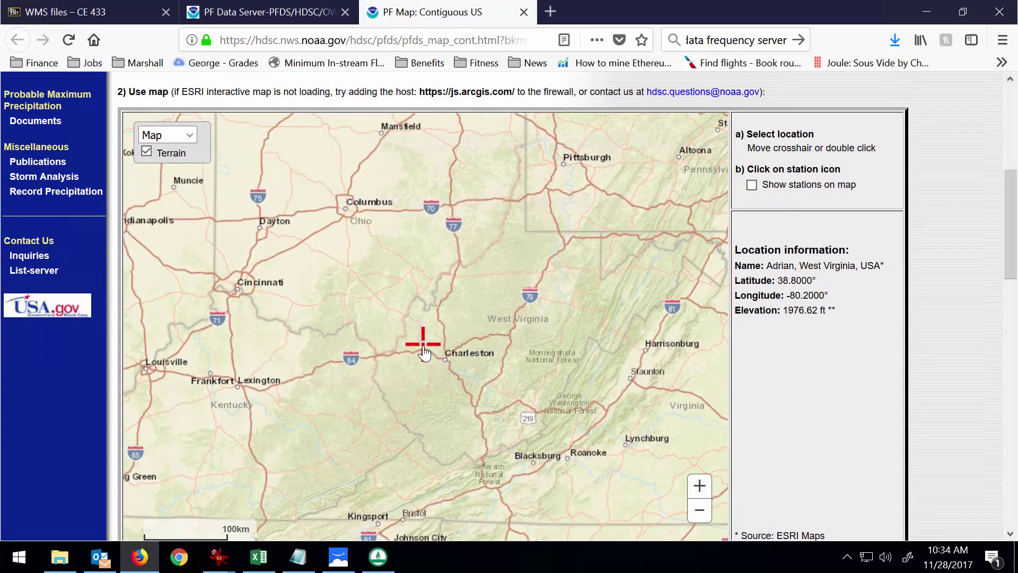
pyautogui.click(700, 486)
pyautogui.scroll(-3, 742, 249)
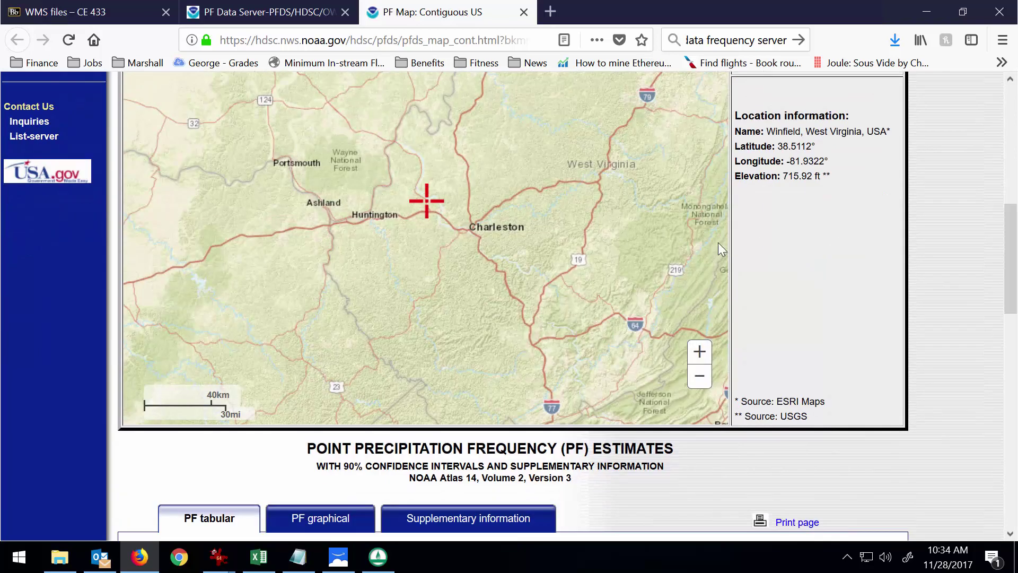
pyautogui.click(700, 351)
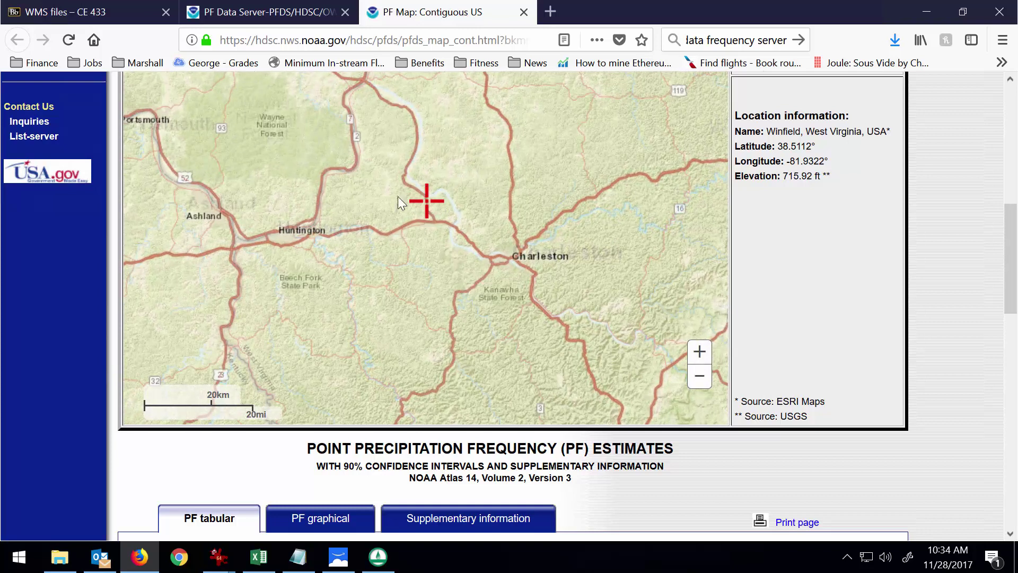
pyautogui.moveTo(419, 203)
pyautogui.mouseDown()
pyautogui.moveTo(344, 198)
pyautogui.moveTo(321, 219)
pyautogui.mouseUp()
pyautogui.moveTo(1010, 228); pyautogui.dragTo(1010, 348)
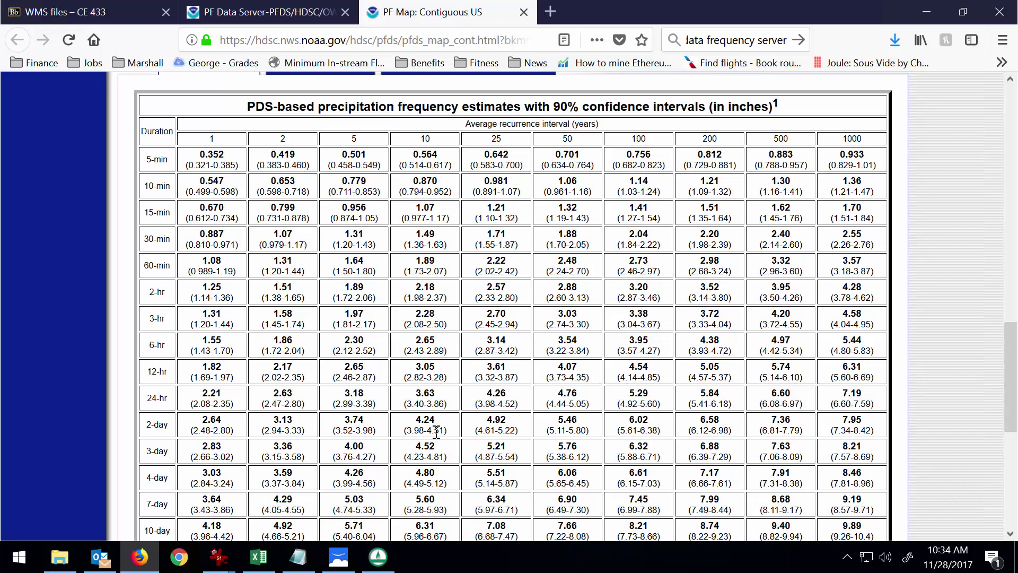
# Switch back to WMS and set precipitation variable HEC1_1 to a minimum value of 3.4 and a maximum value of 3.86.
pyautogui.click(377, 557)
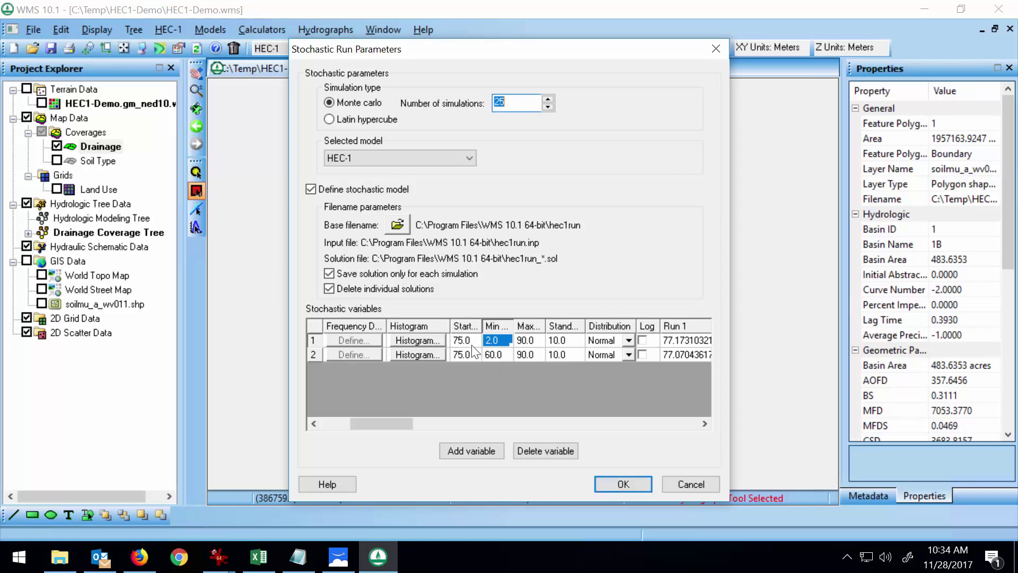
pyautogui.click(516, 342)
pyautogui.click(471, 342)
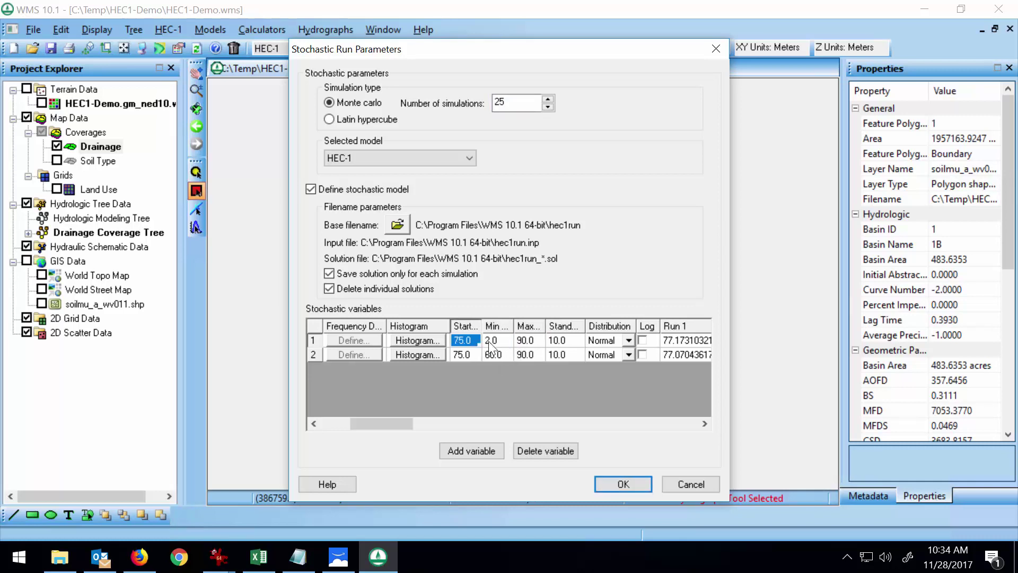
pyautogui.click(499, 342)
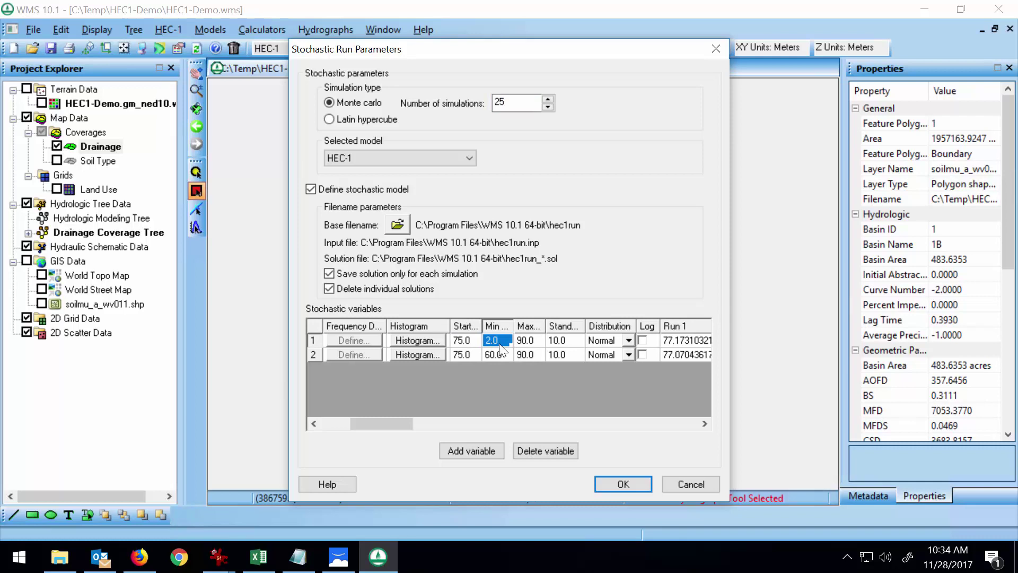
pyautogui.write('3.4')
pyautogui.click(525, 343)
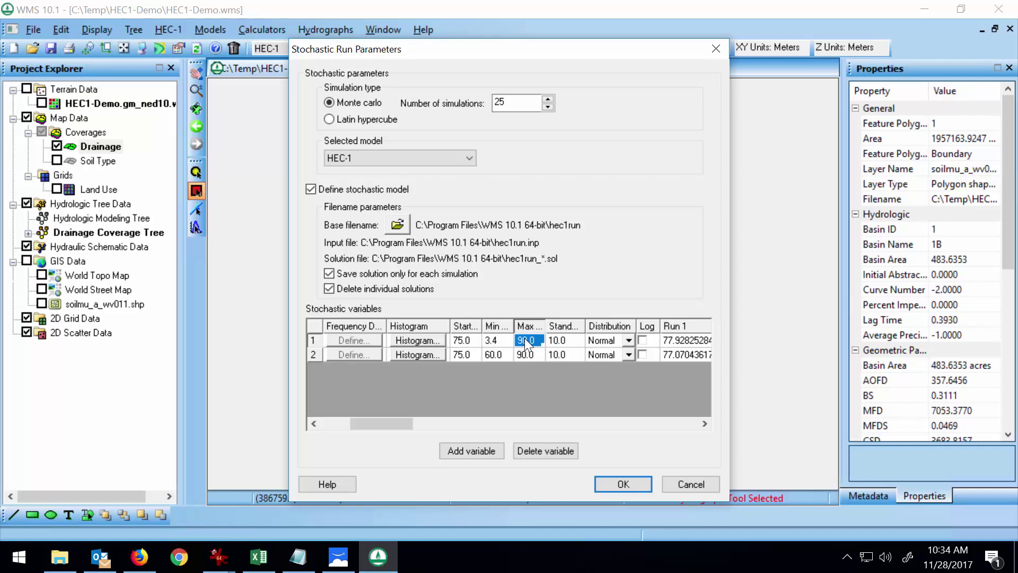
pyautogui.write('3.86')
# Set the start value of precipitation variable HEC1_1 to 3.4.
pyautogui.click(462, 341)
pyautogui.moveTo(477, 345); pyautogui.dragTo(452, 350)
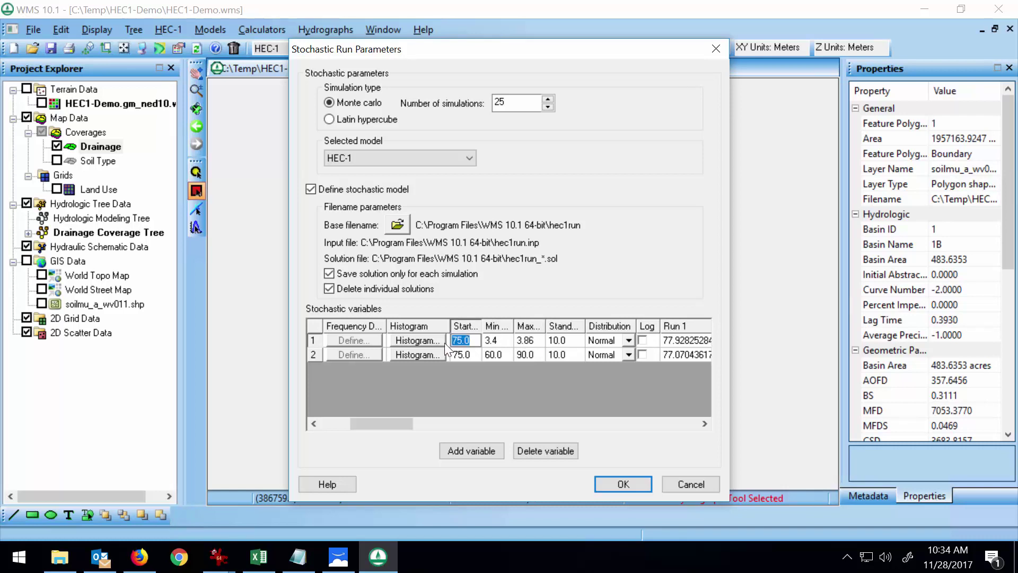
pyautogui.write('3.4')
pyautogui.click(497, 340)
# Set curve number variable HEC1_2 to a start value of 67, a minimum of 64 and a maximum of 71.
pyautogui.moveTo(394, 422); pyautogui.dragTo(364, 419)
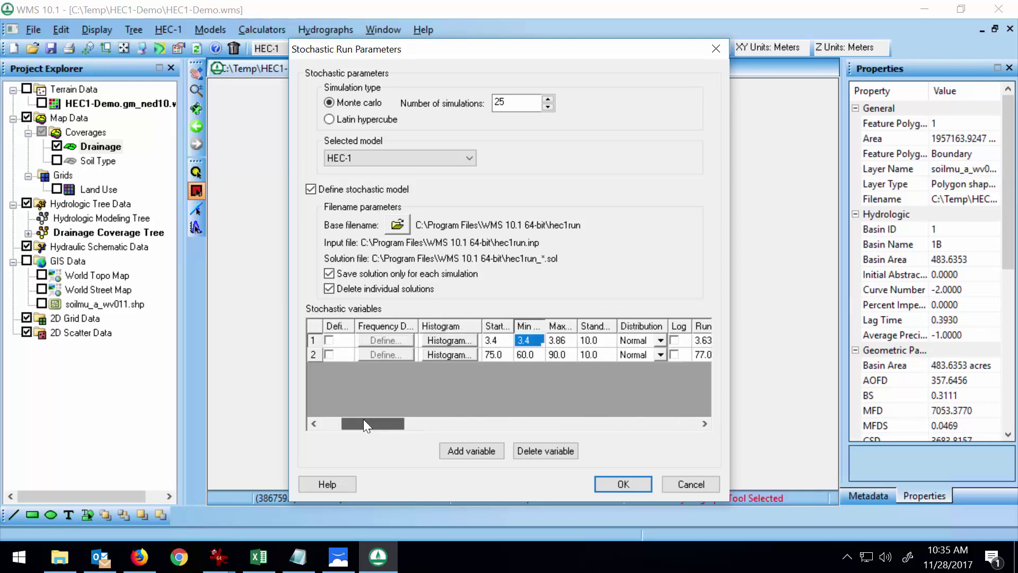
pyautogui.click(497, 356)
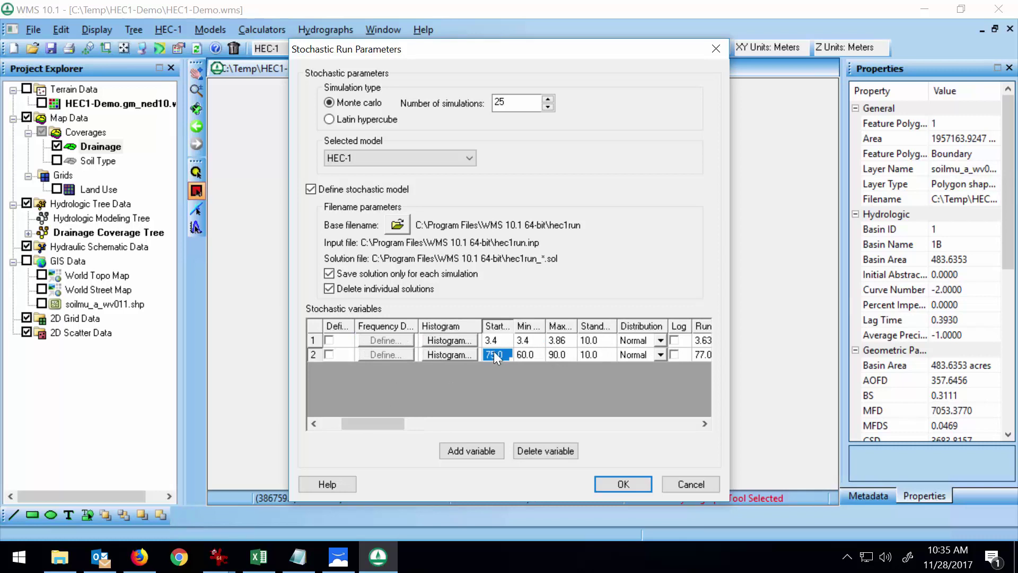
pyautogui.click(527, 354)
pyautogui.click(558, 354)
pyautogui.write('71')
pyautogui.click(590, 352)
# Review the generated run values through Run 25 and widen the Start Value and Min Value columns.
pyautogui.moveTo(365, 424); pyautogui.dragTo(658, 420)
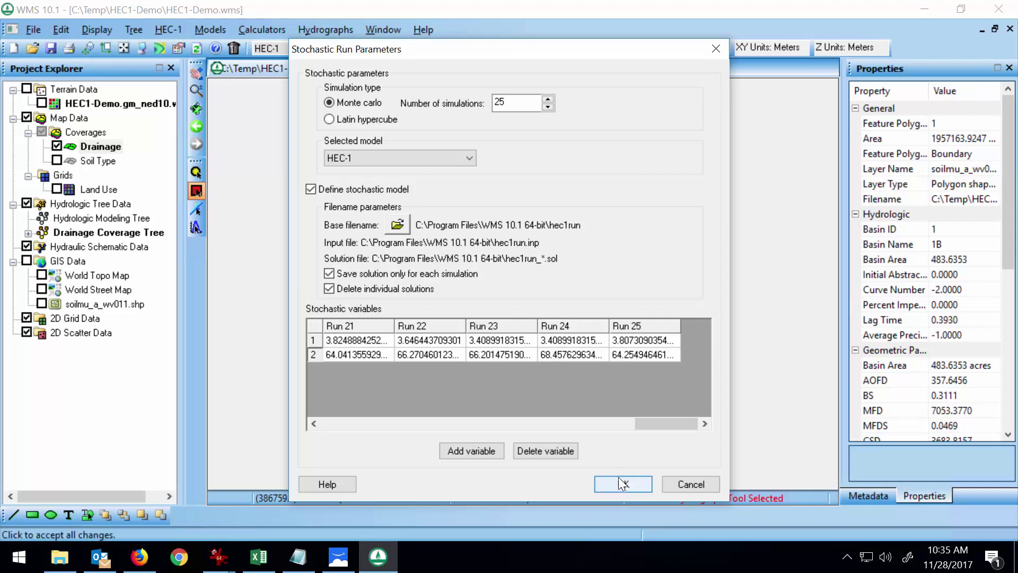
pyautogui.moveTo(659, 422); pyautogui.dragTo(372, 406)
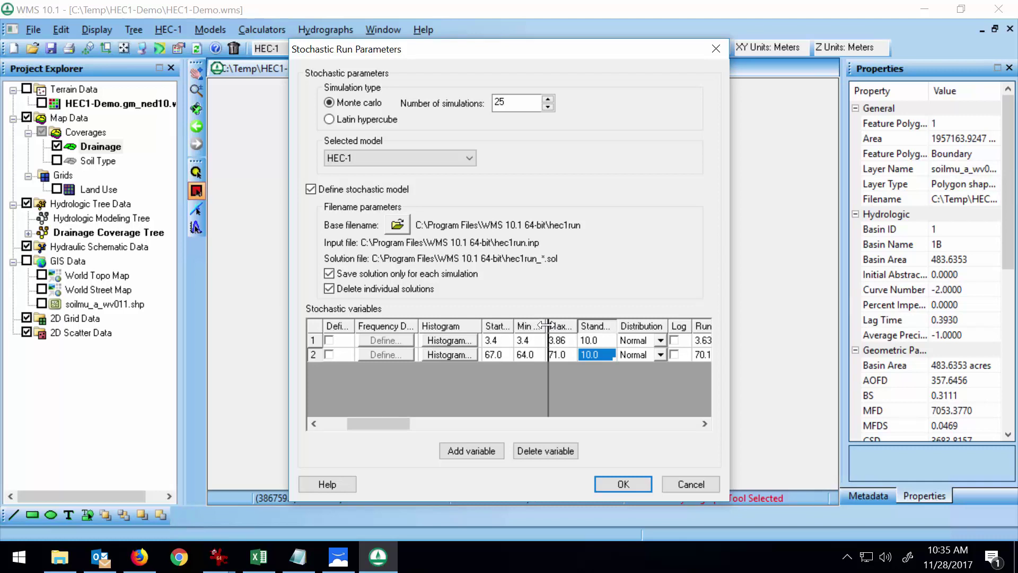
pyautogui.moveTo(577, 325); pyautogui.dragTo(585, 325)
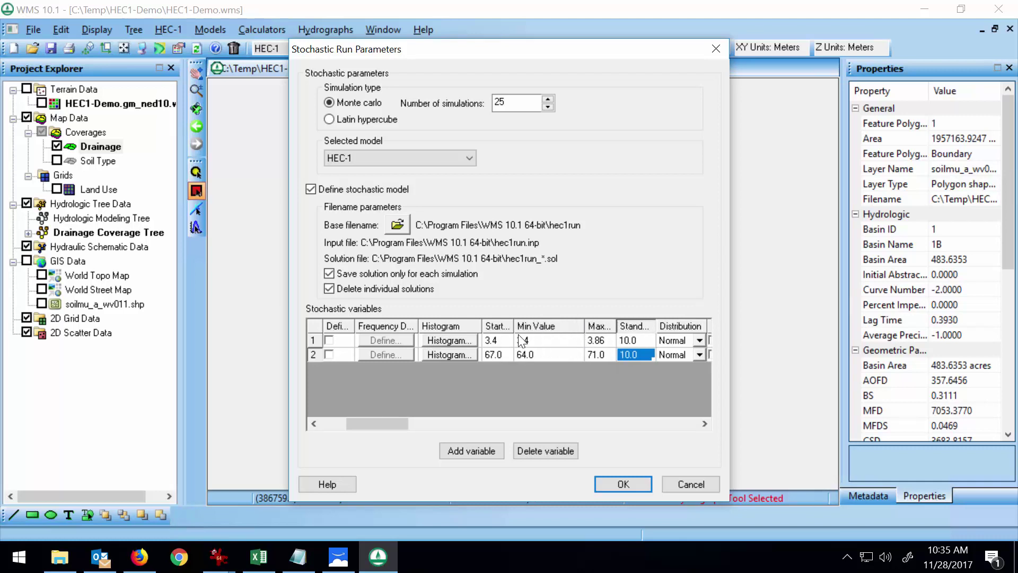
pyautogui.moveTo(514, 325); pyautogui.dragTo(561, 324)
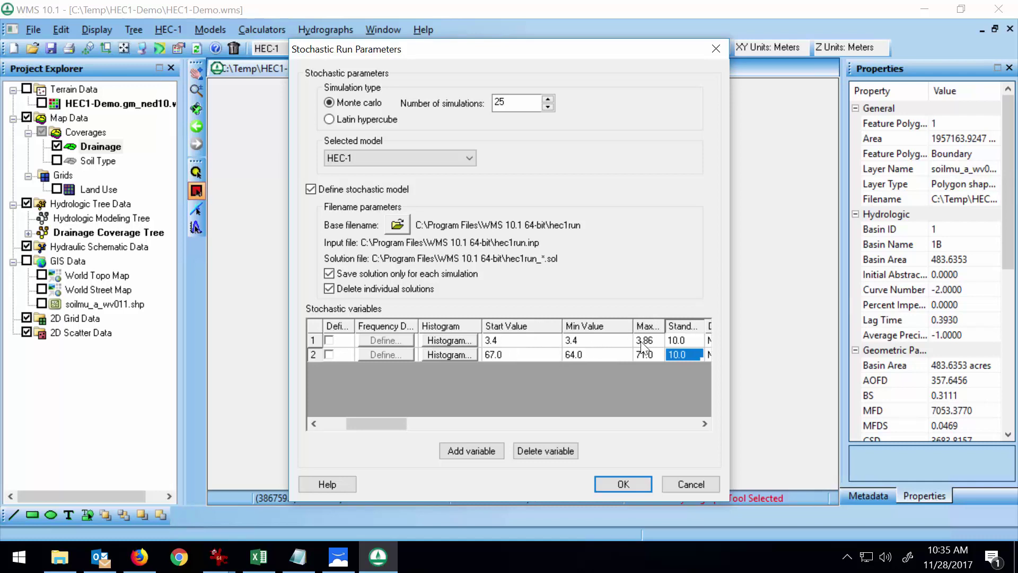
# Recheck the NOAA precipitation table in Firefox, set HEC1_1's start value to 3.63 in WMS, and accept the stochastic run parameters.
pyautogui.click(531, 342)
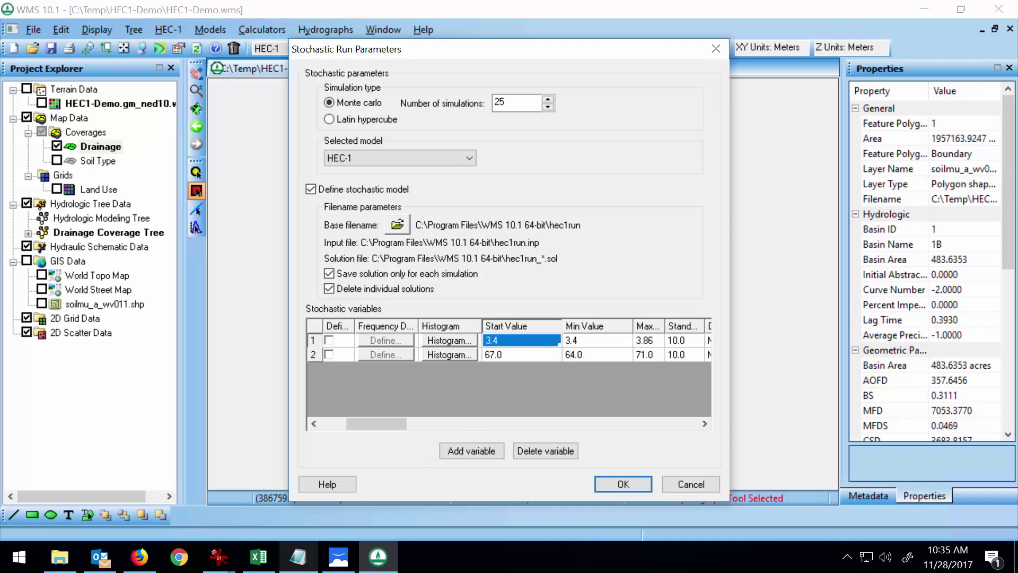
pyautogui.click(139, 556)
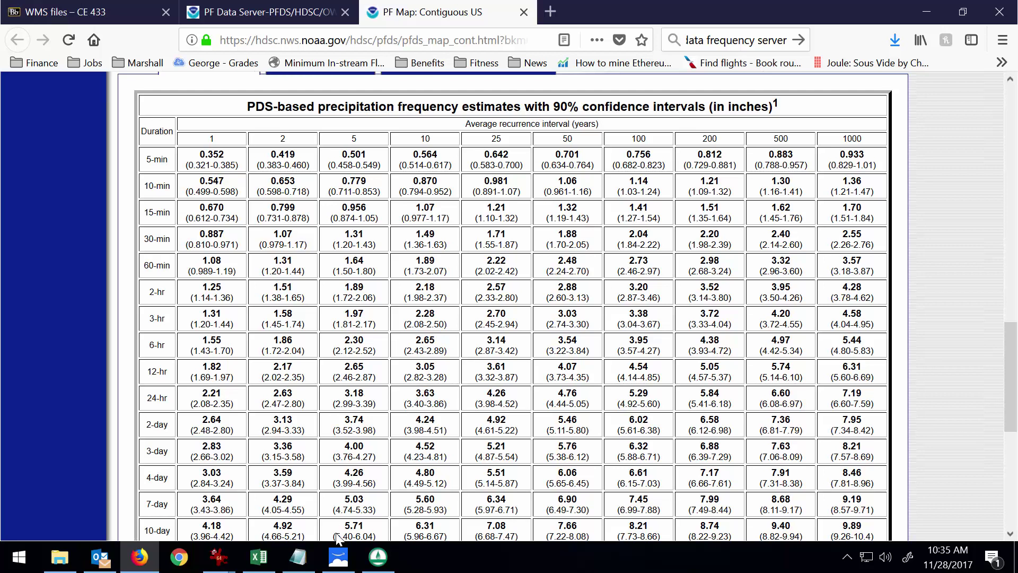
pyautogui.click(378, 564)
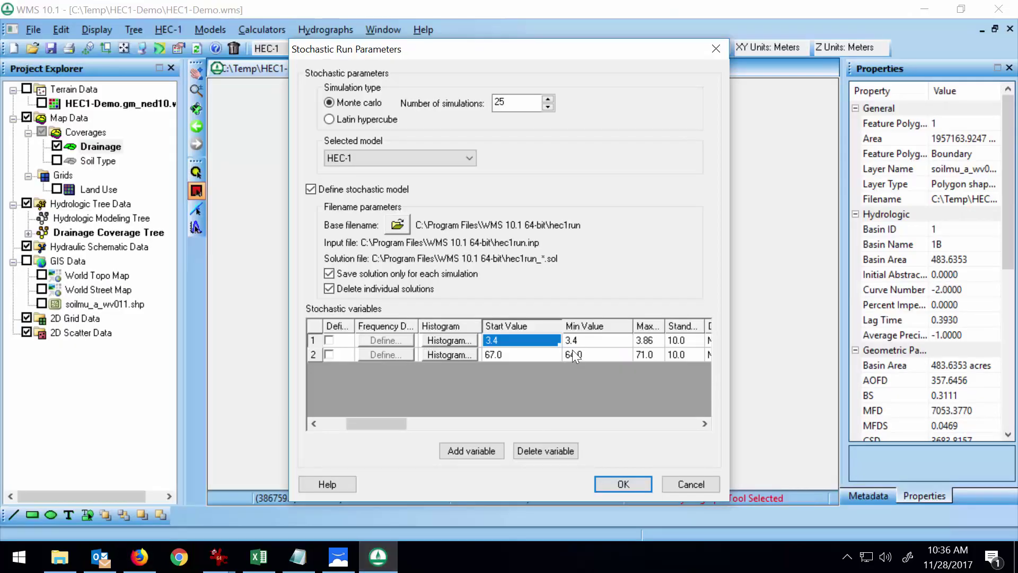
pyautogui.write('3.')
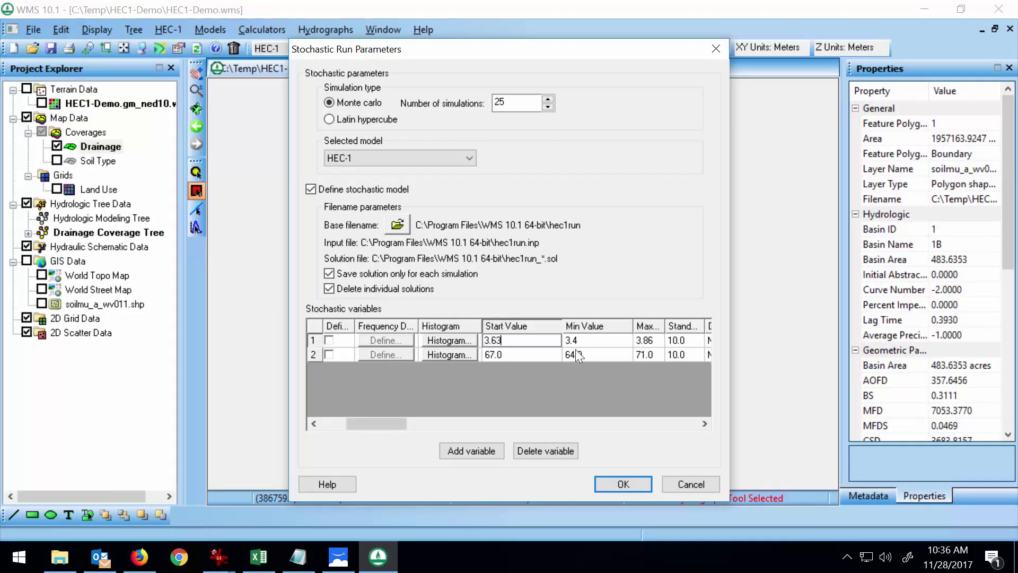
pyautogui.write('63')
pyautogui.click(537, 353)
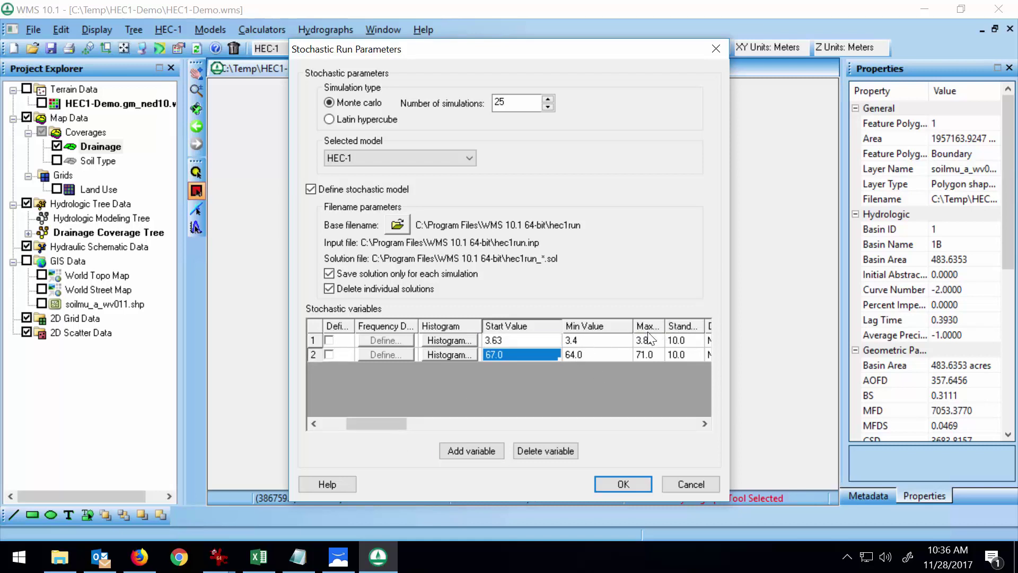
pyautogui.moveTo(632, 325); pyautogui.dragTo(660, 325)
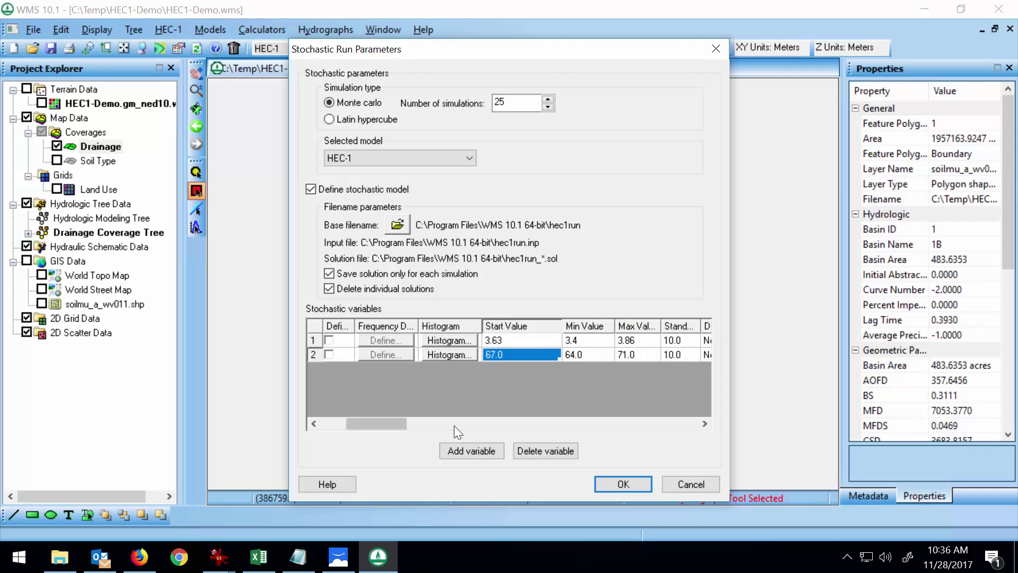
pyautogui.click(631, 482)
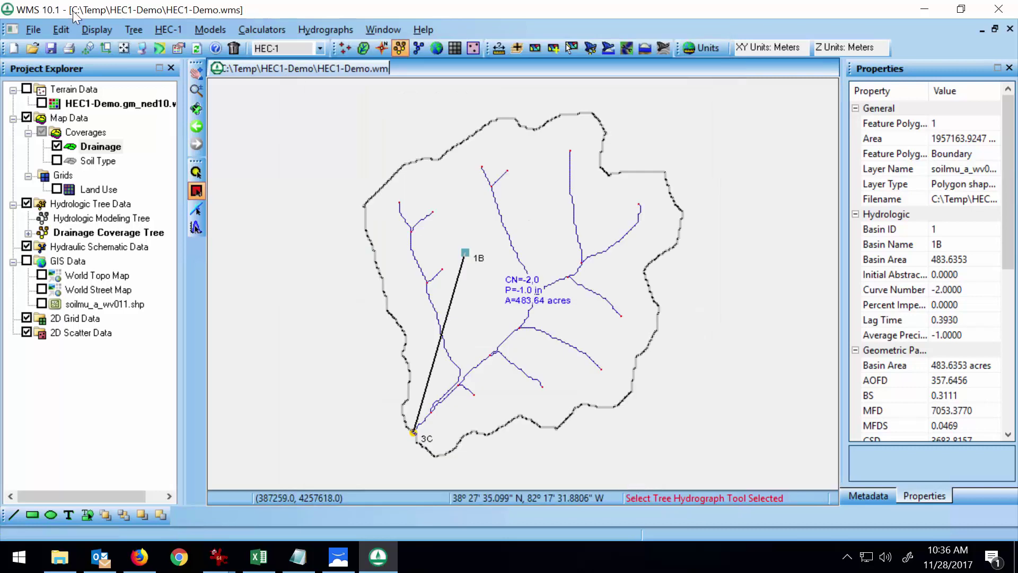
pyautogui.click(173, 30)
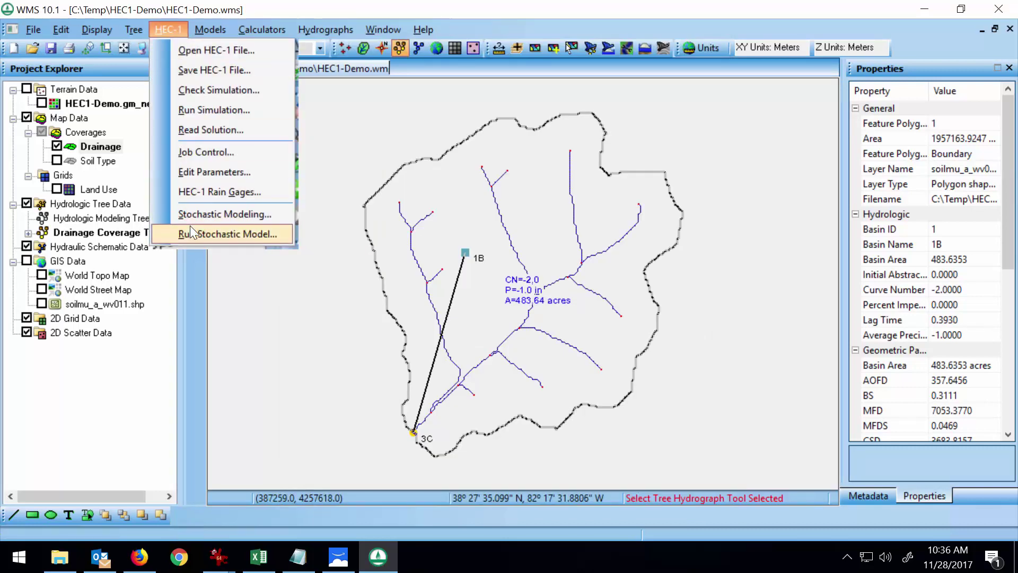
pyautogui.press('Escape')
pyautogui.click(162, 29)
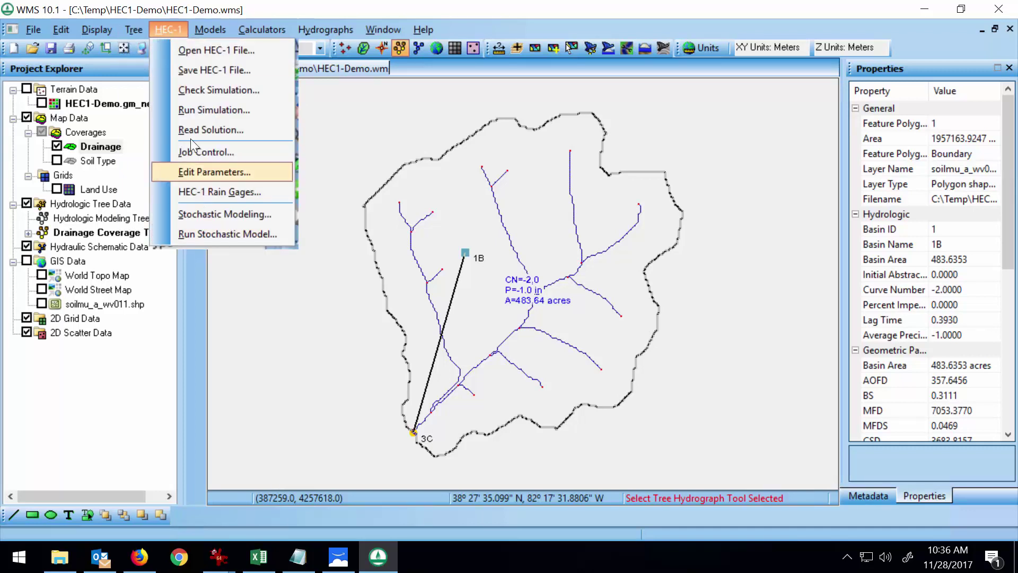
pyautogui.moveTo(101, 30)
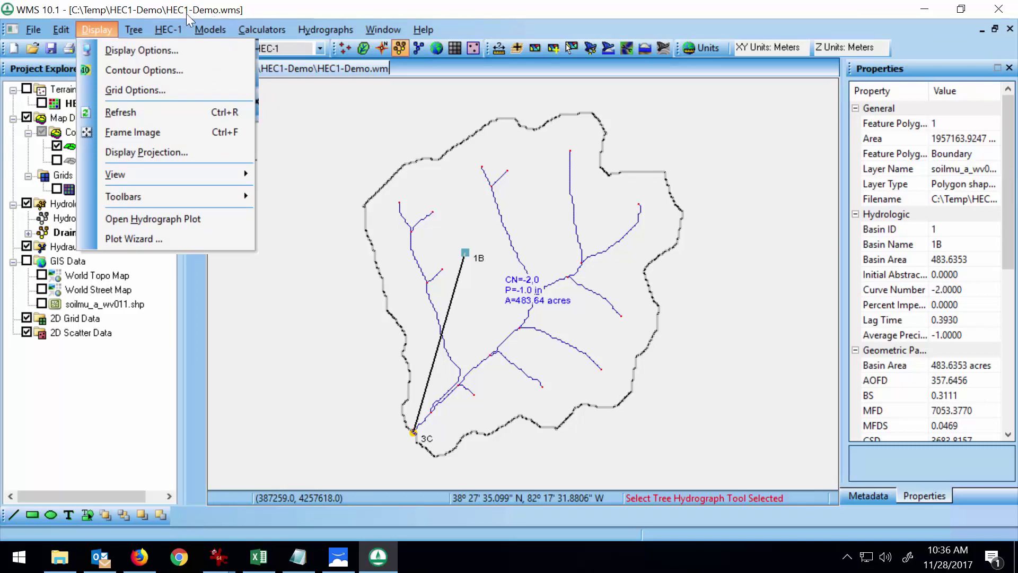
# Try to run the stochastic model with HEC-1 Hydrographs as the peak flow source and the 3C Combine Hydrograph.
pyautogui.moveTo(177, 29)
pyautogui.moveTo(134, 29)
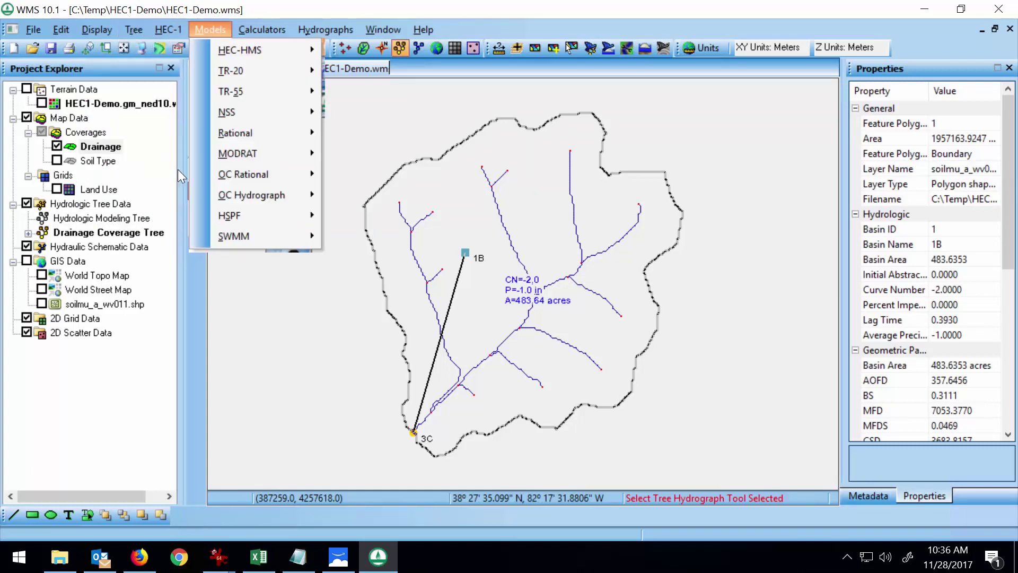
pyautogui.click(216, 234)
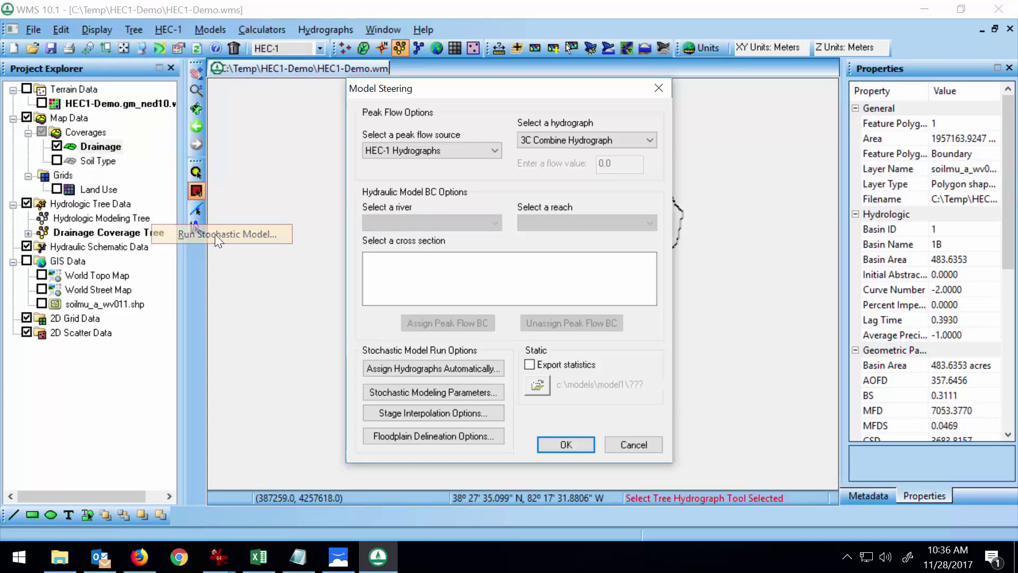
pyautogui.click(550, 442)
pyautogui.click(537, 314)
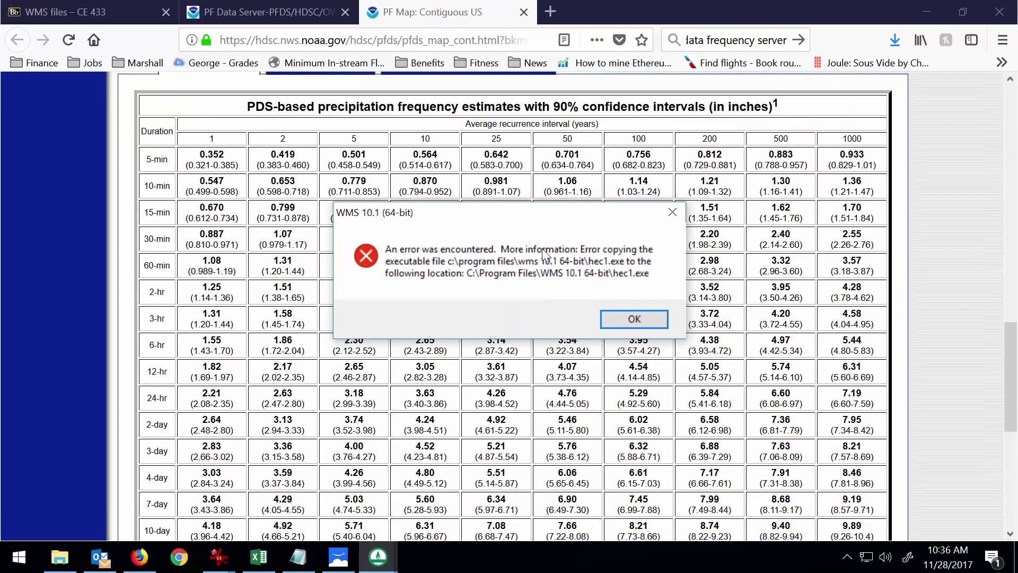
pyautogui.click(631, 320)
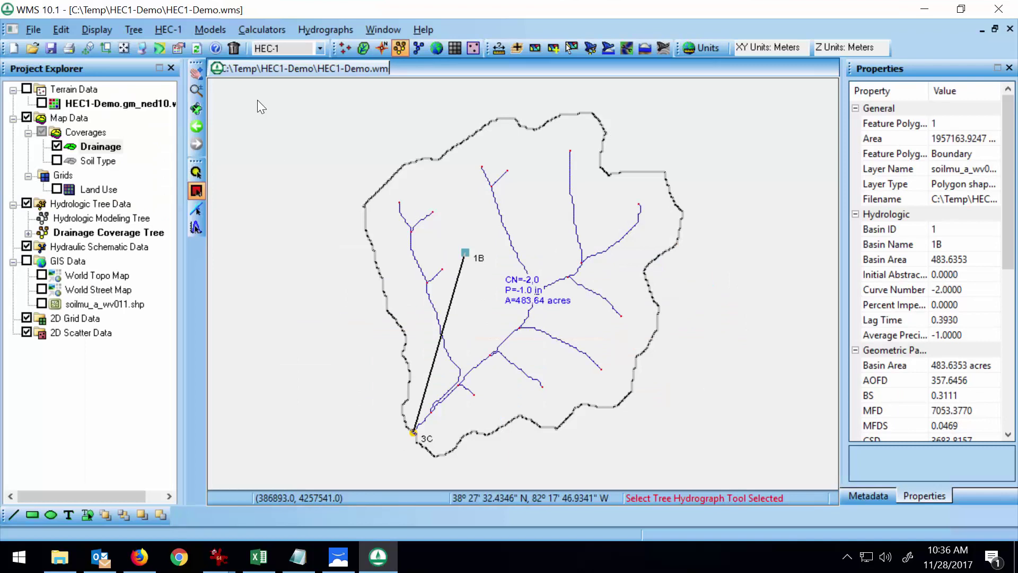
# Save the project and set the stochastic run's base filename to hec1run in C:\Temp\HEC1-Demo.
pyautogui.click(57, 49)
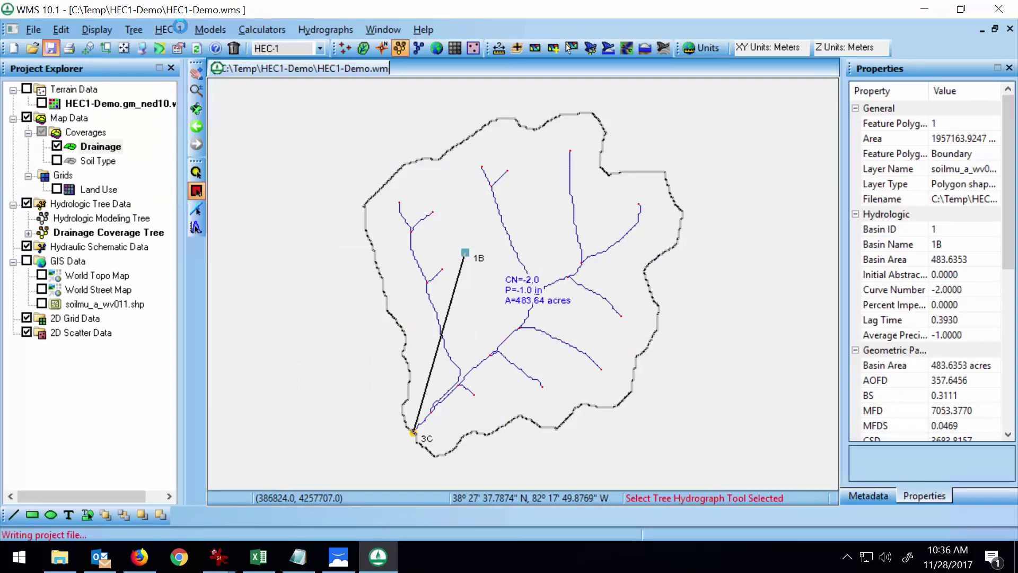
pyautogui.click(169, 31)
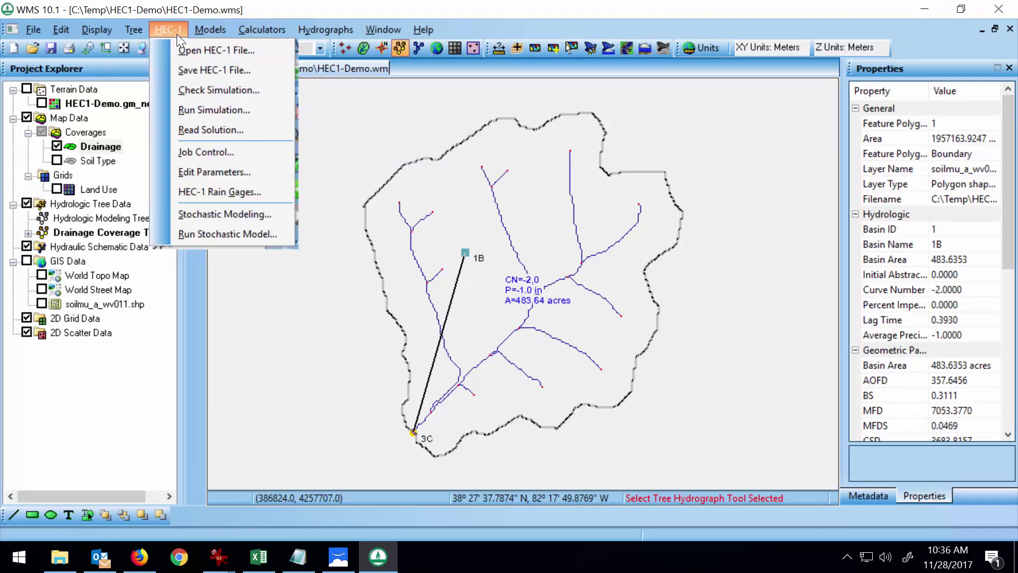
pyautogui.click(224, 214)
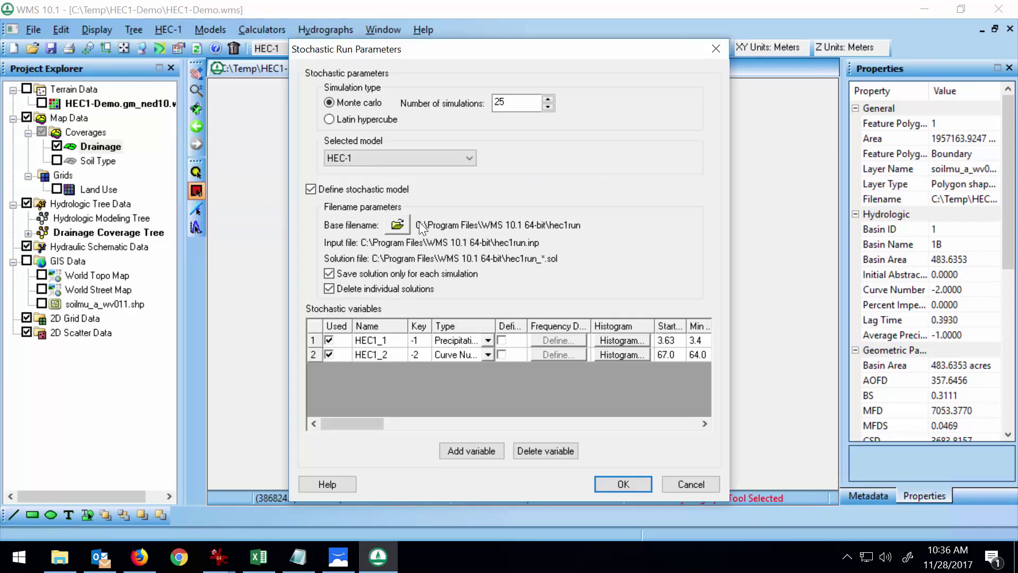
pyautogui.click(398, 226)
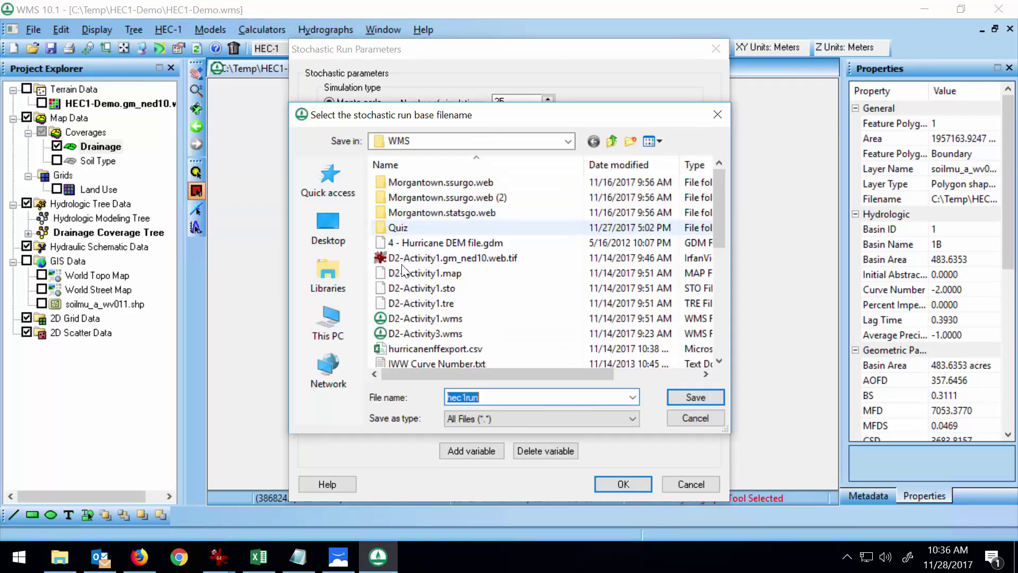
pyautogui.click(571, 142)
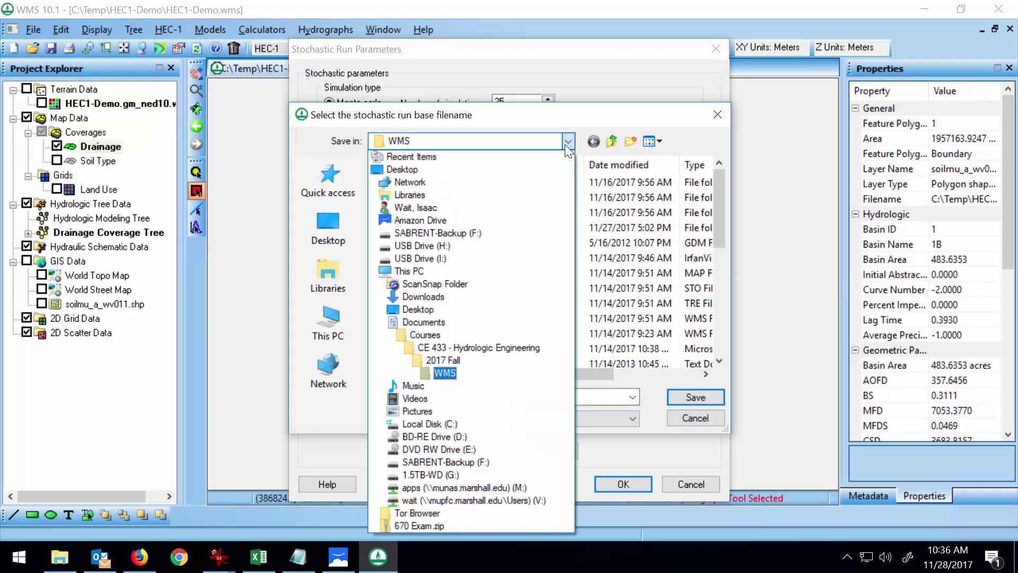
pyautogui.click(422, 424)
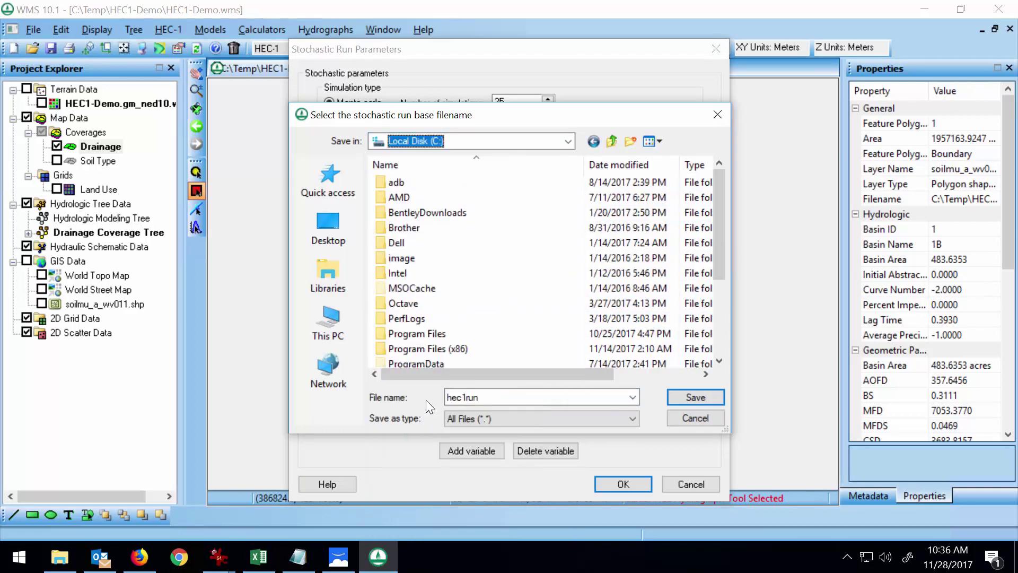
pyautogui.scroll(-3, 436, 336)
pyautogui.doubleClick(414, 267)
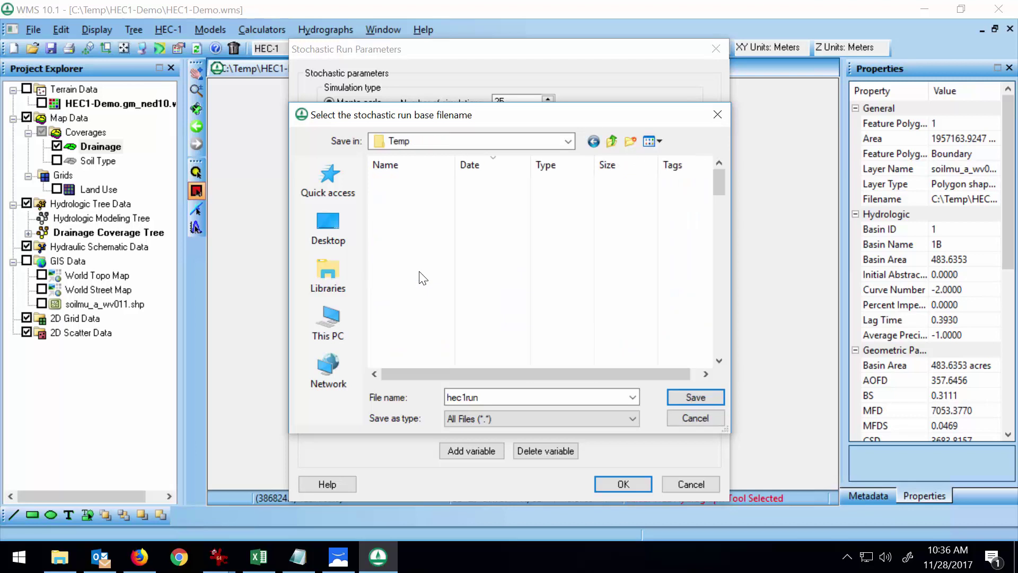
pyautogui.doubleClick(426, 186)
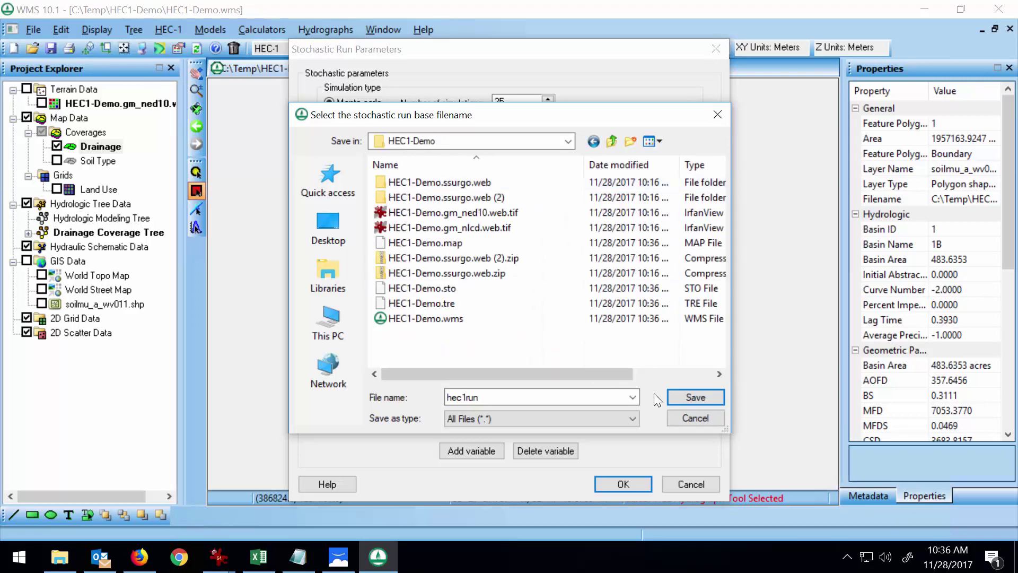
pyautogui.click(690, 399)
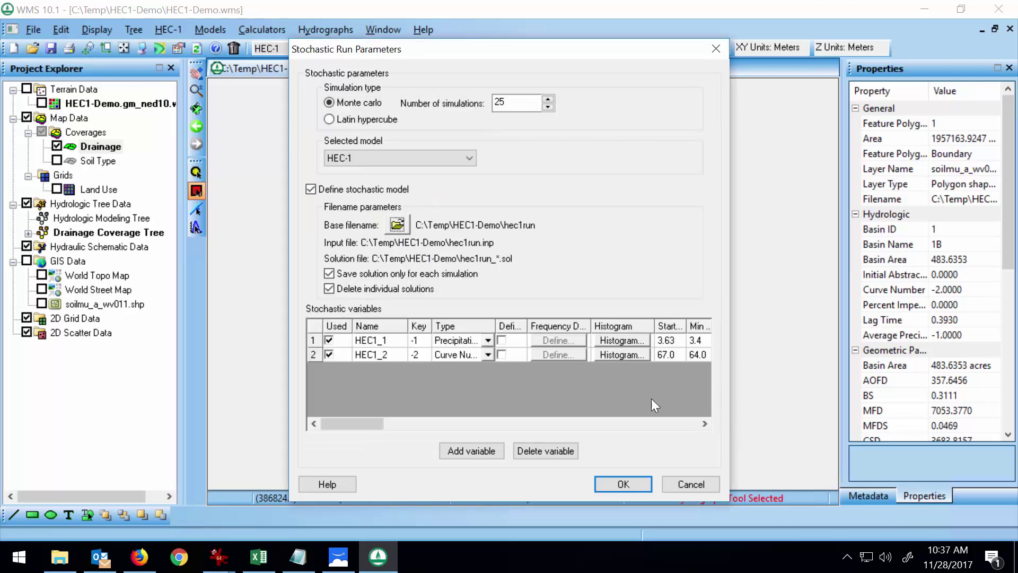
pyautogui.click(621, 485)
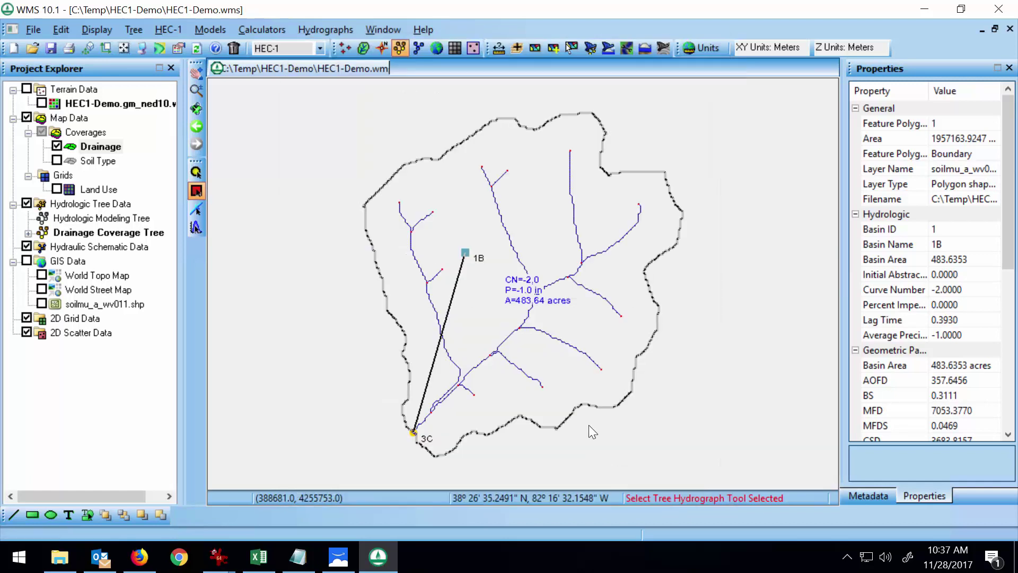
# Save the project and run the stochastic HEC-1 model for the 3C Combine Hydrograph, reading the solution on exit.
pyautogui.click(51, 48)
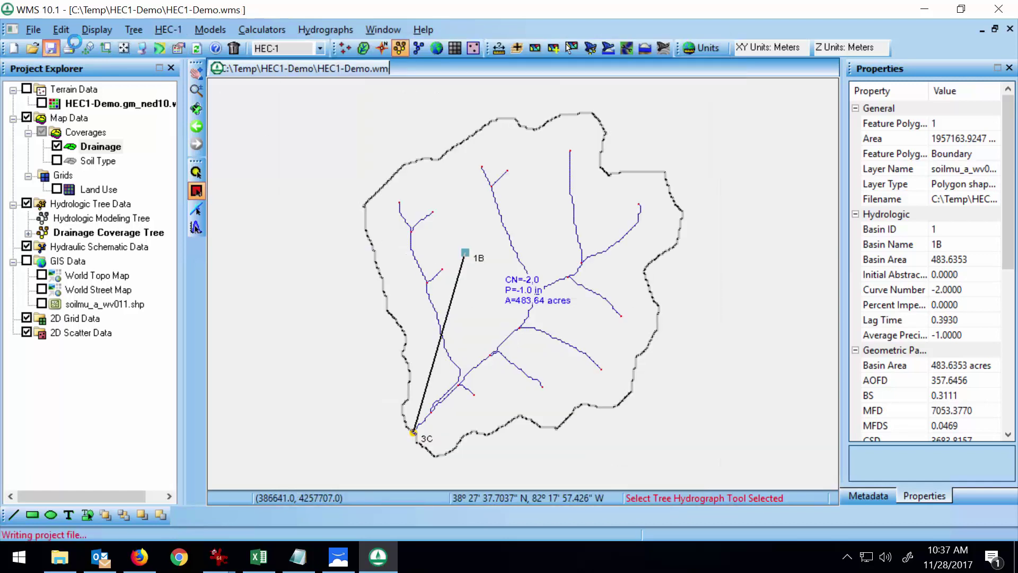
pyautogui.click(166, 29)
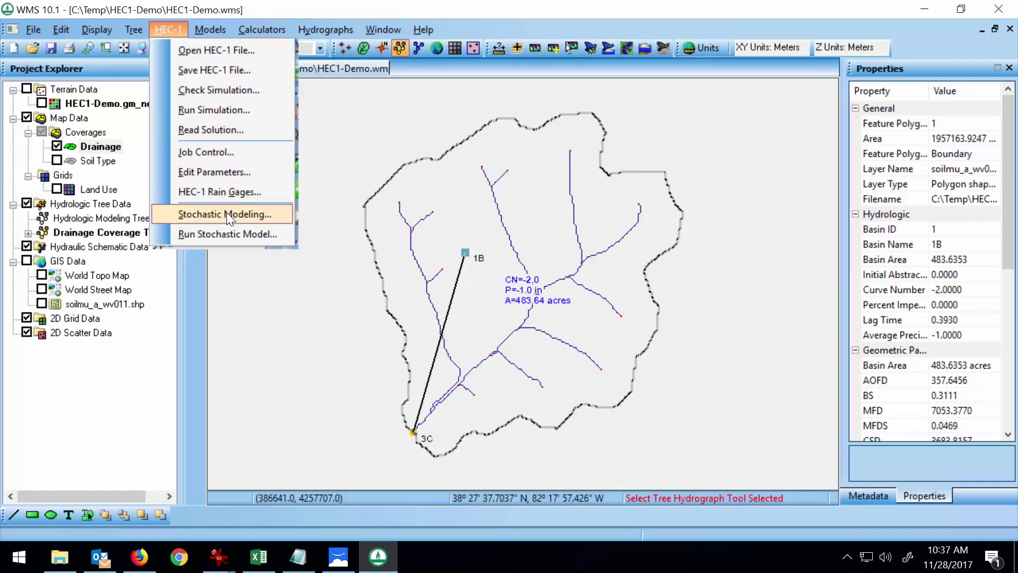
pyautogui.click(229, 233)
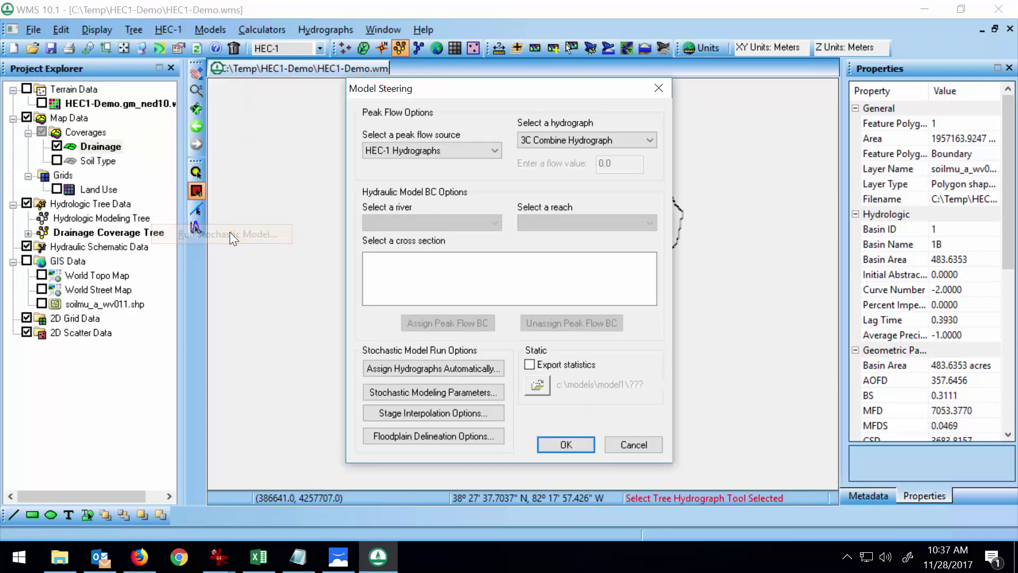
pyautogui.click(577, 446)
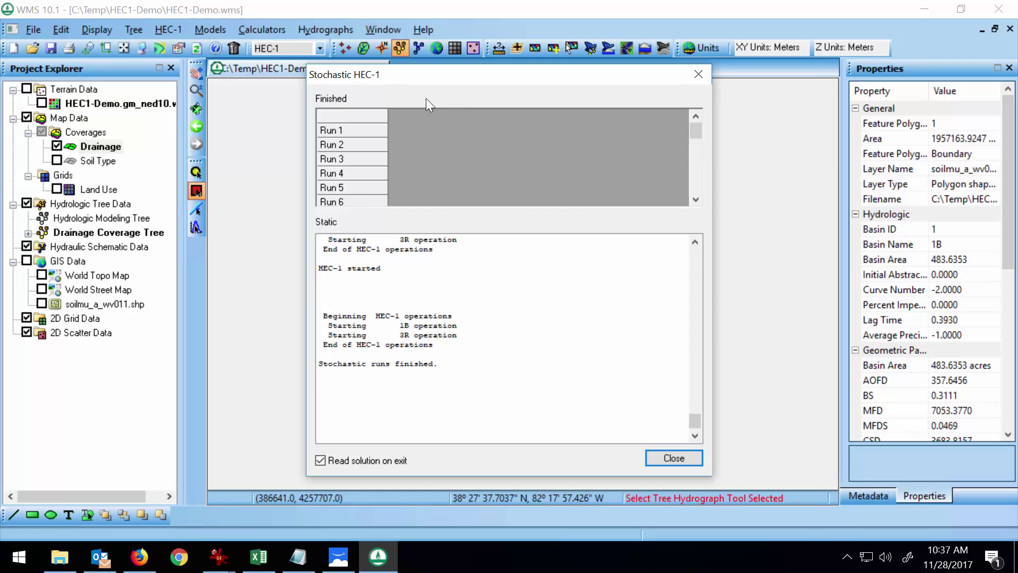
pyautogui.click(689, 459)
# Open the hydrograph plot for basin 1B, enlarge it to examine the flow curves of all stochastic runs, and put it away.
pyautogui.doubleClick(477, 240)
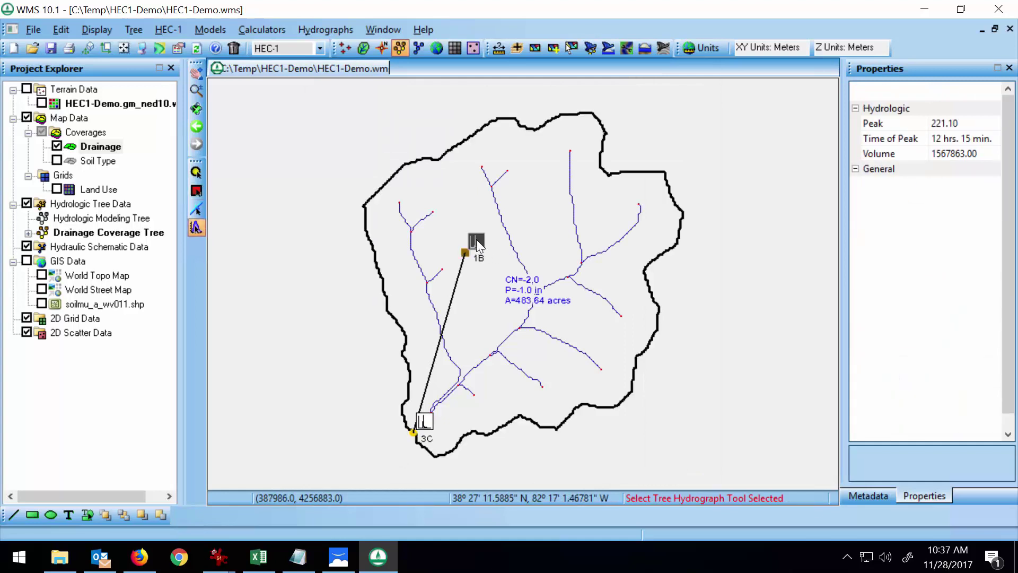
pyautogui.moveTo(813, 271); pyautogui.dragTo(980, 272)
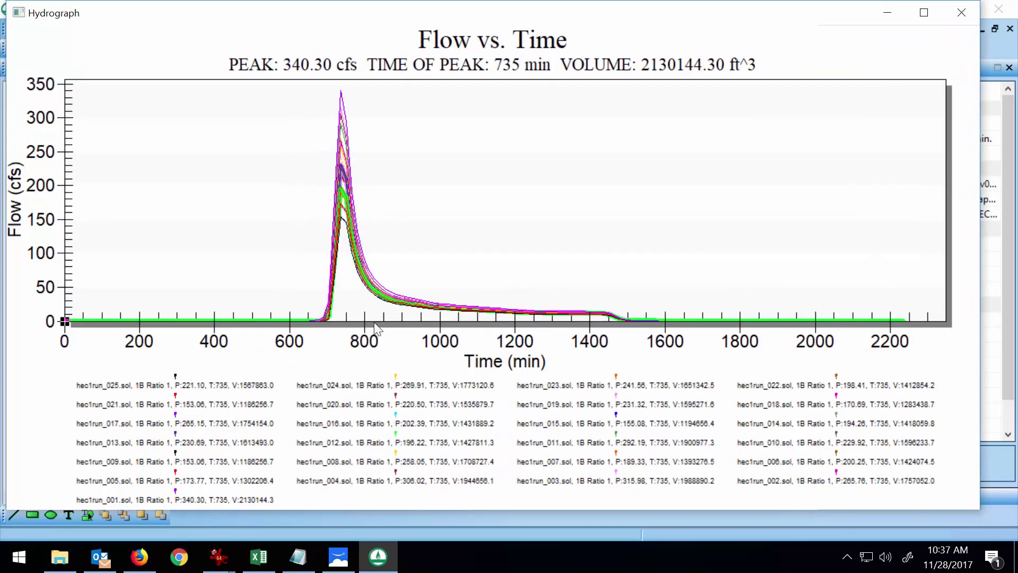
pyautogui.click(343, 219)
pyautogui.rightClick(674, 176)
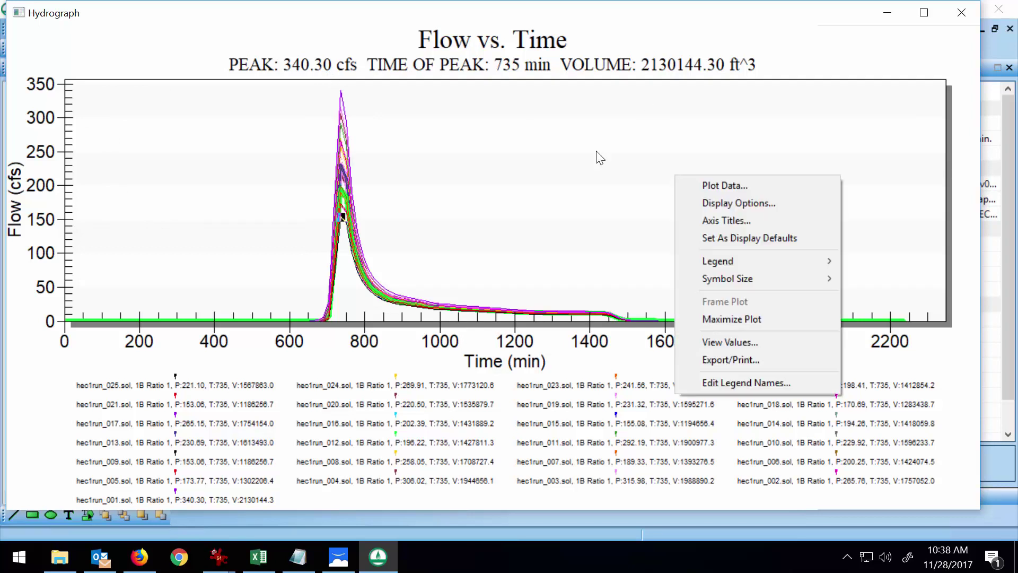
pyautogui.click(718, 25)
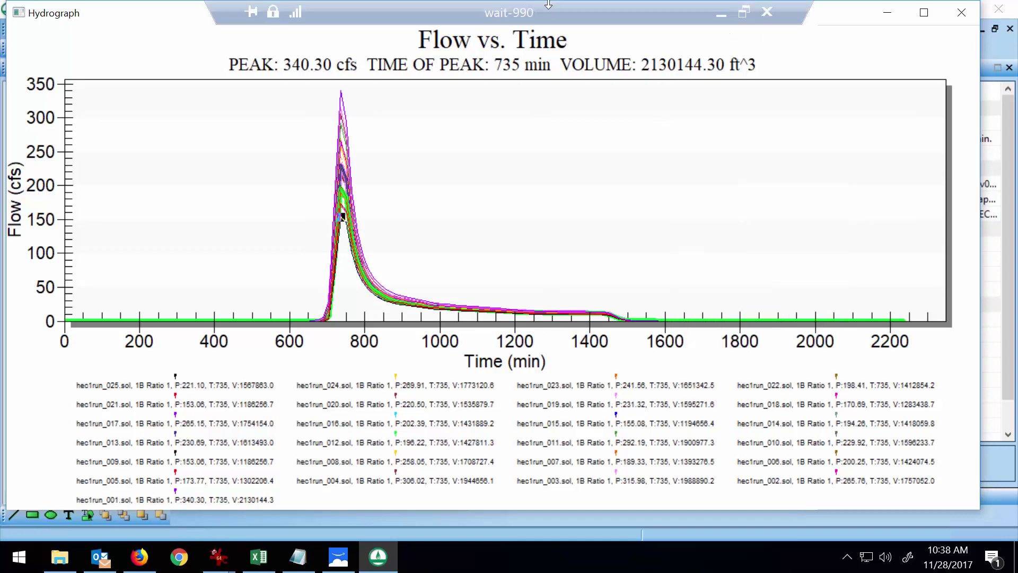
pyautogui.click(887, 16)
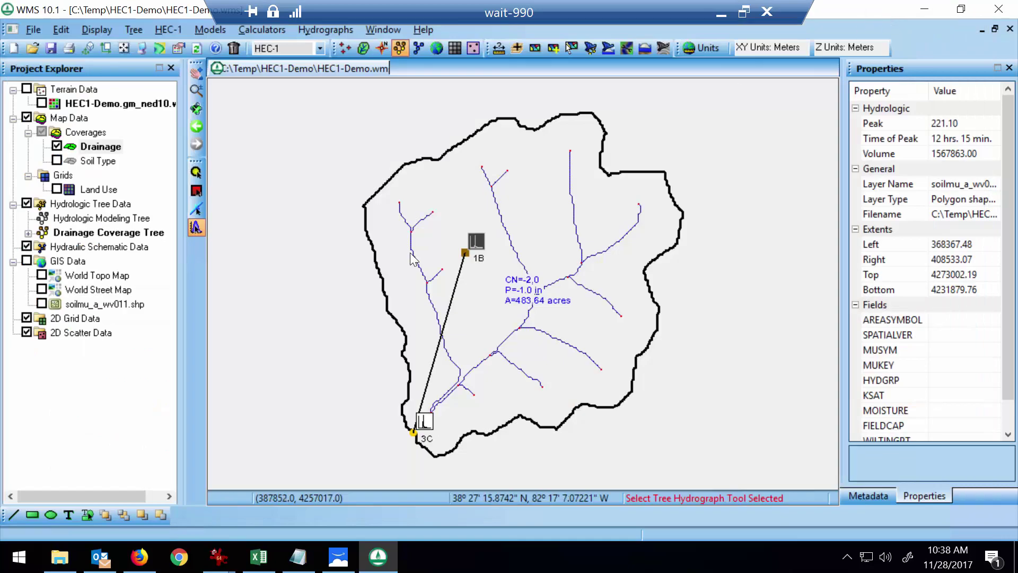
# Open the stochastic run parameters of the HEC-1 model.
pyautogui.click(178, 30)
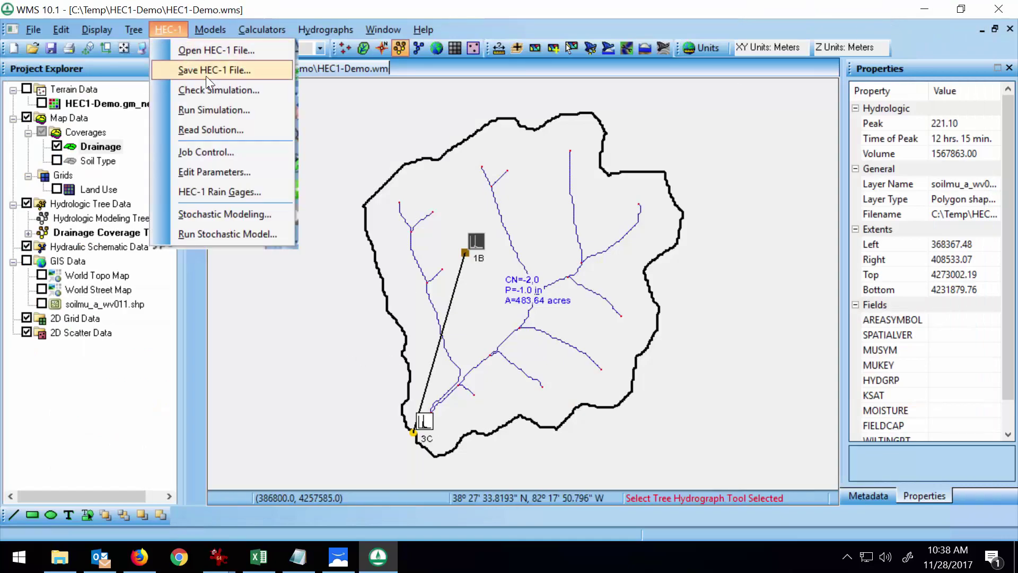
pyautogui.click(240, 217)
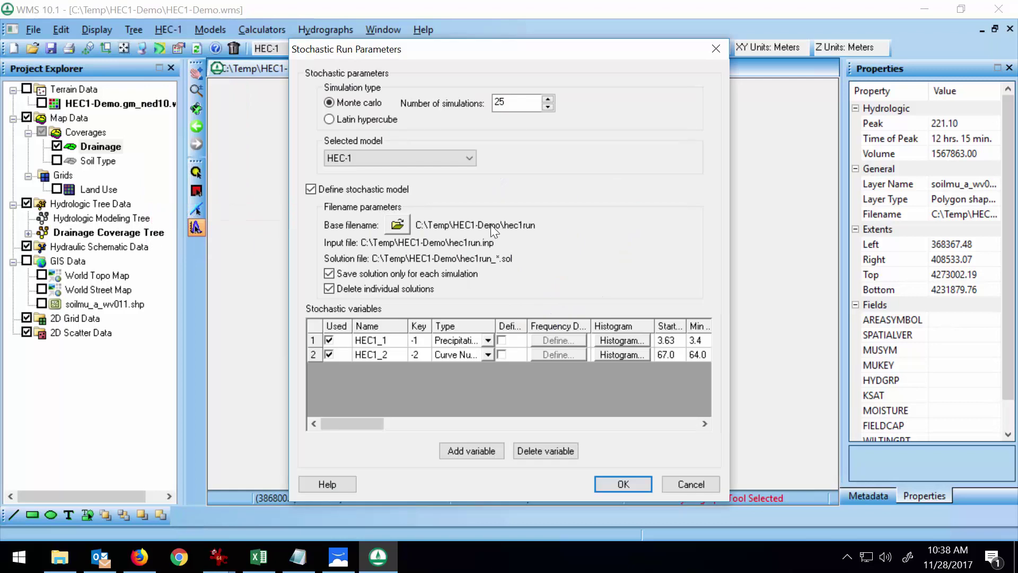